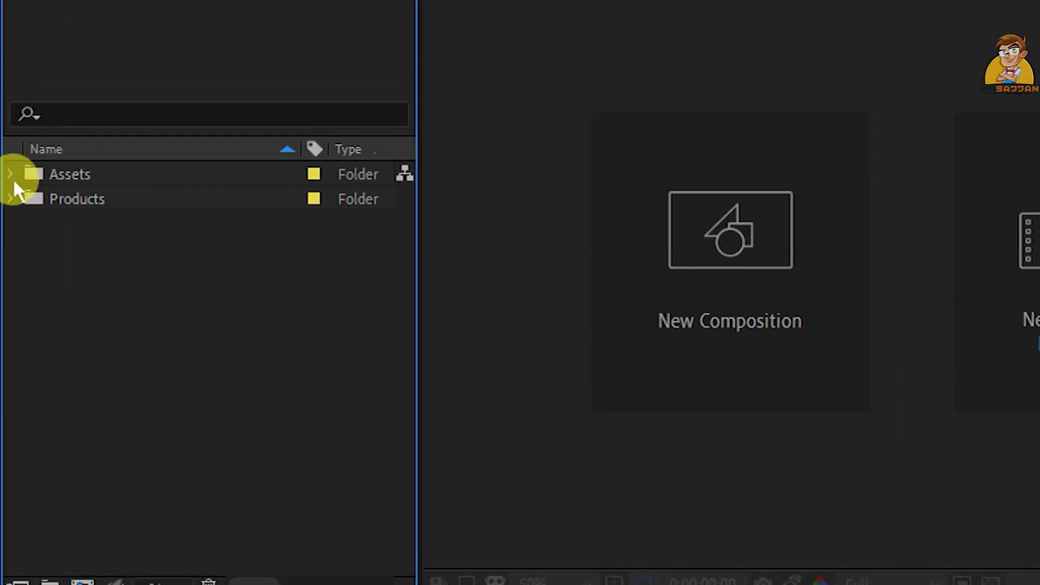
Browse the Assets and Products folders and preview the brown leather shoe image
click(12, 176)
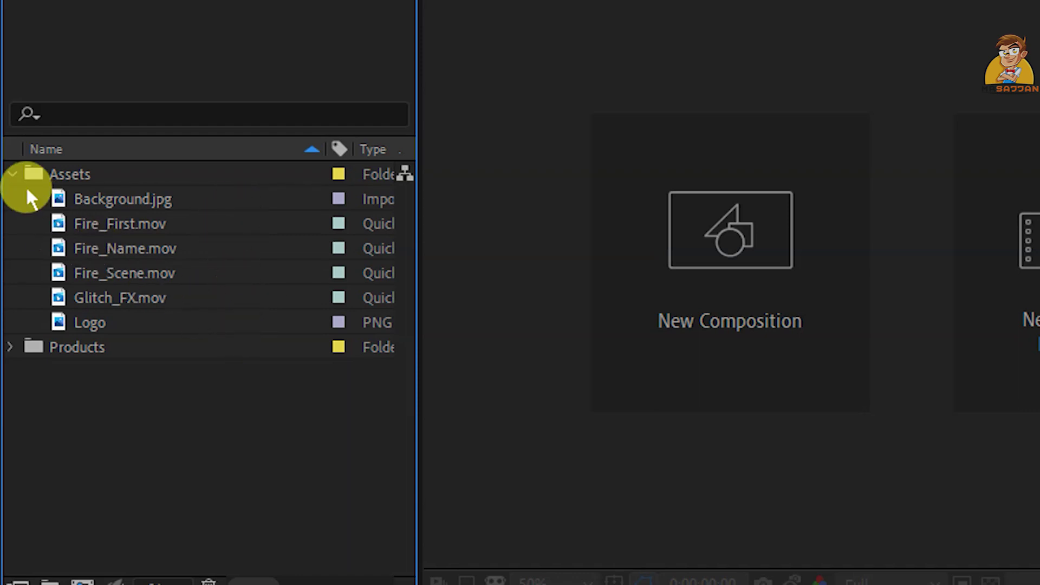
click(12, 175)
click(12, 174)
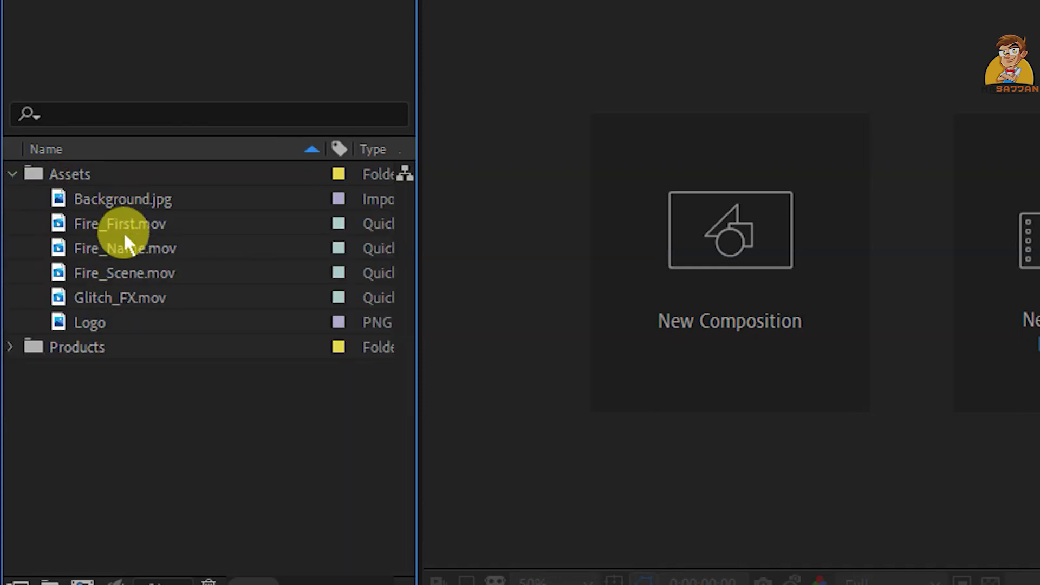
click(11, 174)
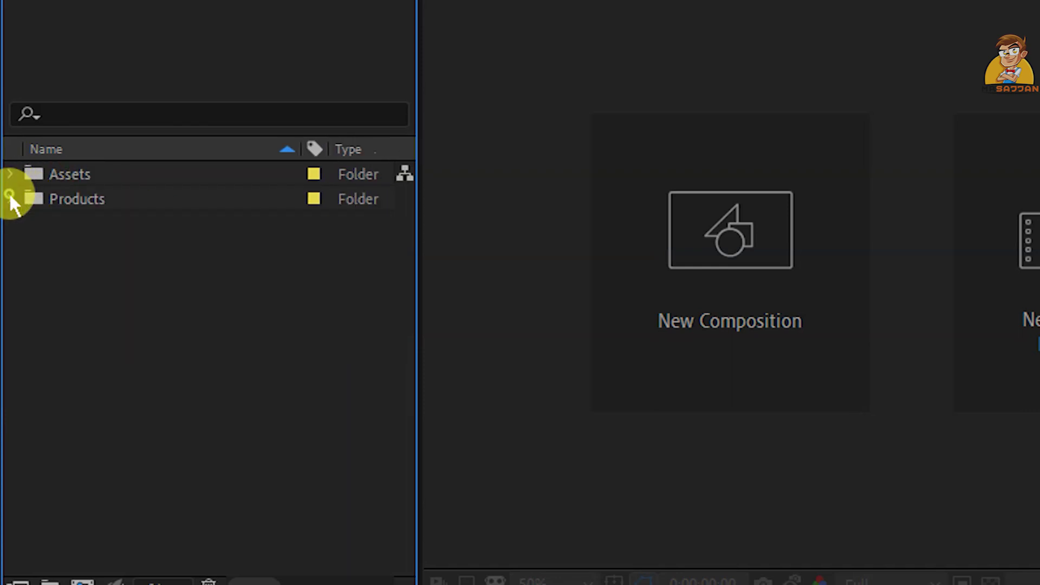
click(11, 199)
click(128, 225)
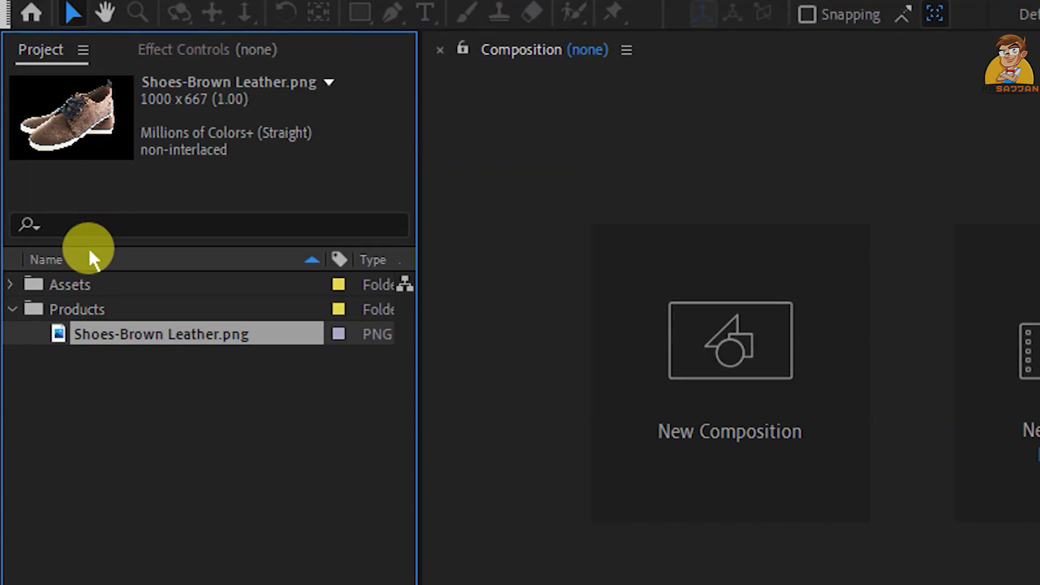
click(14, 309)
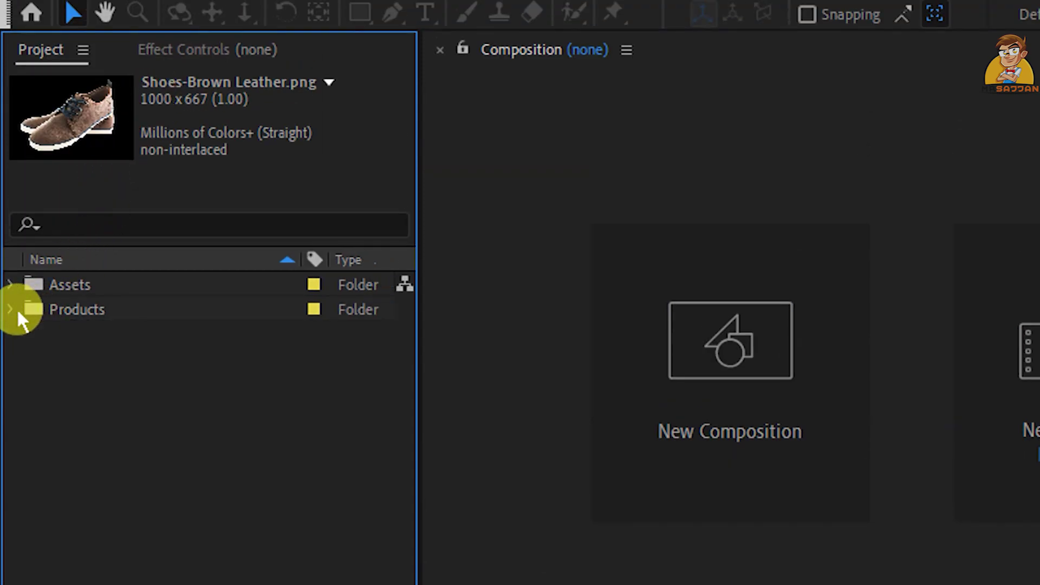
Create a composition named Main Comp at 1920×1080
key(ctrl+n)
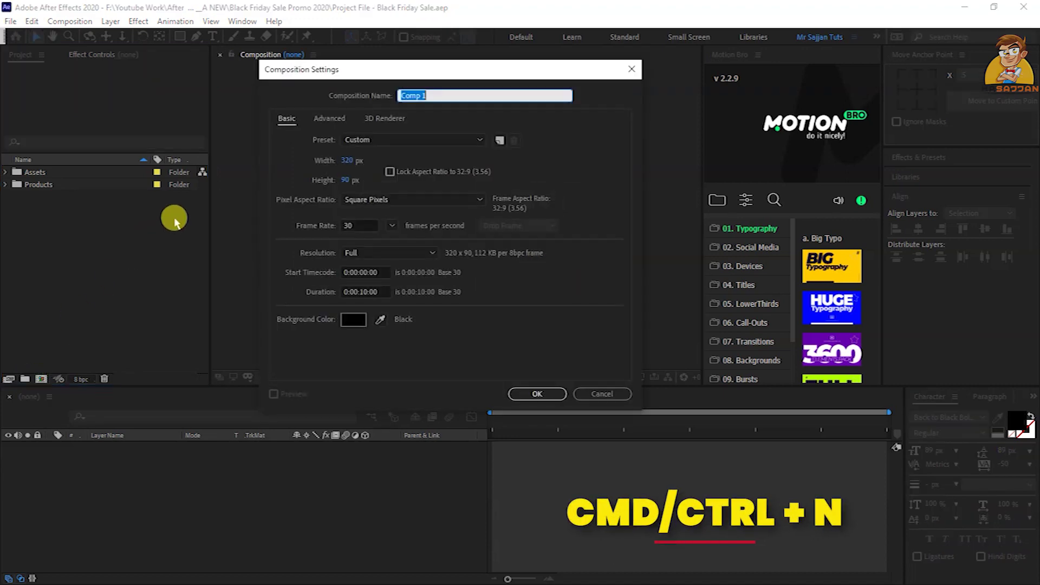
text(Main Comp)
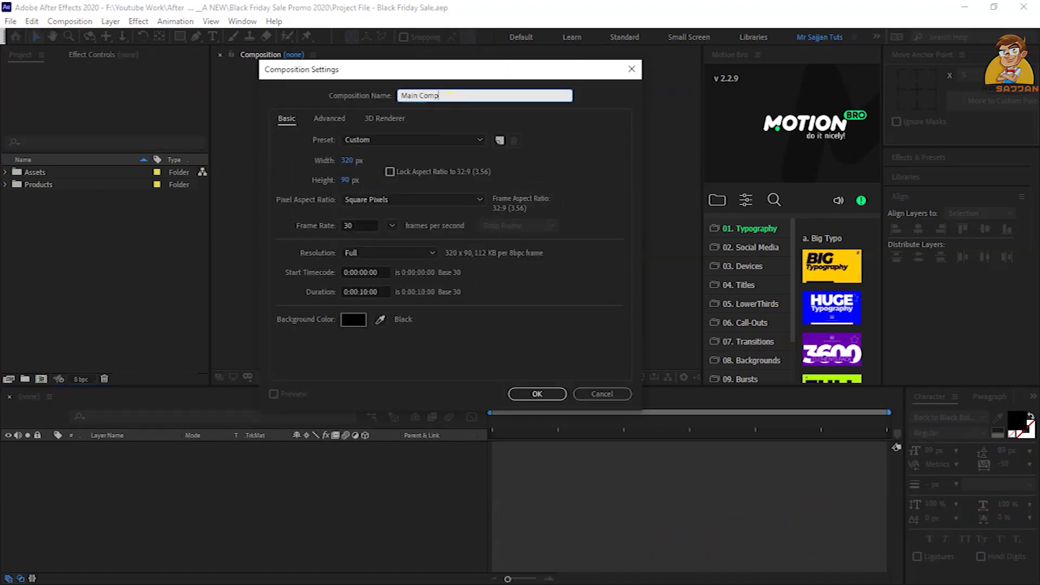
key(Tab)
text(1920)
key(Tab)
text(1080)
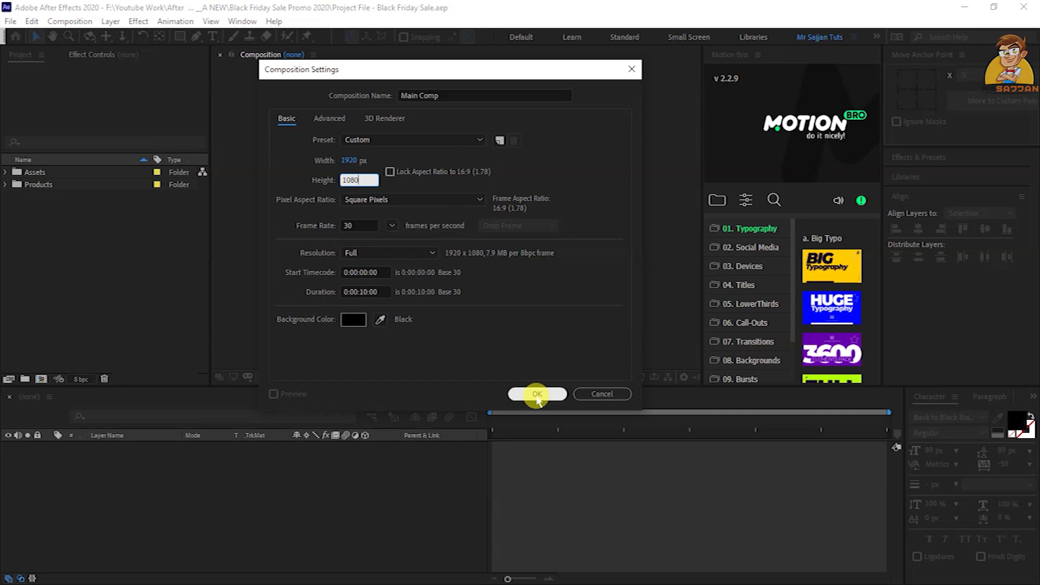
click(537, 395)
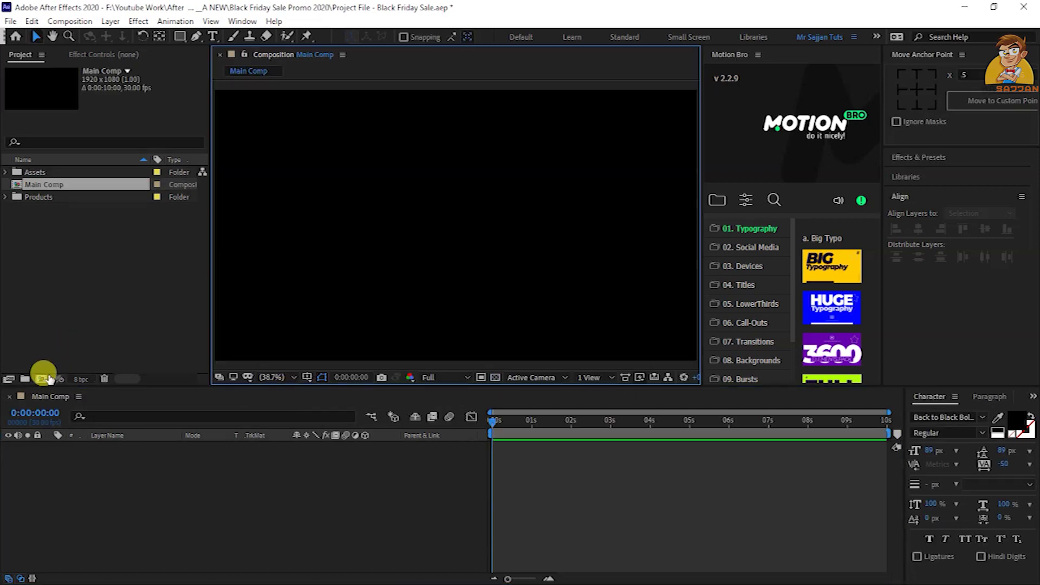
Create a square 1080×1080 composition named Product_01
click(41, 379)
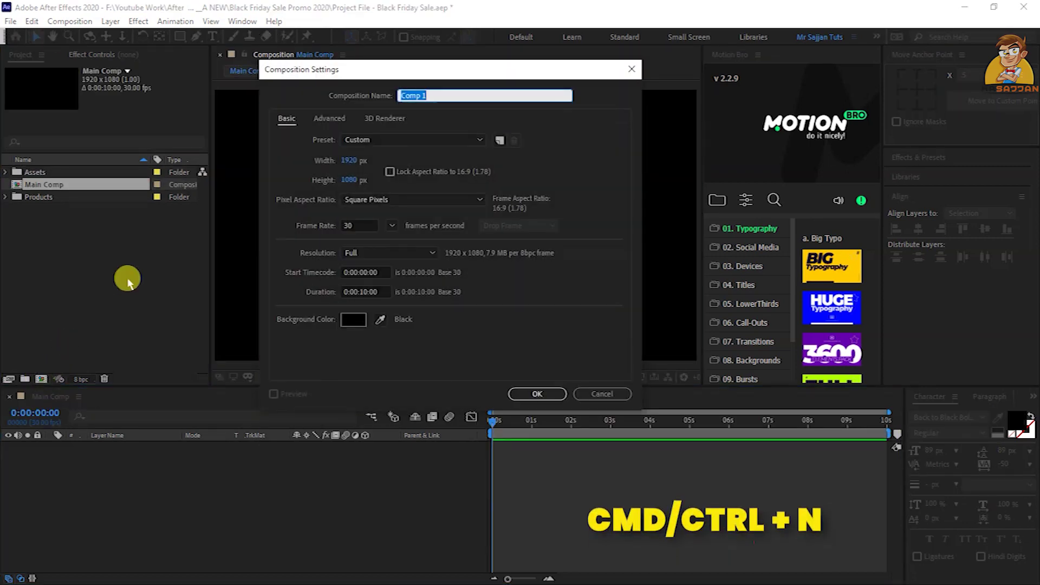
text(Product01_)
key(Tab)
text(1080)
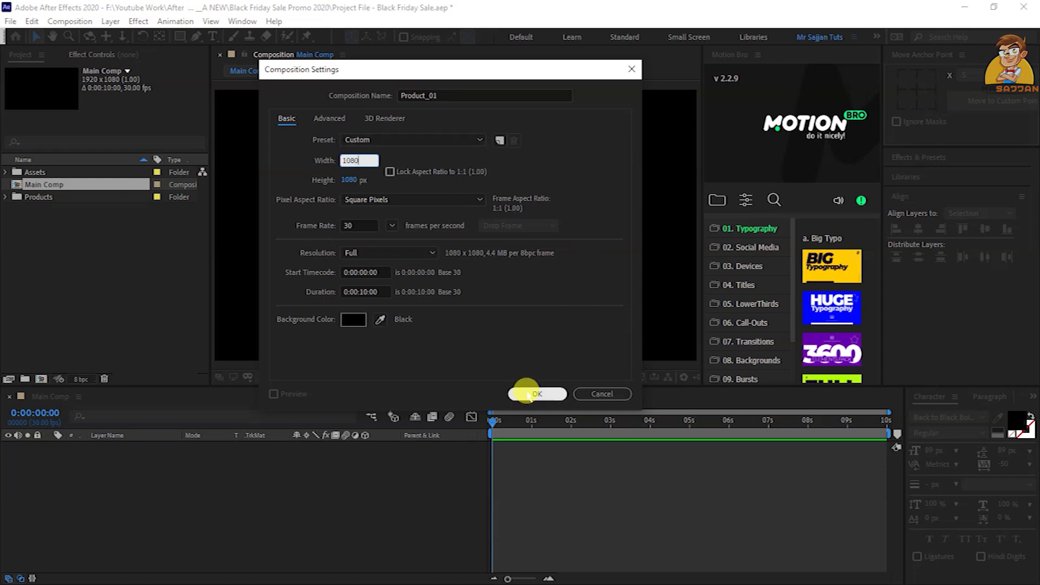
click(530, 393)
Place Shoes-Brown Leather.png from the Products folder into Product_01
click(7, 209)
drag(58, 220, 191, 508)
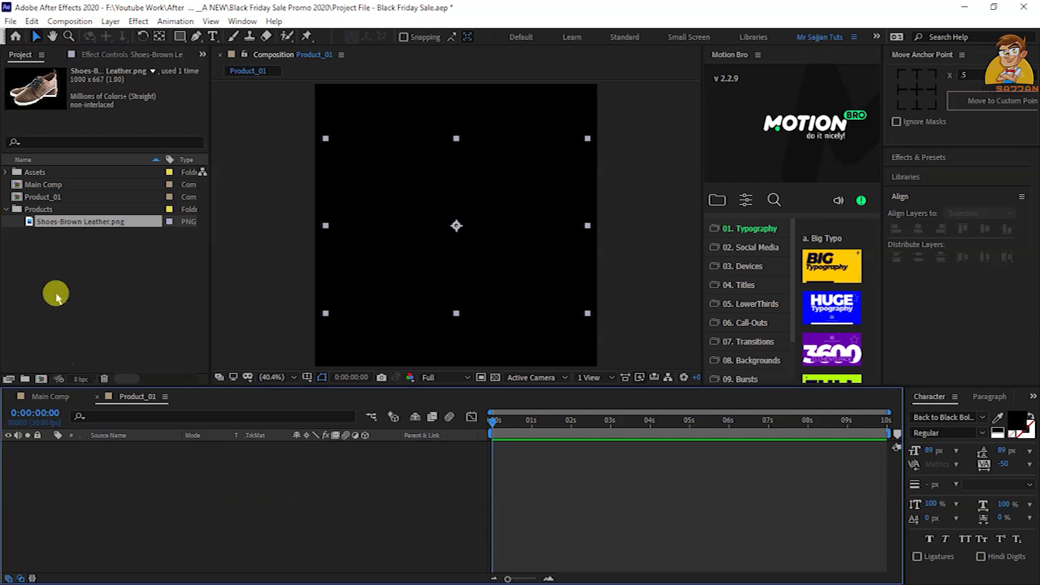
click(6, 210)
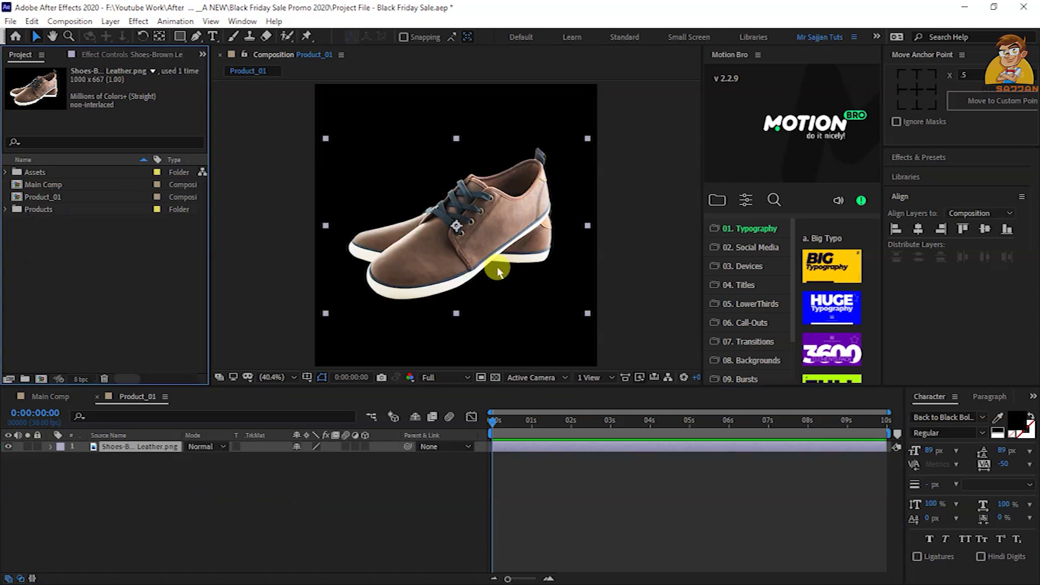
click(313, 531)
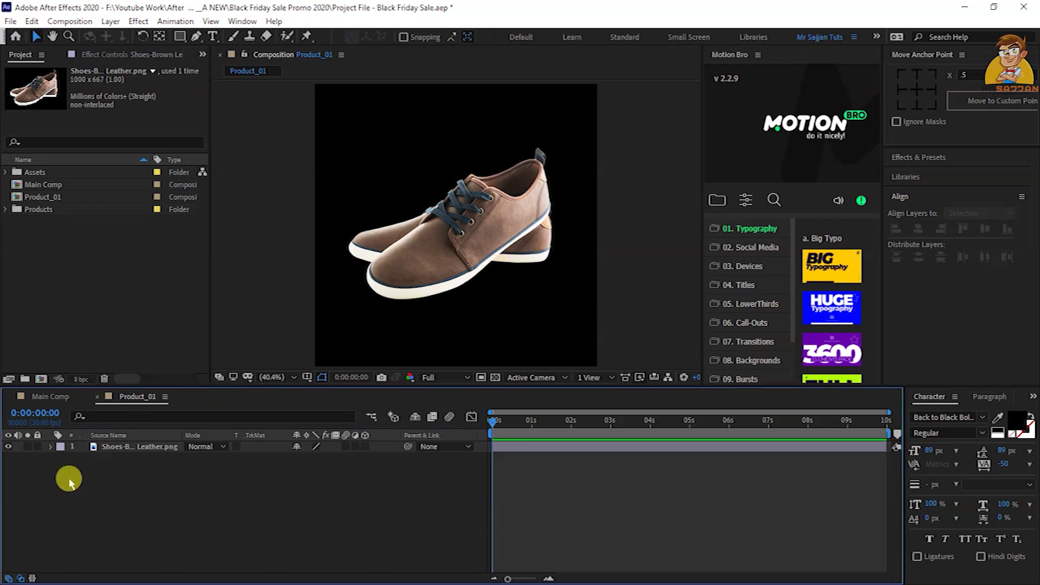
Add a black full-frame solid named BG to Main Comp
click(61, 401)
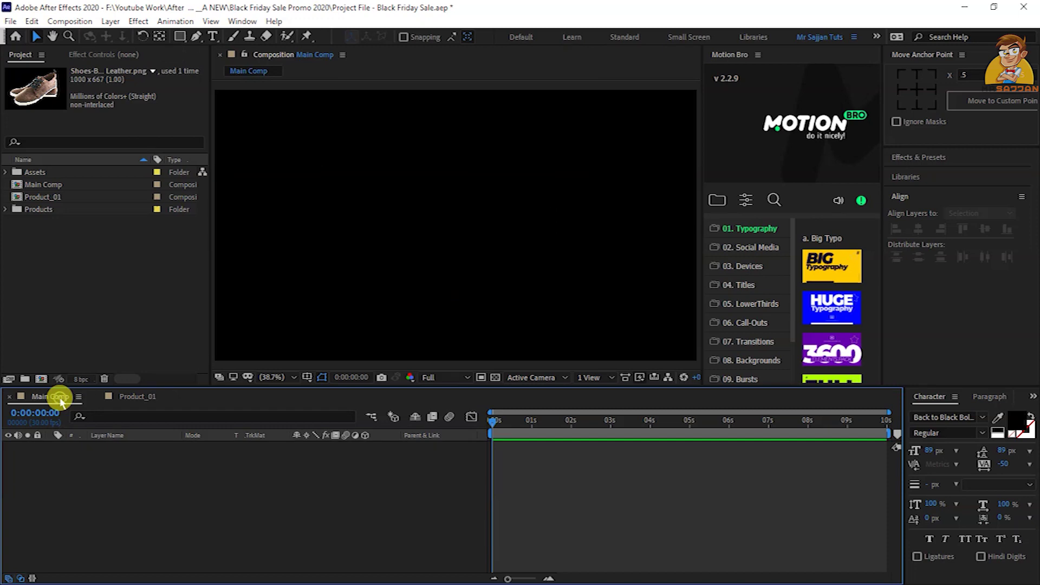
right_click(305, 471)
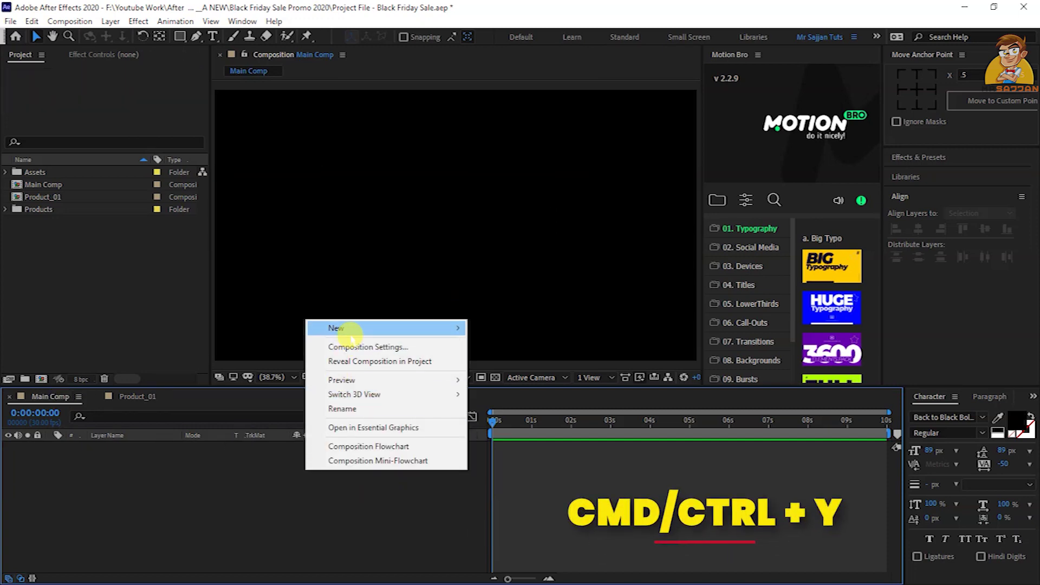
mouse_move(336, 327)
click(548, 360)
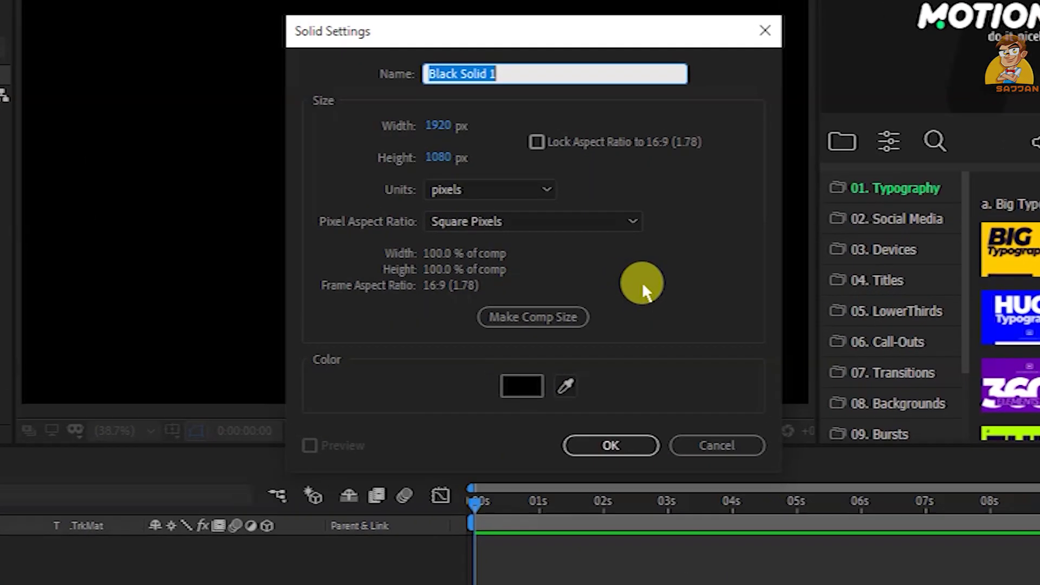
text(BG)
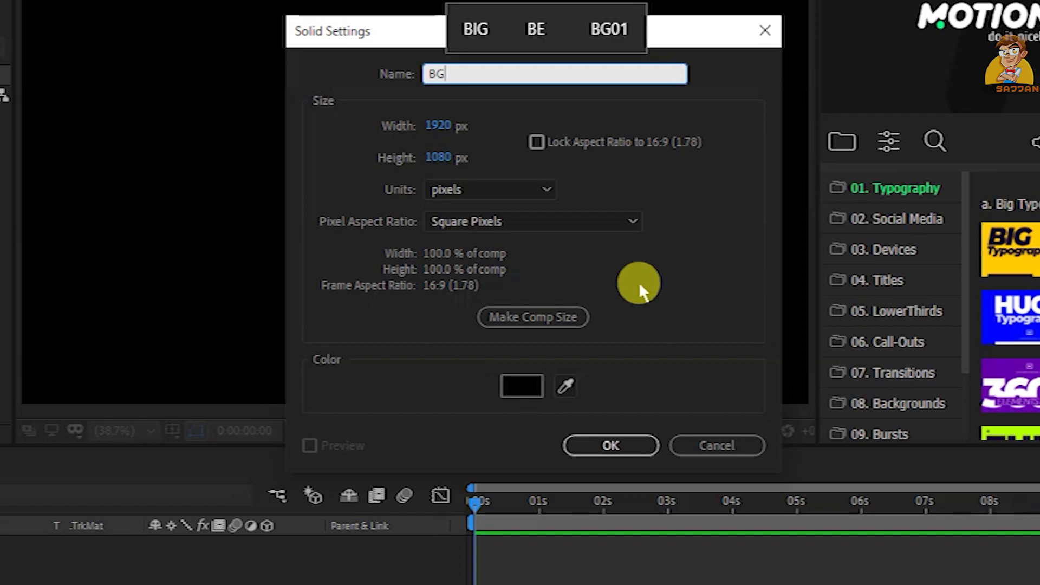
click(608, 447)
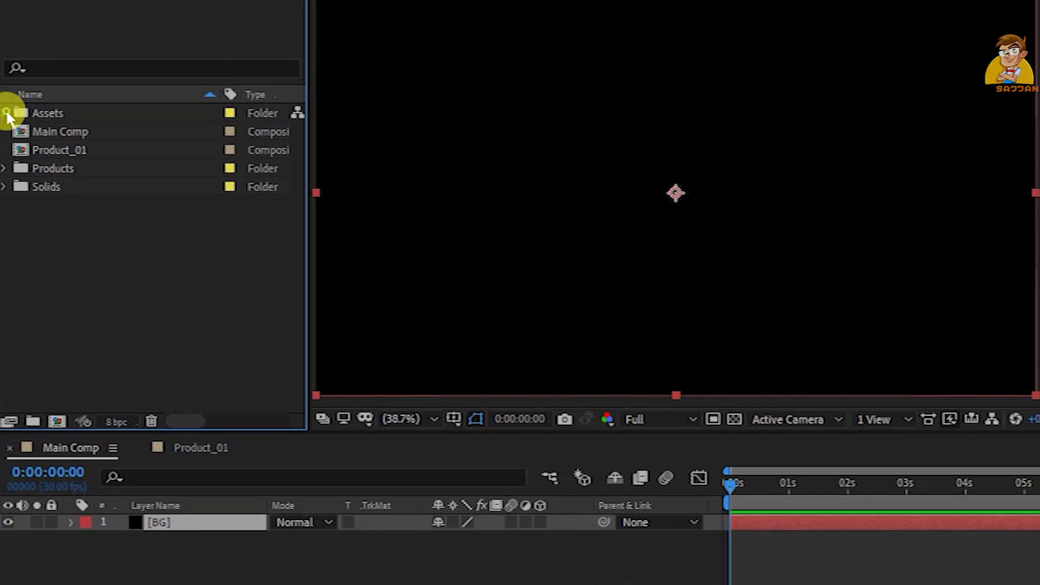
click(5, 120)
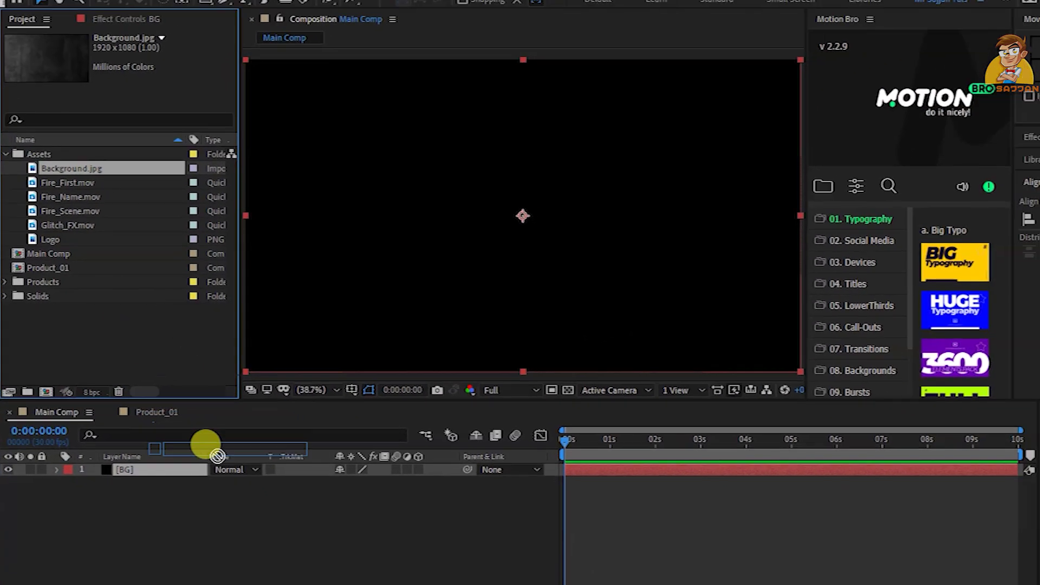
Add Background.jpg above BG, scaled to 105% with opacity lowered to 30%
drag(117, 132, 196, 449)
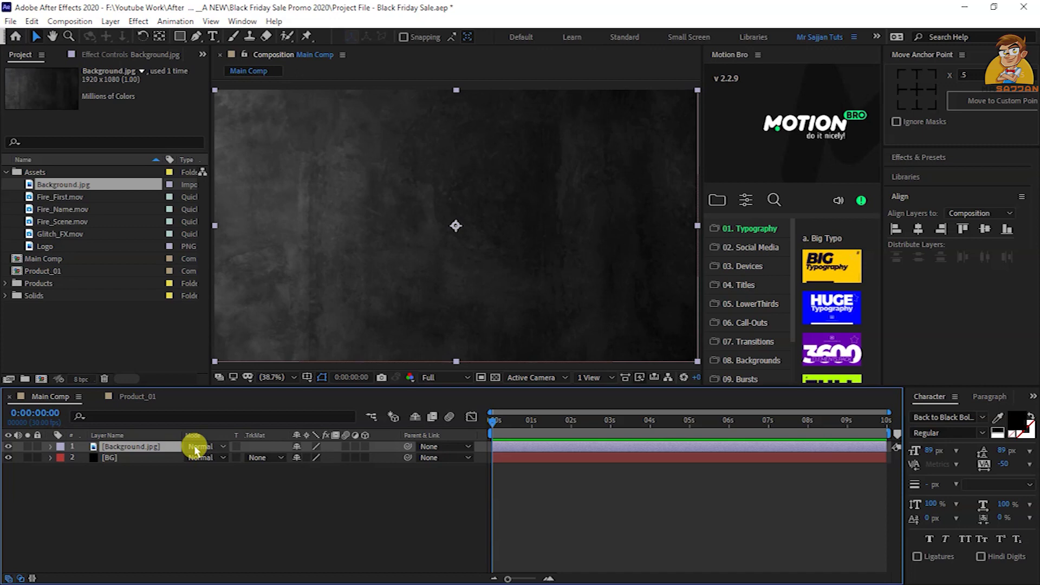
key(s)
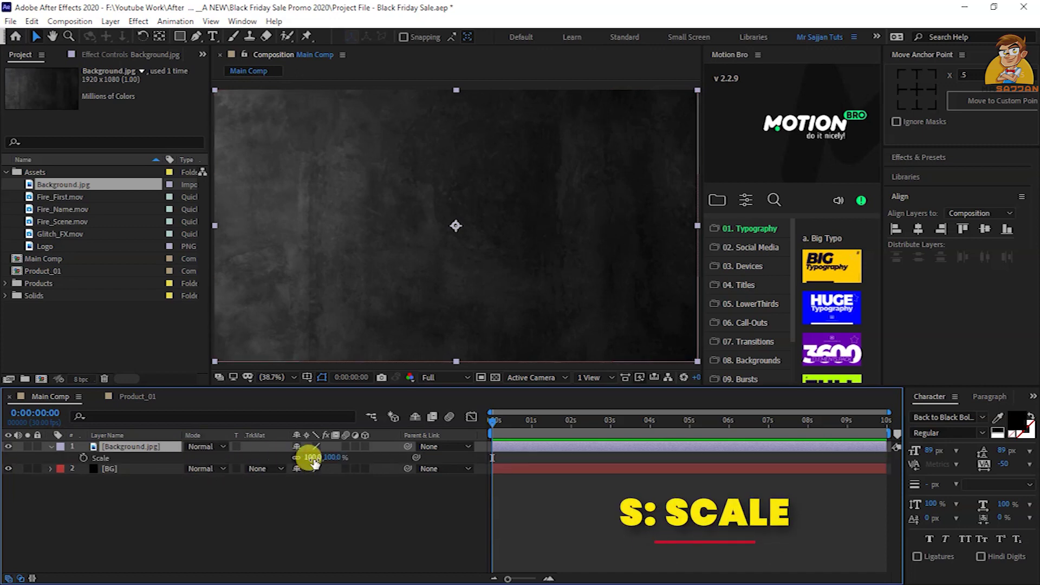
text(105)
key(Return)
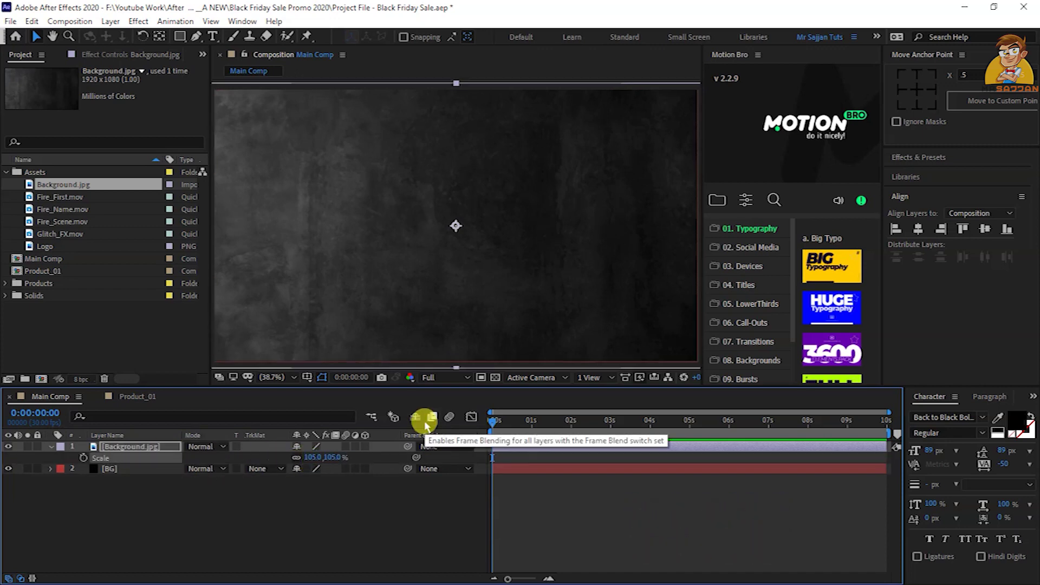
key(t)
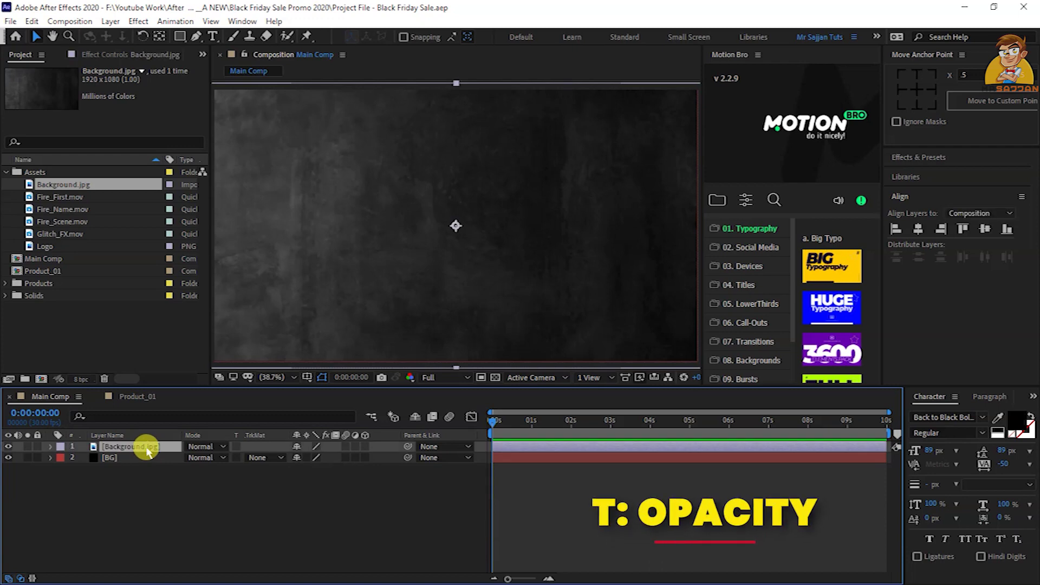
drag(299, 457, 272, 456)
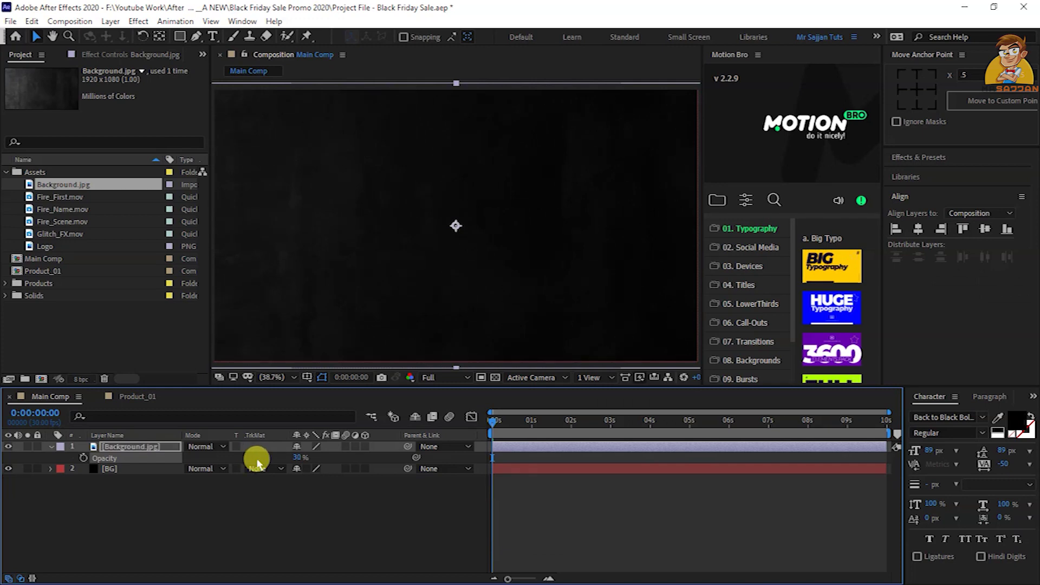
click(213, 533)
key(u)
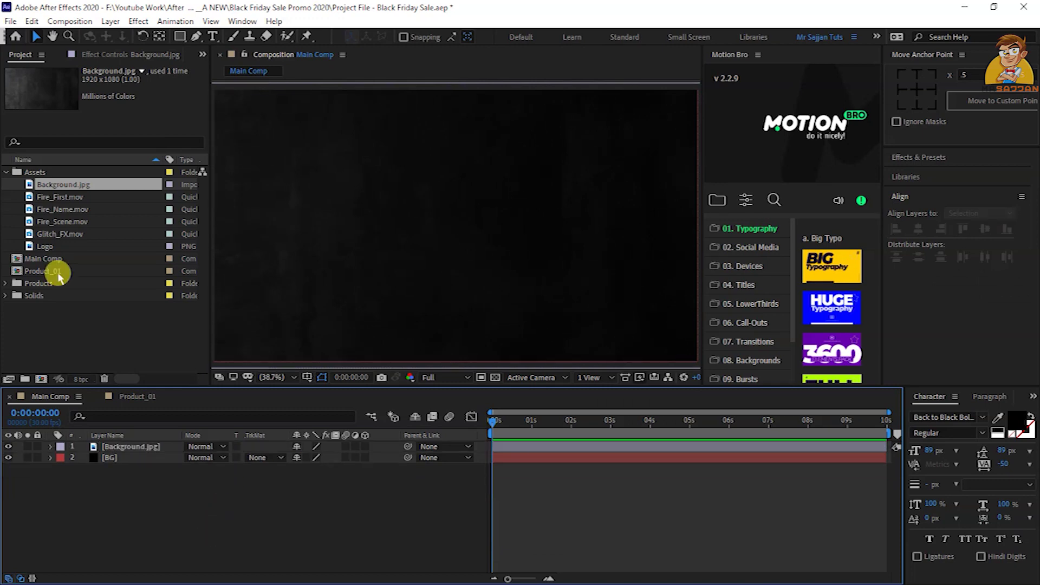
Add Product_01 as the top layer, keyframing the shoe sliding from X 698 to 960 by 20 frames
drag(58, 275, 146, 447)
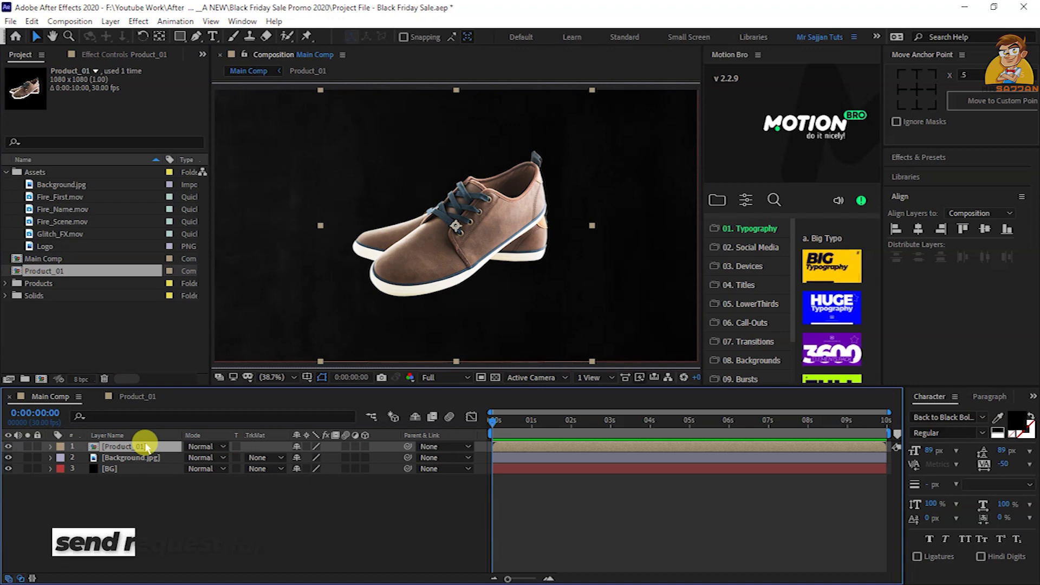
drag(507, 578, 525, 578)
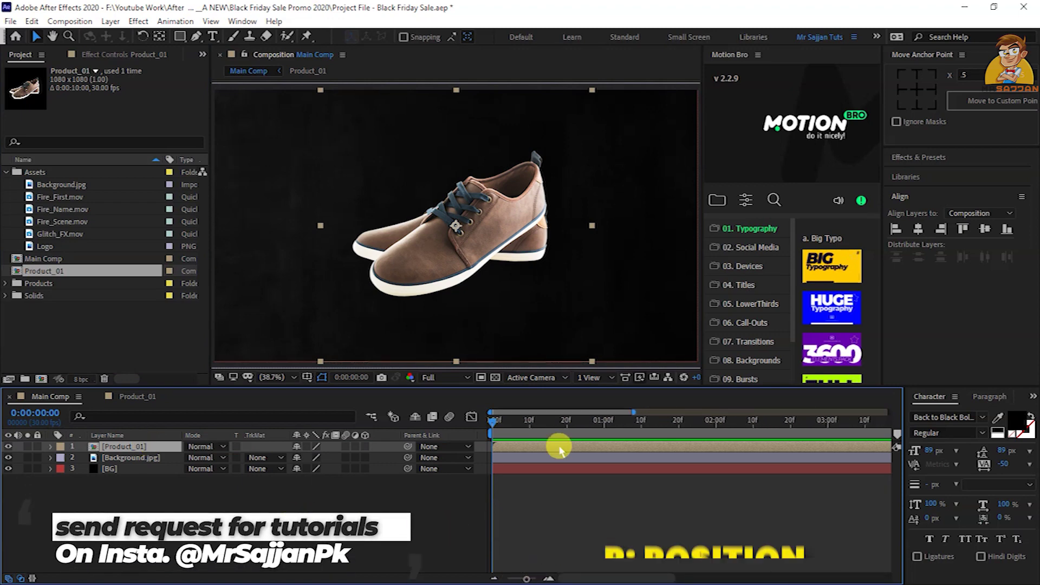
key(p)
click(567, 428)
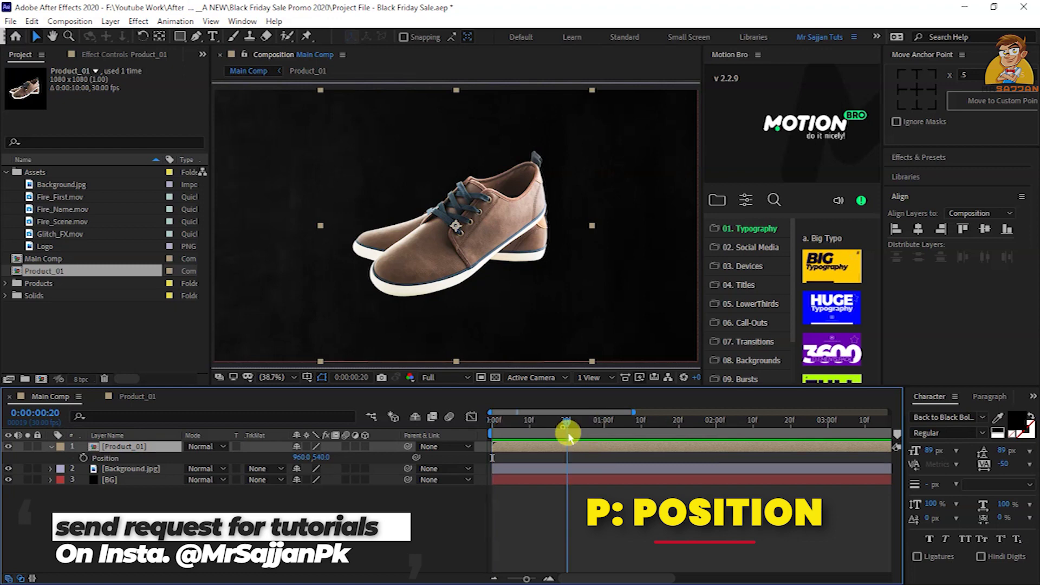
click(83, 458)
drag(503, 433, 462, 432)
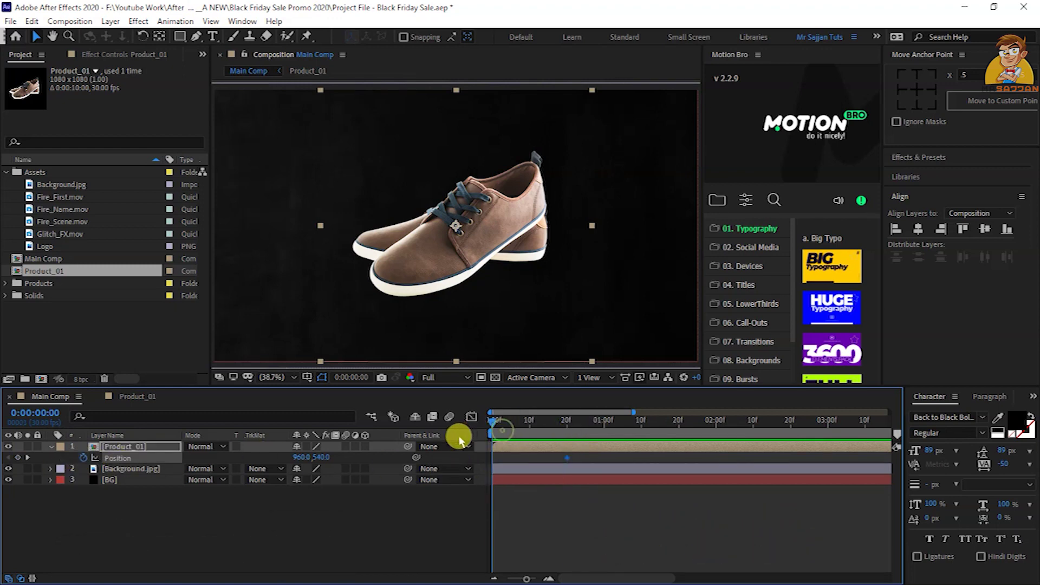
drag(297, 458, 139, 471)
Apply Easy Ease to the shoe's Position keyframes and show the Graph Editor
drag(596, 458, 498, 458)
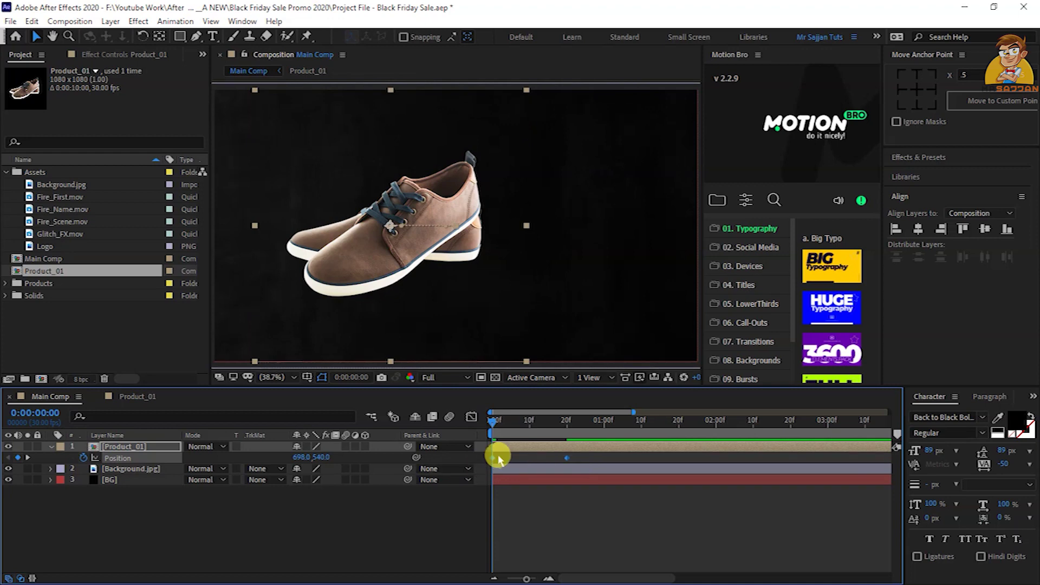
right_click(495, 459)
mouse_move(607, 448)
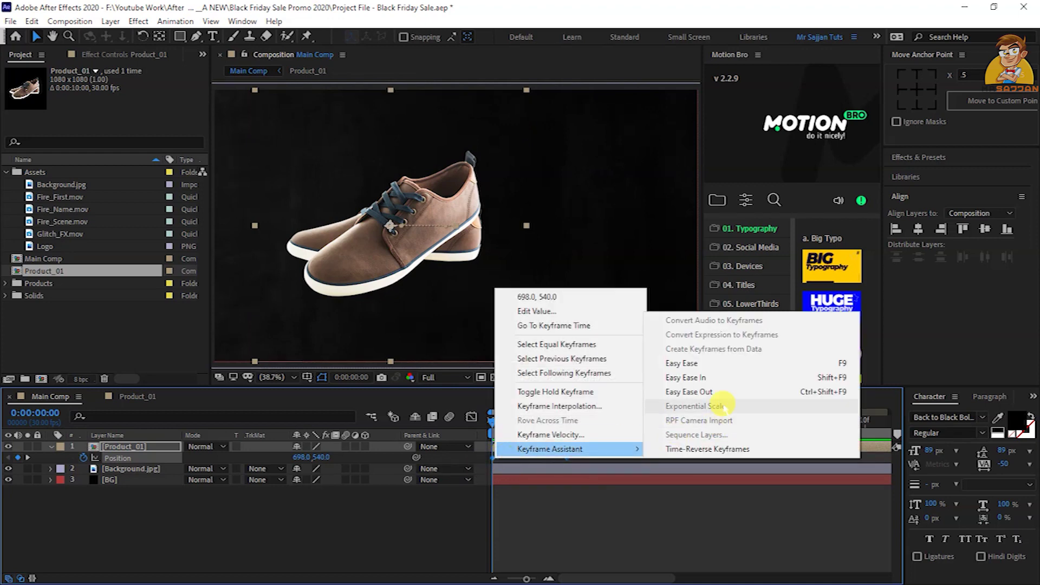
click(839, 367)
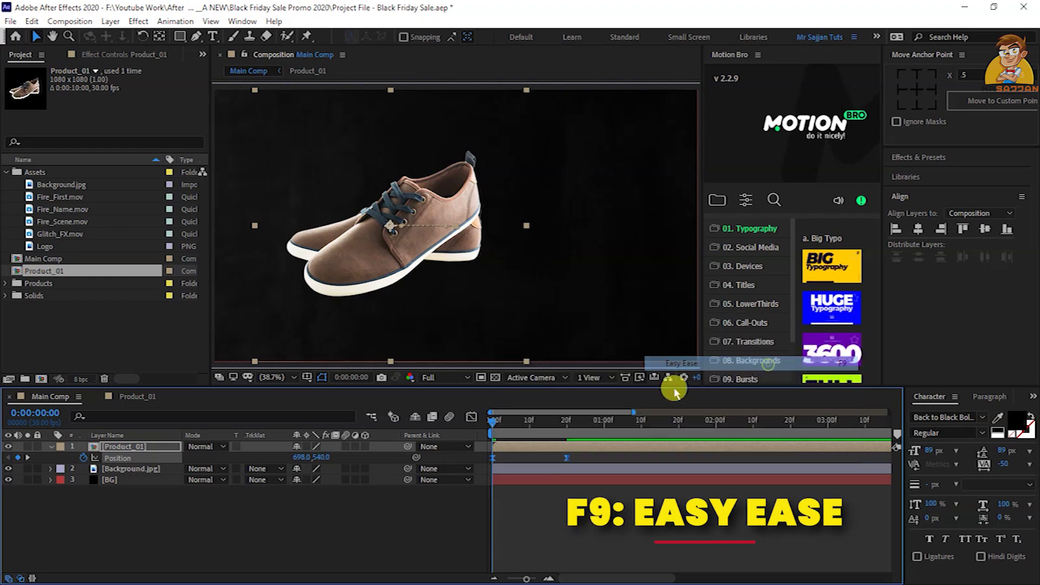
click(470, 417)
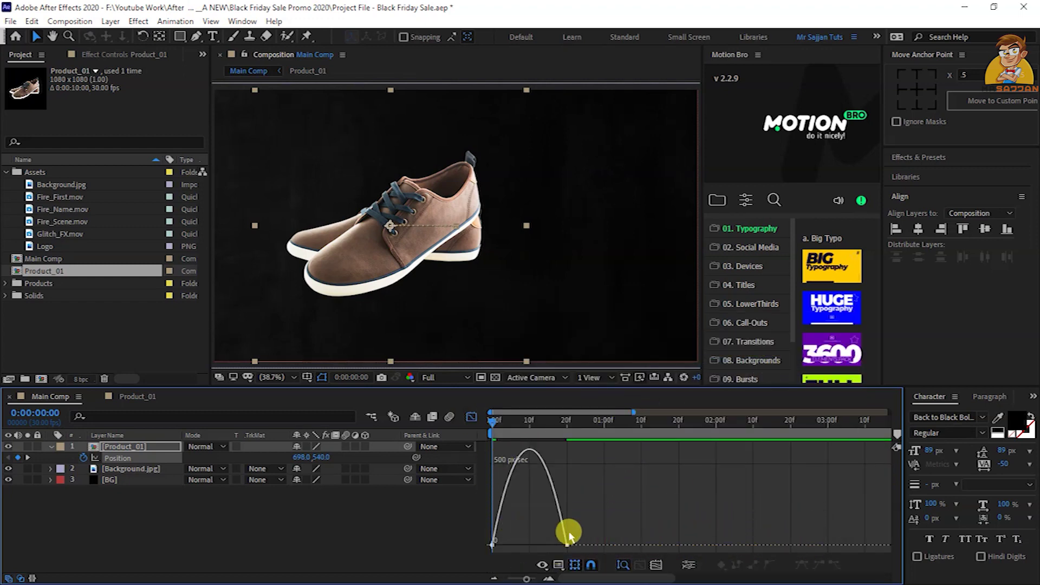
Switch to the speed graph, set the ease influence to about 75%, and preview the slide
right_click(580, 519)
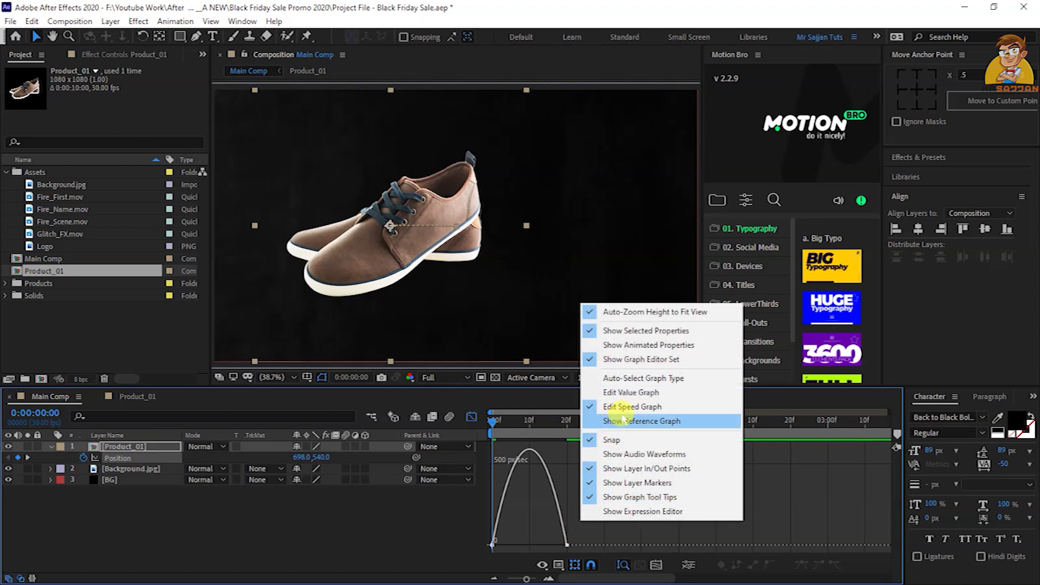
click(546, 525)
mouse_move(599, 511)
mouse_down()
mouse_move(471, 547)
mouse_move(526, 541)
mouse_up()
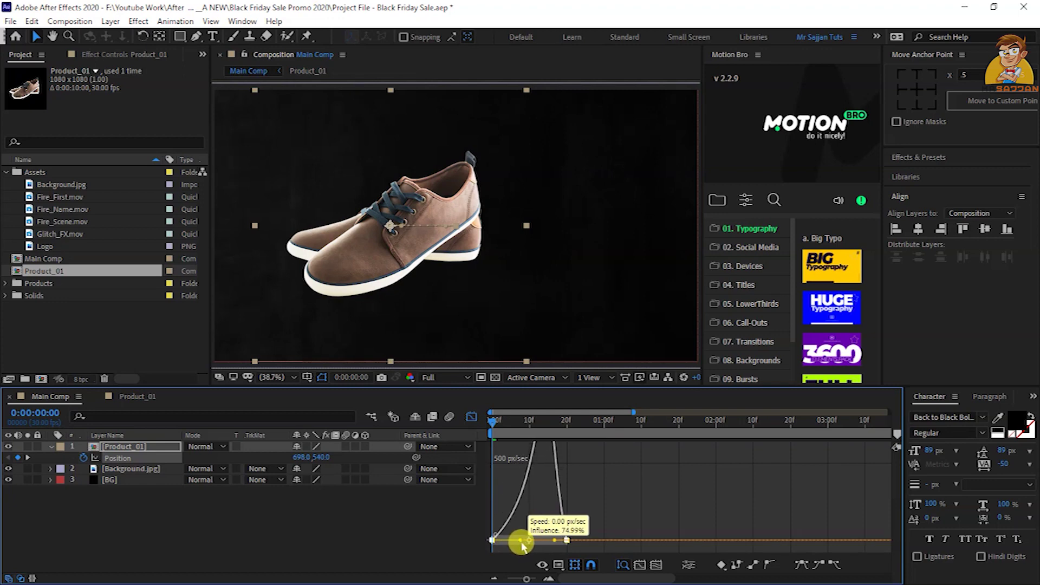
drag(526, 540, 529, 541)
click(471, 418)
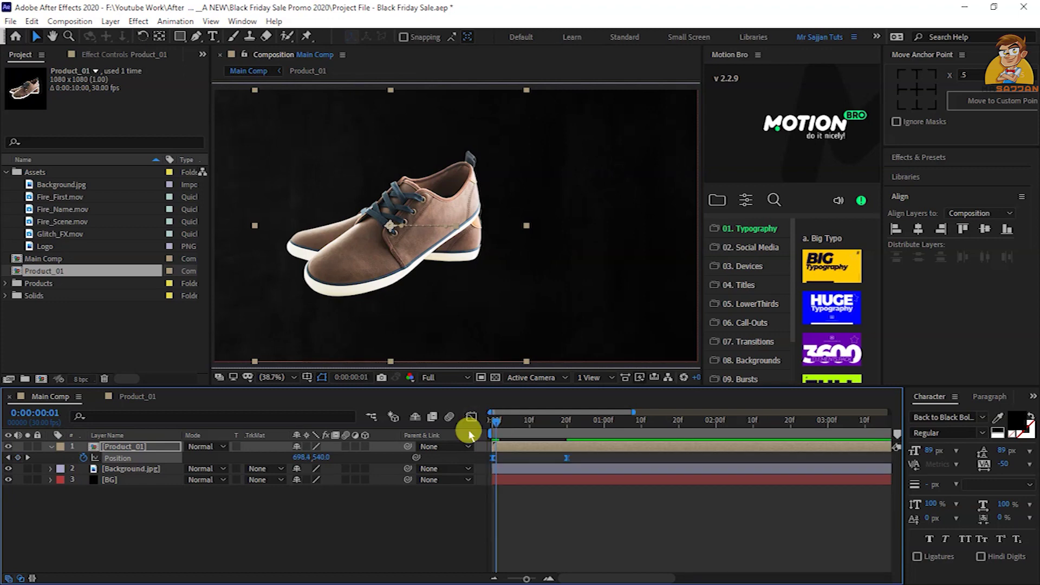
key(space)
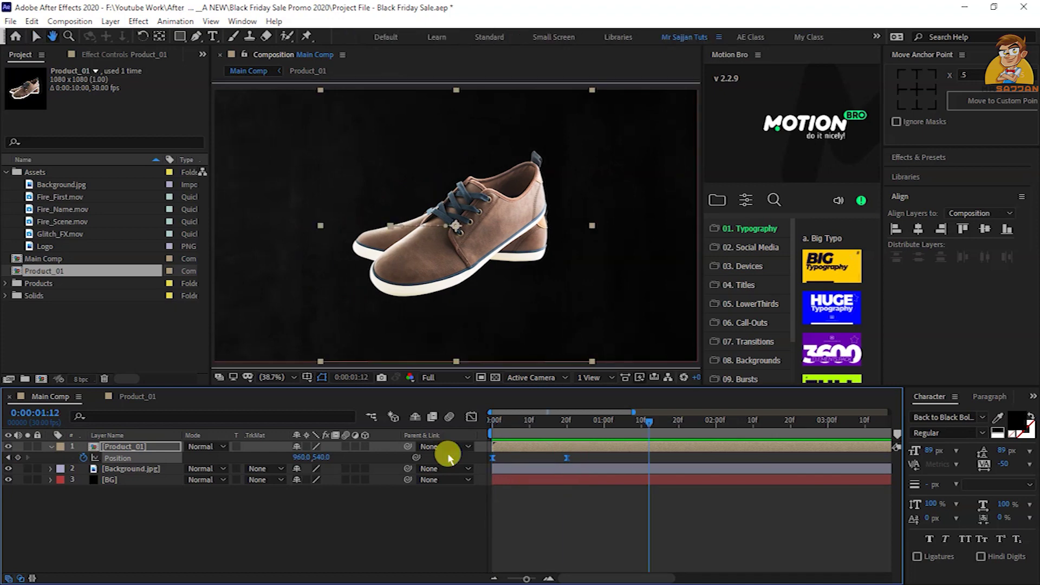
click(209, 545)
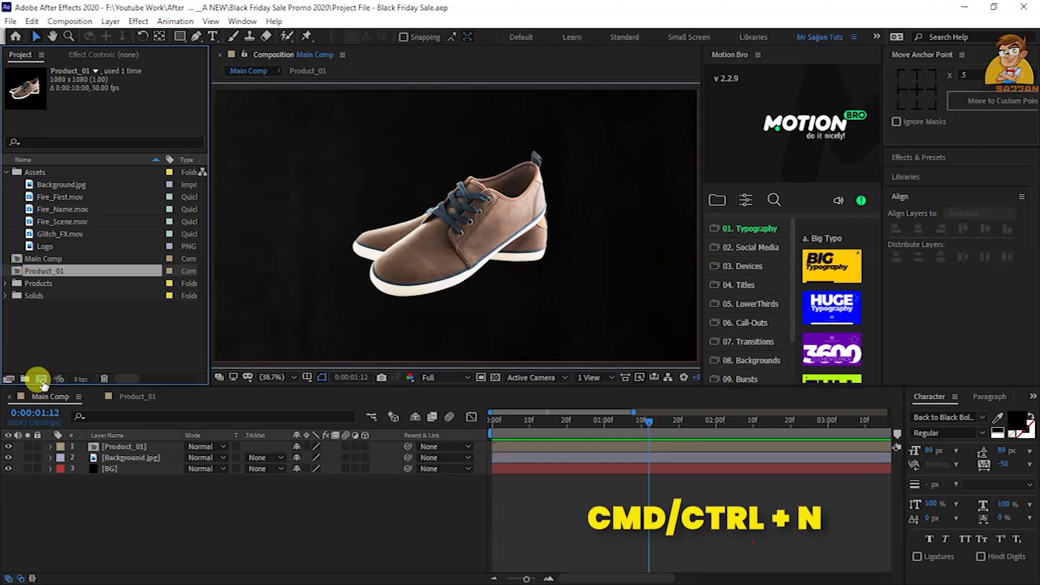
Create a 560×630 composition named Price Text 01
click(41, 379)
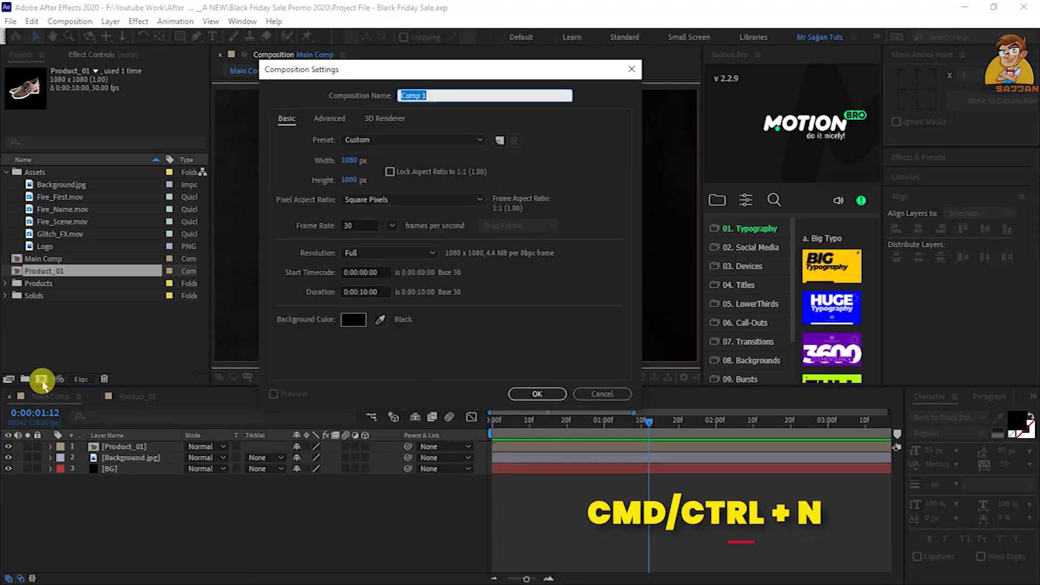
text(Price Te)
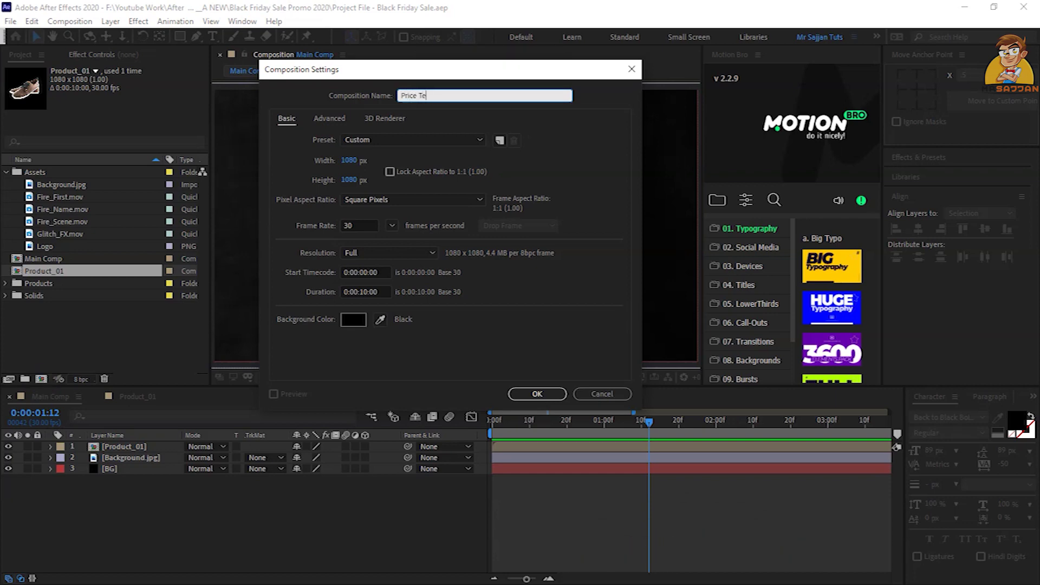
text(01)
key(Tab)
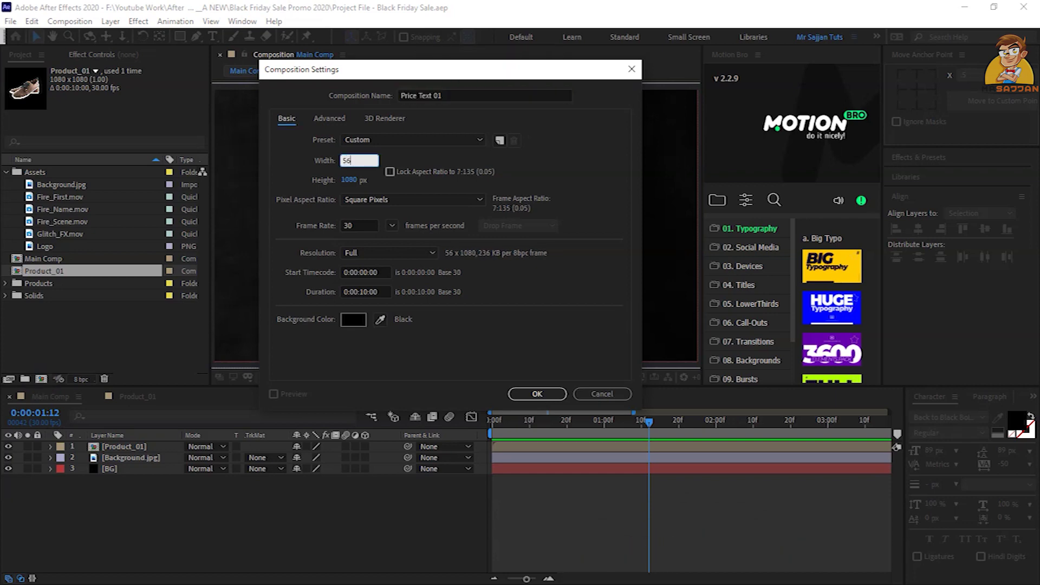
text(0)
key(Tab)
text(330)
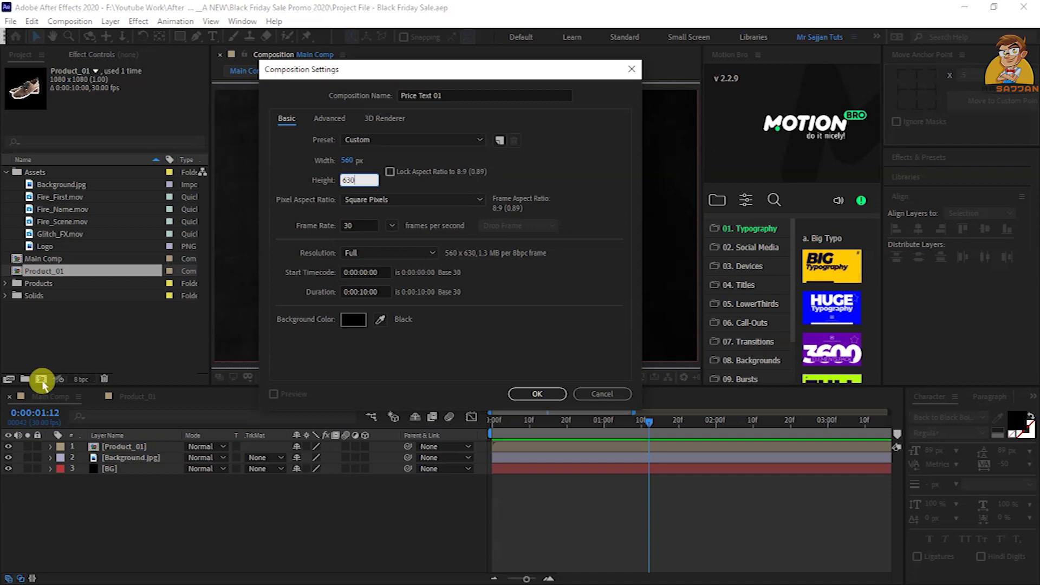
key(Return)
click(181, 37)
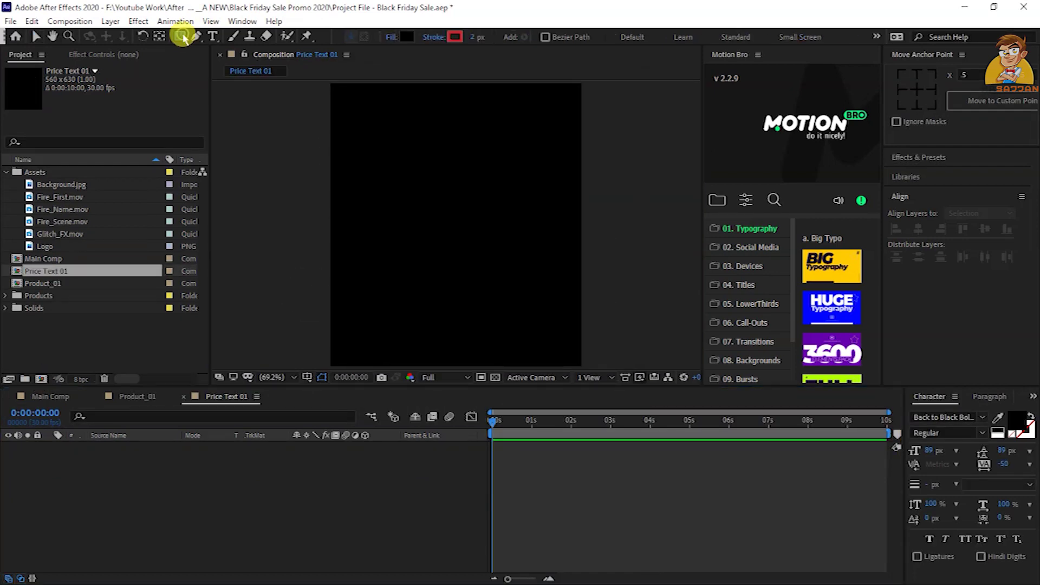
Set the shape fill to red with a 0 px stroke and add a full-comp rectangle
click(406, 37)
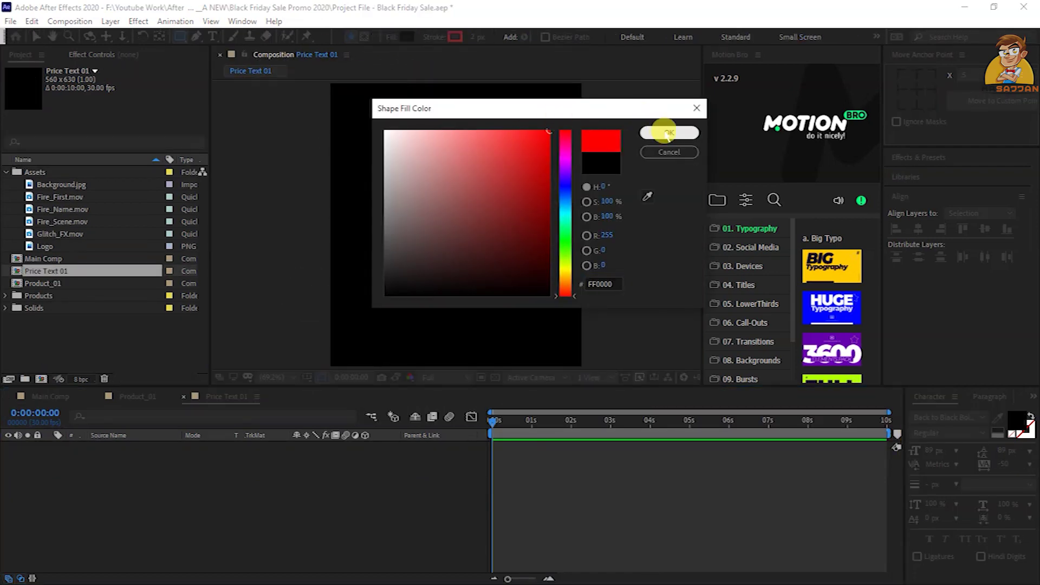
click(666, 132)
drag(447, 23, 373, 33)
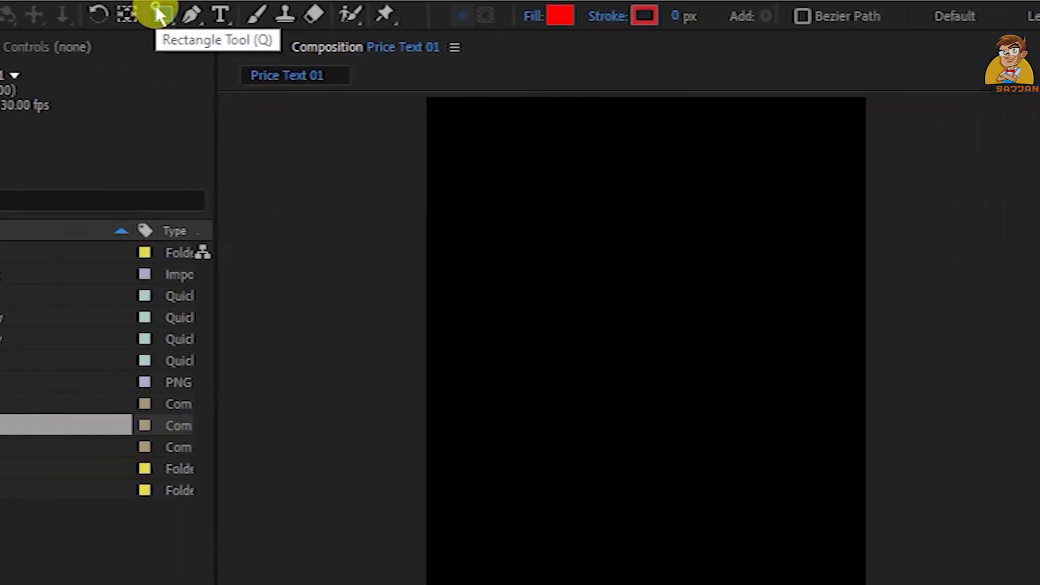
double_click(157, 12)
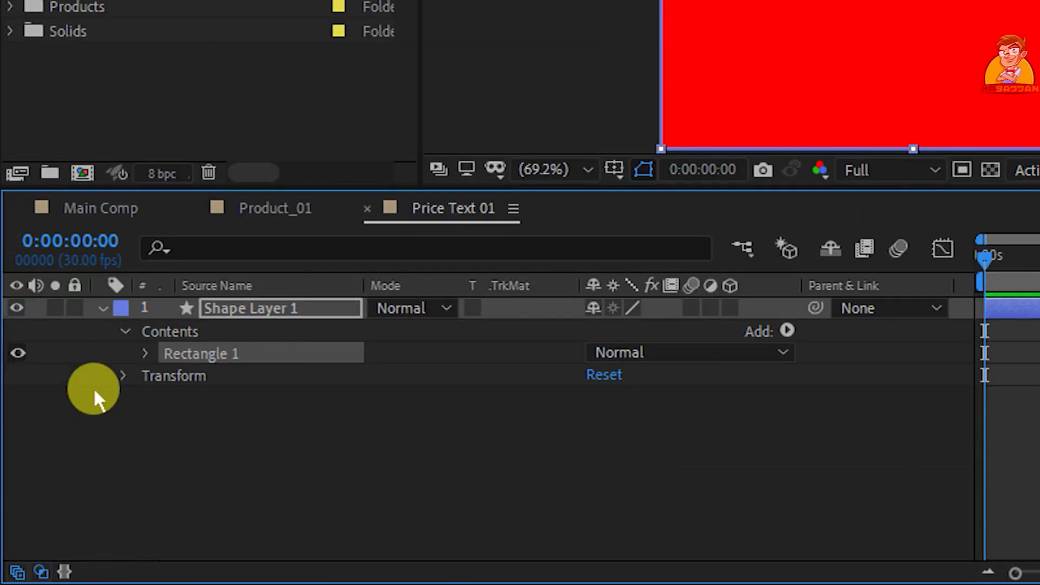
Unlink the rectangle's size proportions and set its height to 210, making it 560×210
click(145, 353)
click(165, 376)
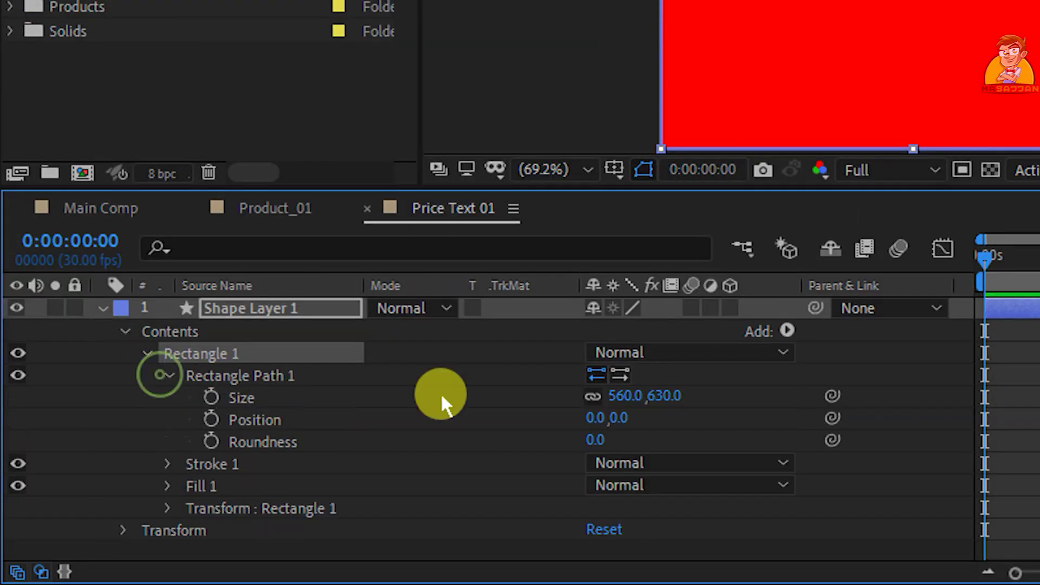
click(592, 398)
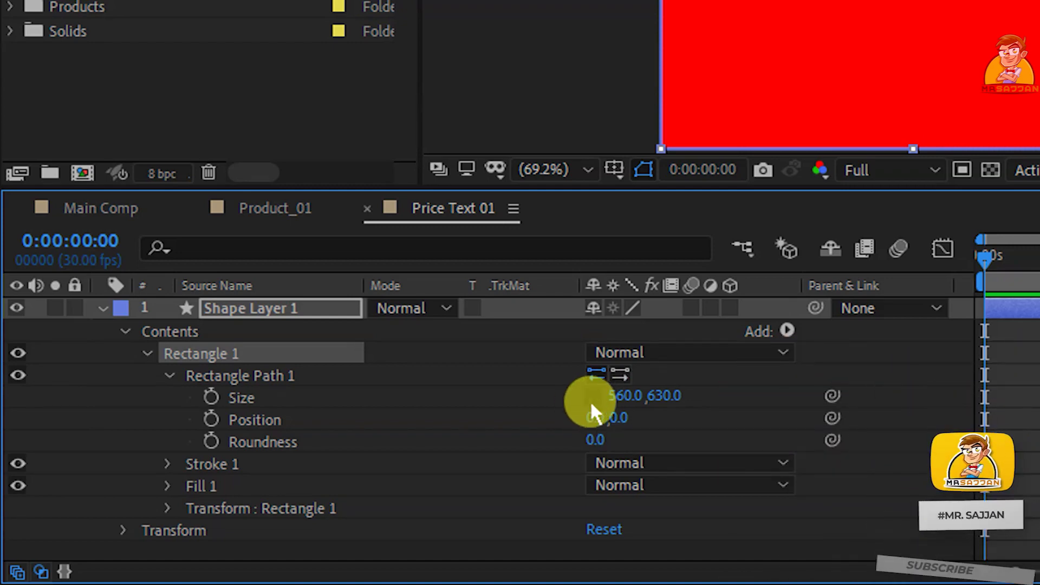
click(674, 397)
text(210)
key(Return)
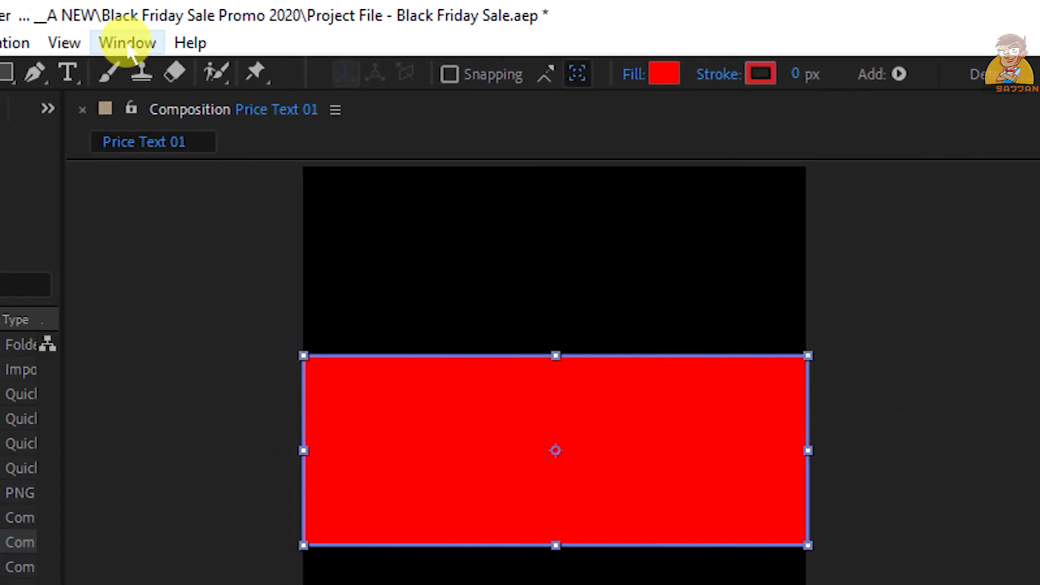
Align the red rectangle to the top edge of the composition with the Align panel
click(162, 48)
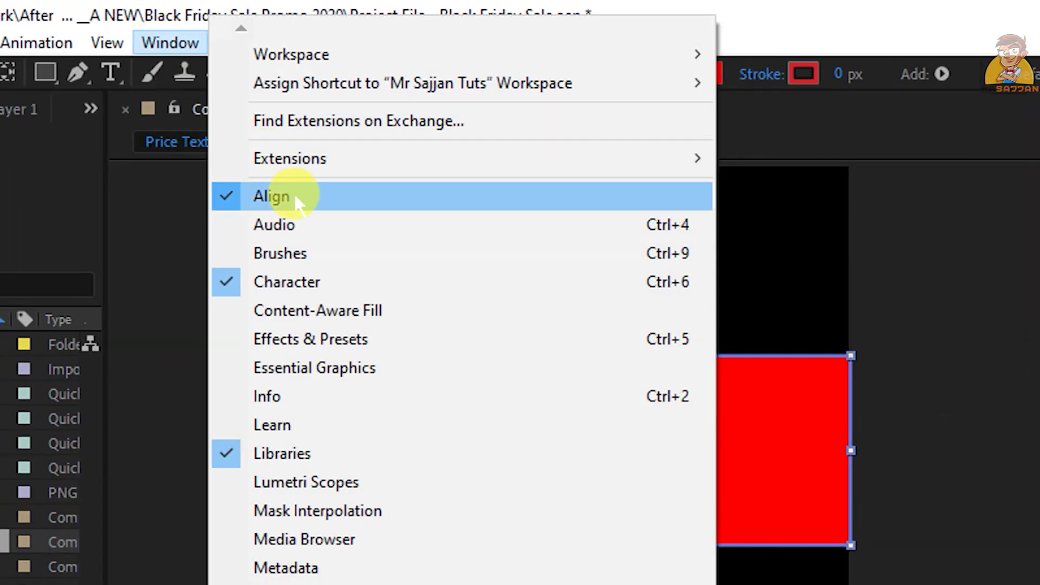
click(167, 51)
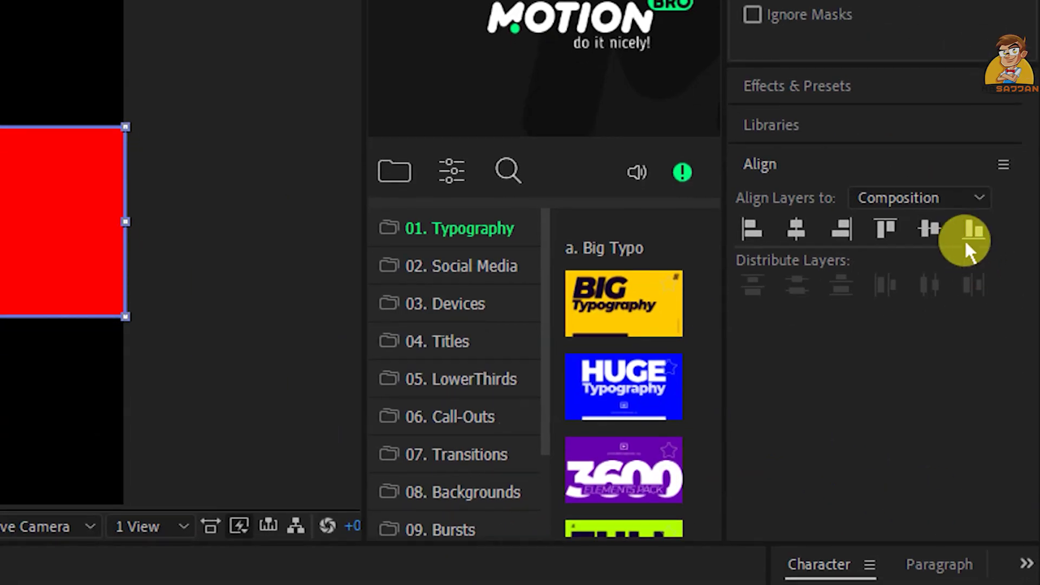
click(894, 227)
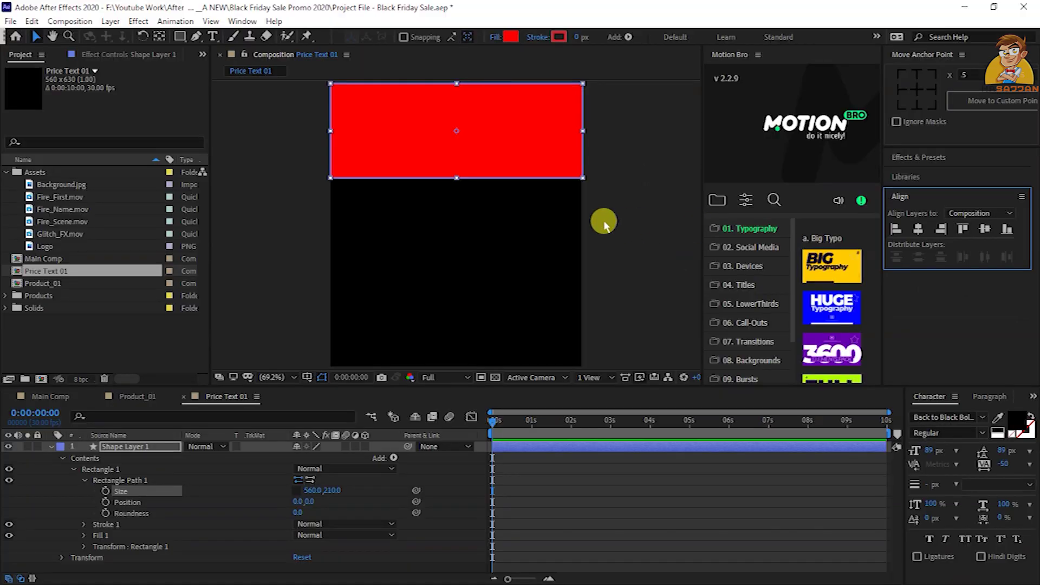
click(592, 216)
click(515, 123)
key(Return)
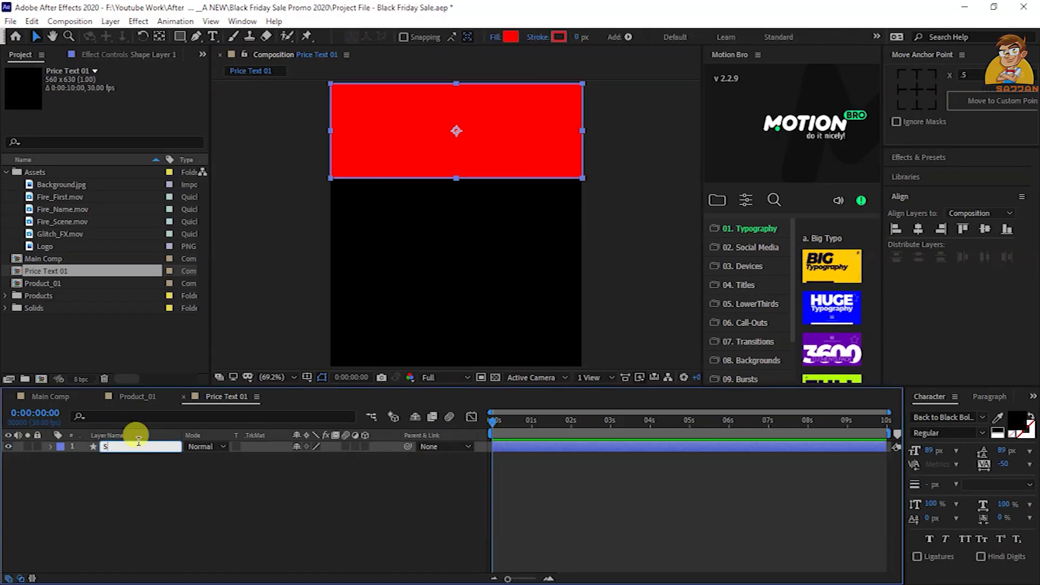
Rename the layer Shape Top and give it a golden-yellow (E5BA37) Fill effect
text(hape Top)
key(Return)
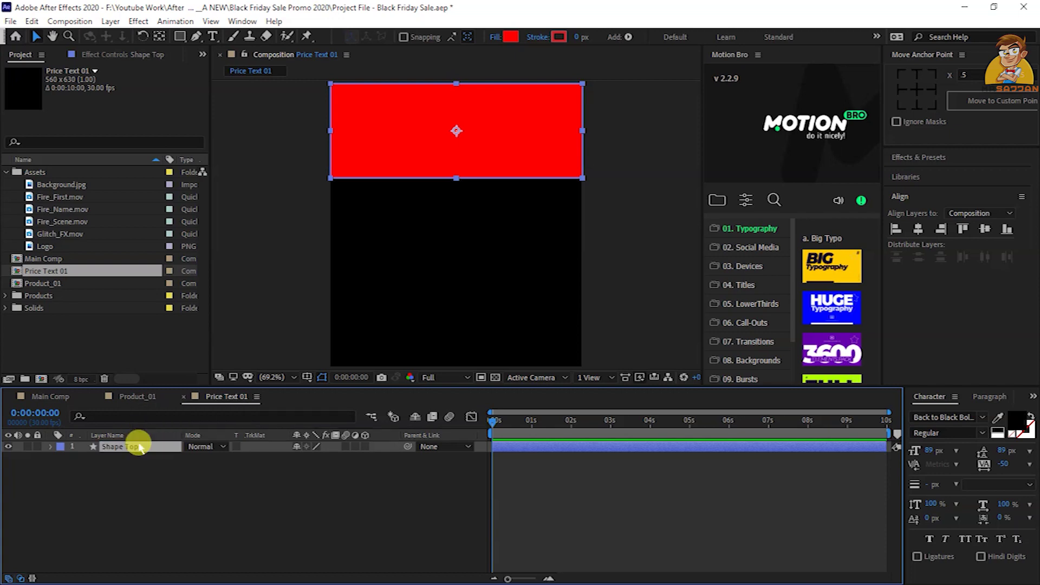
key(ctrl+space)
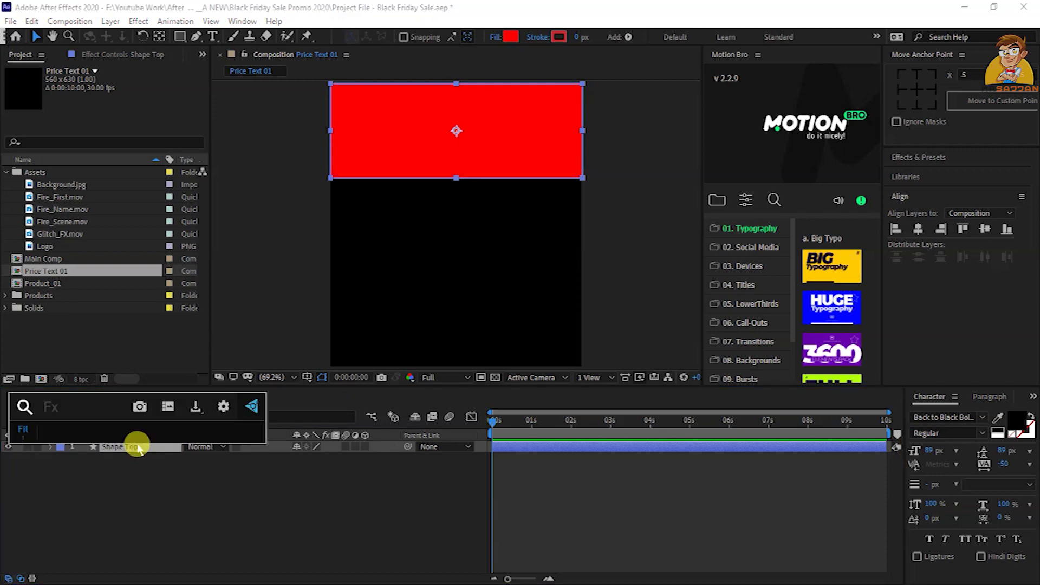
key(Return)
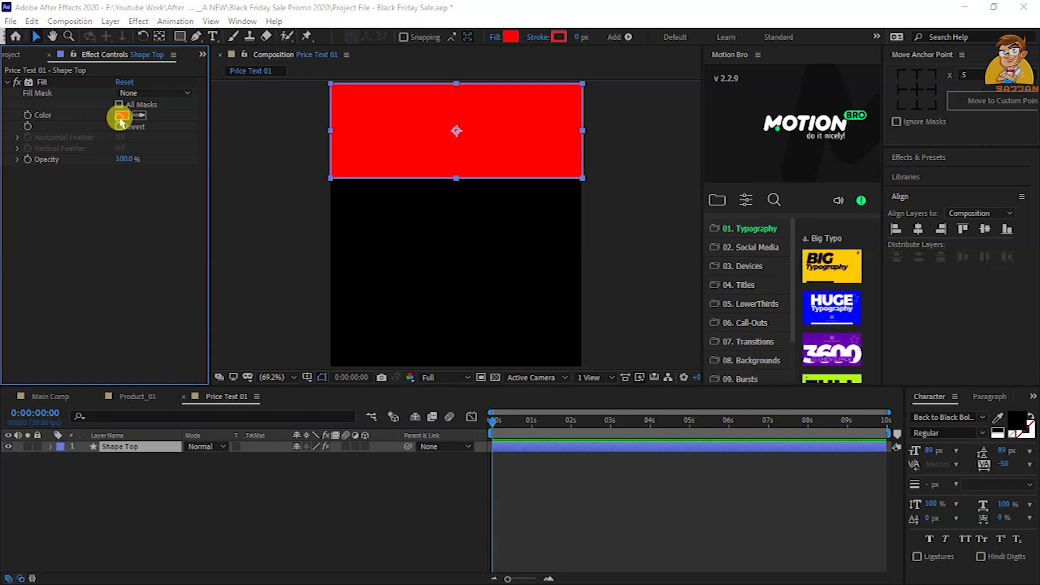
click(122, 117)
drag(561, 236, 571, 278)
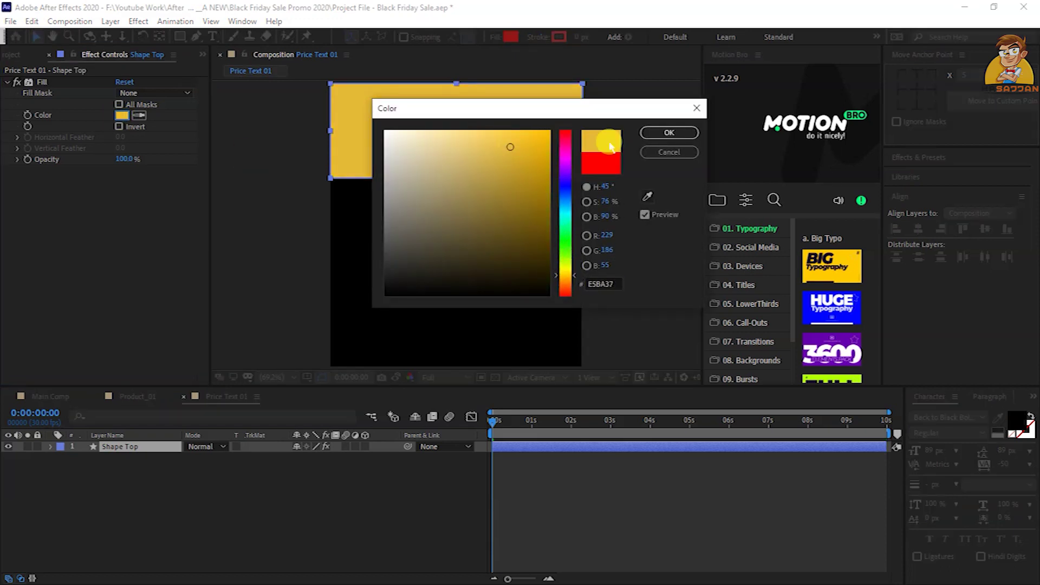
click(669, 132)
Duplicate Shape Top to create Shape Top 2
click(320, 466)
click(151, 447)
key(ctrl+d)
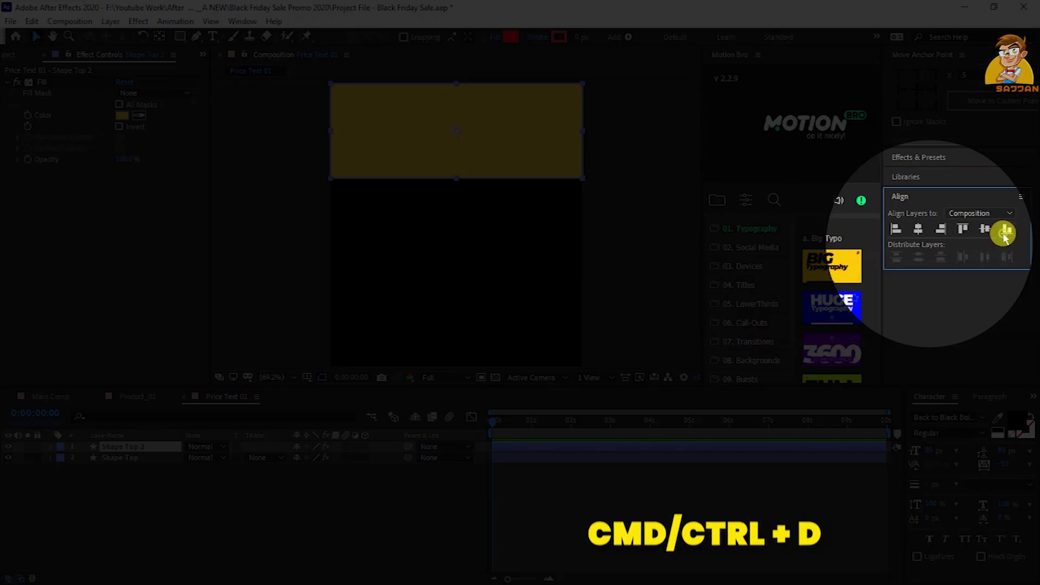
Align the duplicated band to the comp's bottom edge and name it Shape Bottom
click(1006, 229)
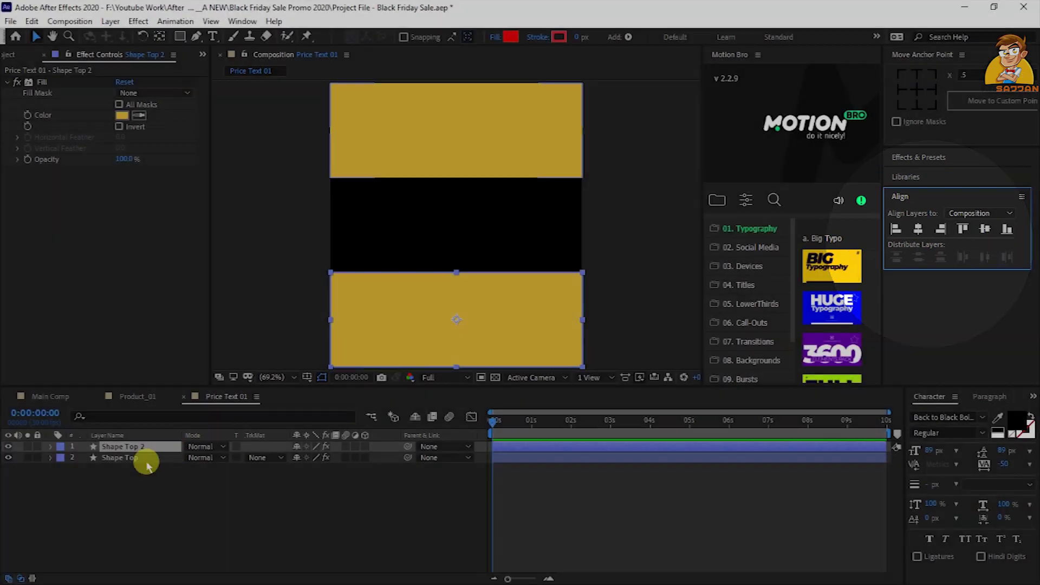
key(Return)
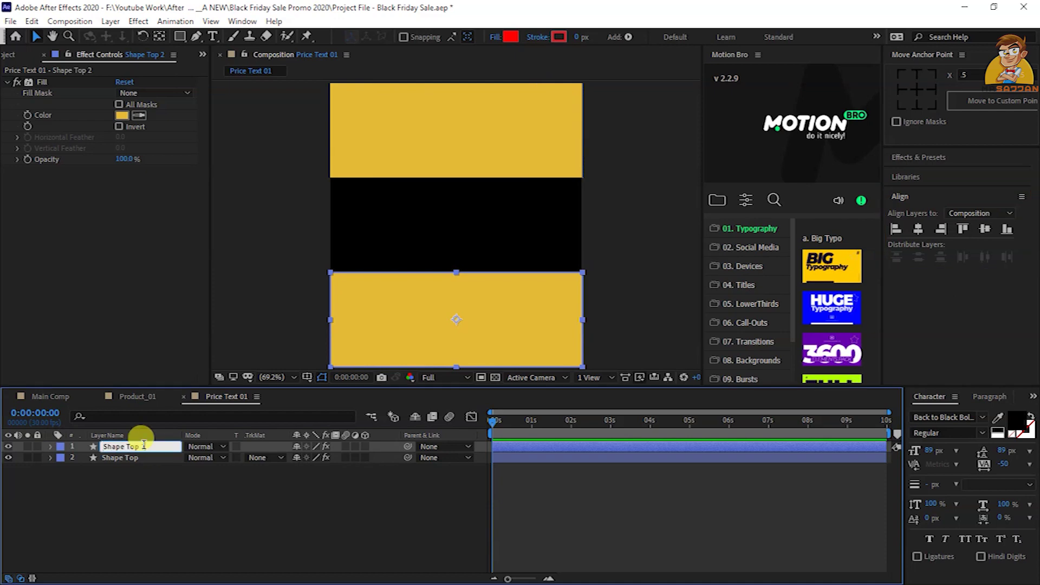
text(Bottm)
key(Return)
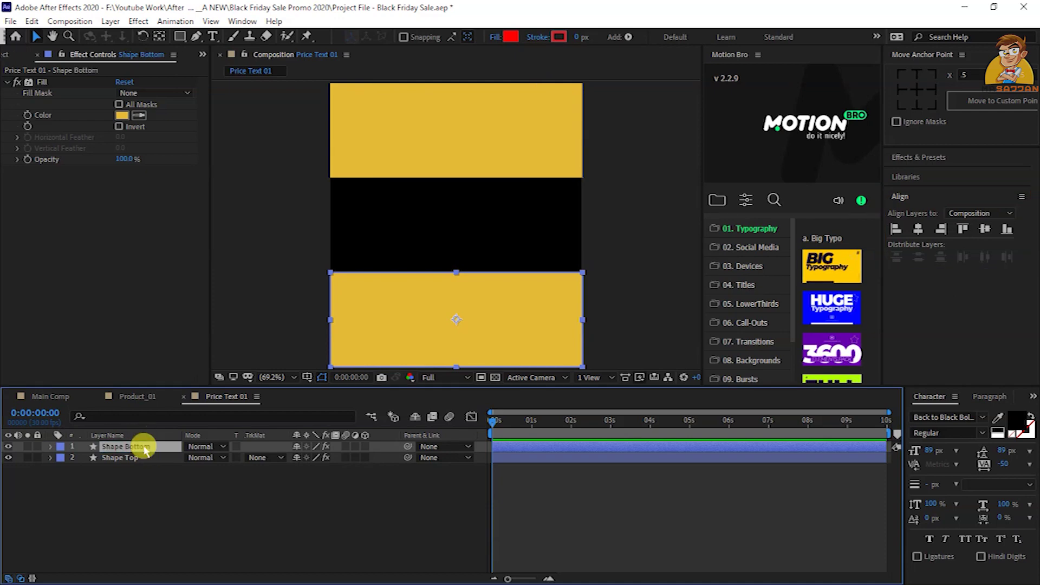
Duplicate Shape Bottom, centre the copy vertically, and name it Shape Center
key(ctrl+d)
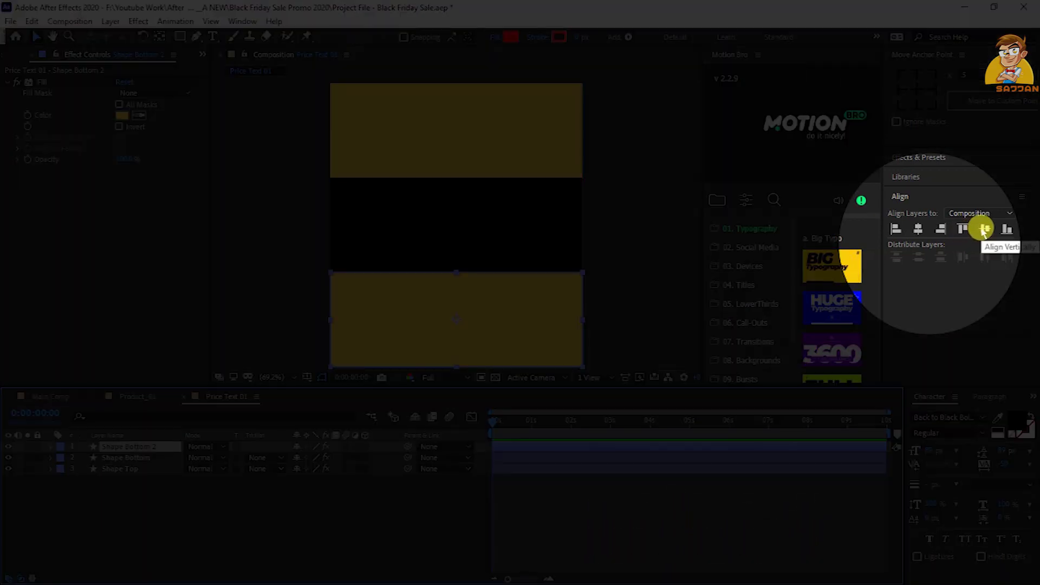
click(984, 230)
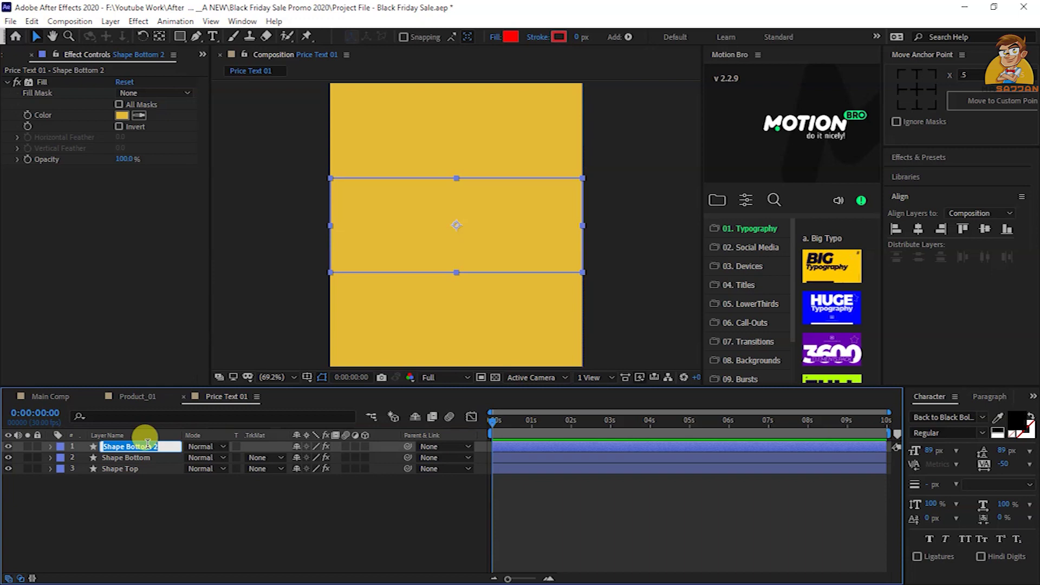
key(Return)
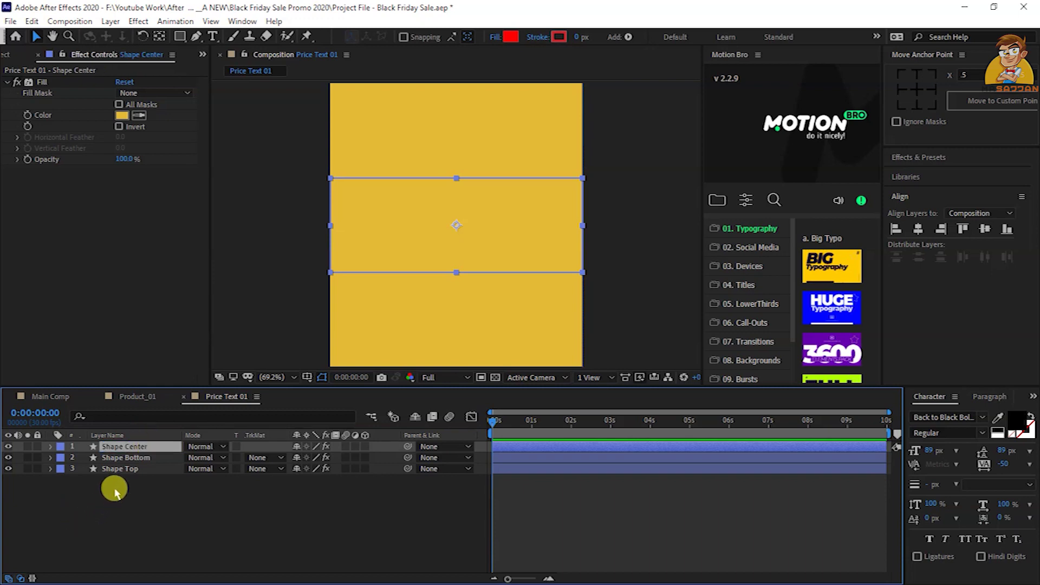
Move Shape Top to the top of the layer stack and select Shape Center
drag(116, 468, 120, 448)
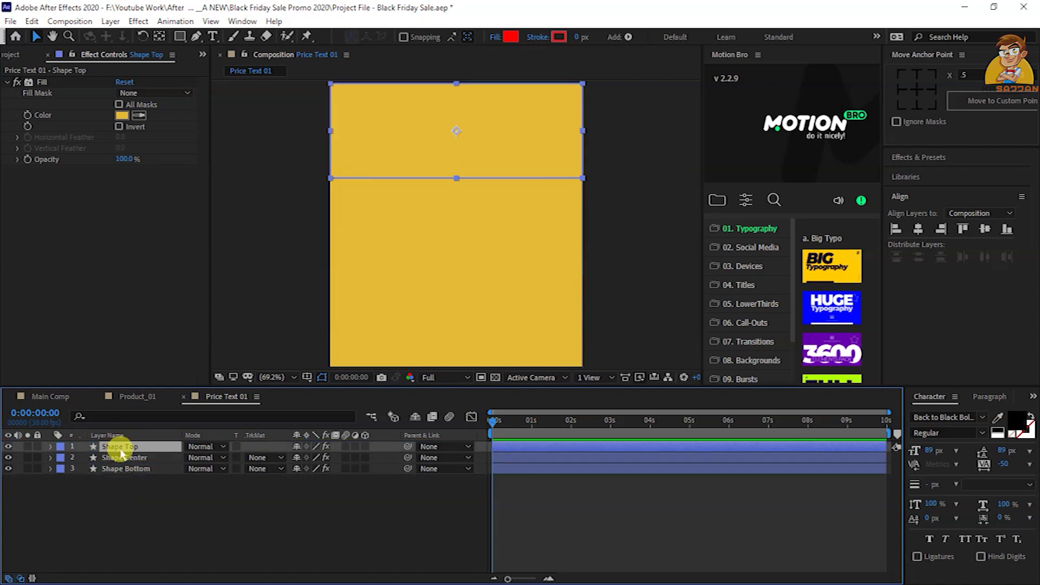
click(125, 458)
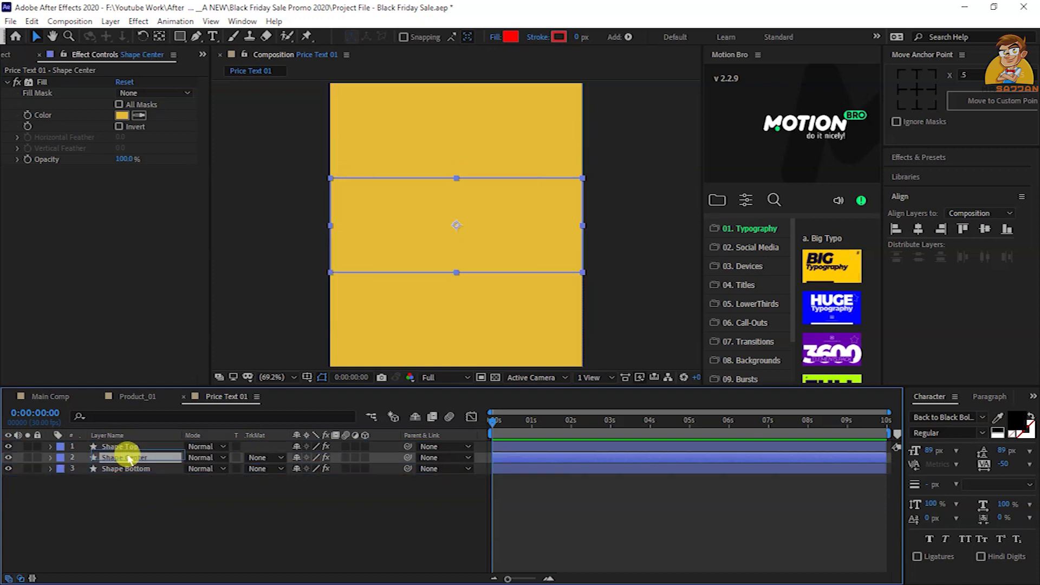
click(134, 469)
click(190, 497)
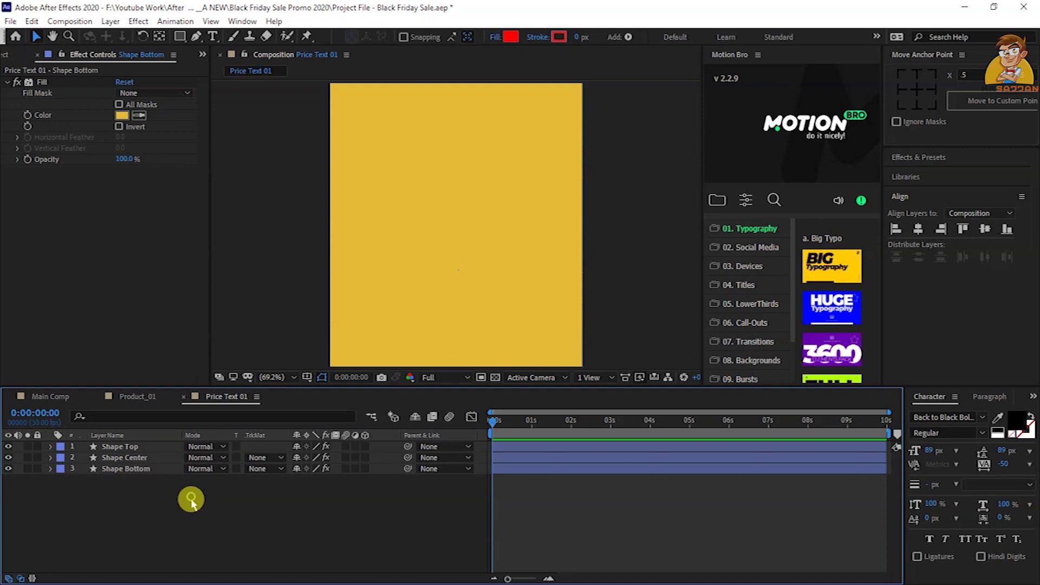
click(125, 457)
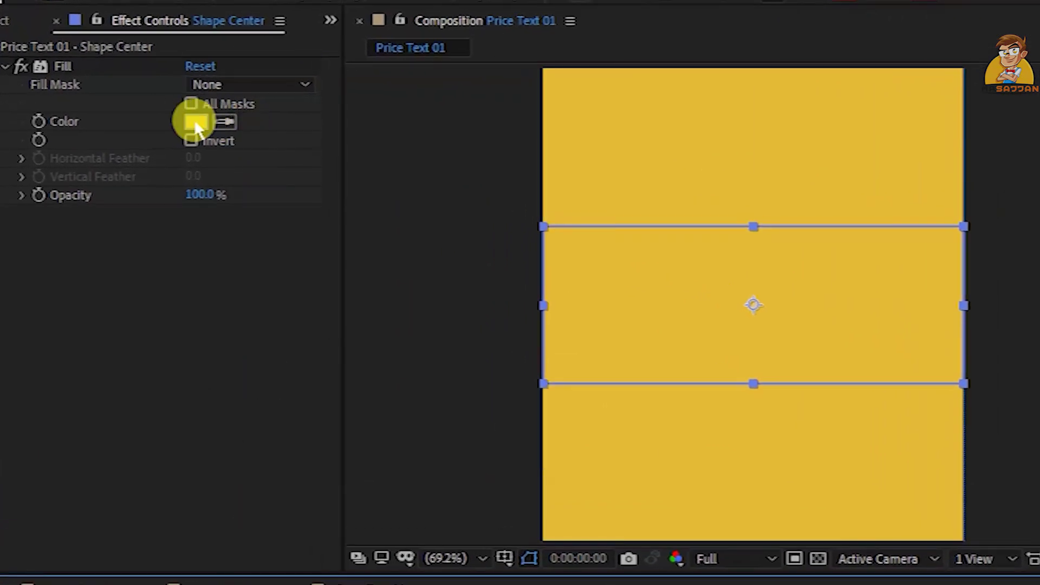
Fill Shape Center with black 000000
click(122, 116)
text(000000)
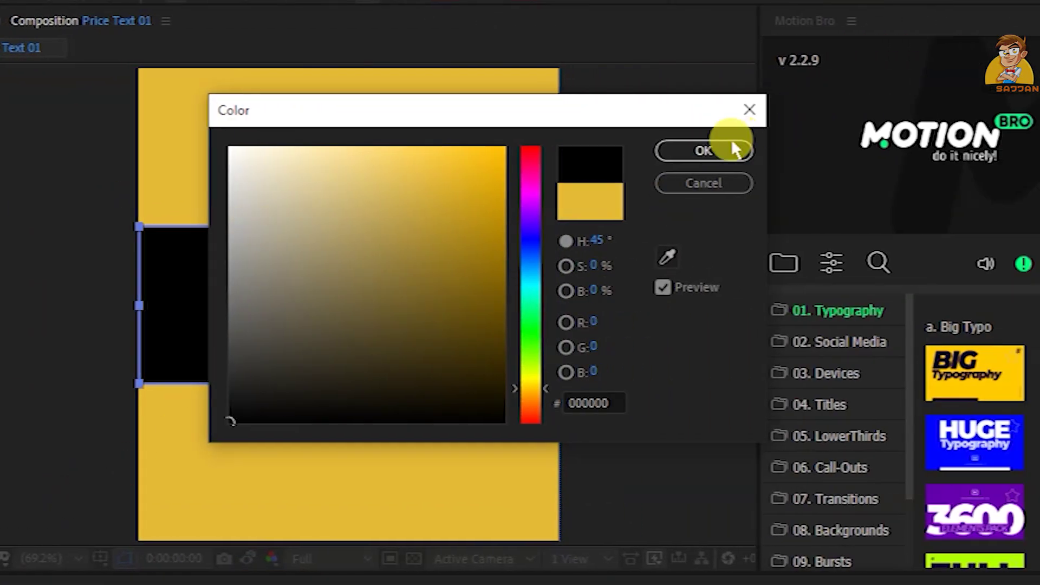
click(703, 167)
key(ctrl+t)
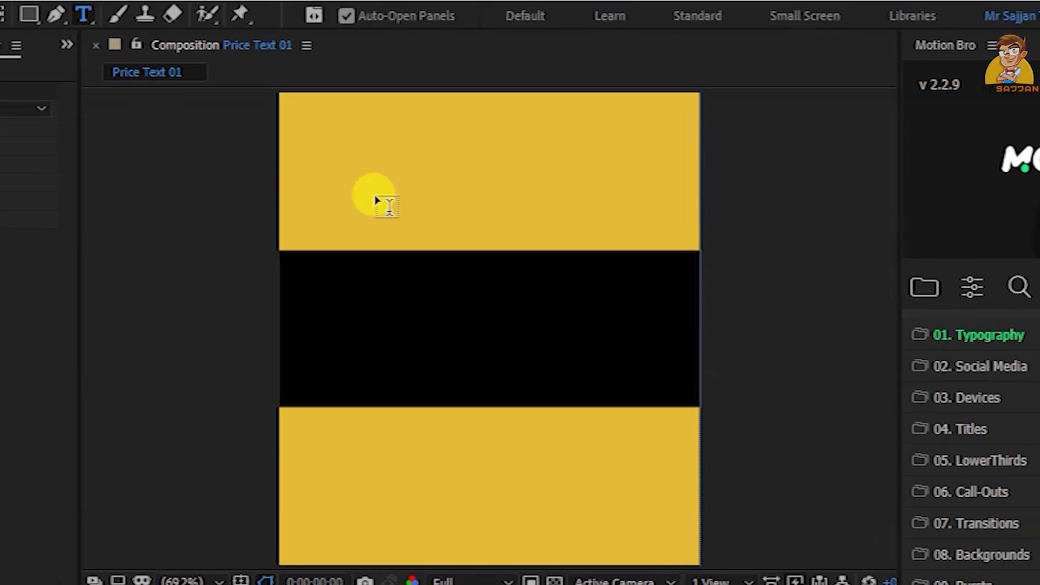
Type 70% Off as a new text layer in the top yellow band
click(376, 200)
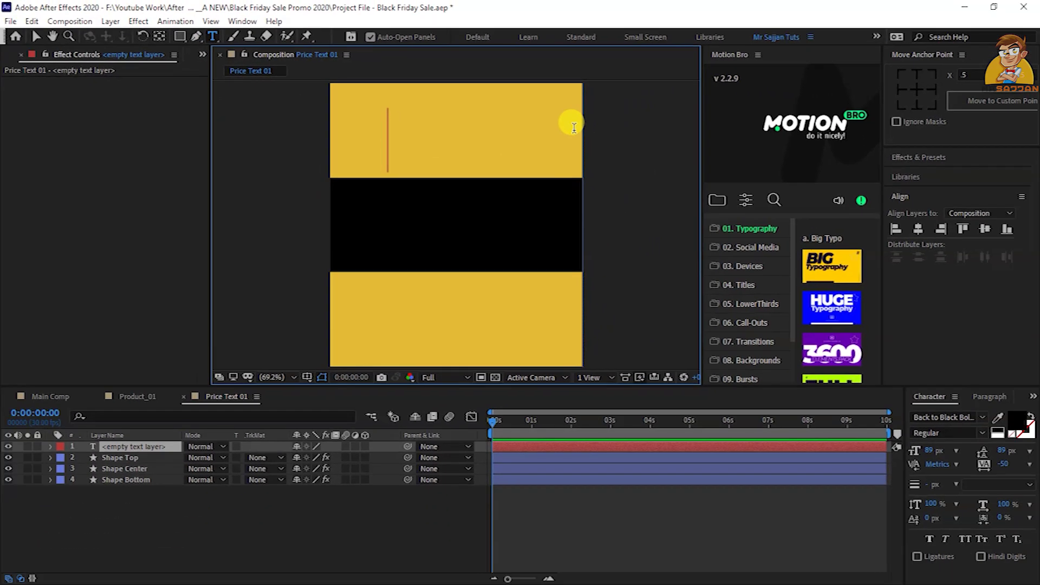
text(70)
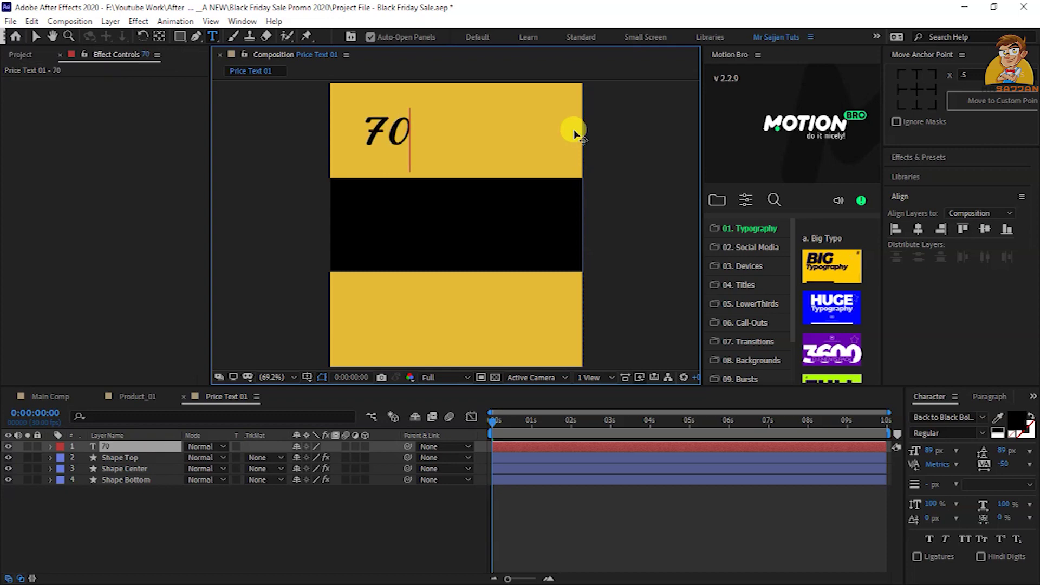
text(%)
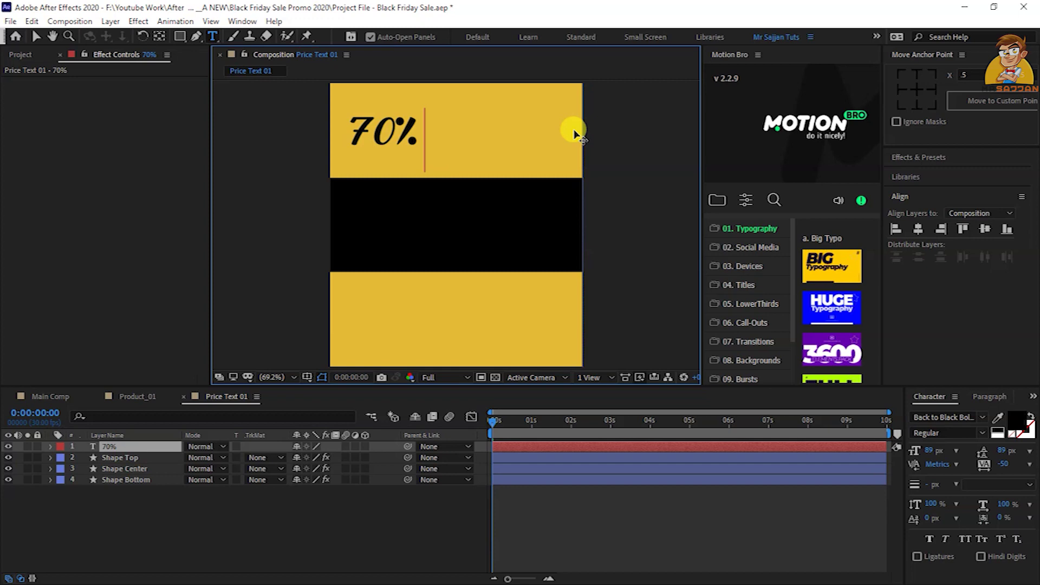
text( ff)
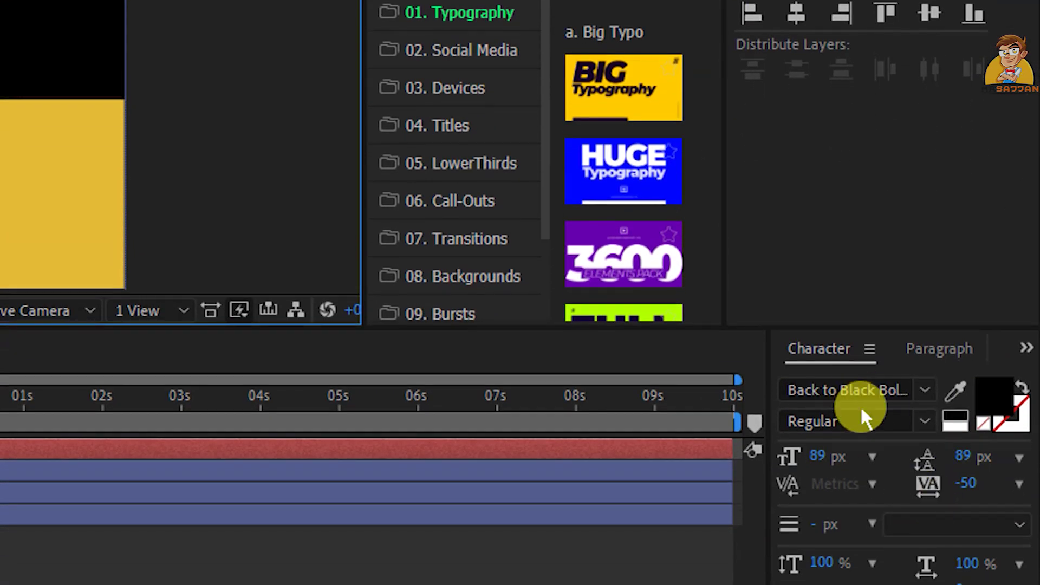
Format 70% Off in Roboto Bold at 117 px, centred horizontally in the comp
click(859, 393)
text(ro)
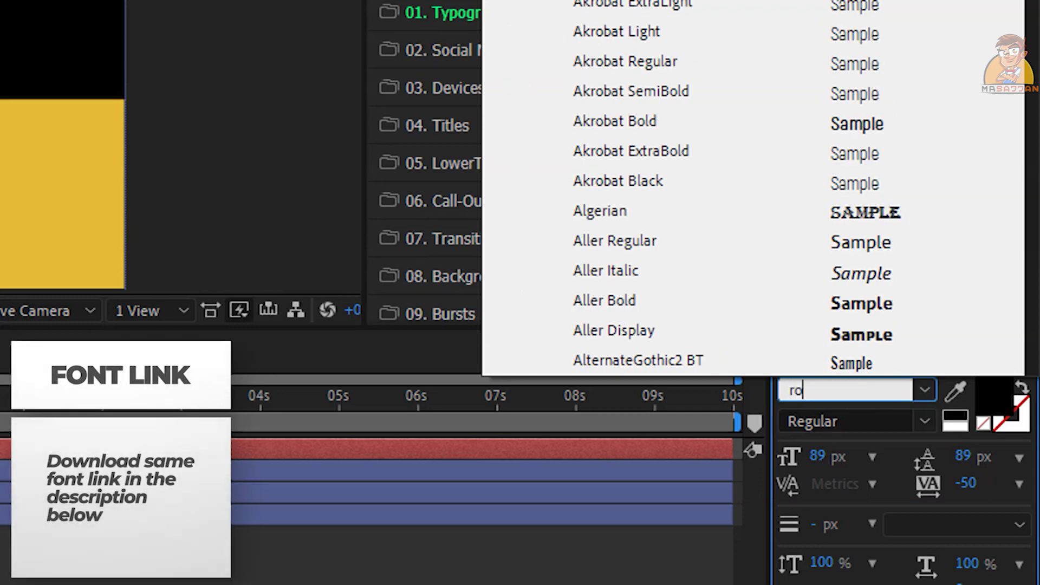
text(bot)
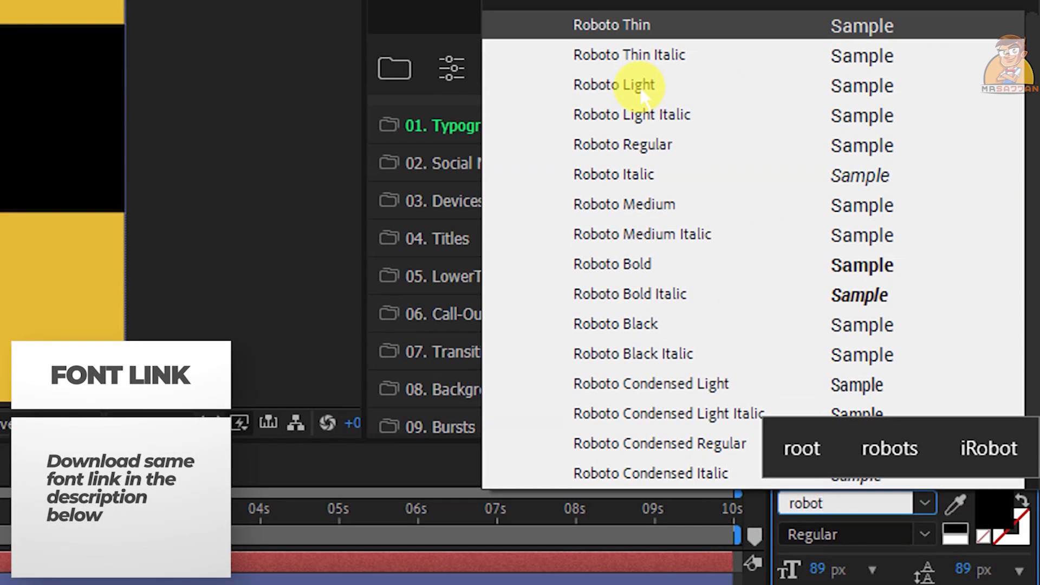
click(643, 96)
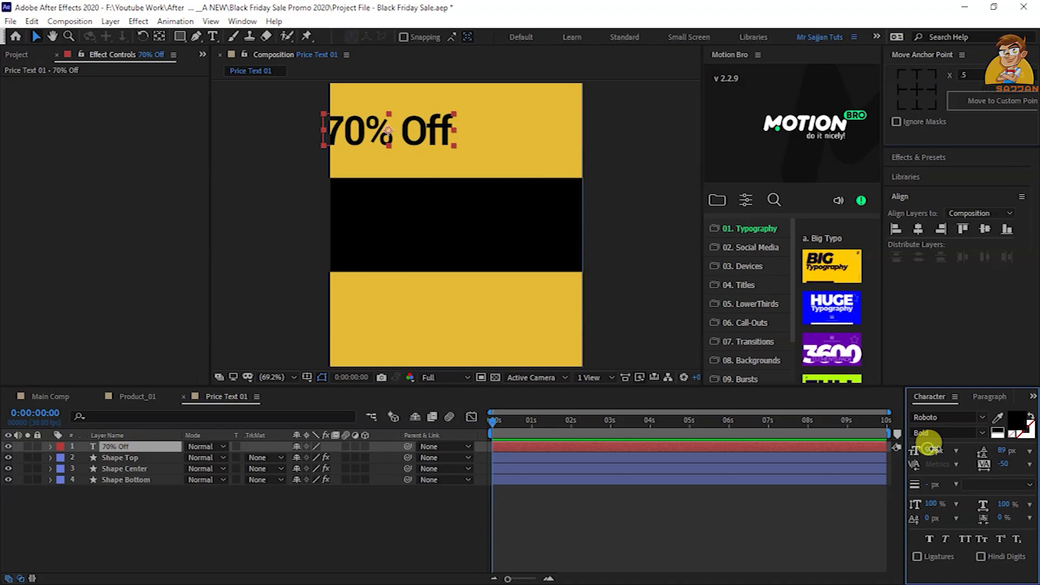
drag(928, 450, 942, 450)
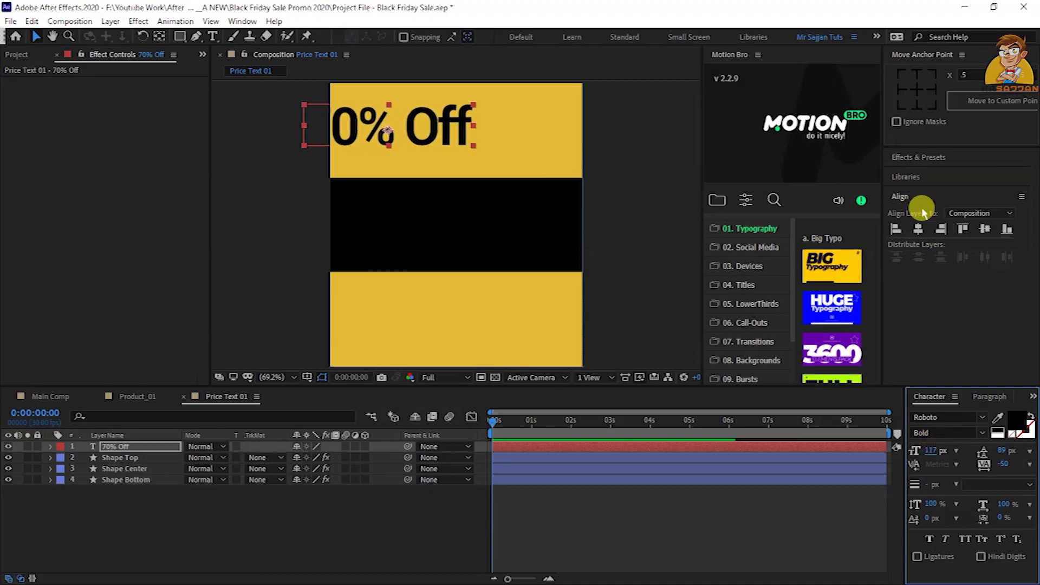
click(918, 229)
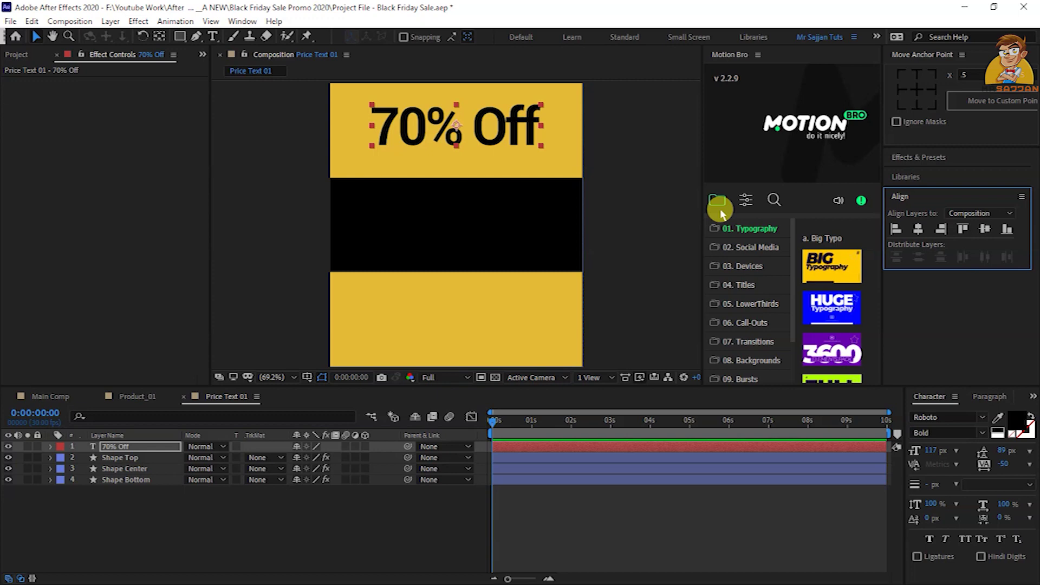
Add a Tracking animator and keyframe Tracking Amount from a large negative value to 0 at one second
click(50, 446)
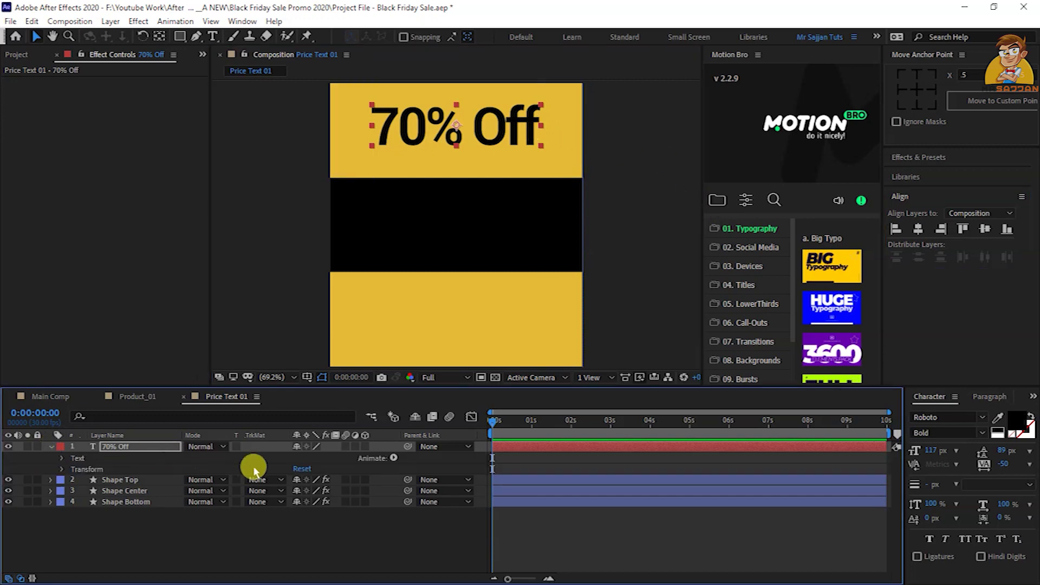
click(393, 459)
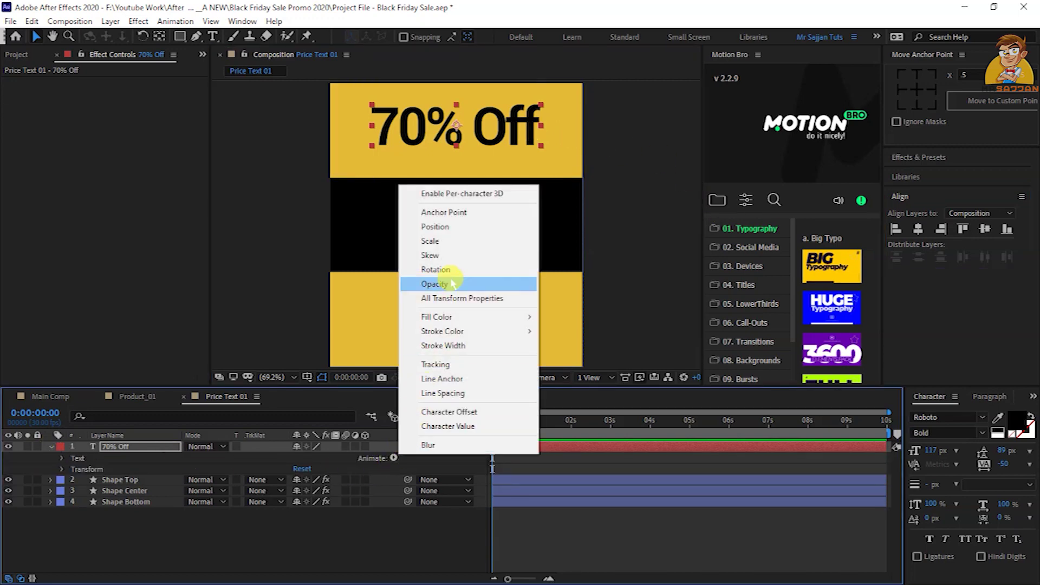
click(435, 364)
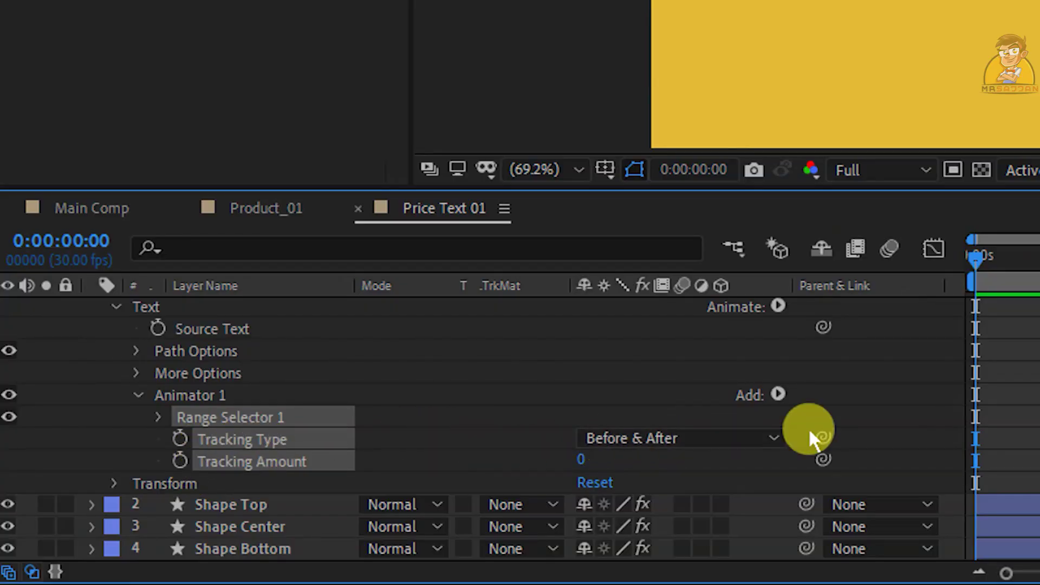
click(129, 427)
click(188, 461)
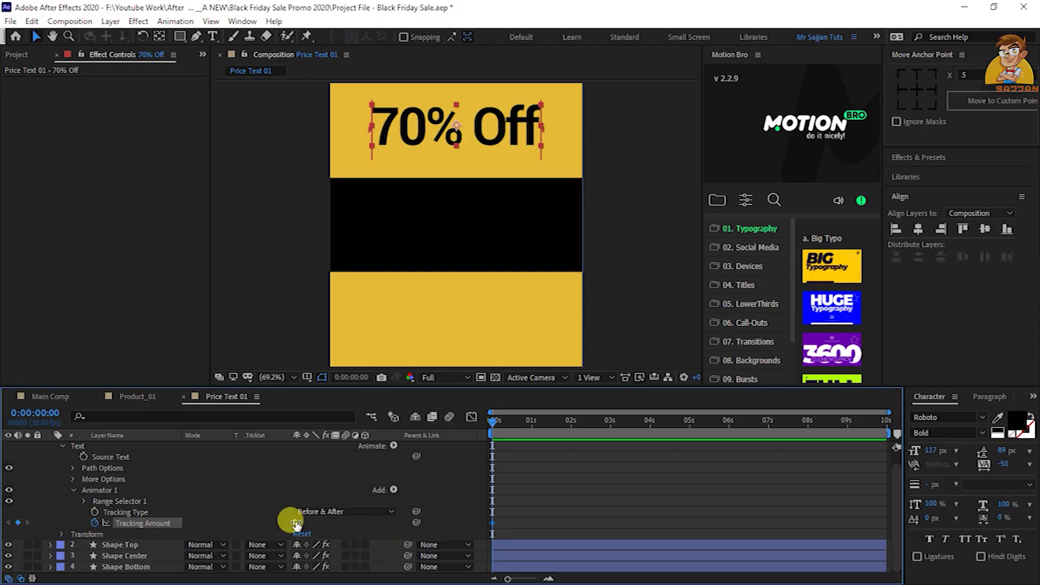
click(297, 523)
text(00)
click(313, 534)
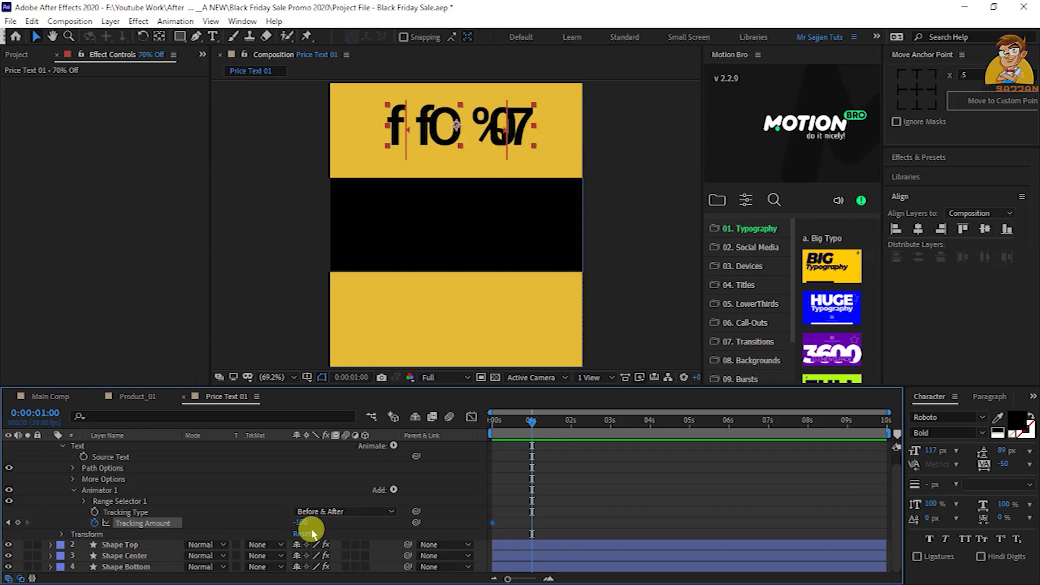
key(Return)
drag(512, 428, 542, 435)
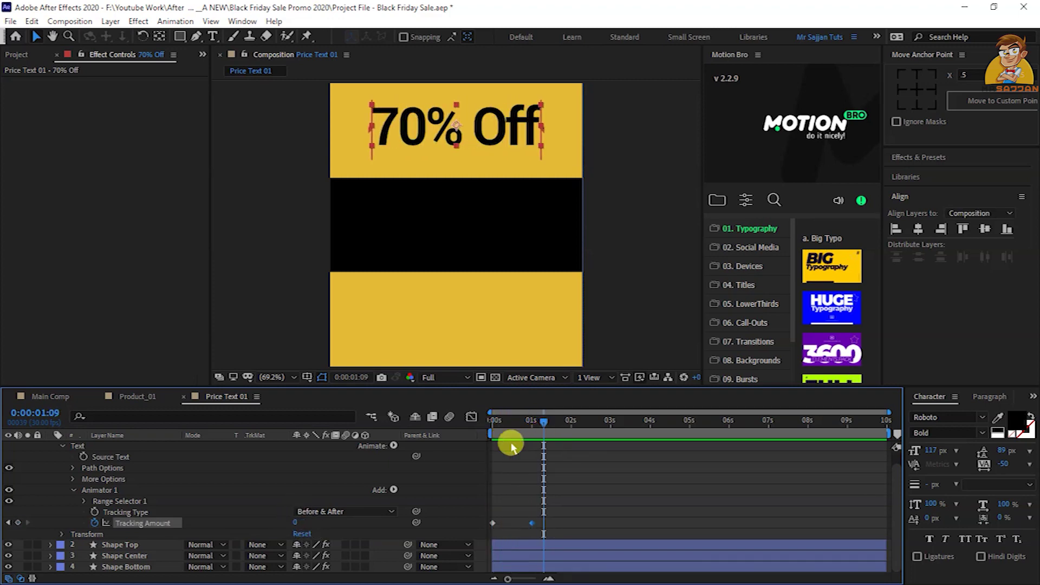
Set the Range Selector's Advanced Shape to Ramp Up and return to 0:00:00:19
click(84, 501)
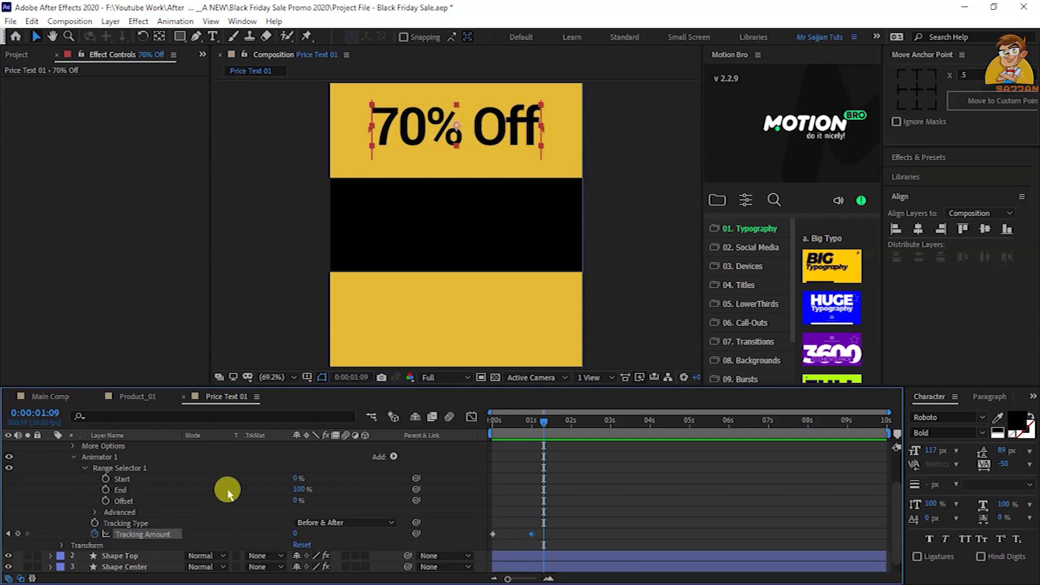
click(95, 512)
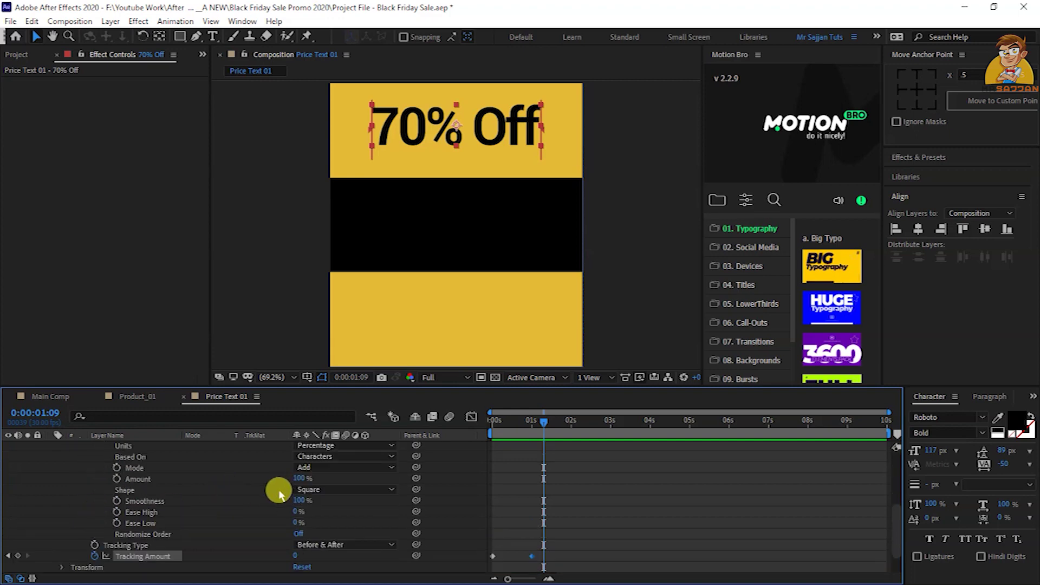
click(376, 491)
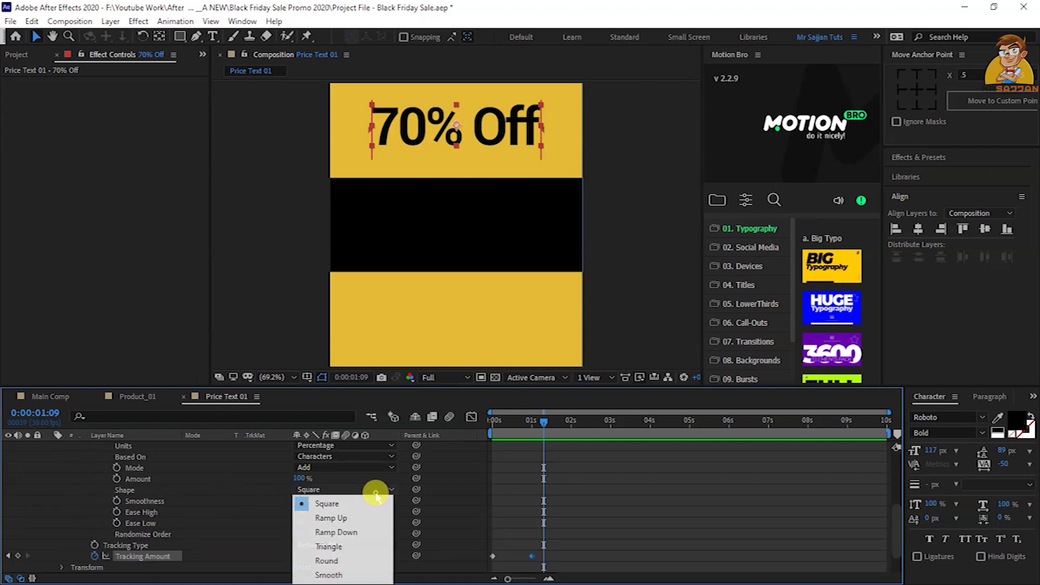
click(378, 520)
drag(503, 427, 517, 428)
scroll(139, 487, up, 4)
click(139, 449)
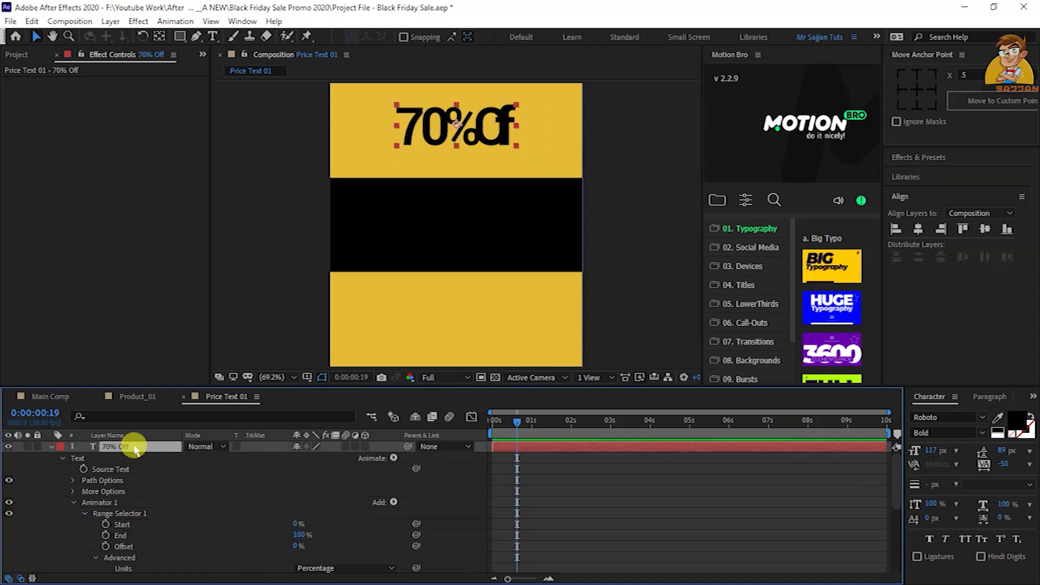
Ease both Tracking Amount keyframes with F9 and stretch their influence toward the start in the speed graph
key(u)
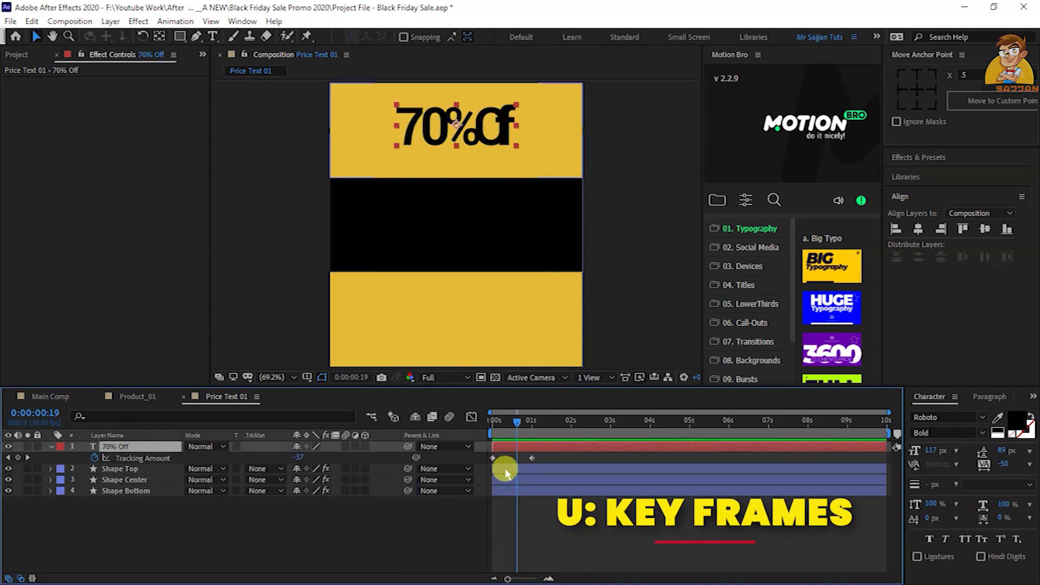
click(531, 458)
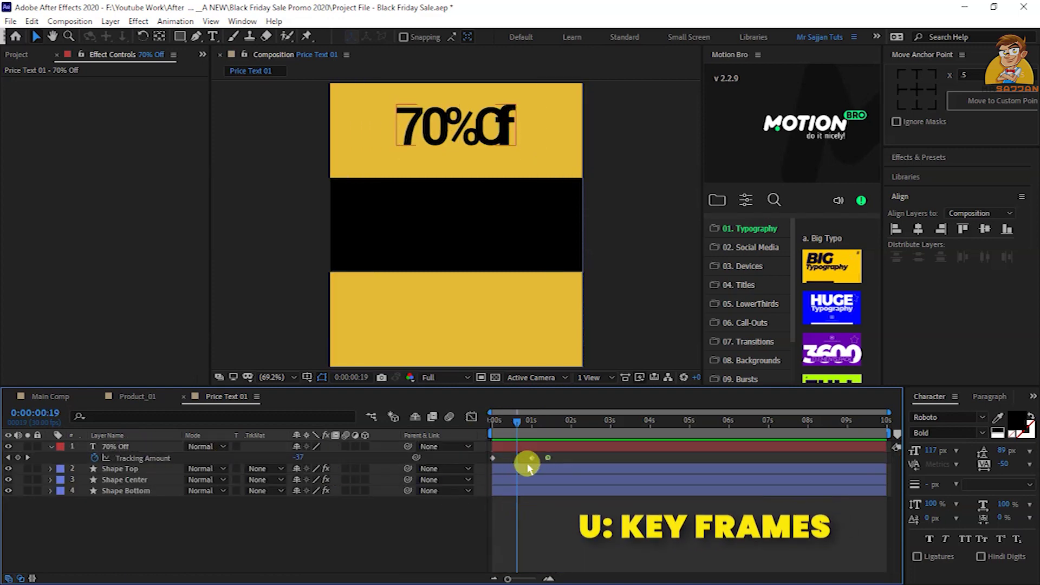
shift+click(492, 459)
key(F9)
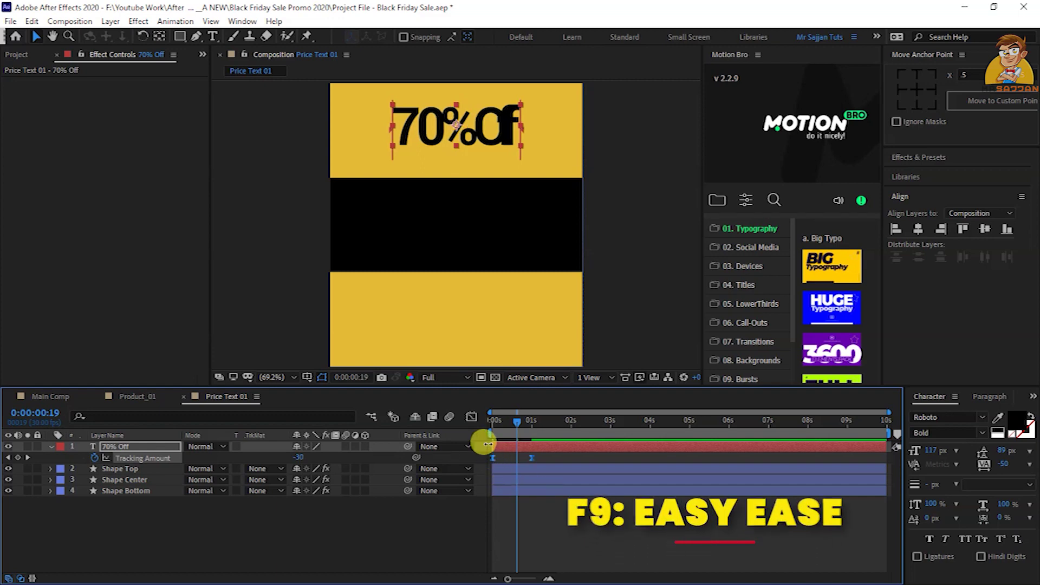
click(471, 418)
drag(508, 578, 525, 580)
click(597, 545)
mouse_move(573, 546)
mouse_down()
mouse_move(508, 548)
mouse_move(514, 539)
mouse_up()
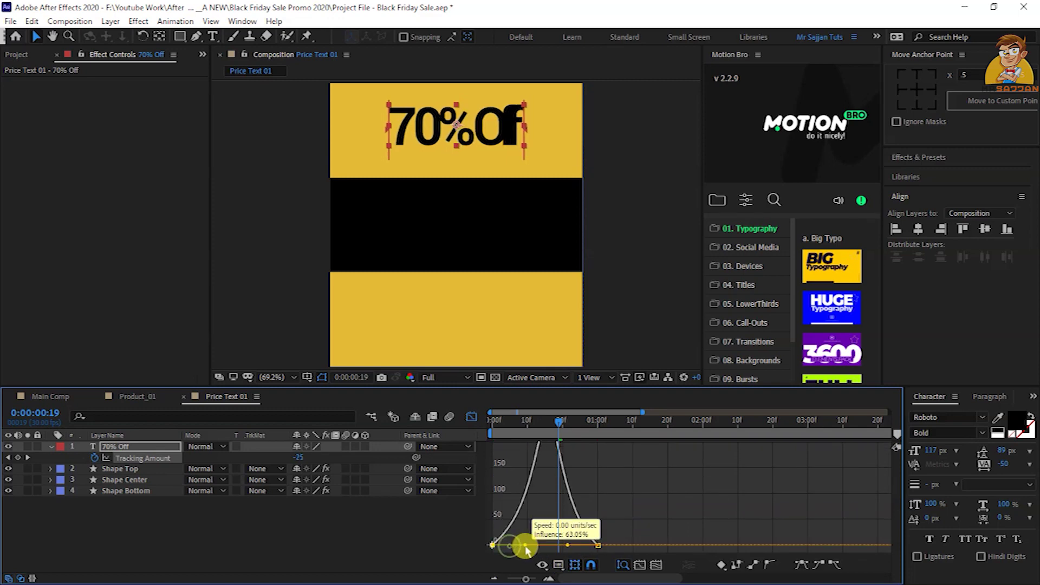
Preview the 70% Off tracking animation from the start
click(471, 418)
key(Home)
key(space)
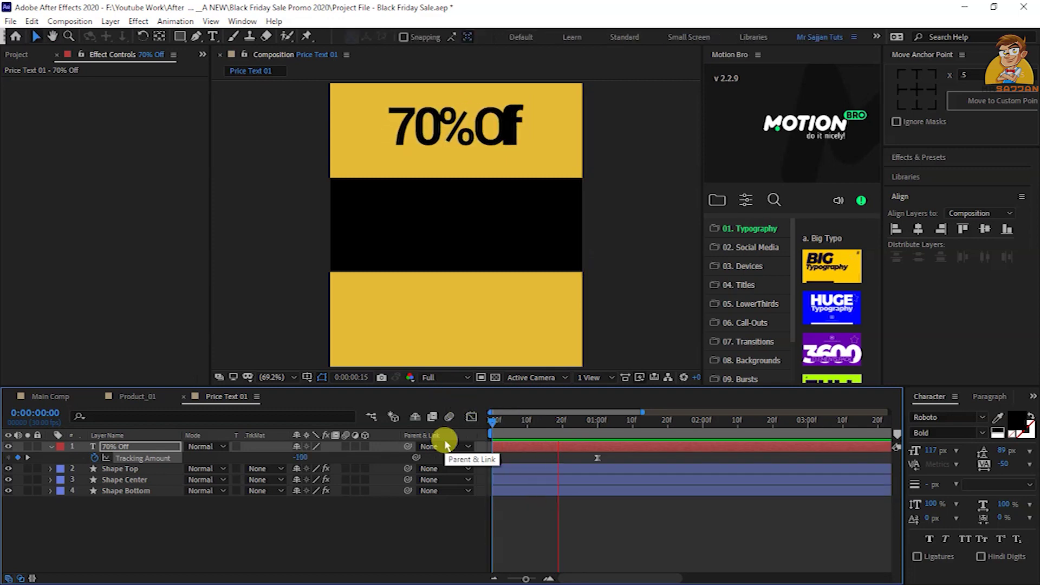
click(52, 446)
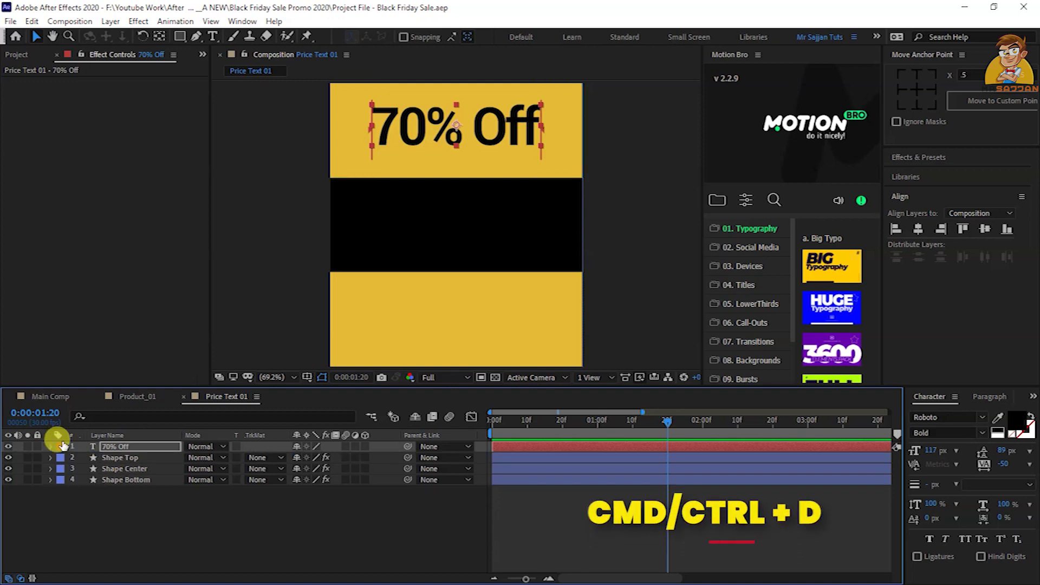
Duplicate the 70% Off layer and move the copy into the bottom yellow band
key(ctrl+d)
drag(438, 139, 443, 335)
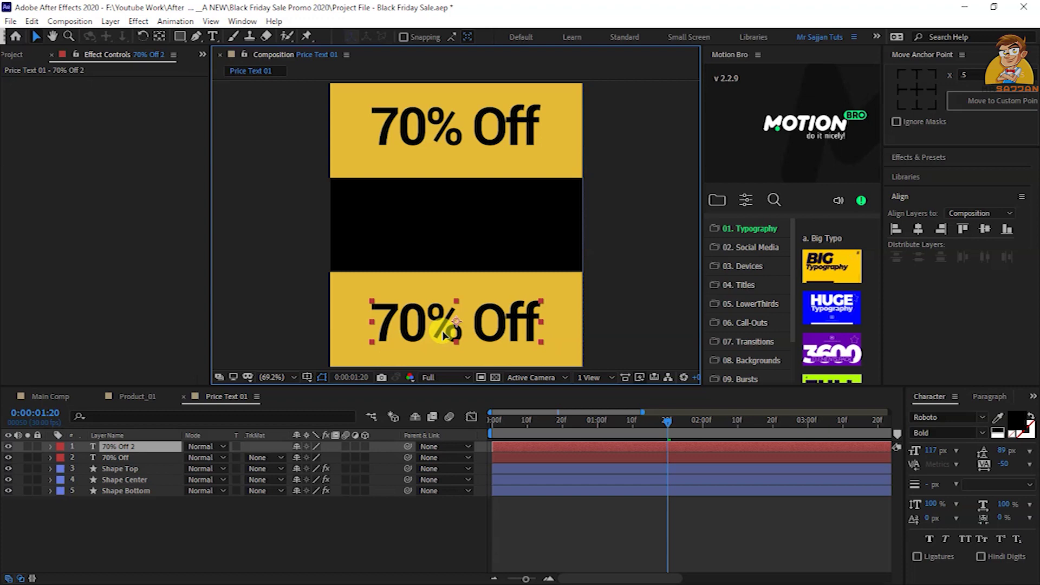
double_click(443, 332)
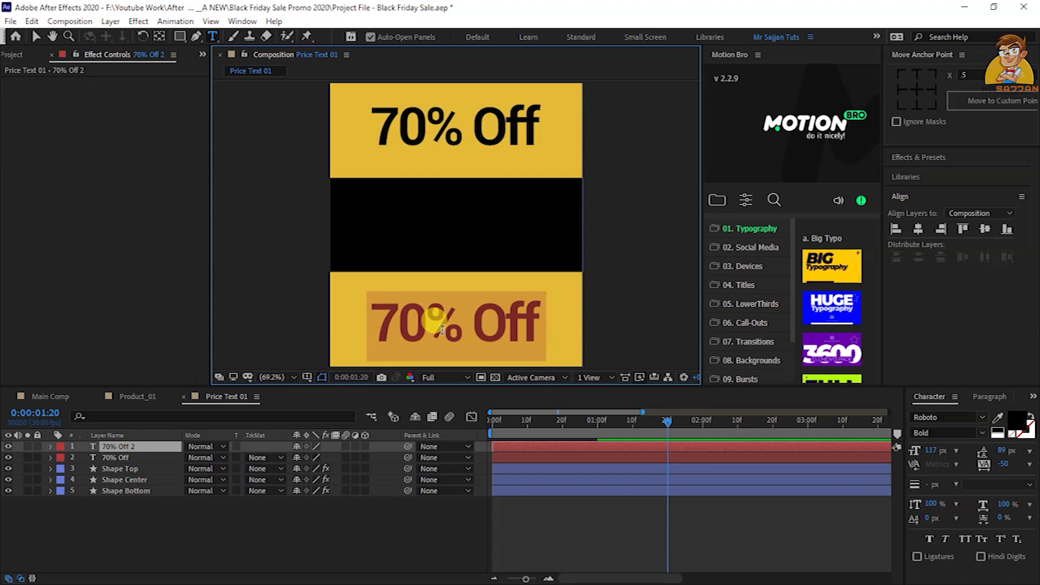
Retype the copy's text as Rs. 1,999
text(Rs. 2)
key(BackSpace)
text(1,999)
click(585, 464)
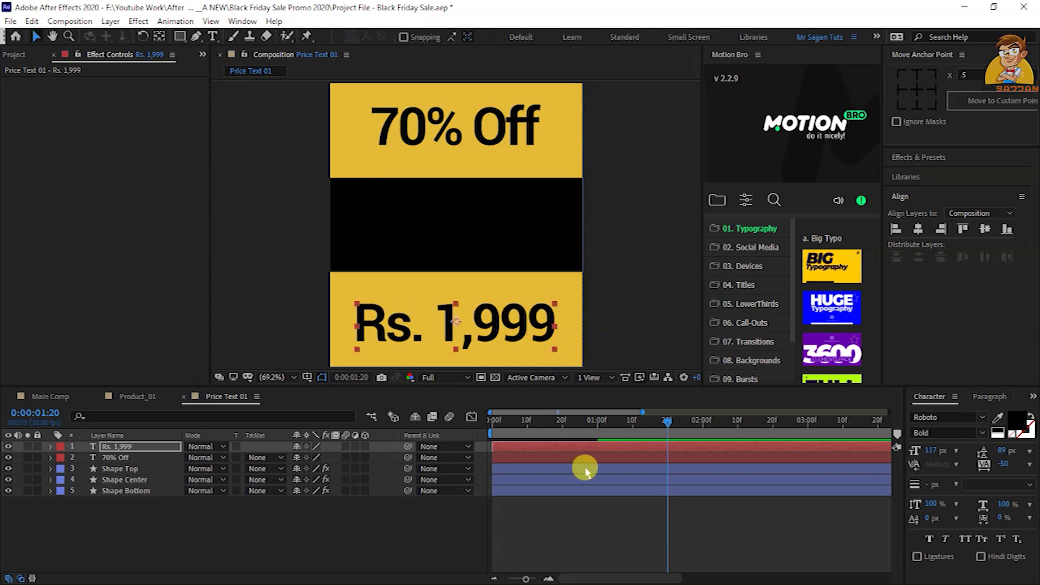
click(364, 222)
click(1000, 419)
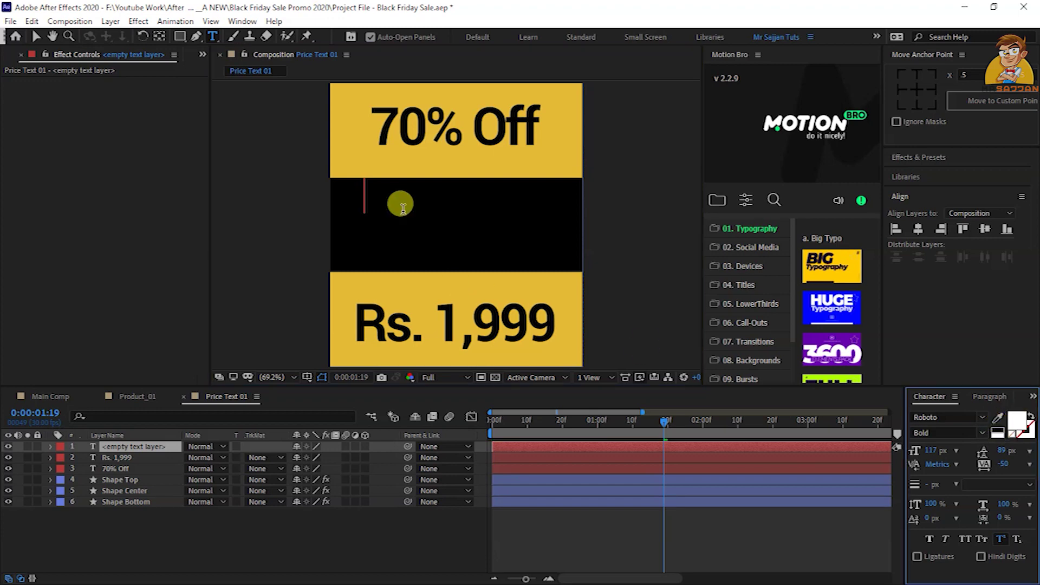
Type Rs. 2,999 at 204 px, centre it in the black band, and parent it to Shape Center
text(Rs. 2,999)
key(ctrl+a)
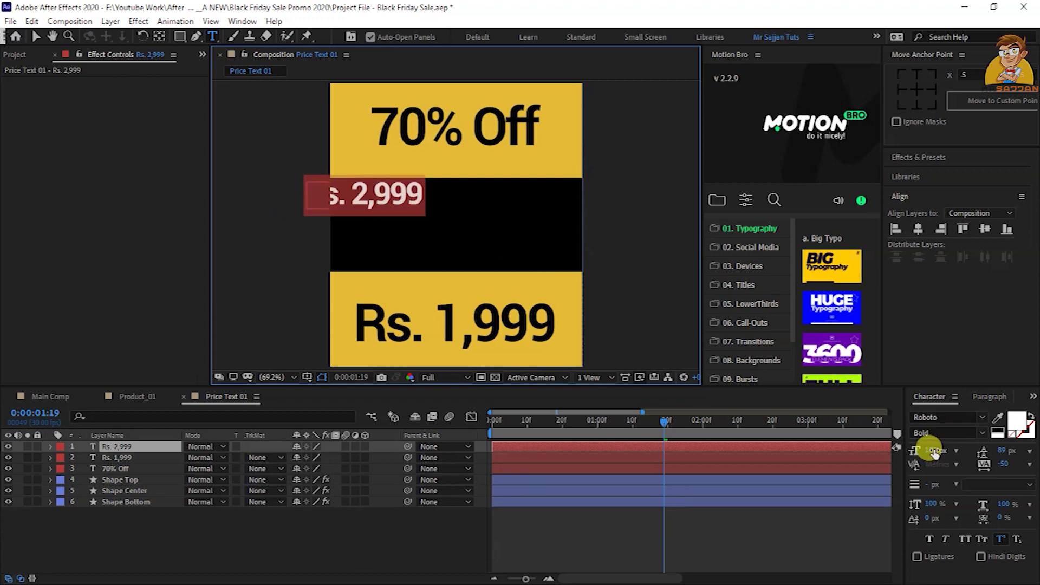
drag(930, 450, 988, 450)
key(Escape)
key(v)
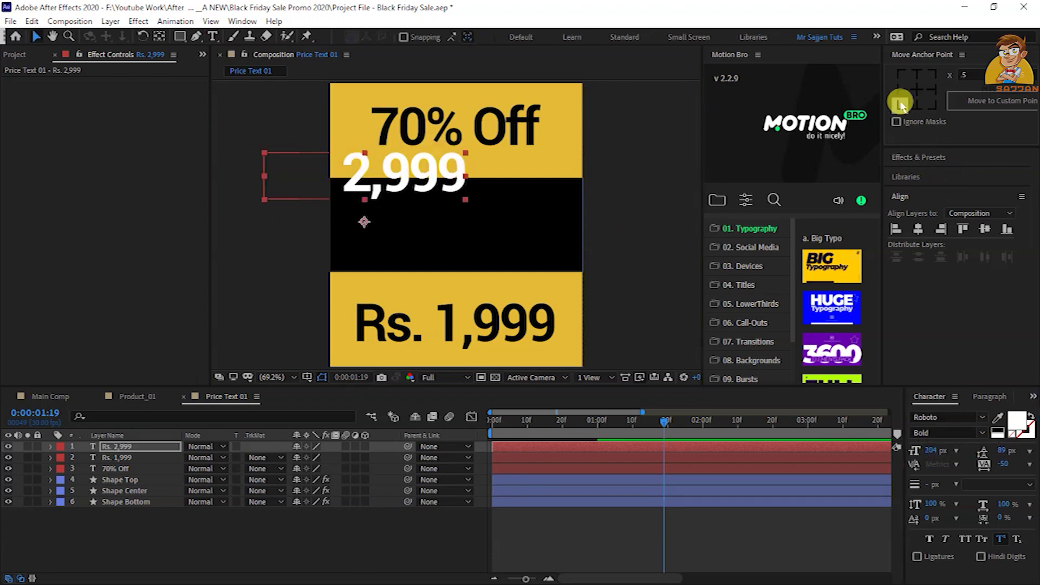
click(920, 228)
click(985, 229)
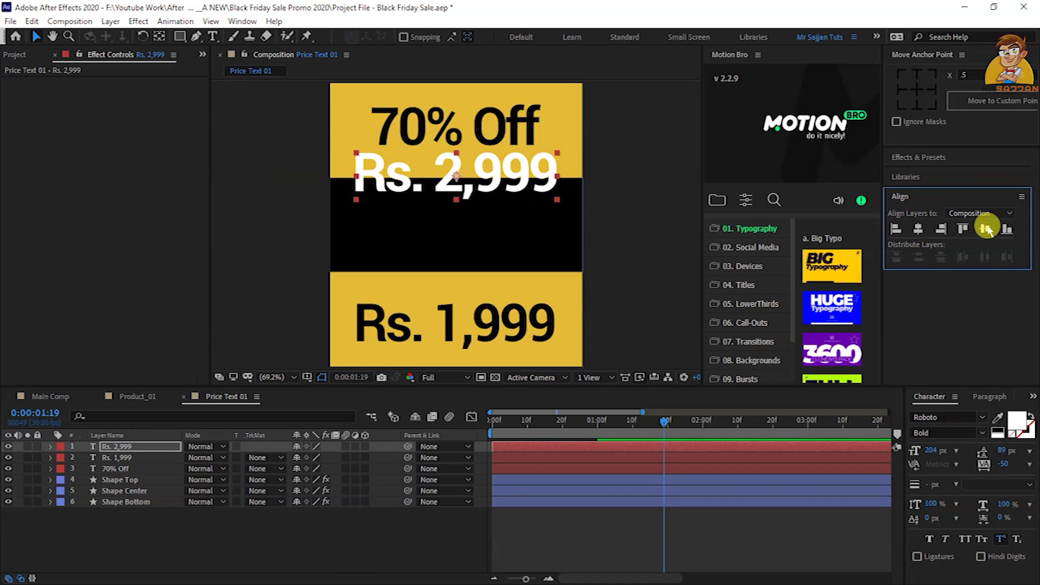
drag(407, 446, 151, 493)
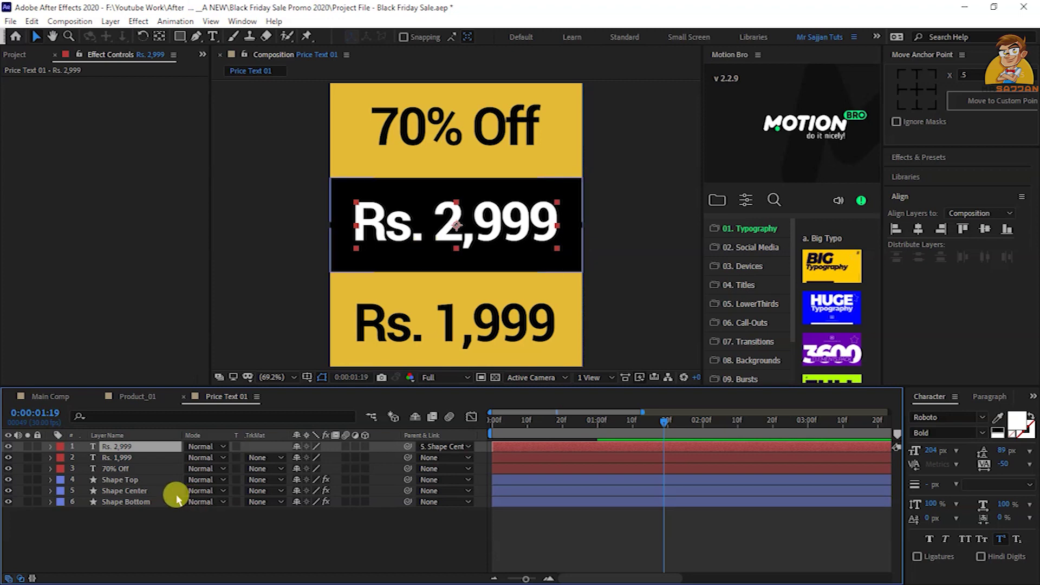
Keyframe Shape Center's Position at 280,315 at one second and off-screen left at -287,315 at 0 s
click(174, 490)
key(p)
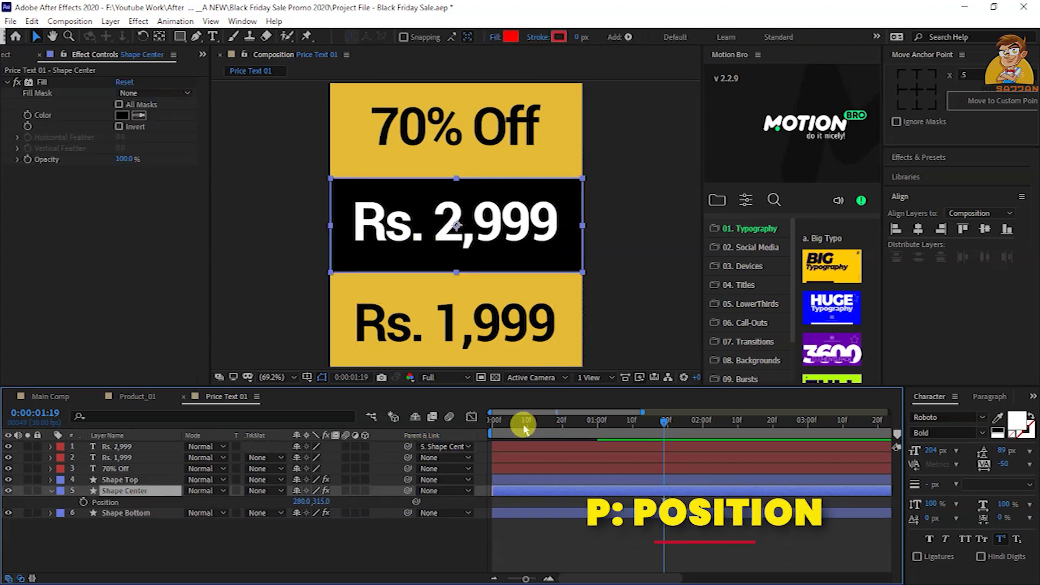
drag(524, 428, 597, 425)
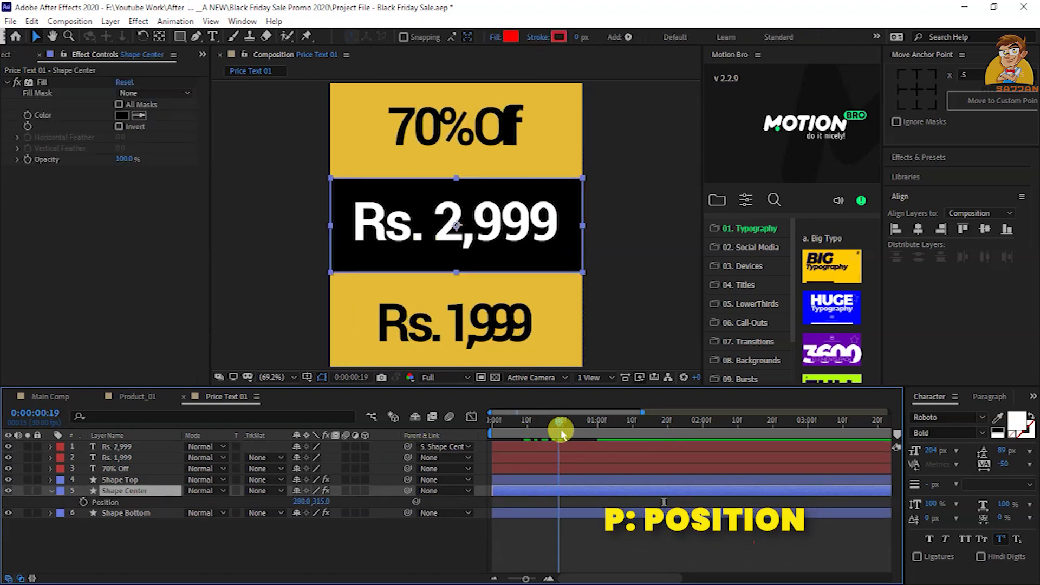
click(83, 502)
drag(525, 423, 441, 417)
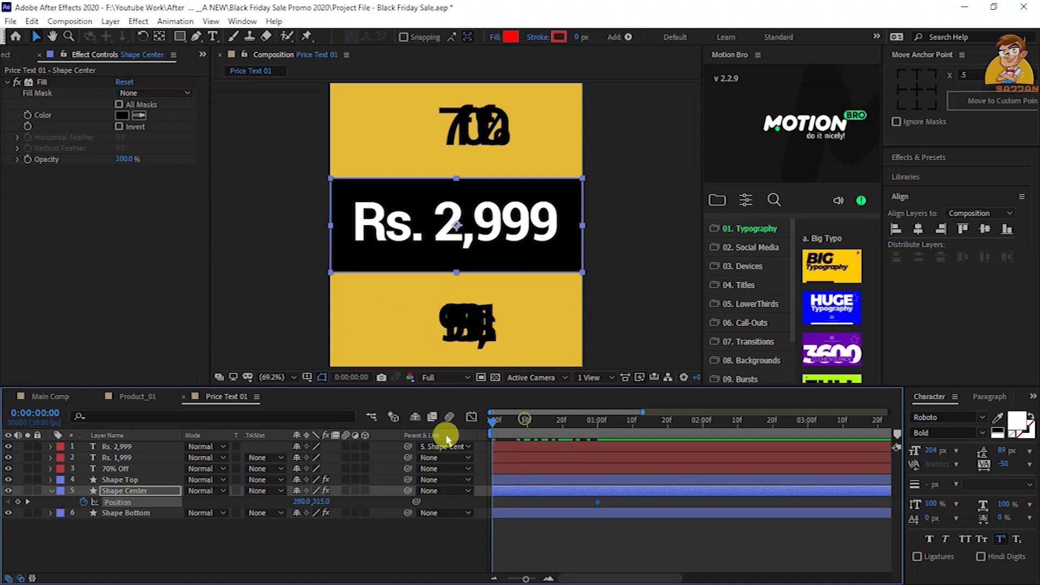
mouse_move(297, 501)
mouse_down()
mouse_move(108, 502)
mouse_move(237, 506)
mouse_up()
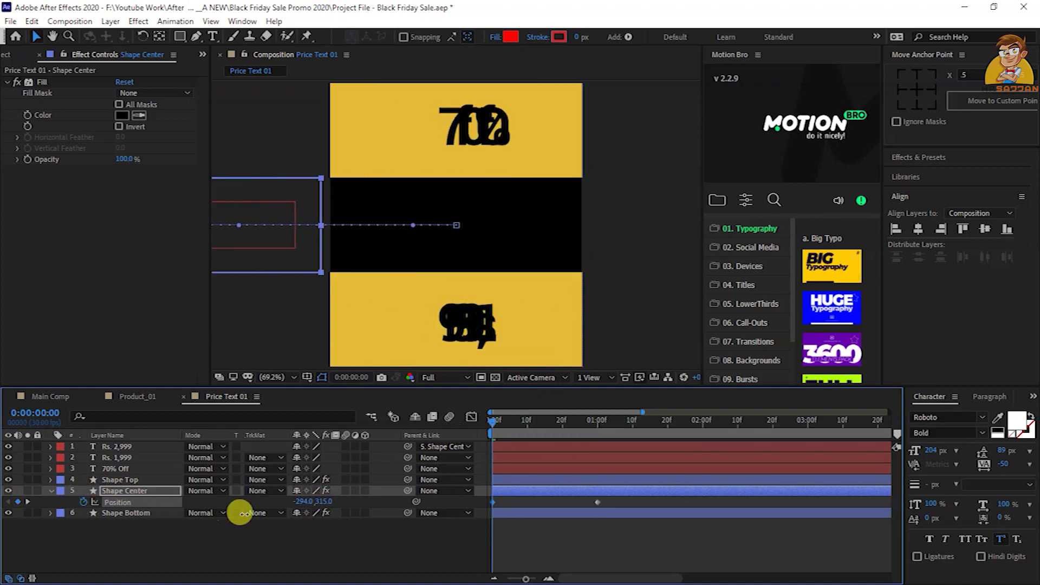
click(499, 378)
click(601, 505)
Ease the Position keyframes with a steep speed curve so the band decelerates strongly, then preview
key(F9)
click(472, 418)
click(583, 546)
drag(579, 547, 529, 525)
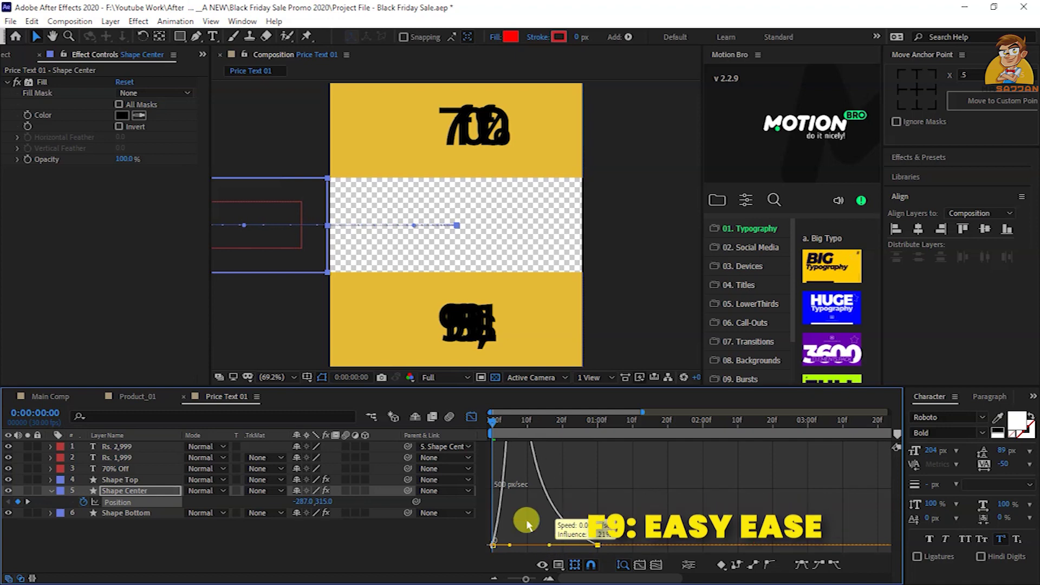
click(469, 417)
key(space)
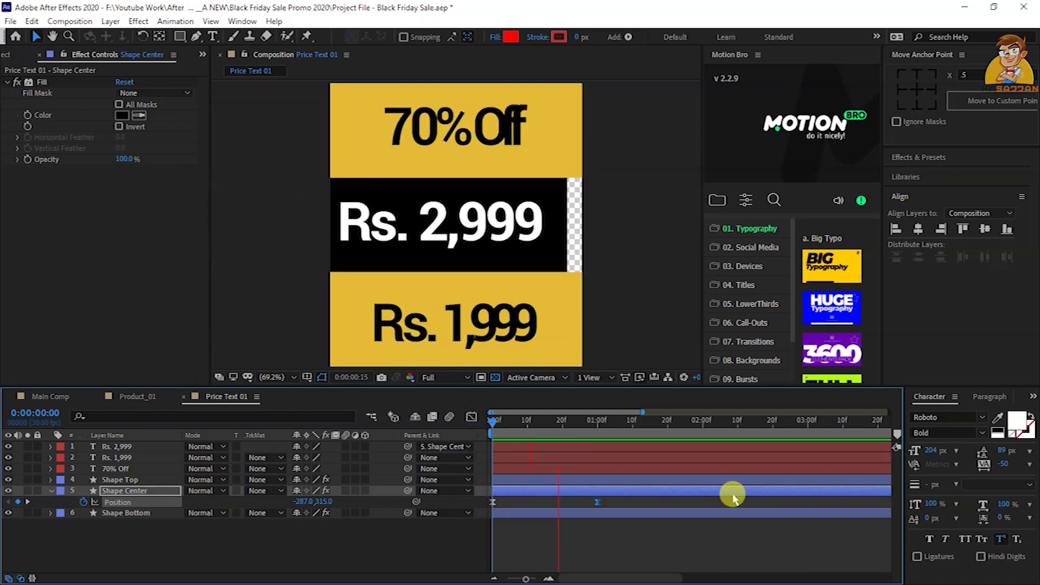
click(150, 539)
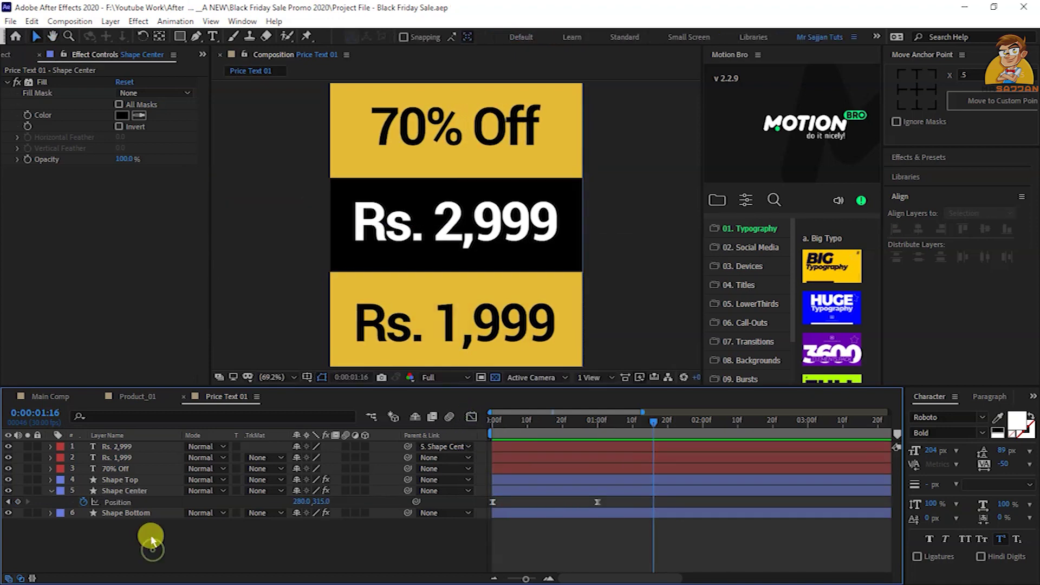
click(196, 38)
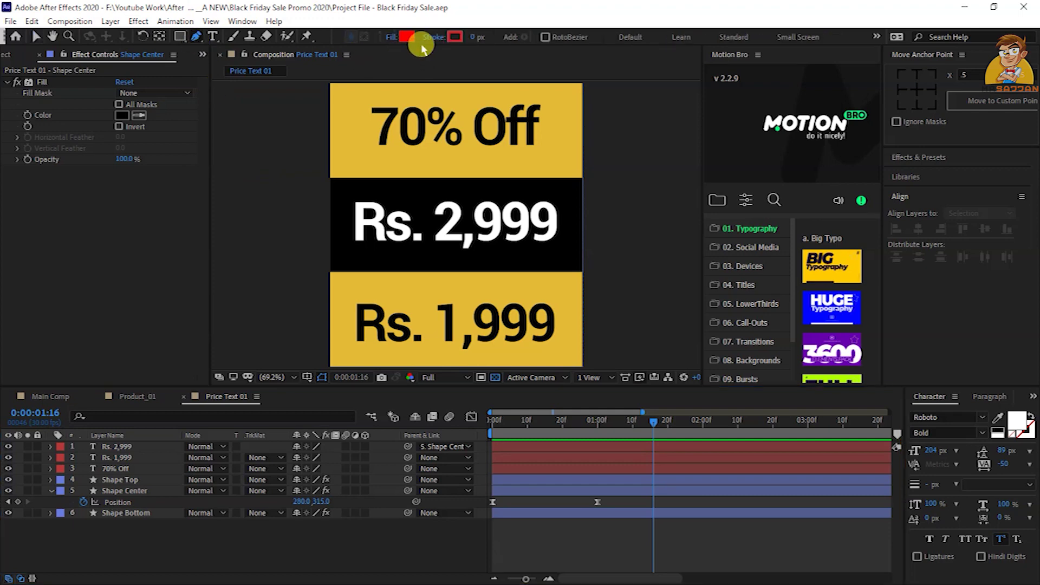
Draw a no-fill two-point diagonal line across the Rs. 2,999 price
click(391, 38)
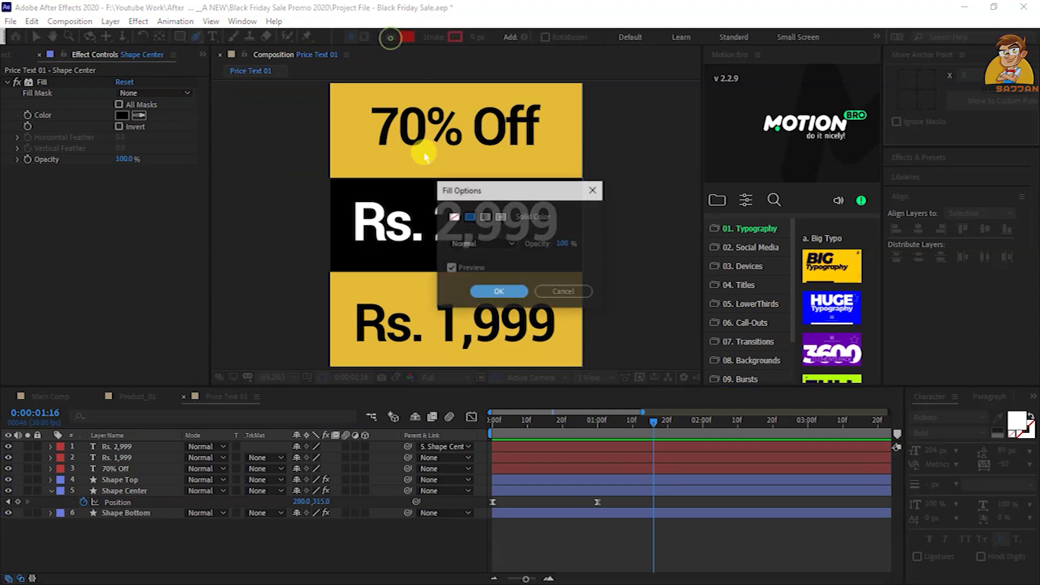
click(455, 217)
click(498, 290)
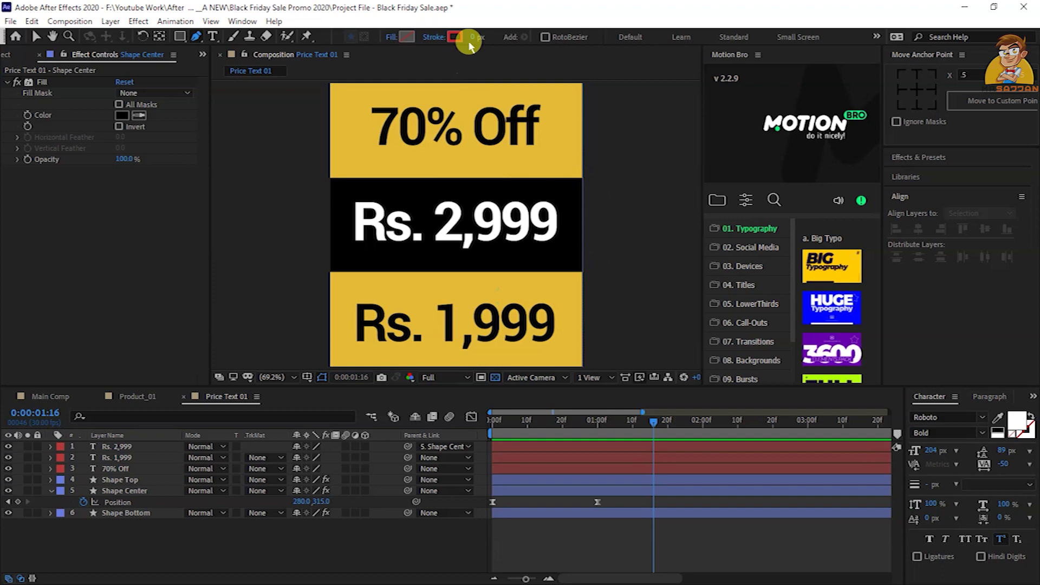
click(344, 250)
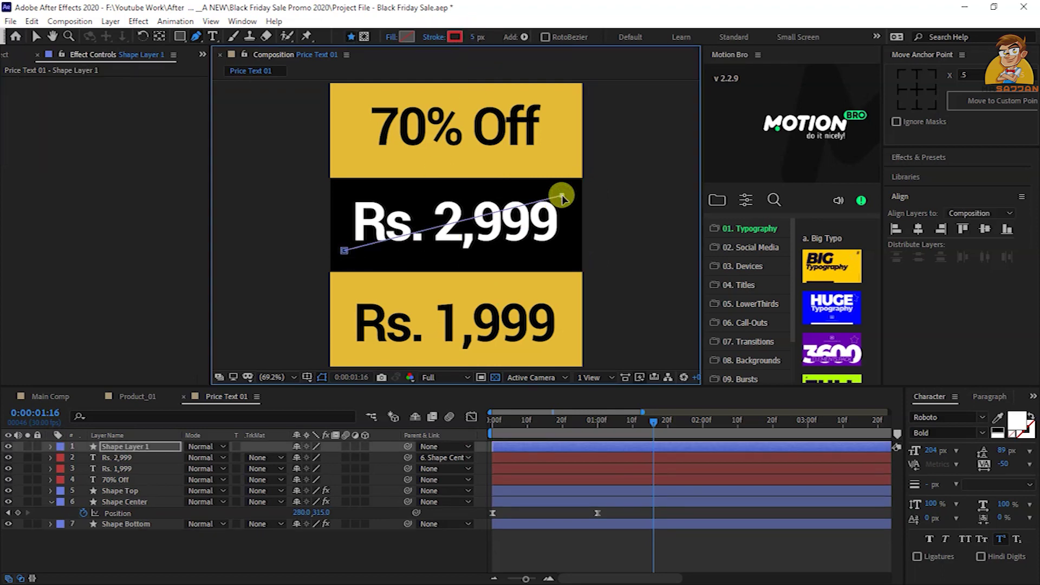
click(478, 37)
Give the line a 15 px white stroke
text(15)
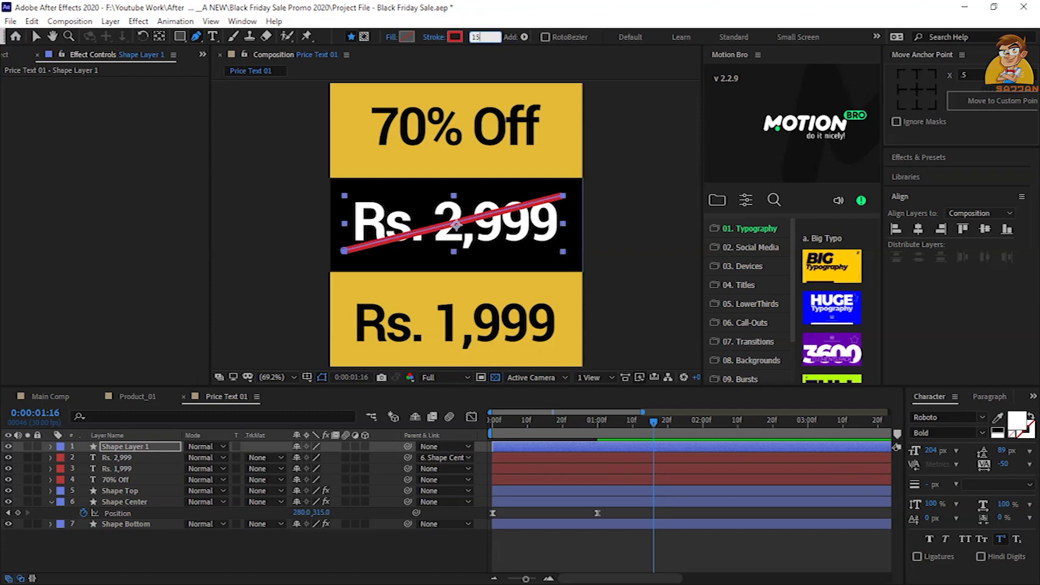
click(455, 37)
drag(549, 132, 327, 109)
click(666, 133)
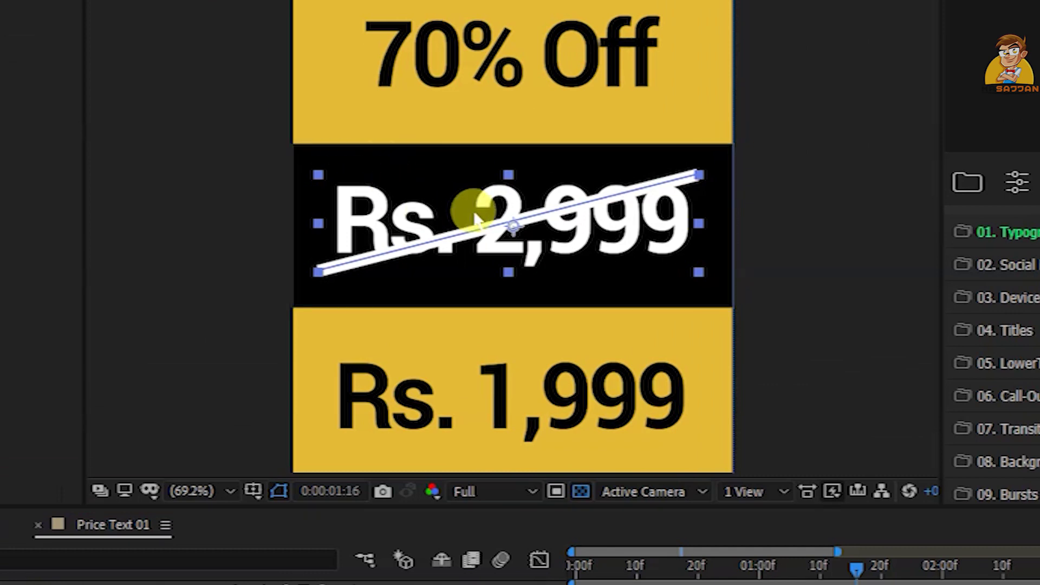
Move the anchor point to the line's left end and rename the layer Line
drag(514, 230, 320, 270)
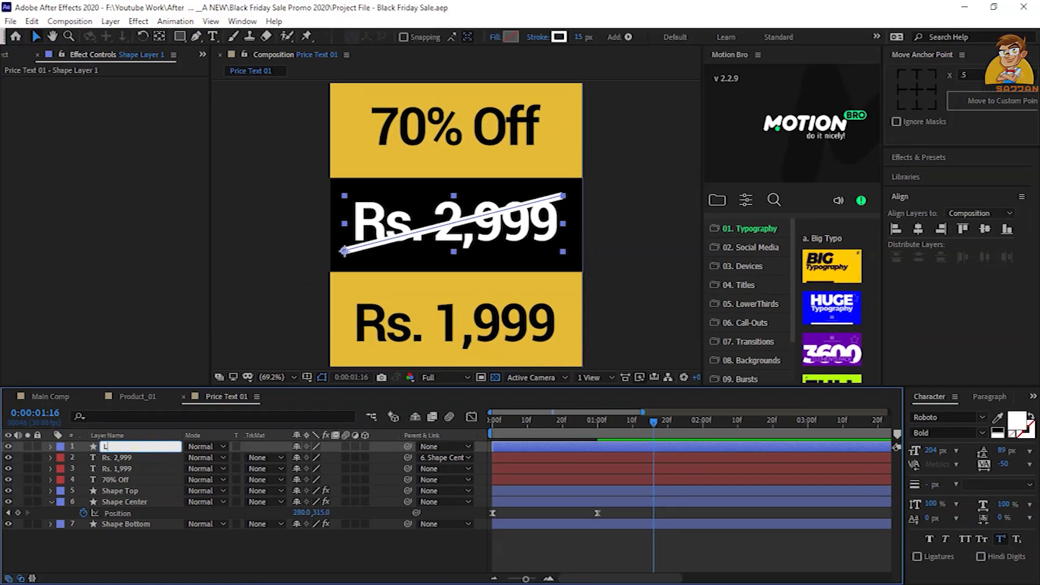
text(Line)
key(Return)
click(50, 446)
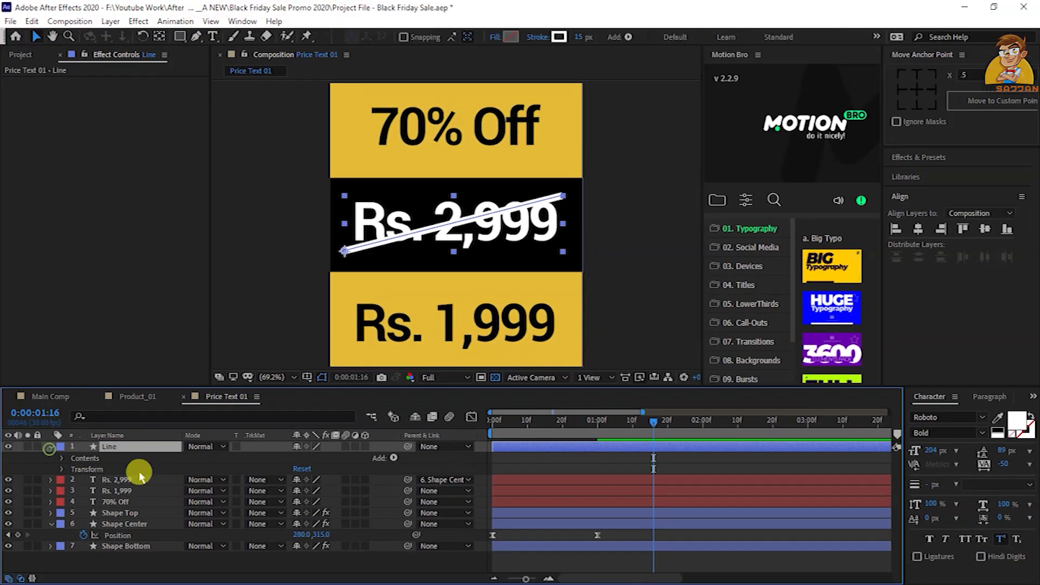
Add Trim Paths to Line and keyframe its Start value across the first second
click(393, 459)
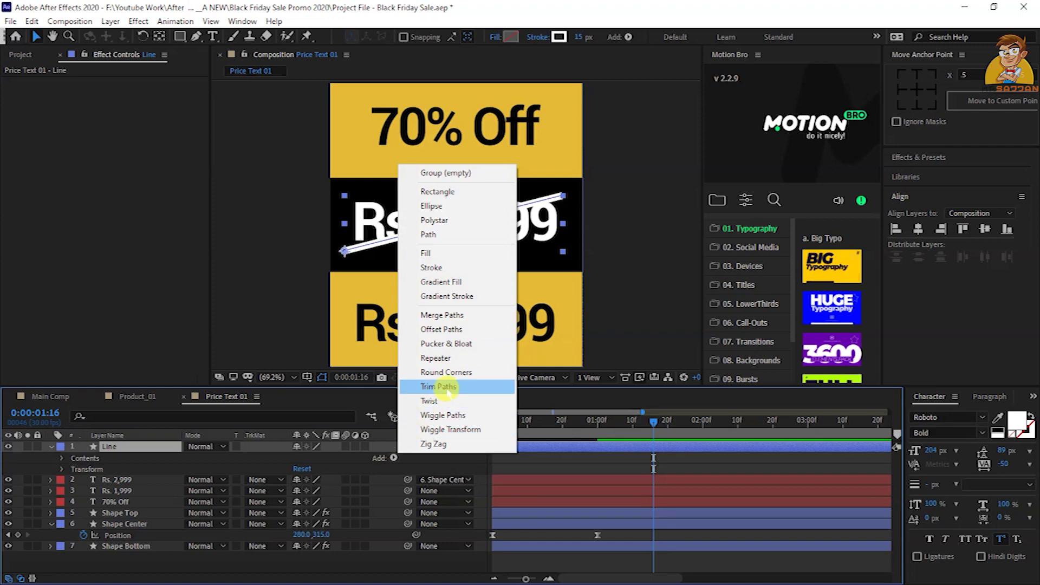
click(445, 385)
click(72, 480)
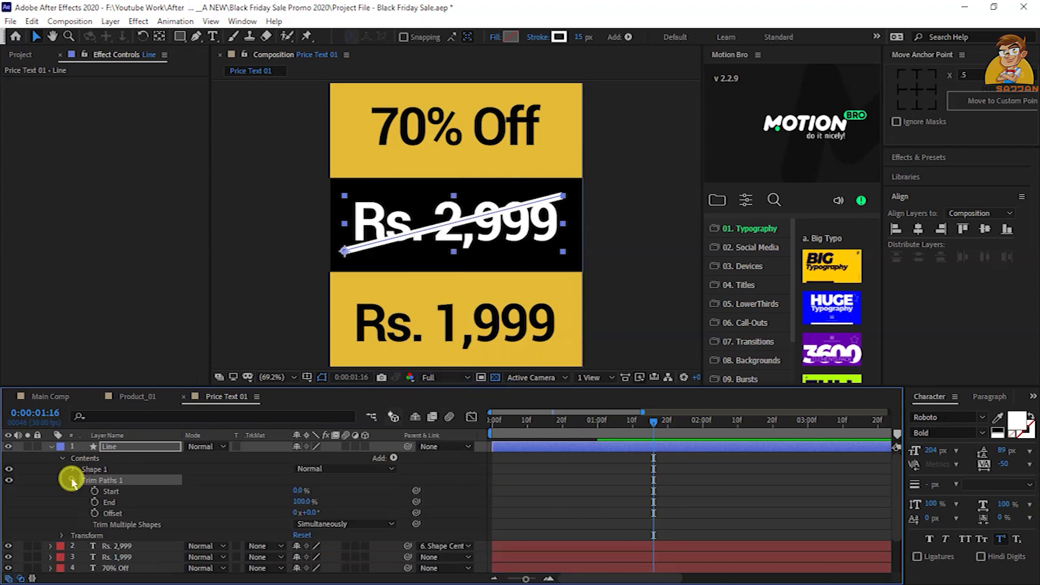
key(Home)
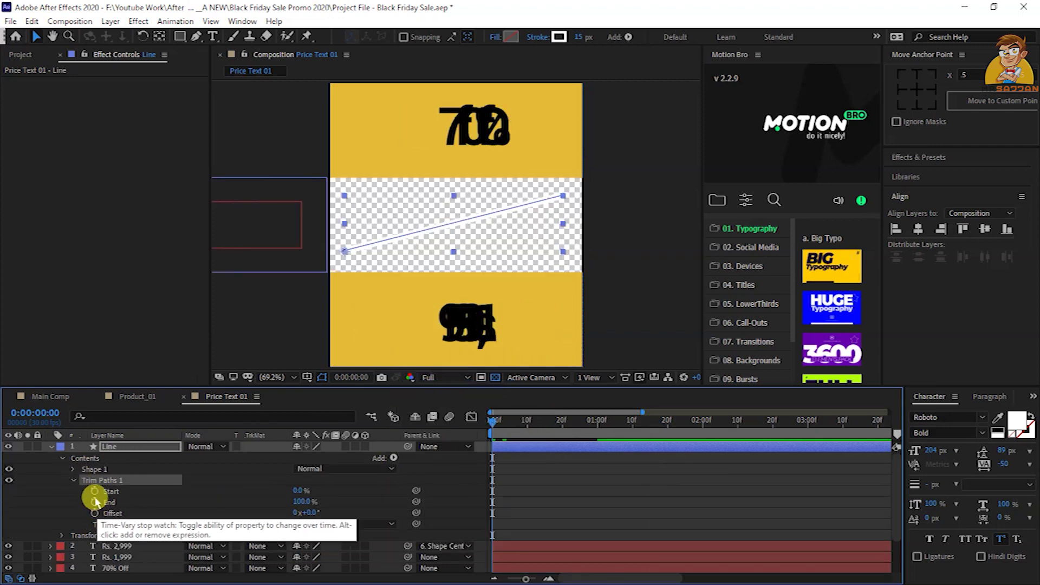
click(95, 490)
click(596, 421)
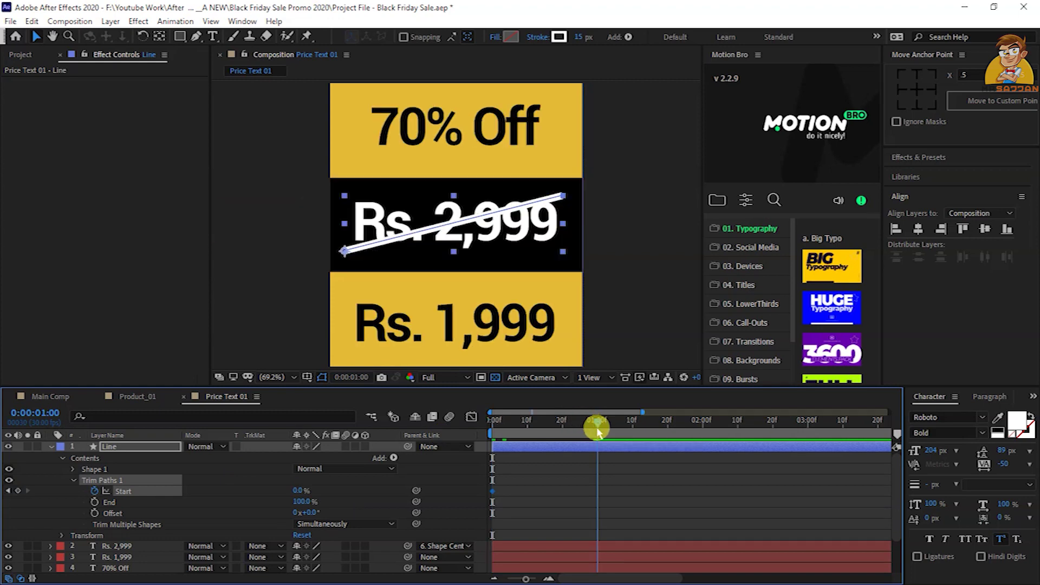
click(313, 490)
drag(295, 490, 395, 471)
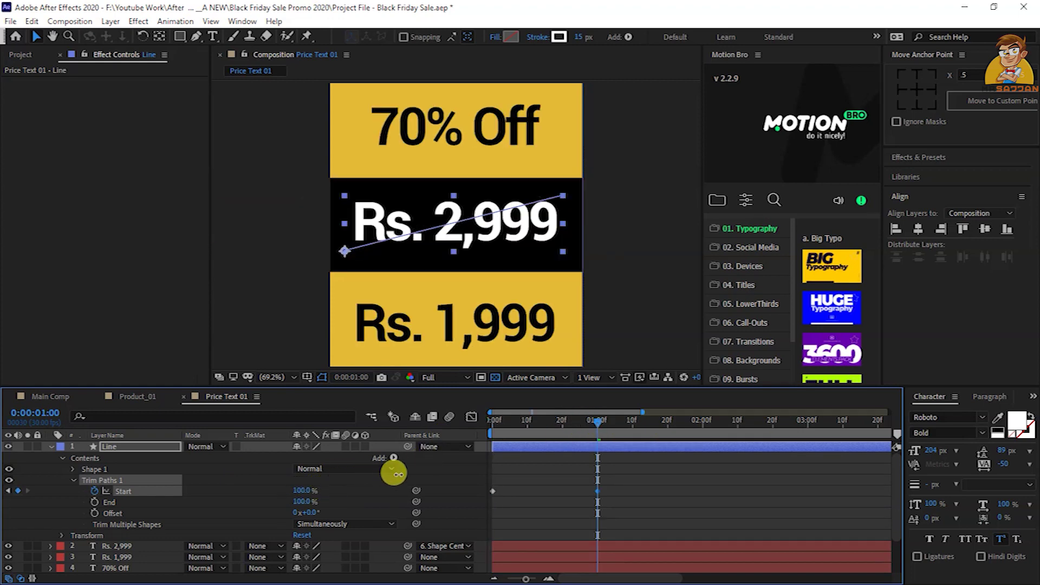
drag(301, 509, 187, 528)
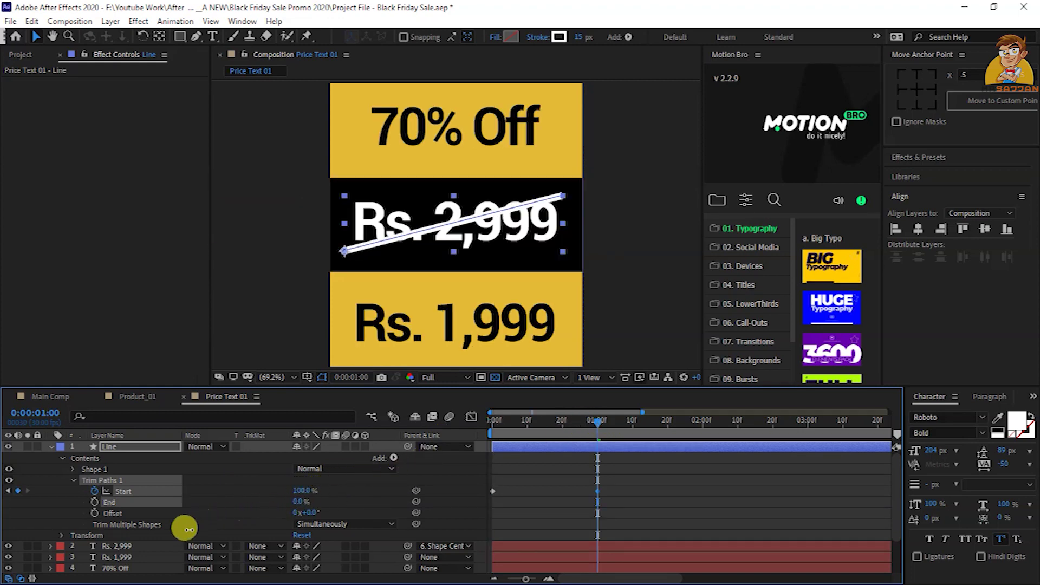
key(space)
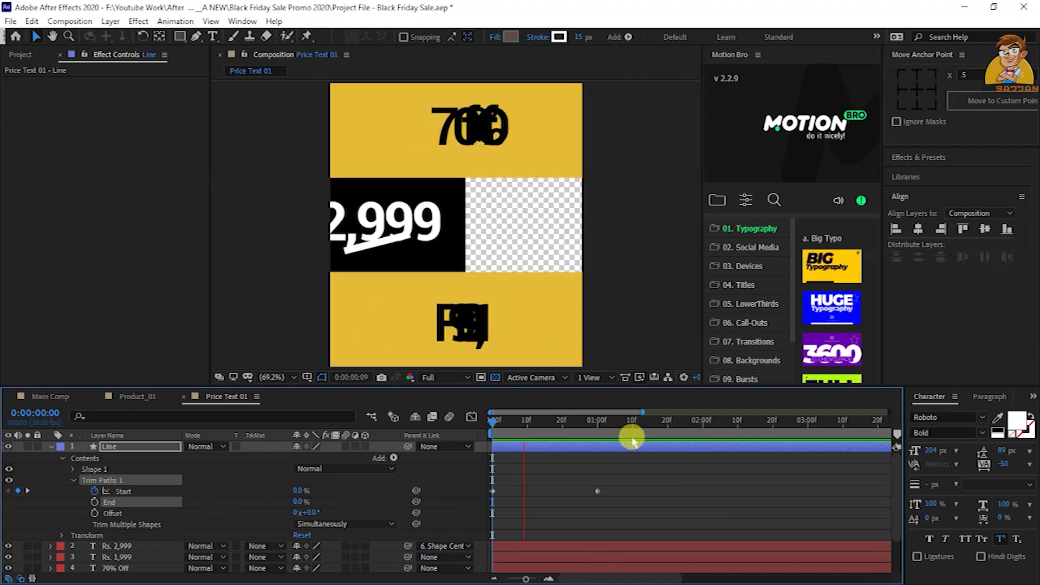
key(space)
Ease the Start keyframes, widen the first keyframe's influence, preview, then return to Main Comp
drag(607, 480, 488, 506)
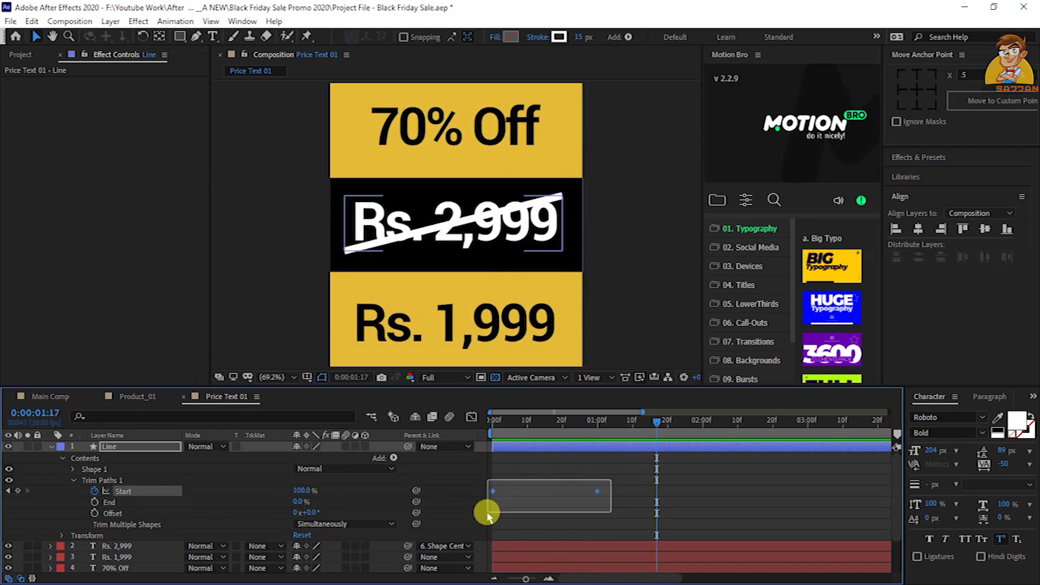
key(F9)
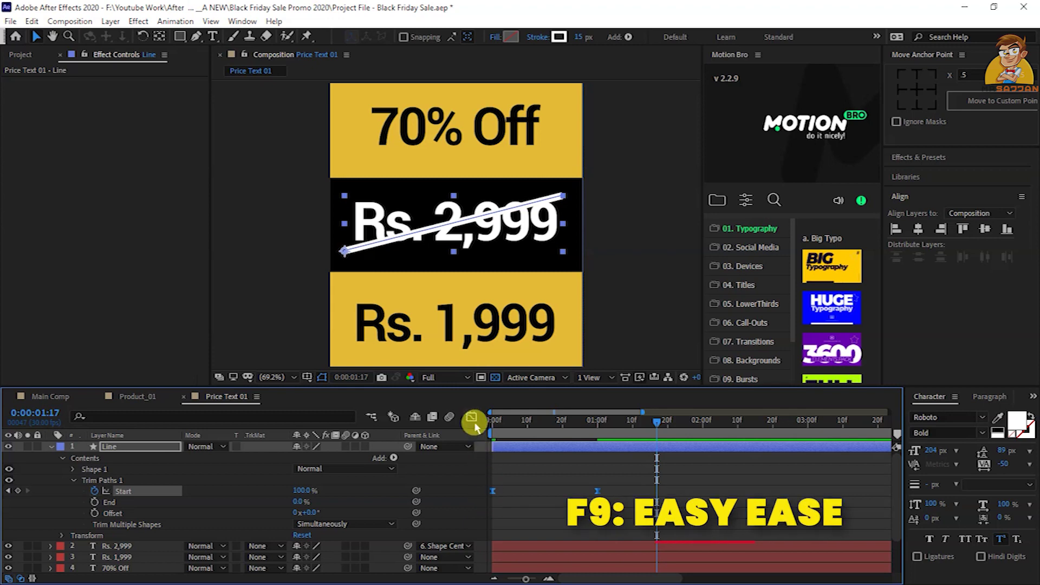
click(472, 417)
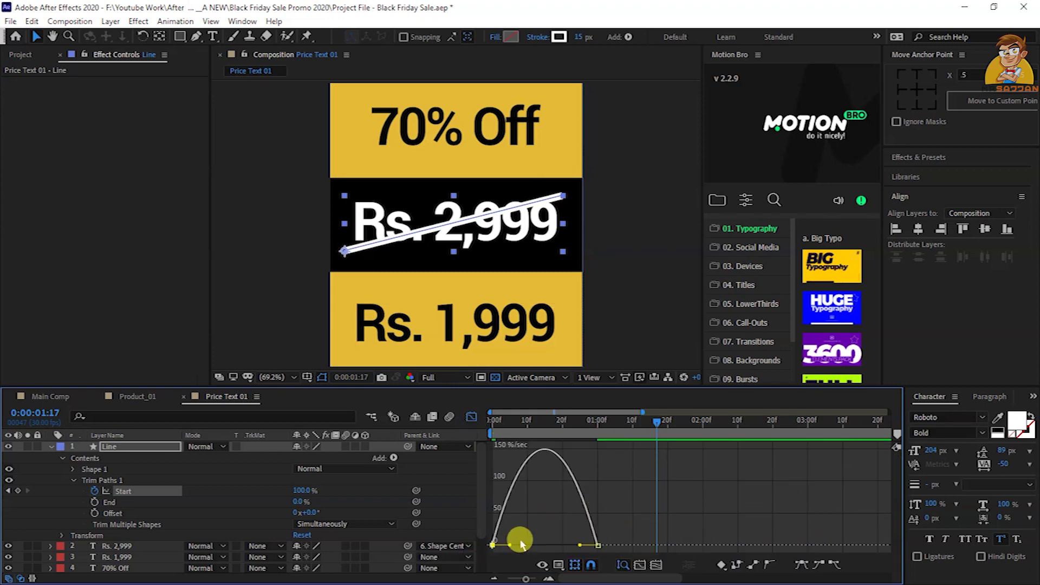
drag(509, 545, 542, 545)
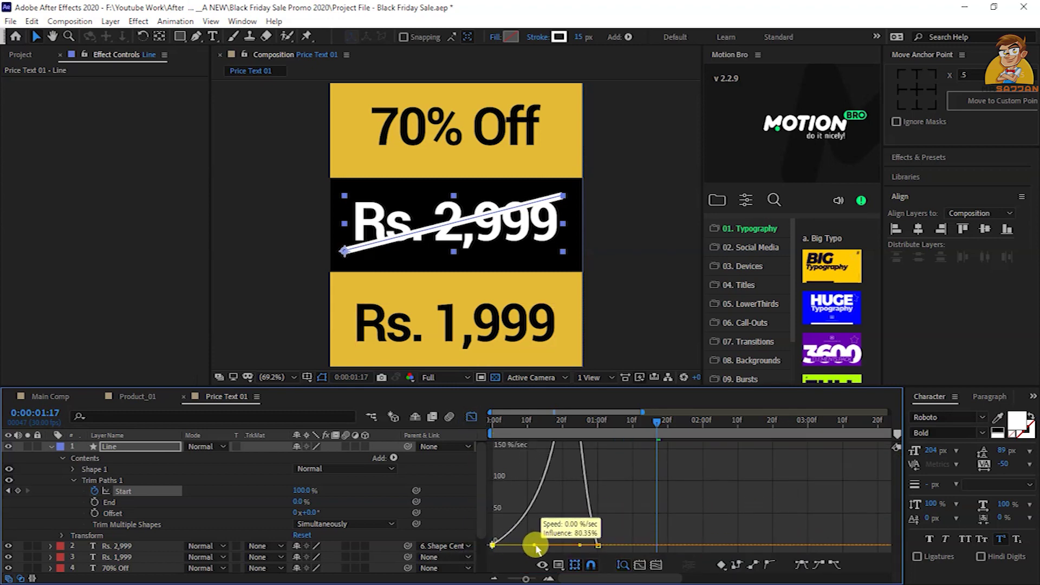
click(503, 431)
key(shift+F3)
key(space)
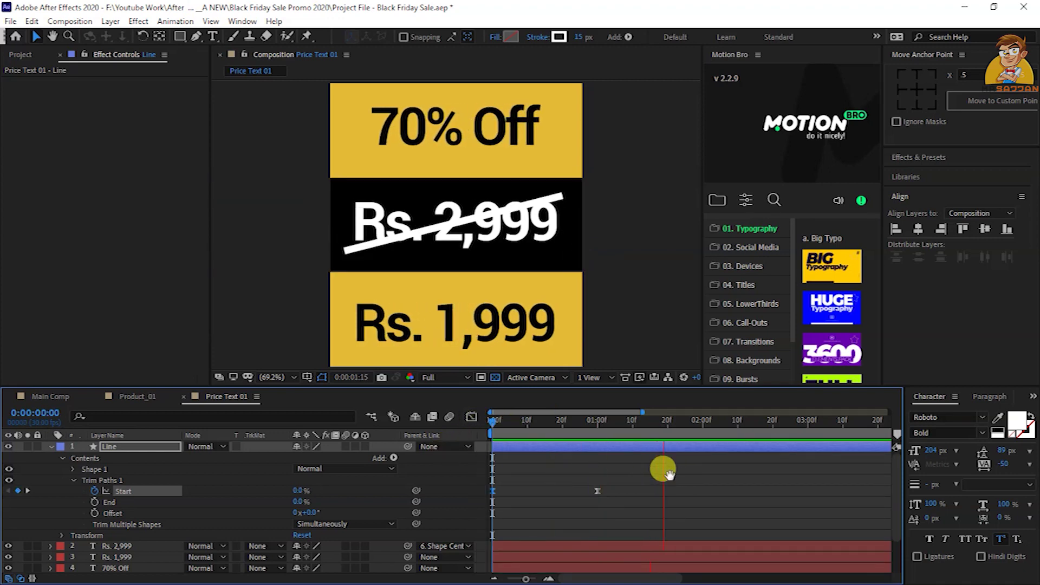
click(61, 401)
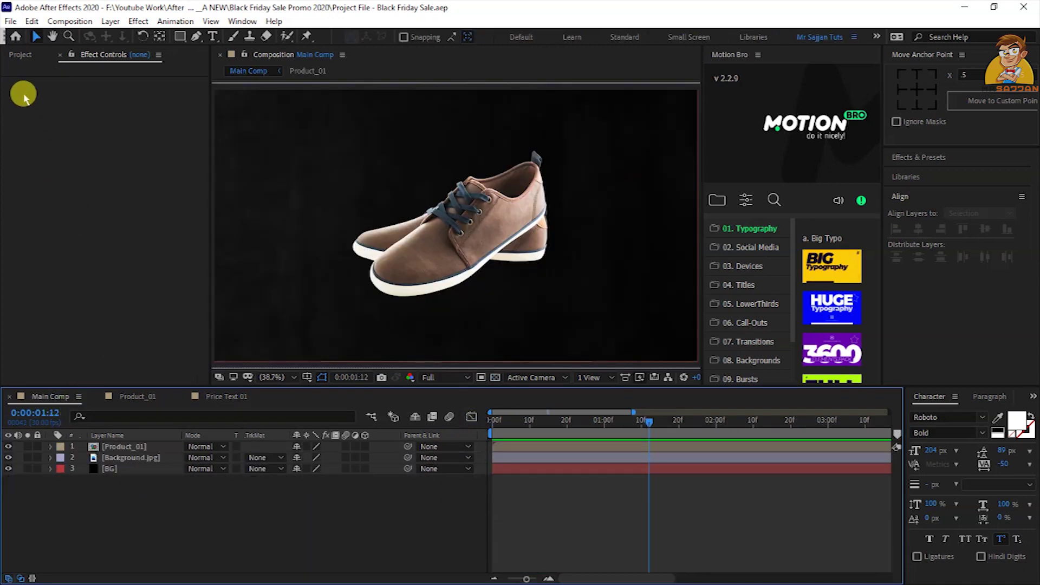
Add Price Text 01 to Main Comp and place it to the right of the shoe
click(20, 54)
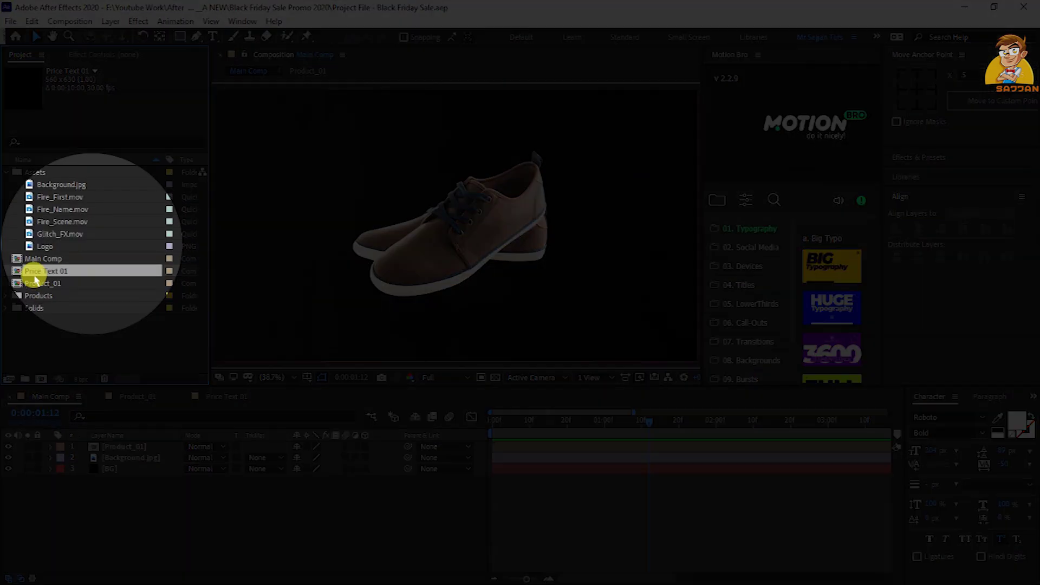
drag(35, 273, 104, 429)
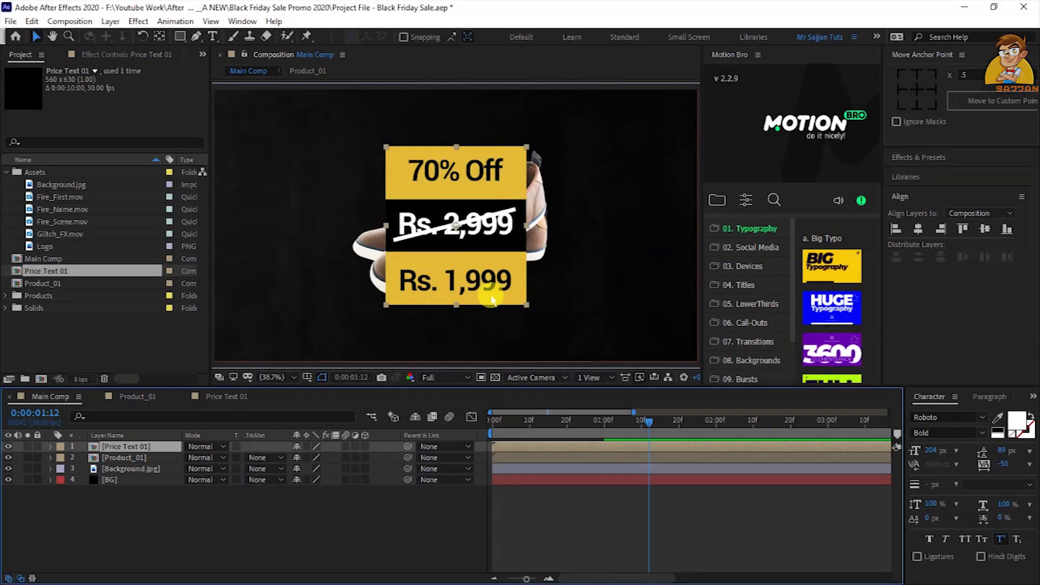
drag(488, 283, 650, 254)
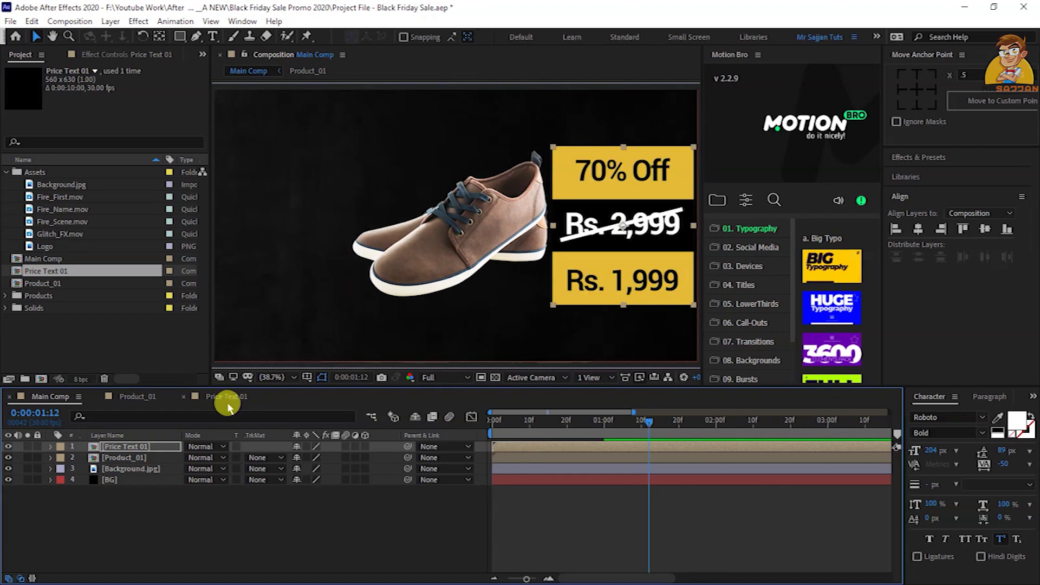
Enable motion blur on all layers inside Price Text 01, then return to Main Comp
click(227, 400)
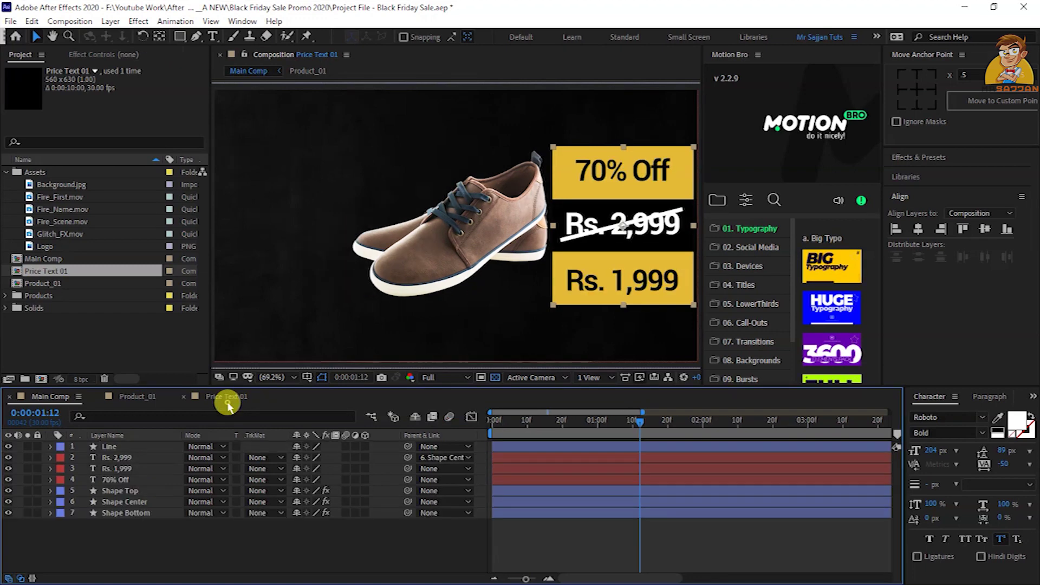
drag(346, 447, 347, 512)
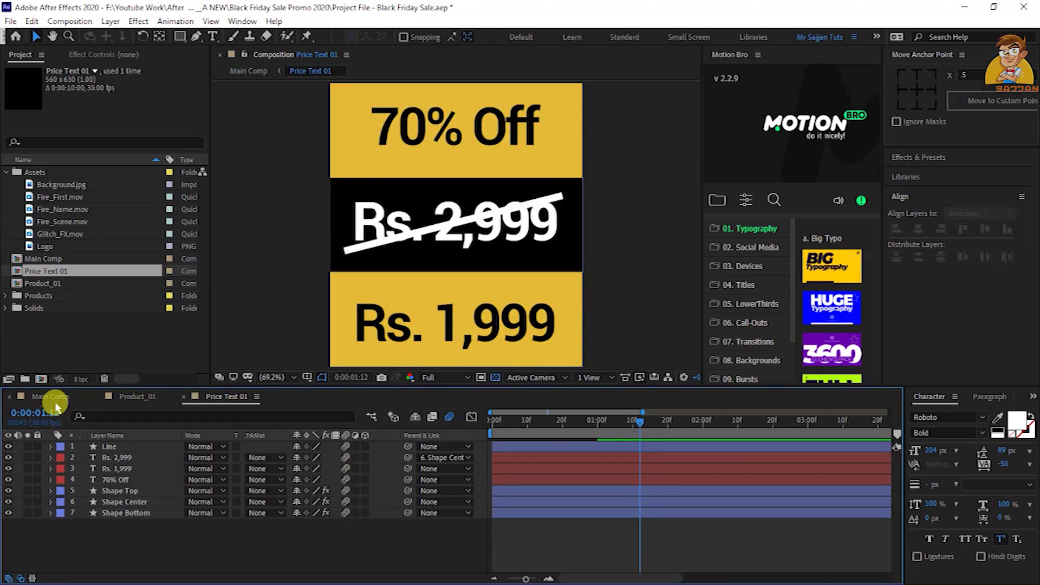
click(56, 406)
drag(529, 440, 594, 445)
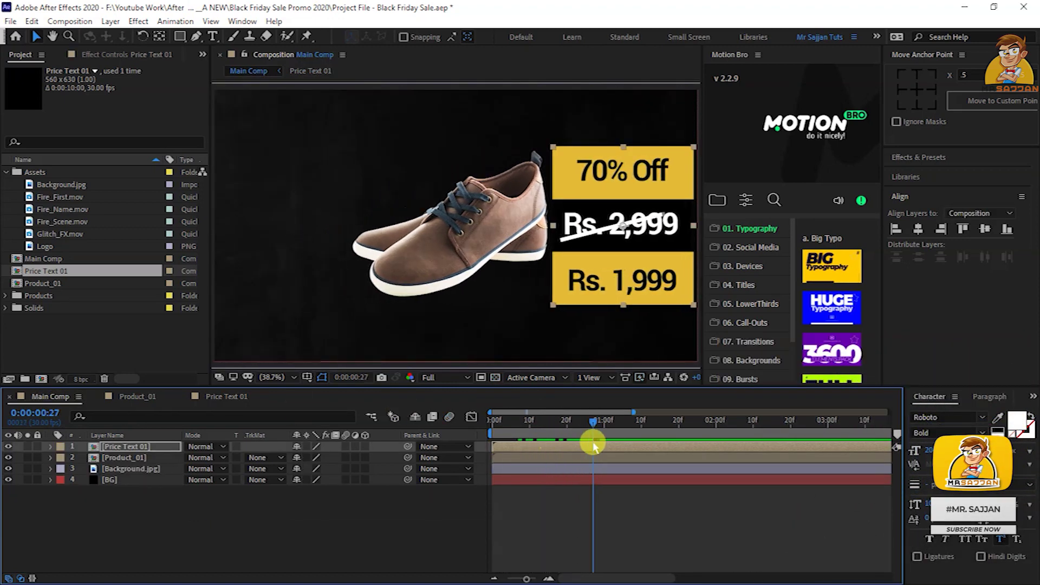
Keyframe the price tag's Position at 0:00:00:20, with a lower start X (1357) at frame 0
key(p)
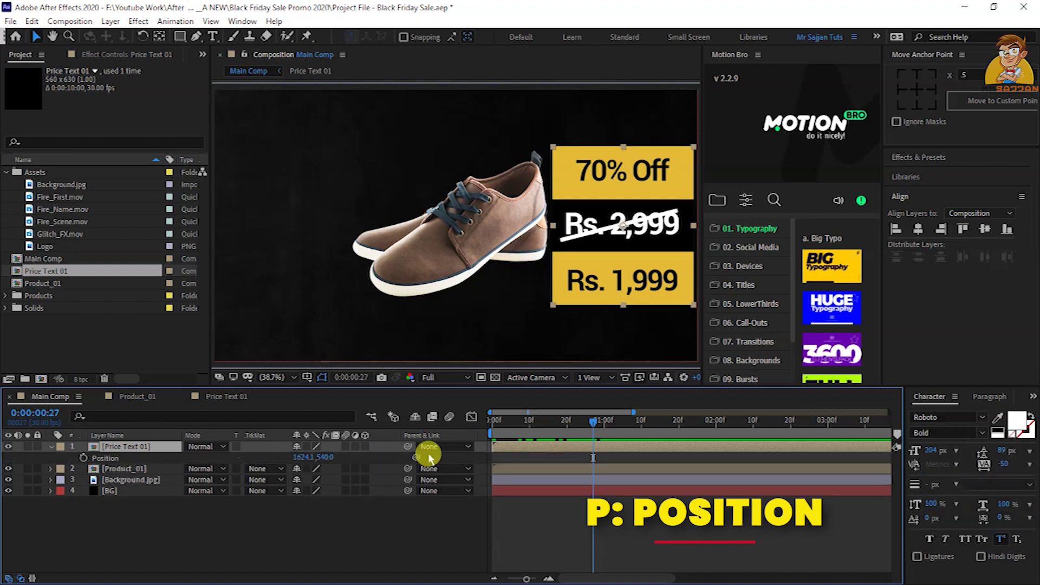
click(563, 427)
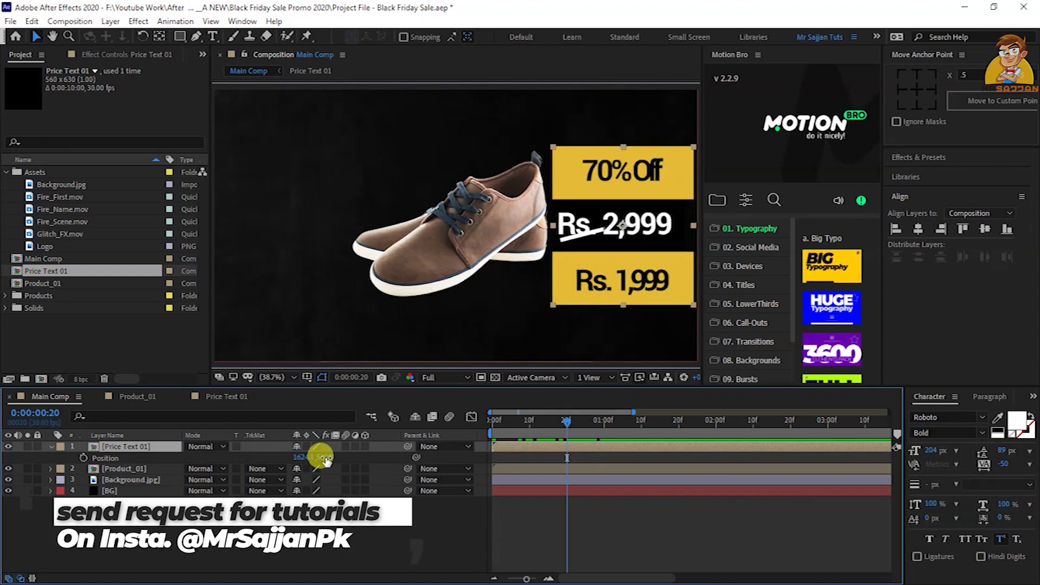
click(83, 458)
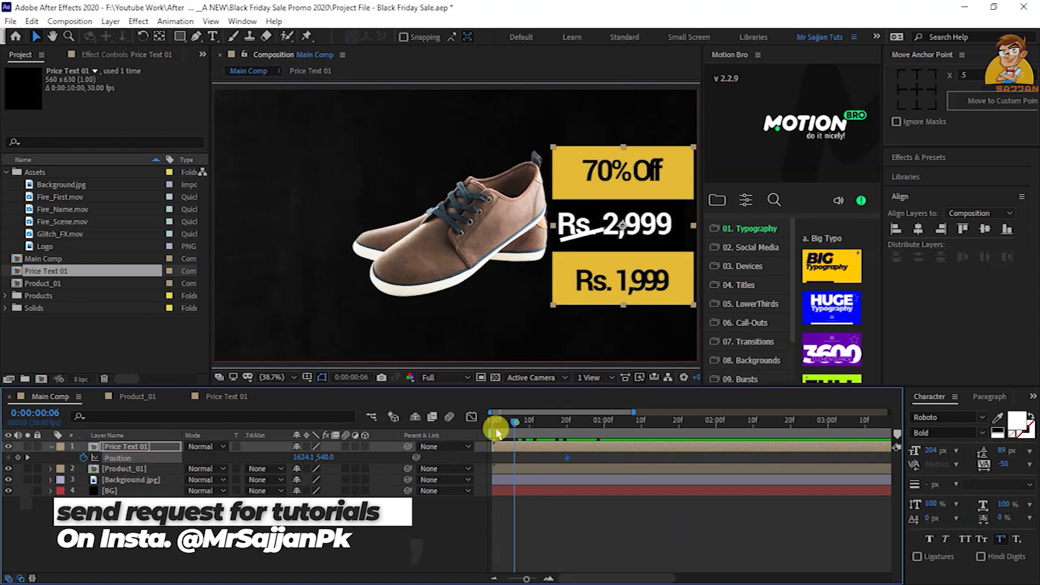
drag(514, 425, 461, 439)
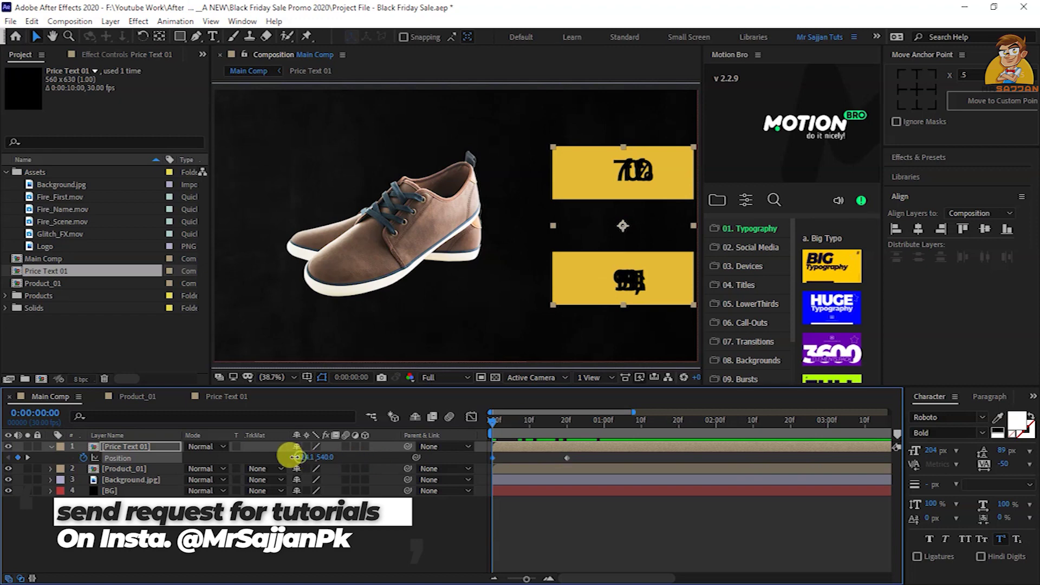
drag(295, 457, 148, 480)
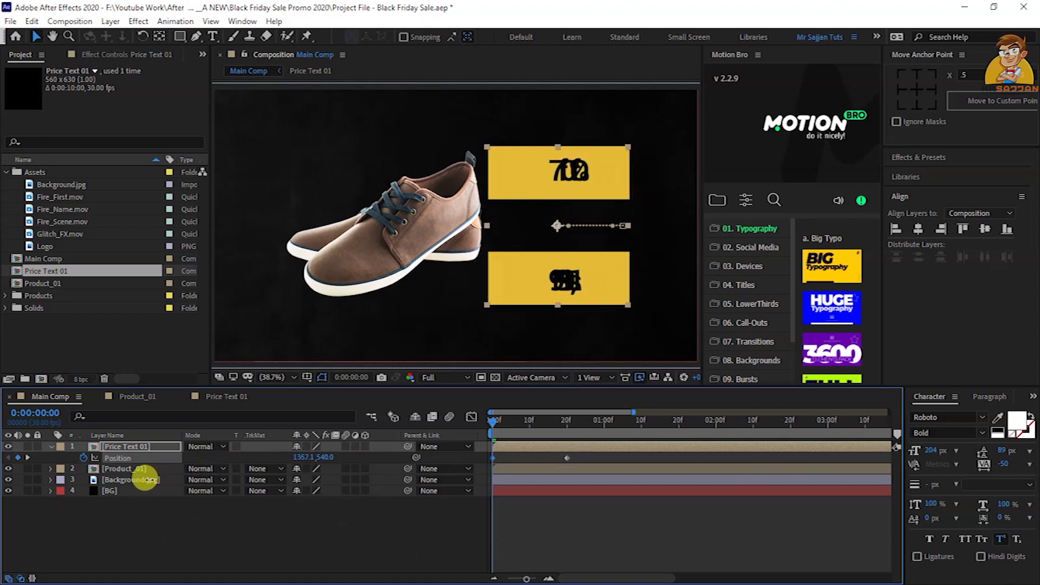
Apply Easy Ease to both Position keyframes, tune influence in the Graph Editor, and preview
drag(590, 445, 469, 479)
key(F9)
key(F9)
click(470, 417)
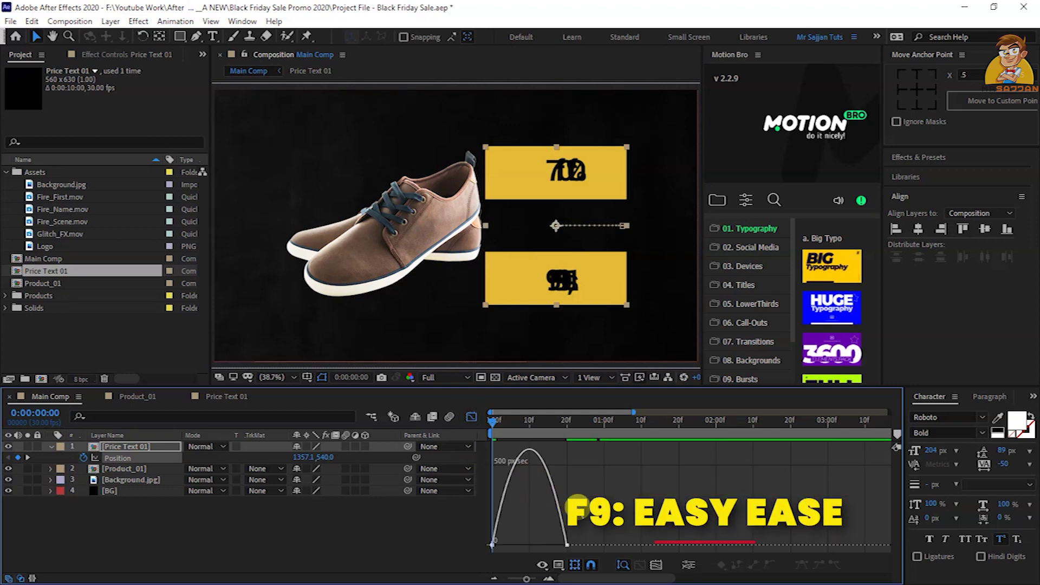
drag(531, 539, 516, 540)
click(471, 417)
key(space)
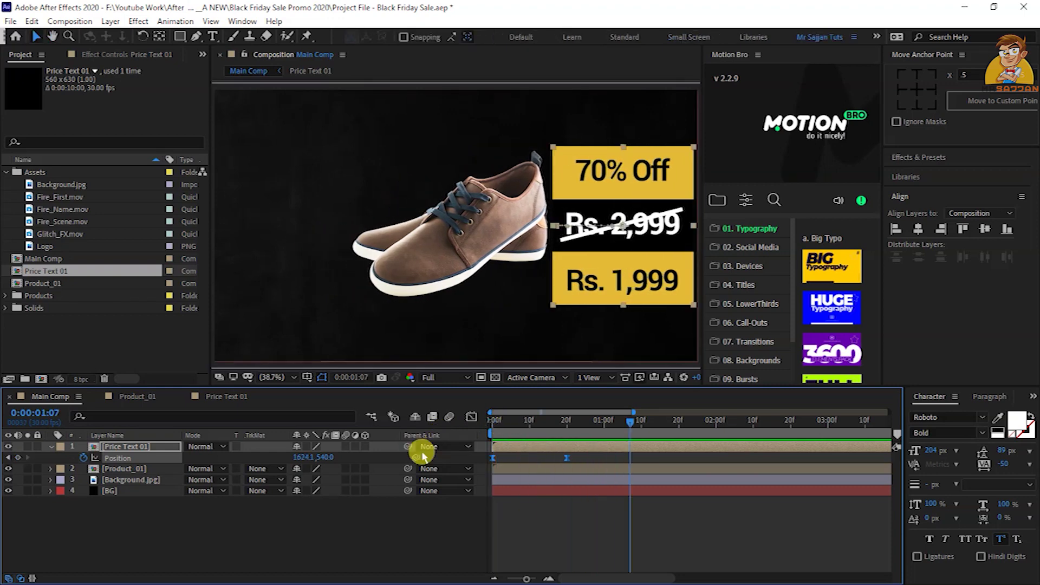
click(213, 36)
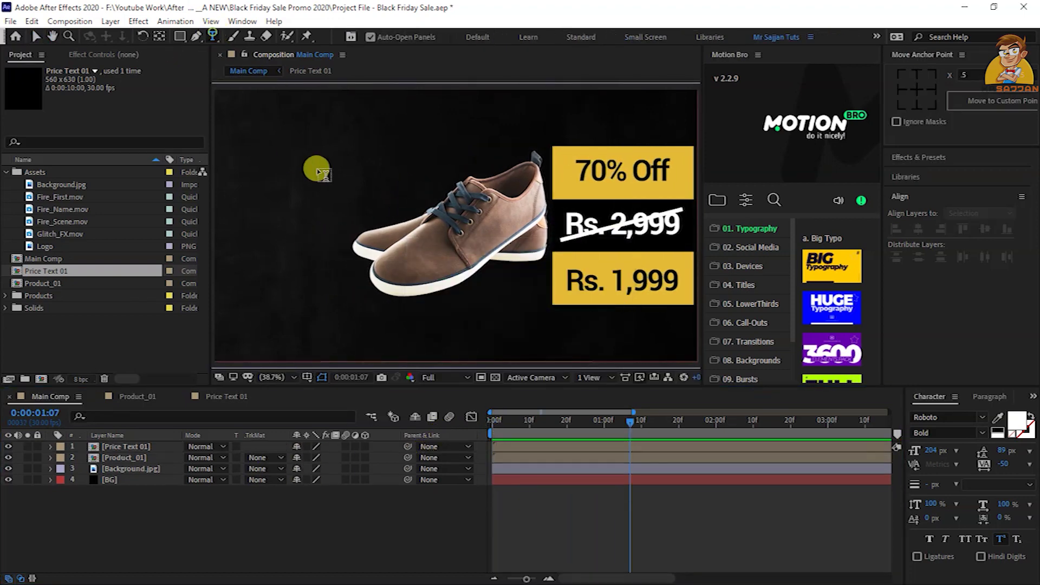
Type the two-line 'Brown Leather Shoes' title at 173 px with 91 px leading
click(278, 146)
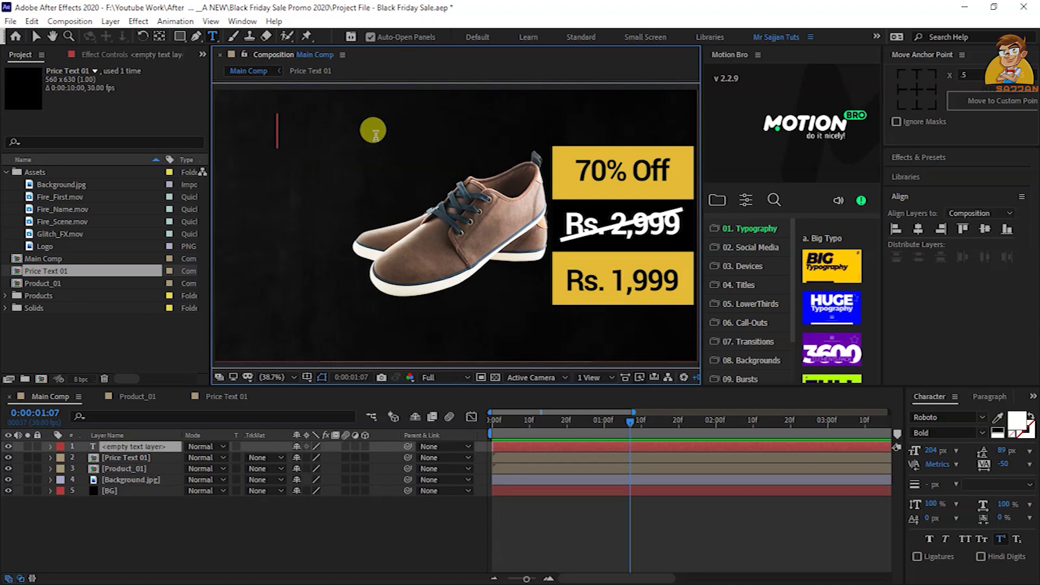
text(Bo)
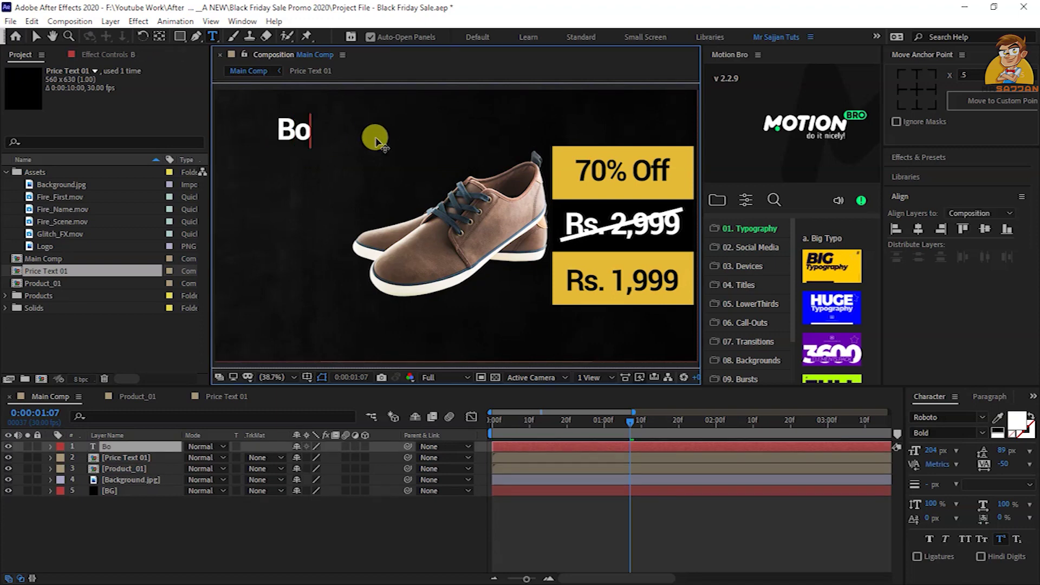
text(rown Leather)
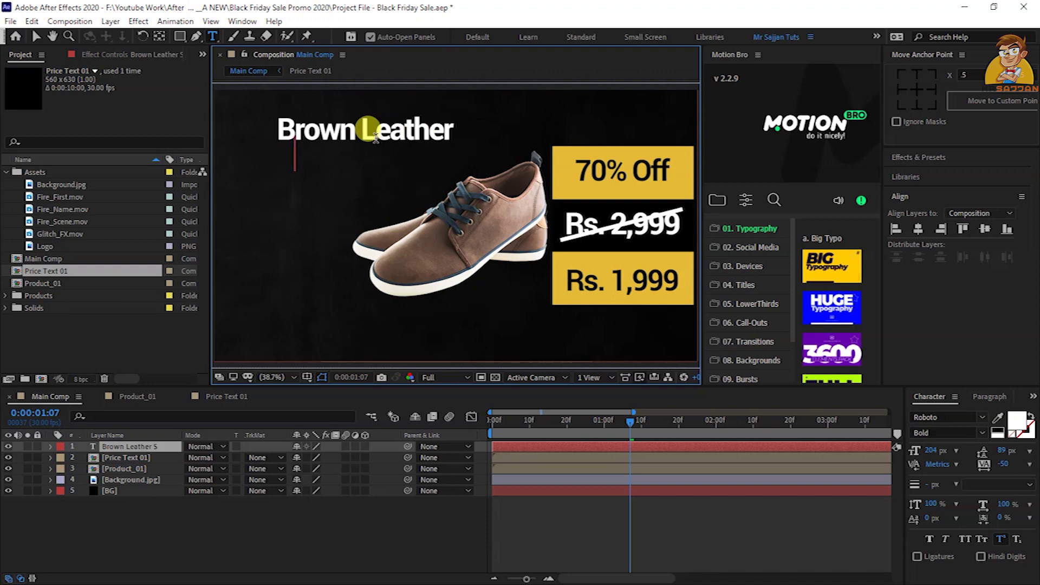
text(oes)
drag(1001, 450, 1028, 454)
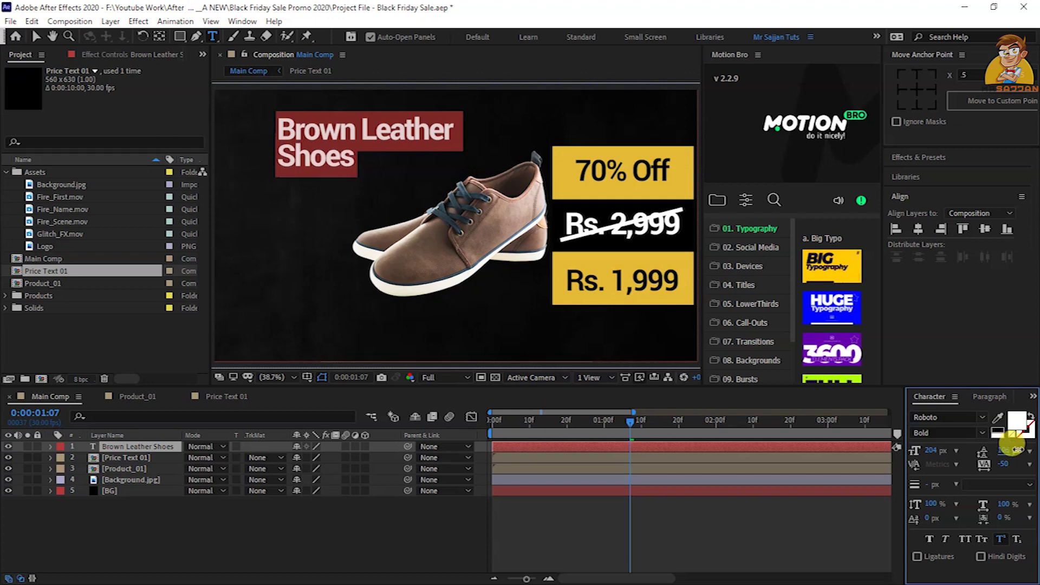
drag(927, 449, 913, 449)
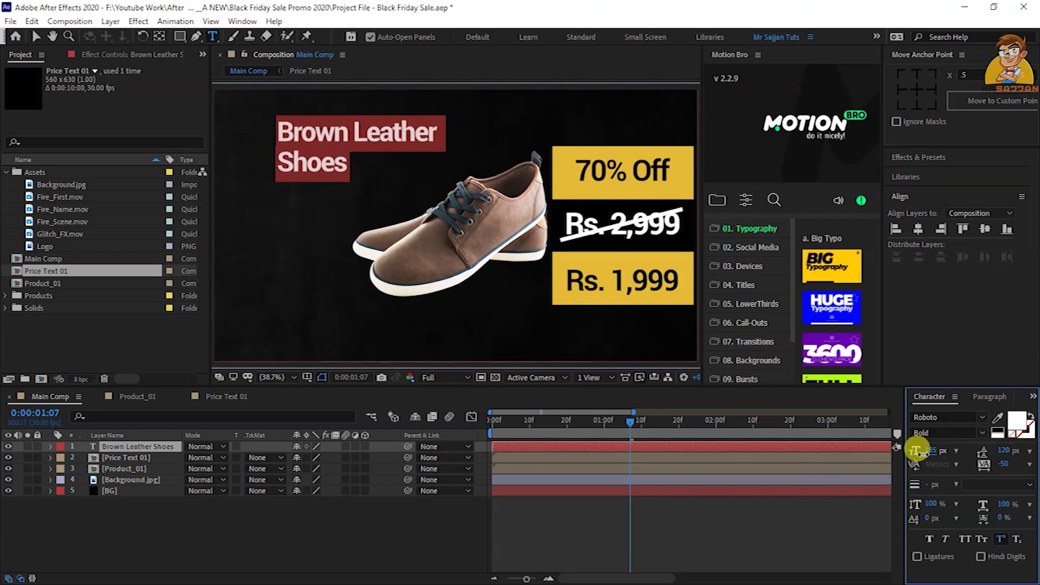
Position the title near the top-left corner above the shoe
click(35, 37)
drag(317, 151, 258, 174)
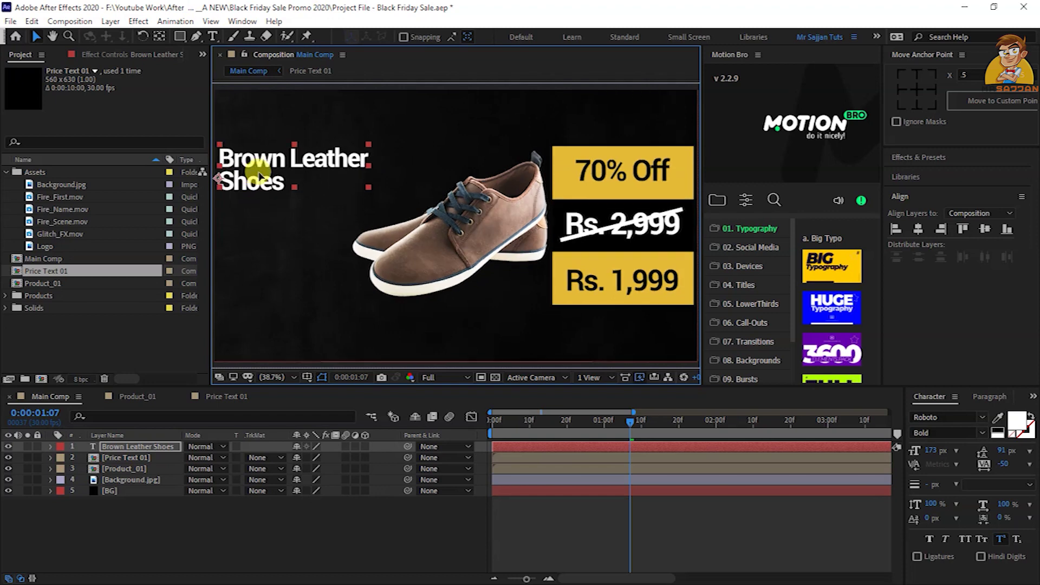
drag(258, 175, 256, 176)
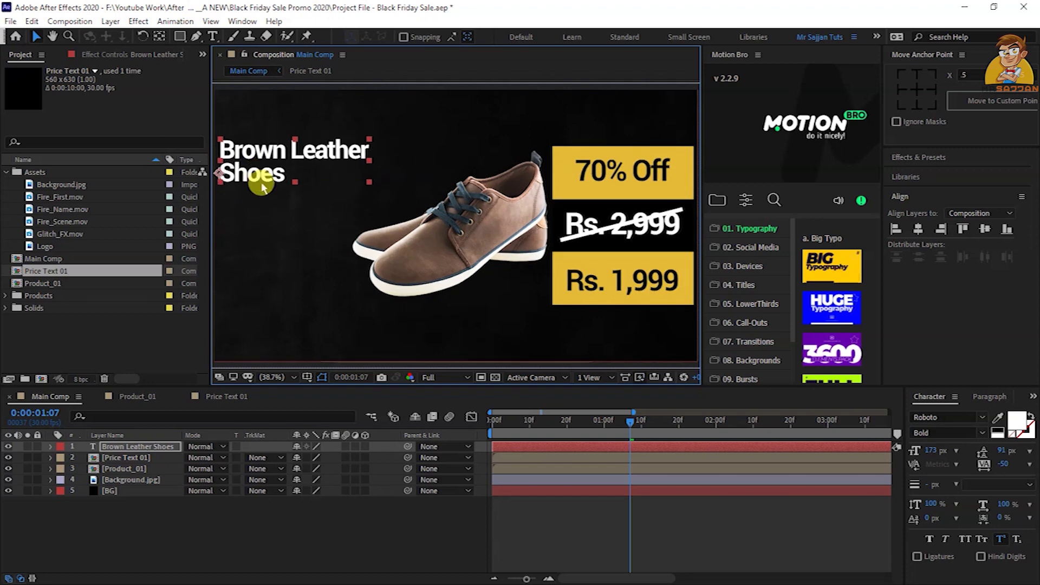
click(270, 512)
click(155, 504)
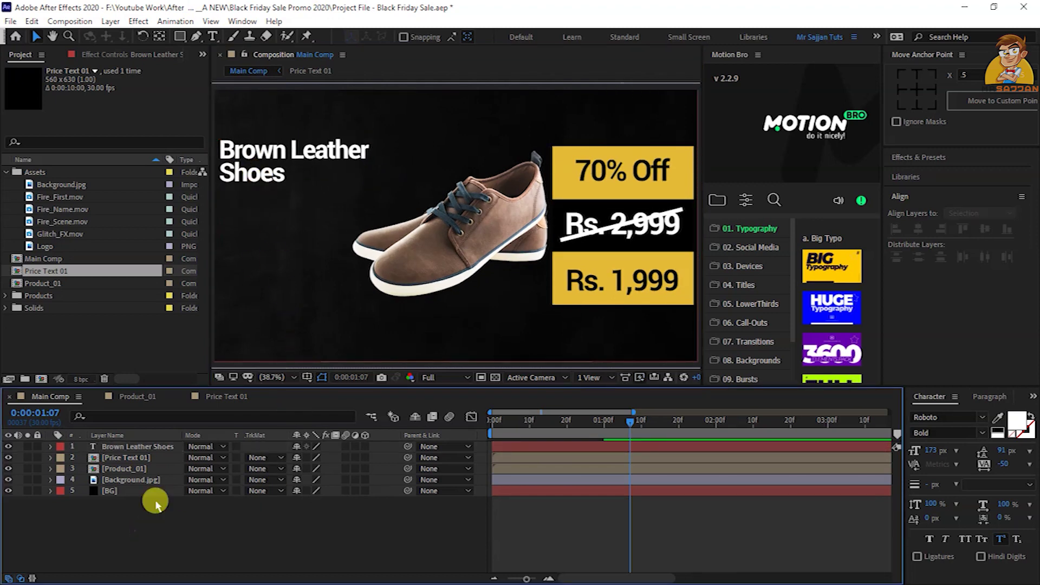
Draw a paragraph text box below the title and paste the Lorem Ipsum text
click(212, 38)
click(238, 187)
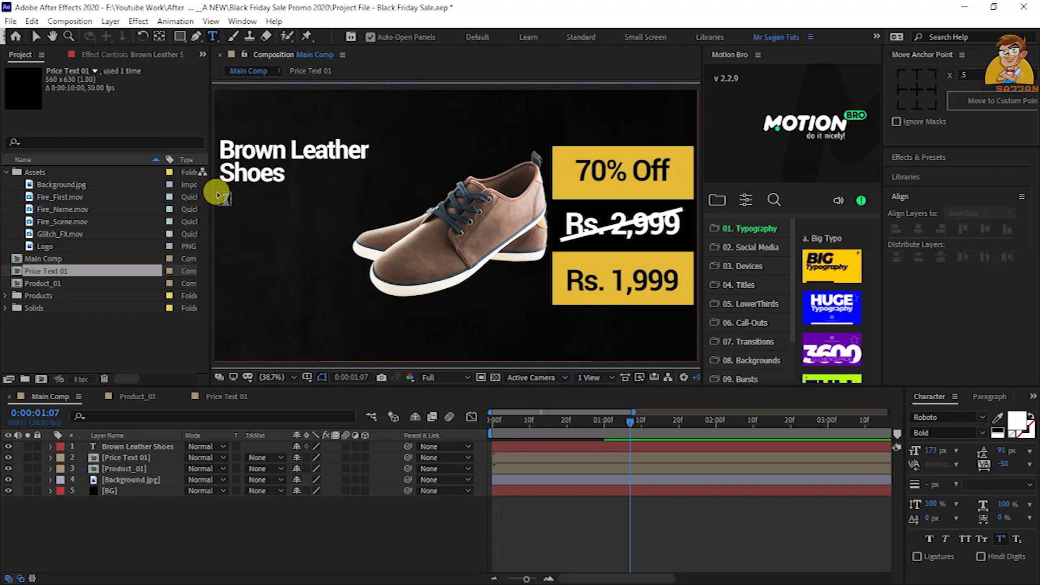
drag(218, 192, 347, 313)
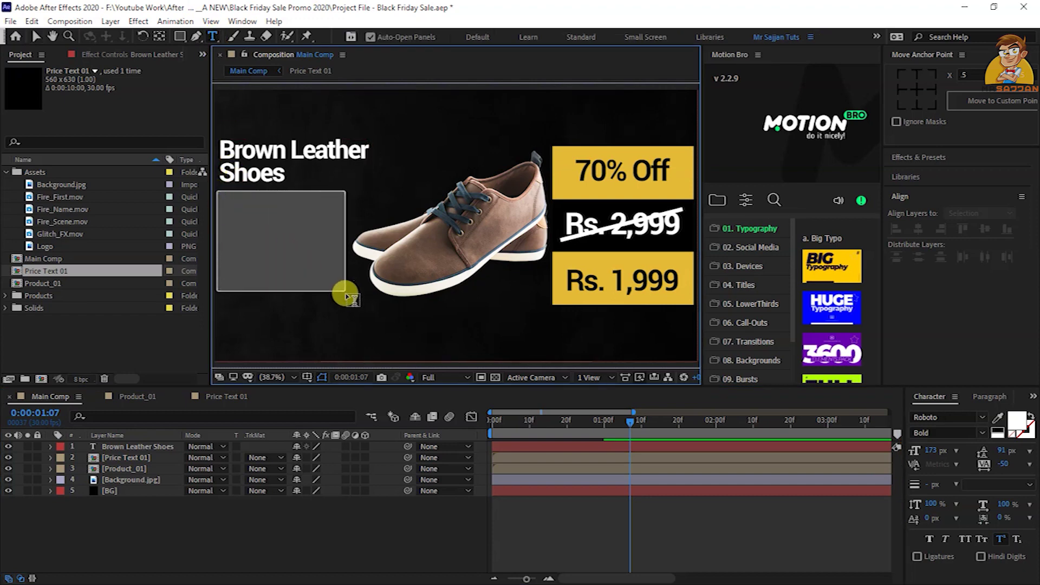
drag(348, 314, 349, 329)
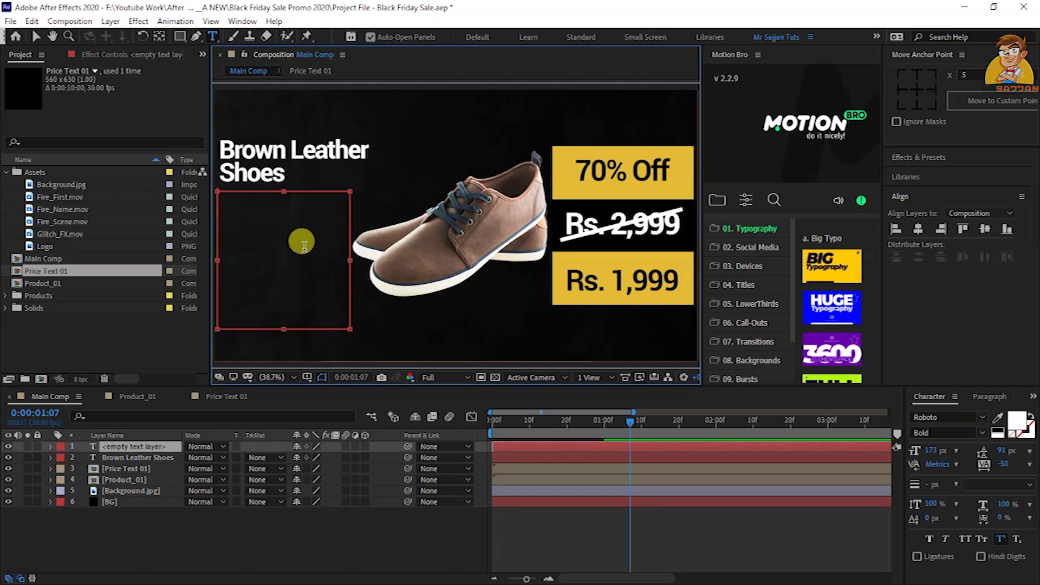
key(ctrl+v)
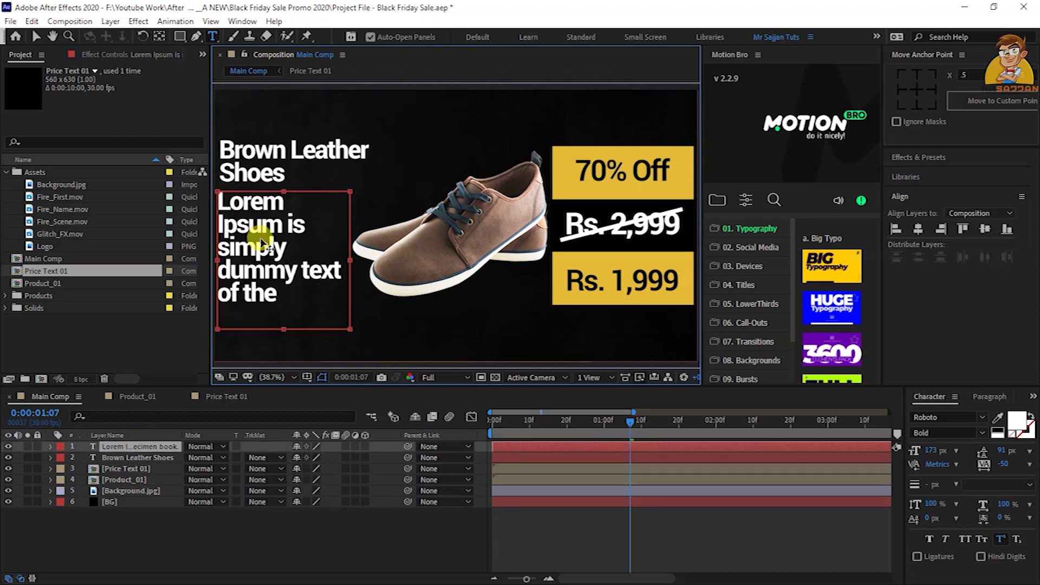
Format the paragraph as Roboto Regular 66 px with 45 px leading, justified
key(ctrl+a)
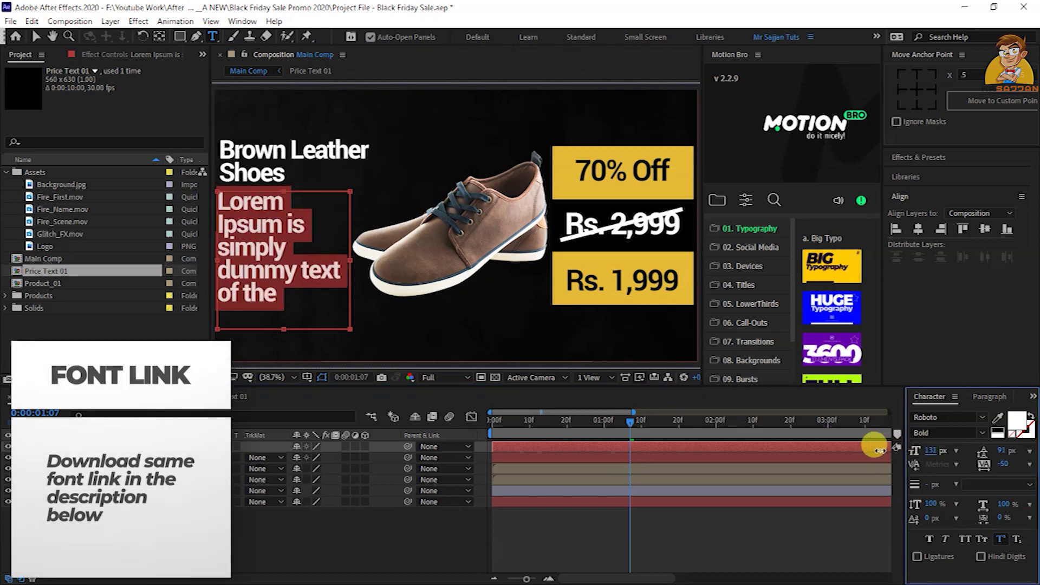
drag(877, 449, 854, 443)
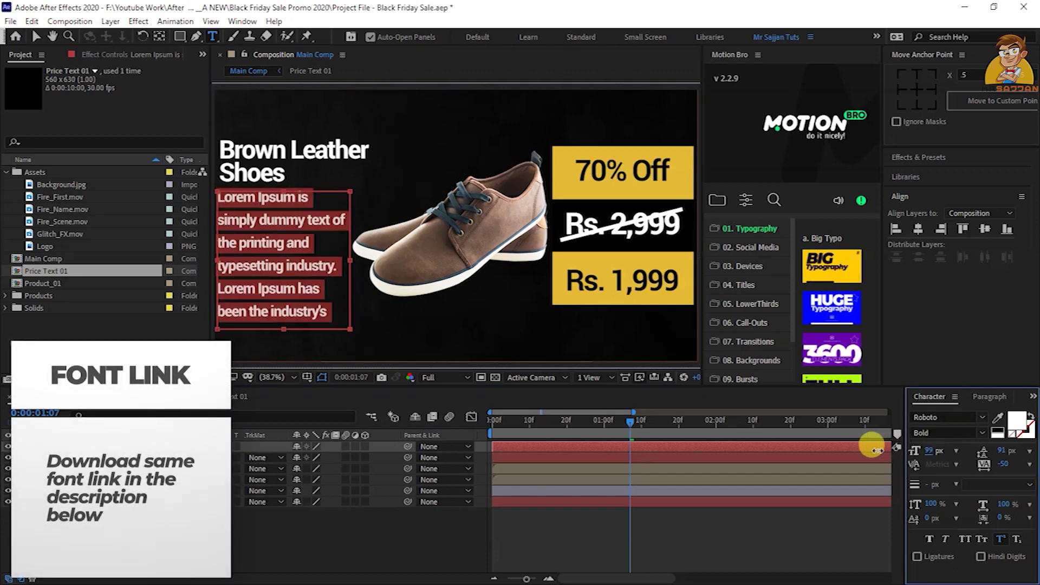
click(981, 434)
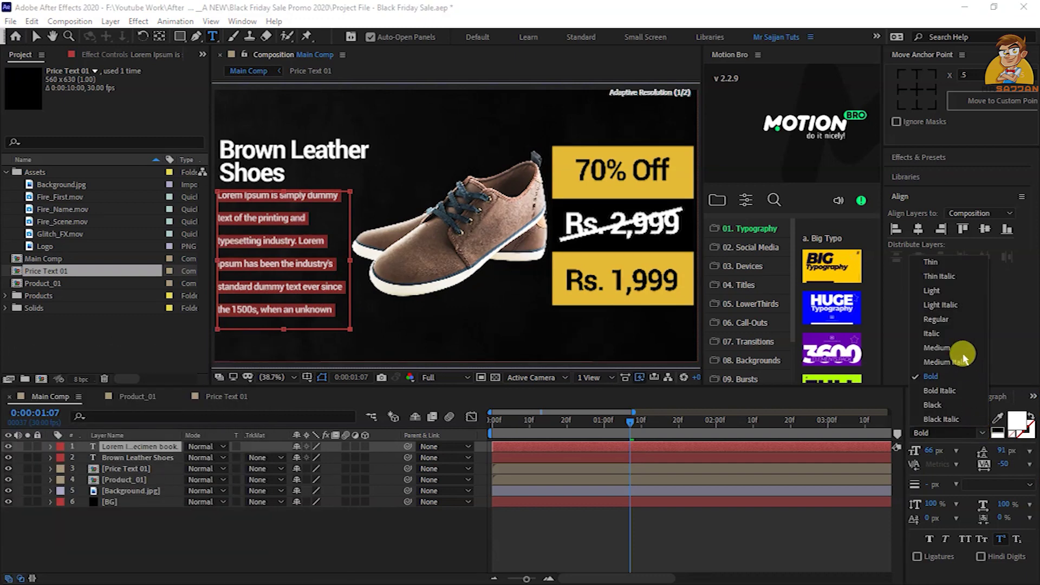
click(954, 322)
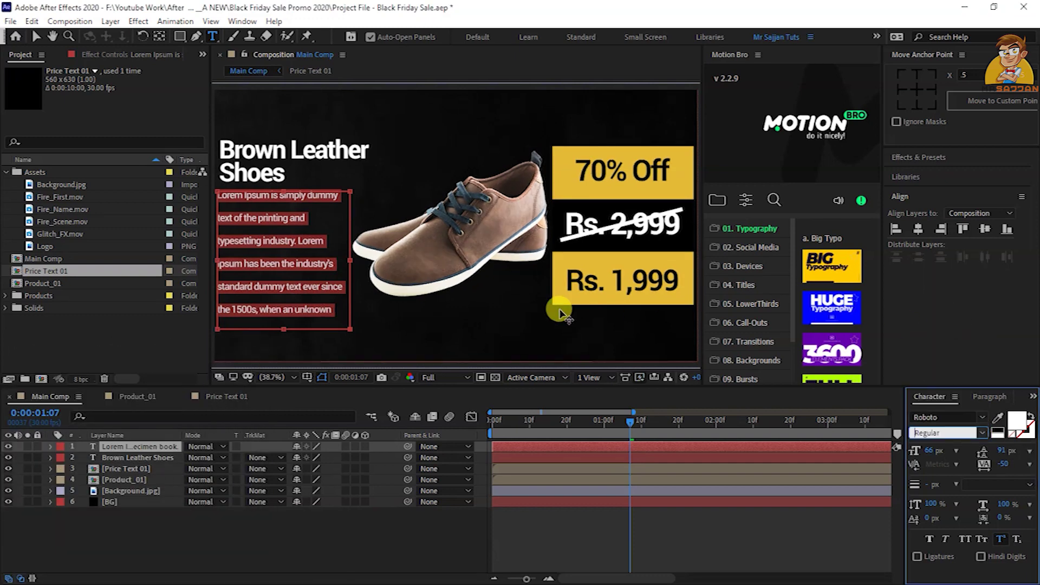
click(270, 242)
key(ctrl+a)
mouse_move(1001, 450)
mouse_down()
mouse_move(969, 447)
mouse_move(981, 453)
mouse_up()
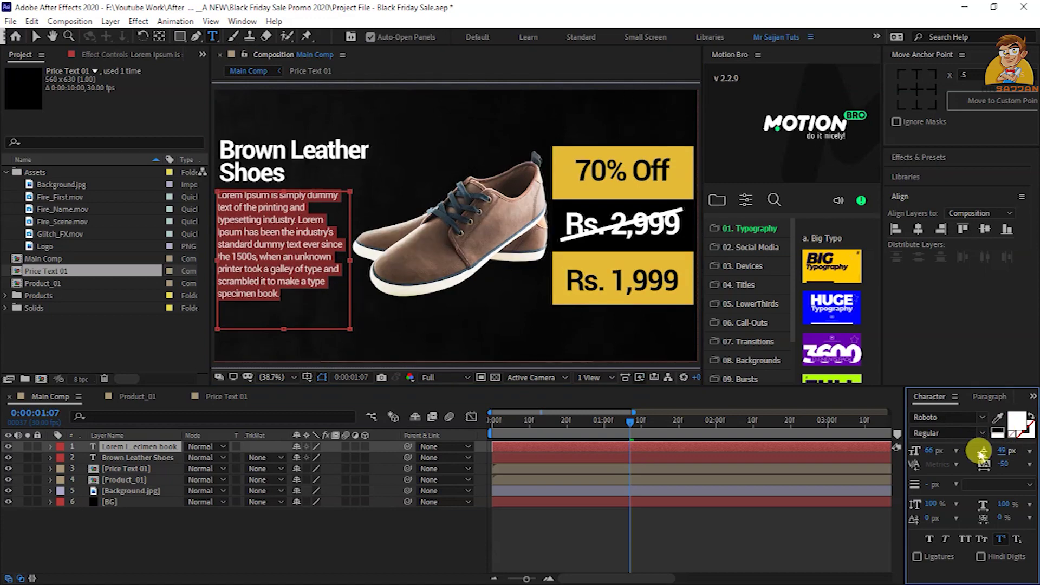
click(989, 396)
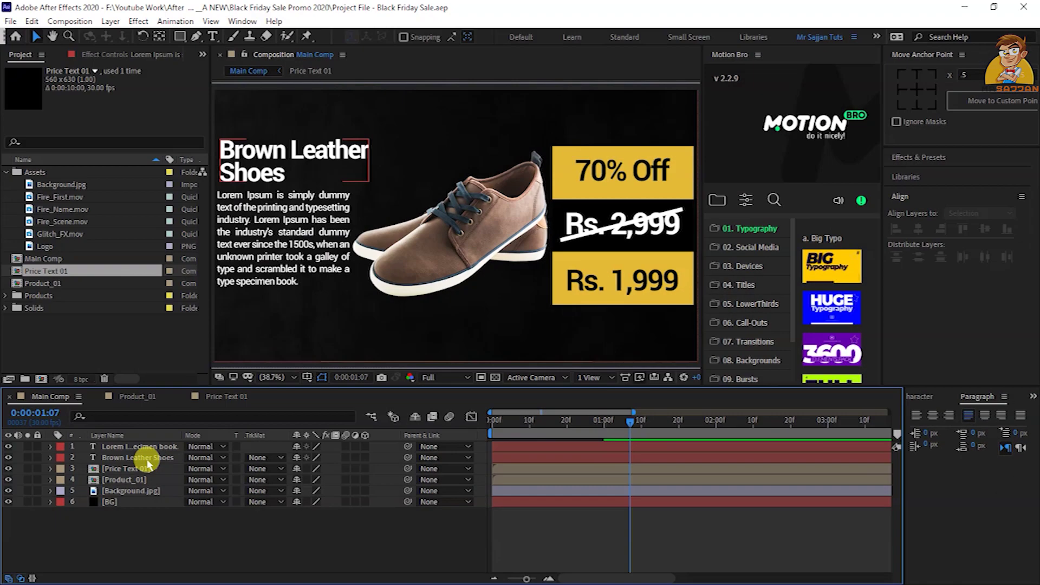
click(140, 458)
shift+click(147, 446)
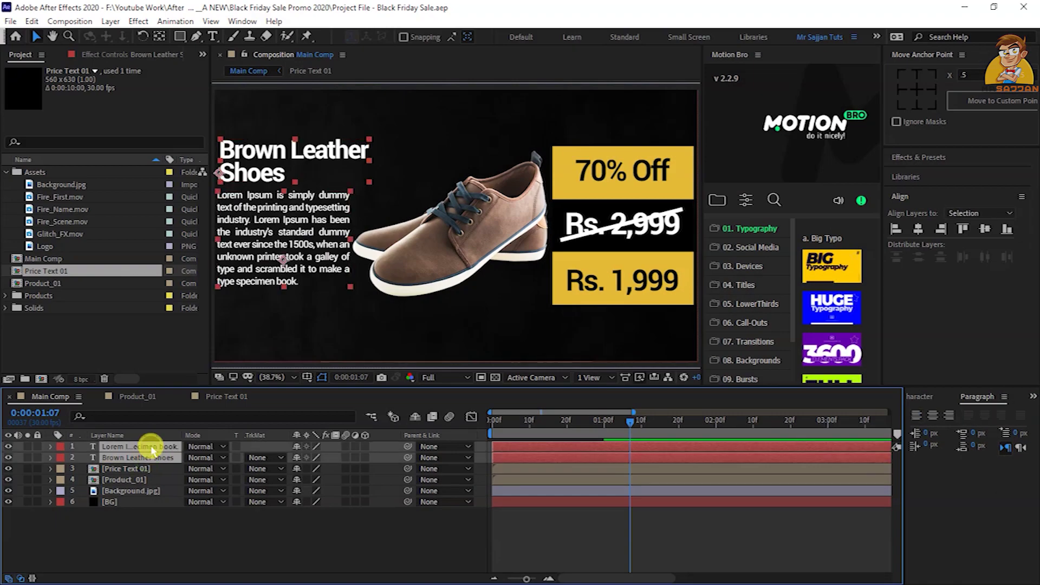
Pre-compose both text layers as 'Text_01' with Move all attributes, then open the new comp
right_click(153, 451)
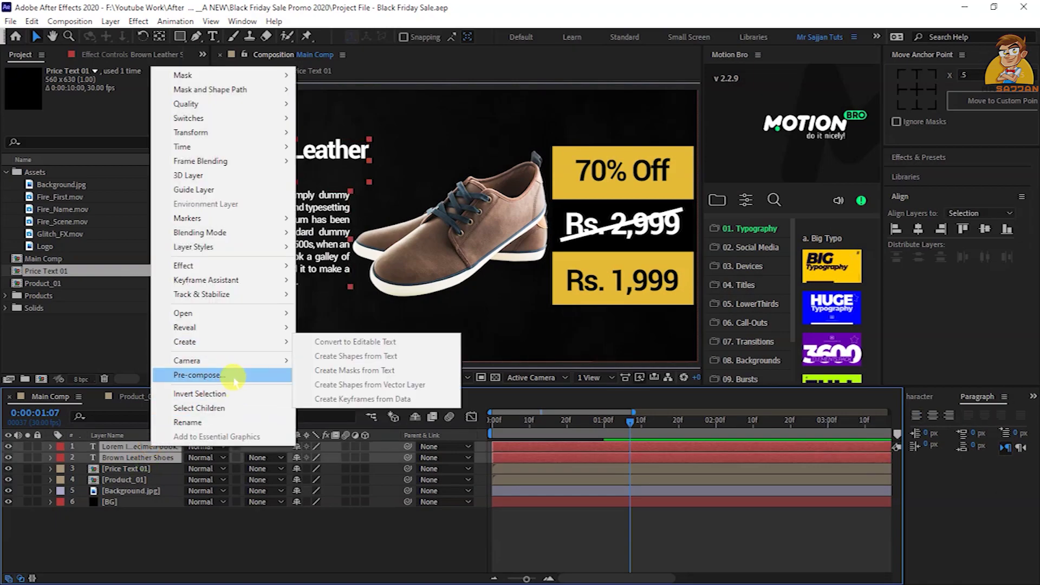
click(184, 375)
text(Text)
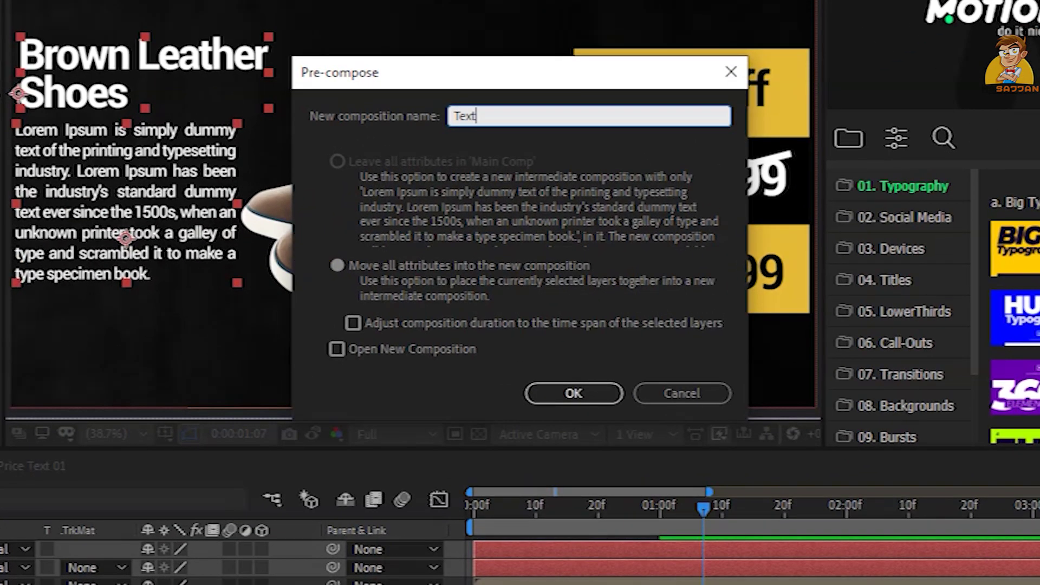
key(BackSpace)
key(BackSpace)
text(_01)
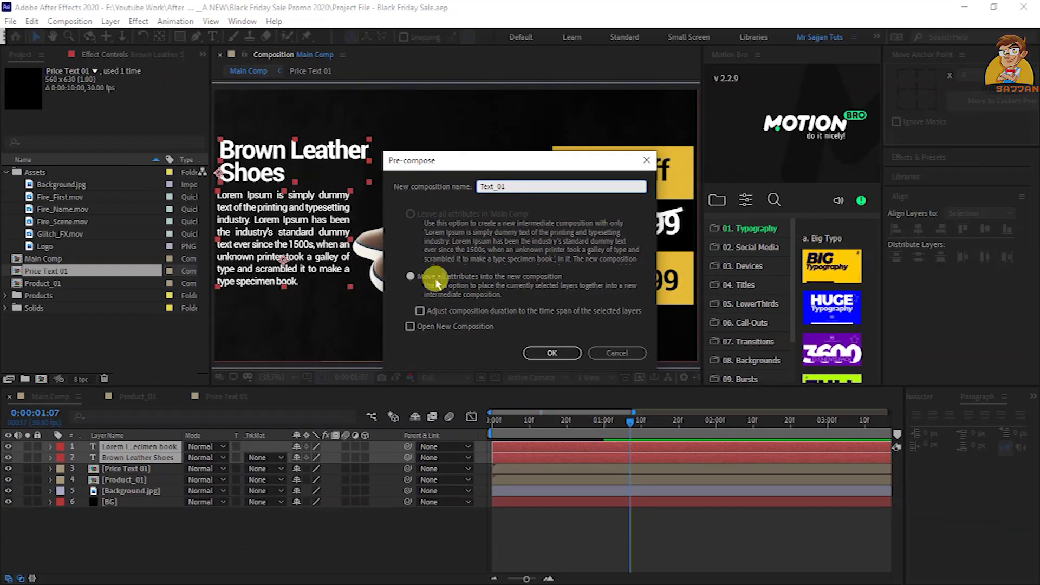
click(443, 277)
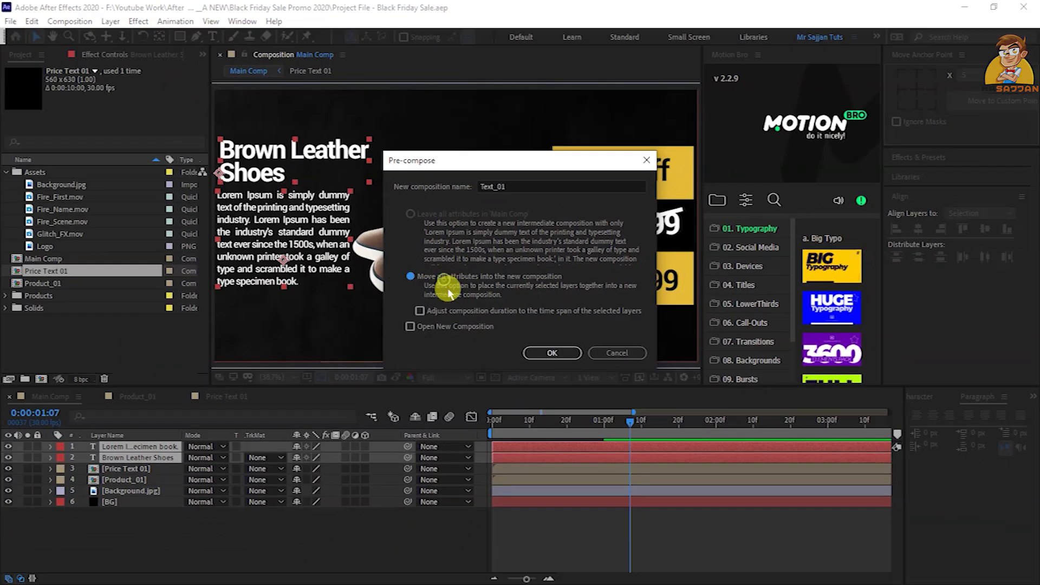
click(552, 353)
double_click(158, 445)
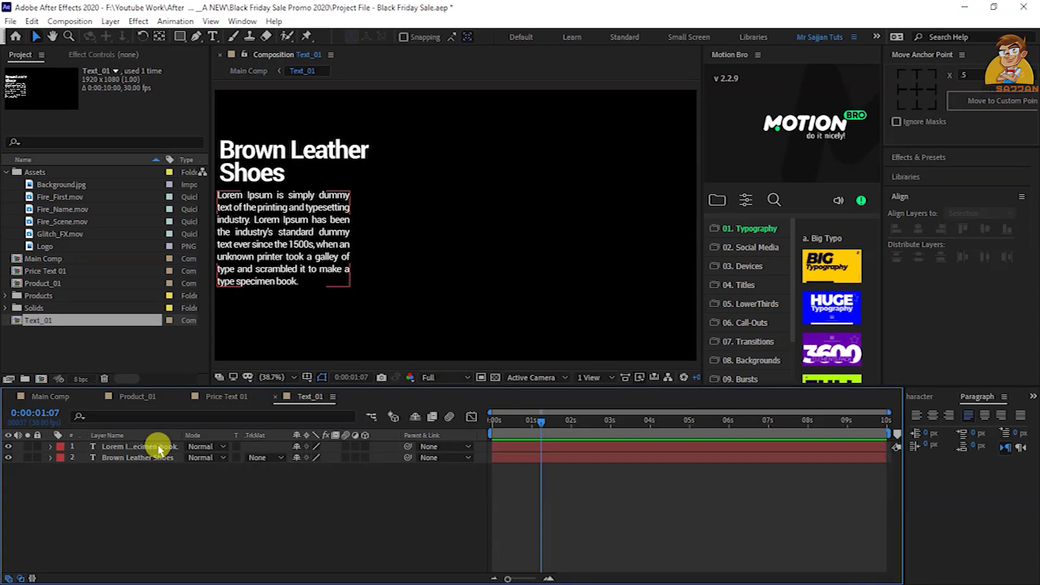
Add a text animator with Opacity and Position properties to the Brown Leather Shoes title
click(250, 179)
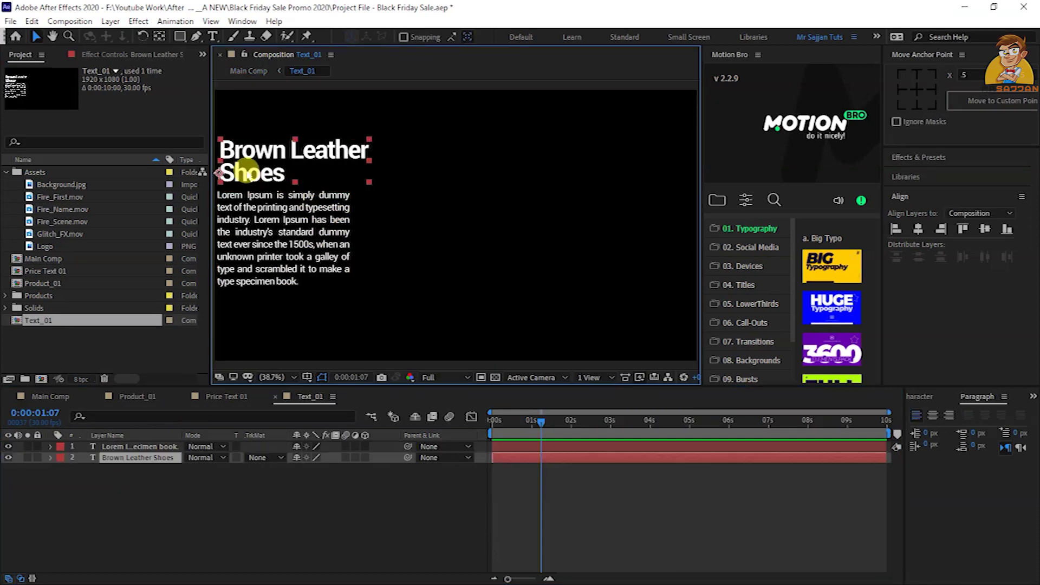
click(51, 457)
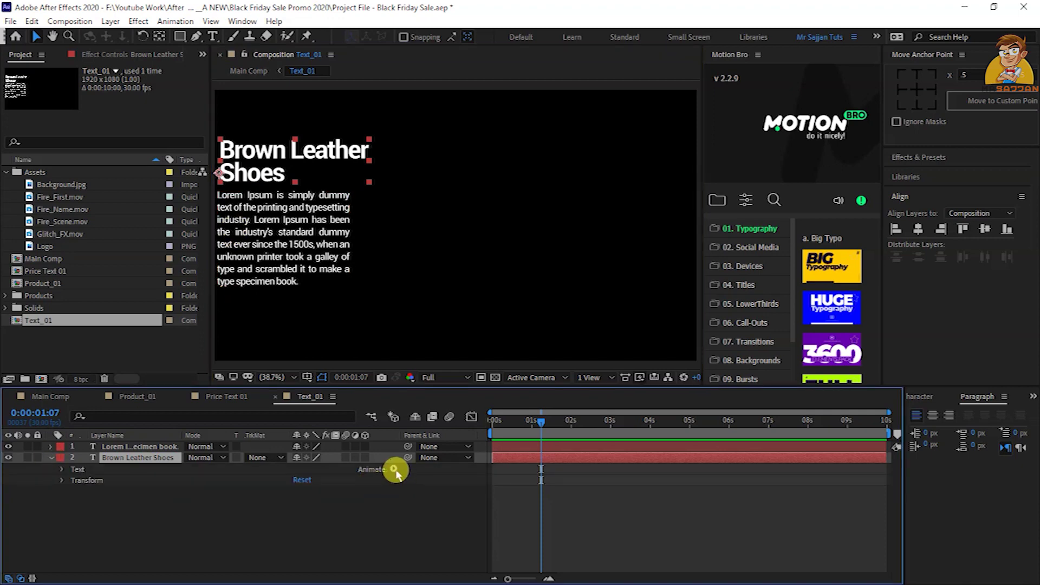
click(393, 469)
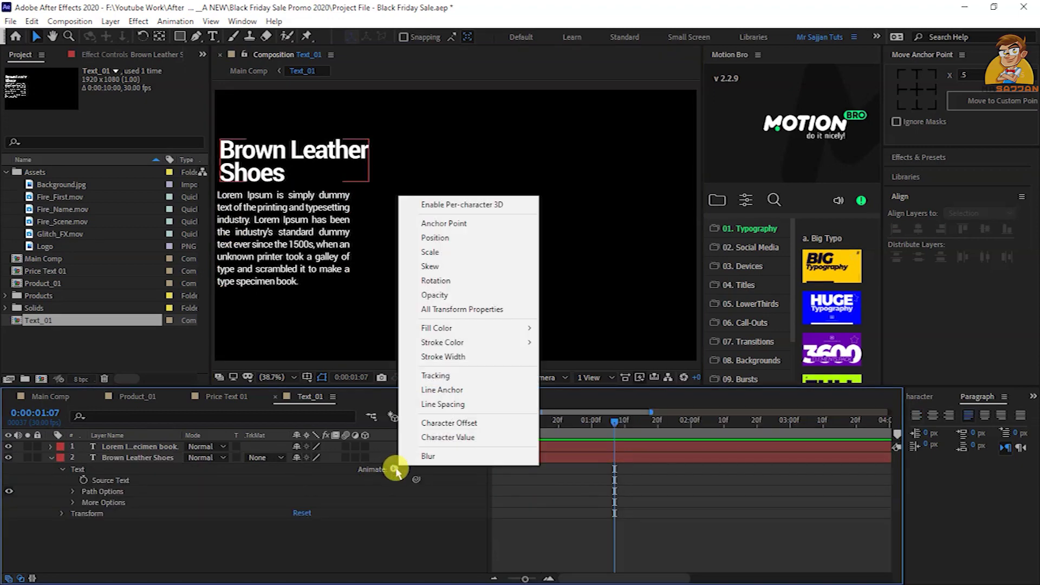
click(433, 295)
click(394, 469)
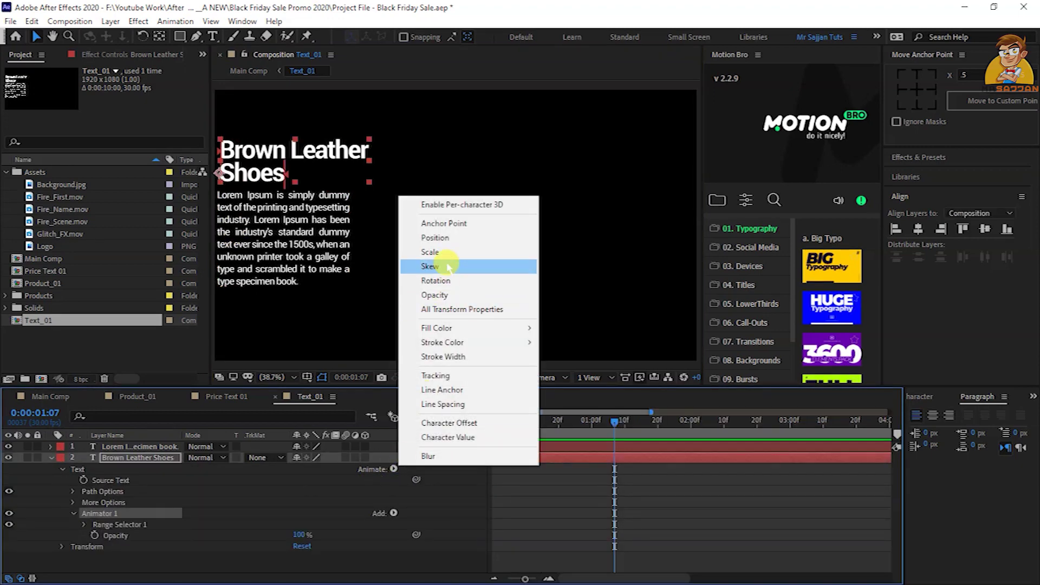
click(435, 237)
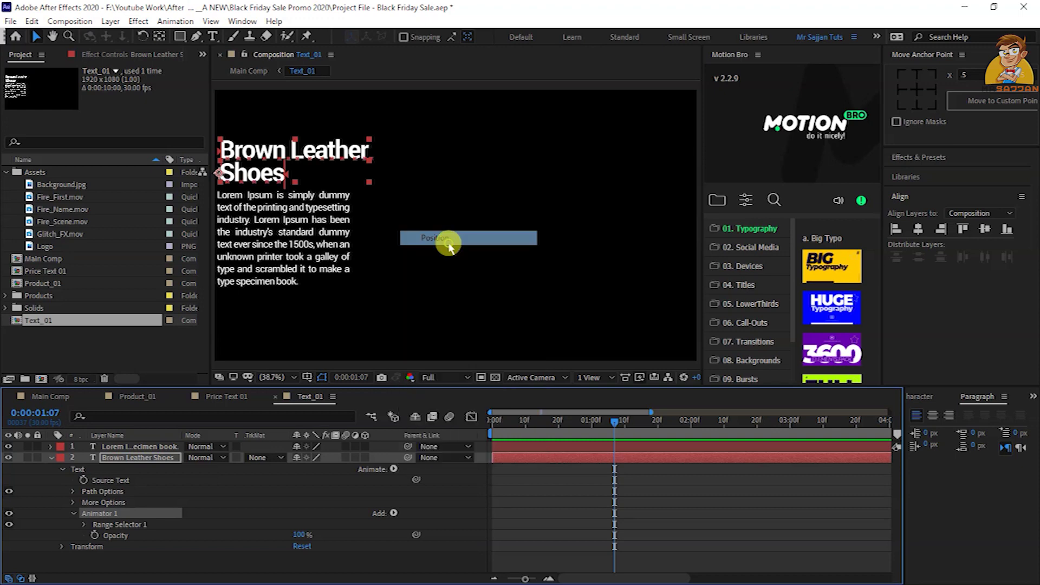
Keyframe the range Offset from -100% at 0s to 100% at 1s and set Opacity 0%
click(84, 524)
drag(614, 421, 464, 433)
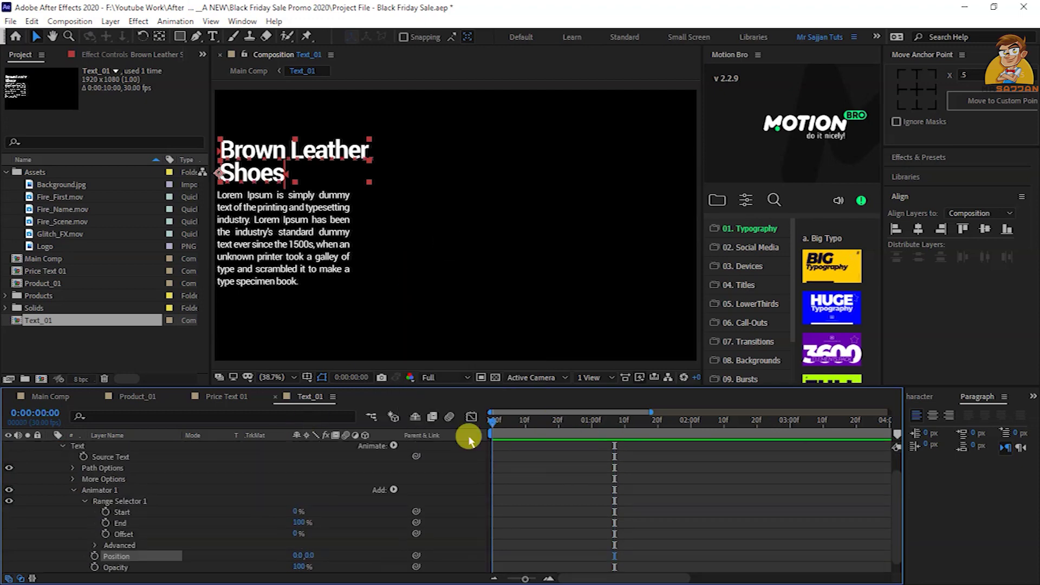
click(104, 536)
drag(293, 536, 154, 556)
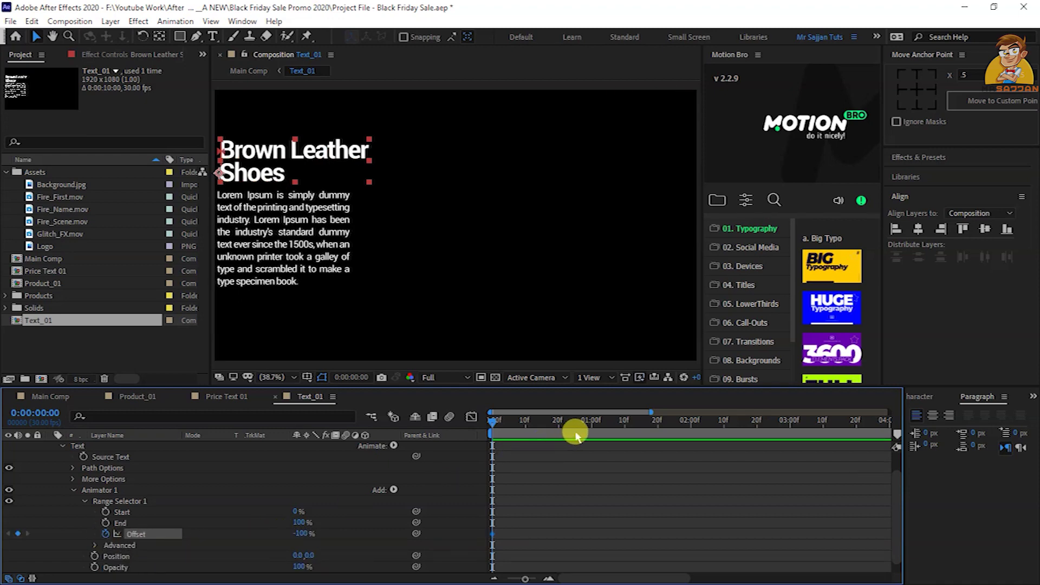
click(592, 422)
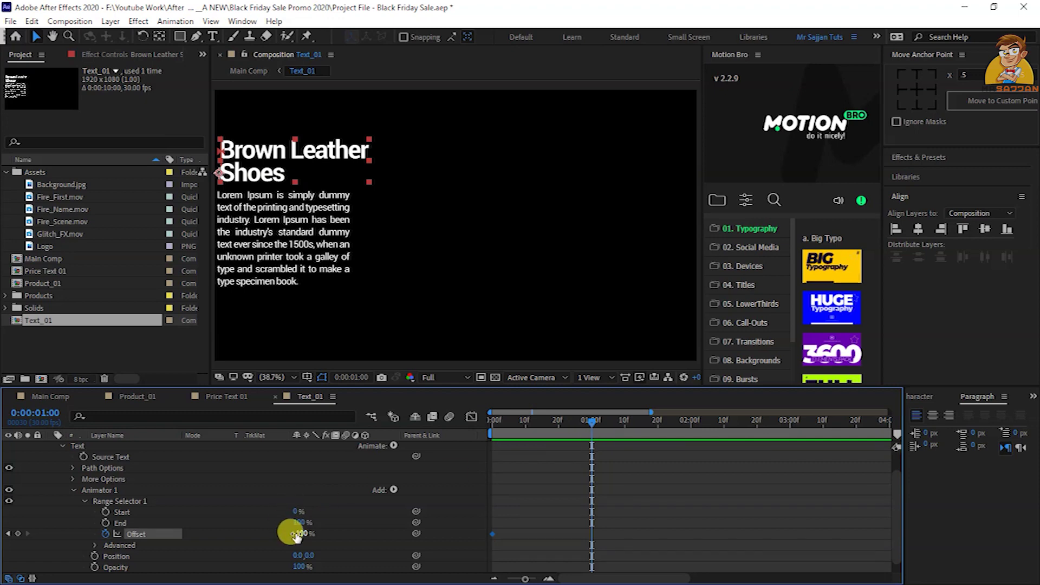
drag(299, 536, 531, 567)
scroll(282, 512, down, 1)
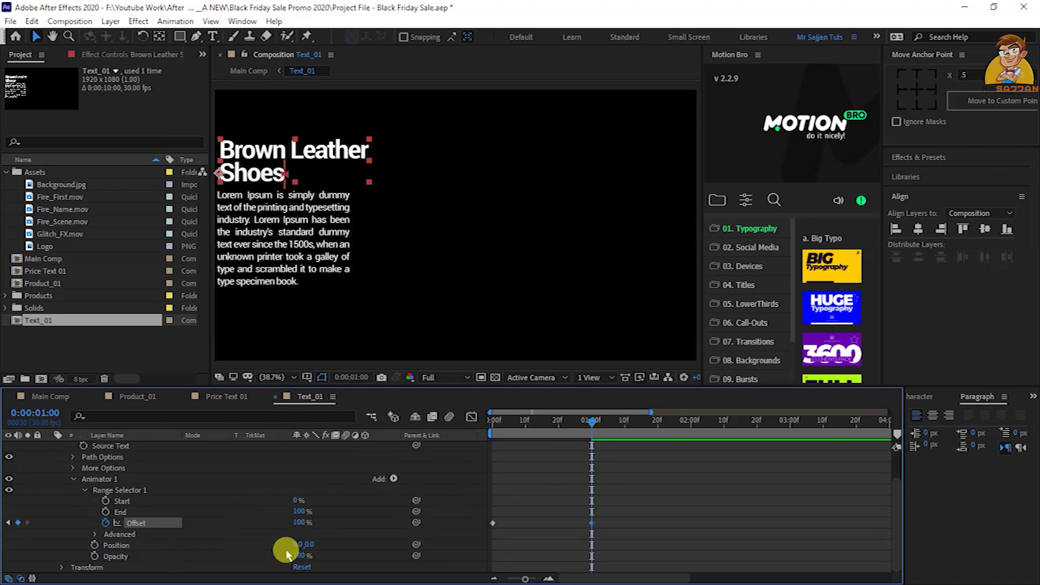
drag(299, 552, 70, 579)
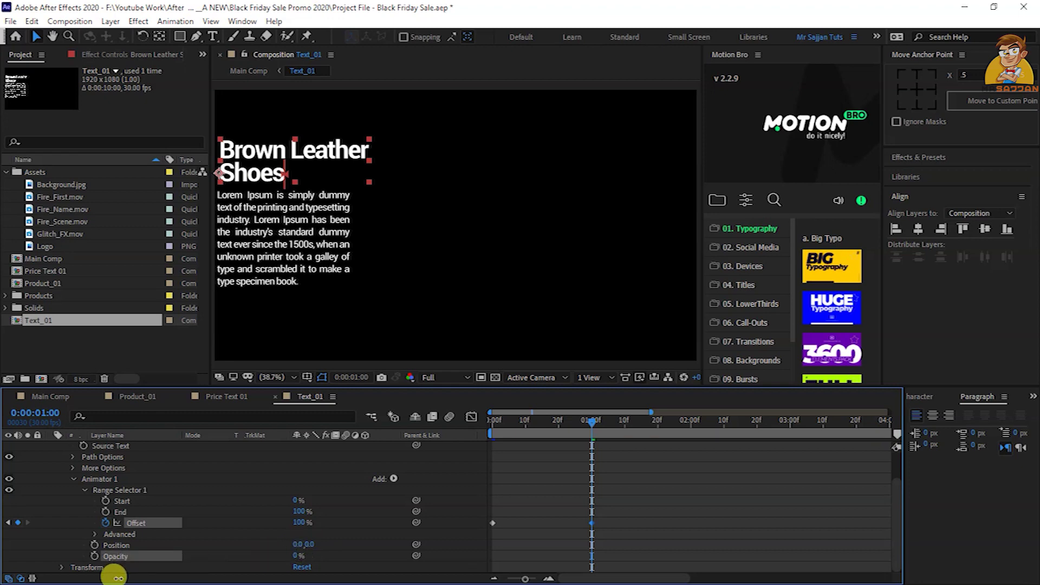
Set the title selector shape to Ramp Up, offset characters by Position 237,0, and preview
click(96, 534)
click(327, 522)
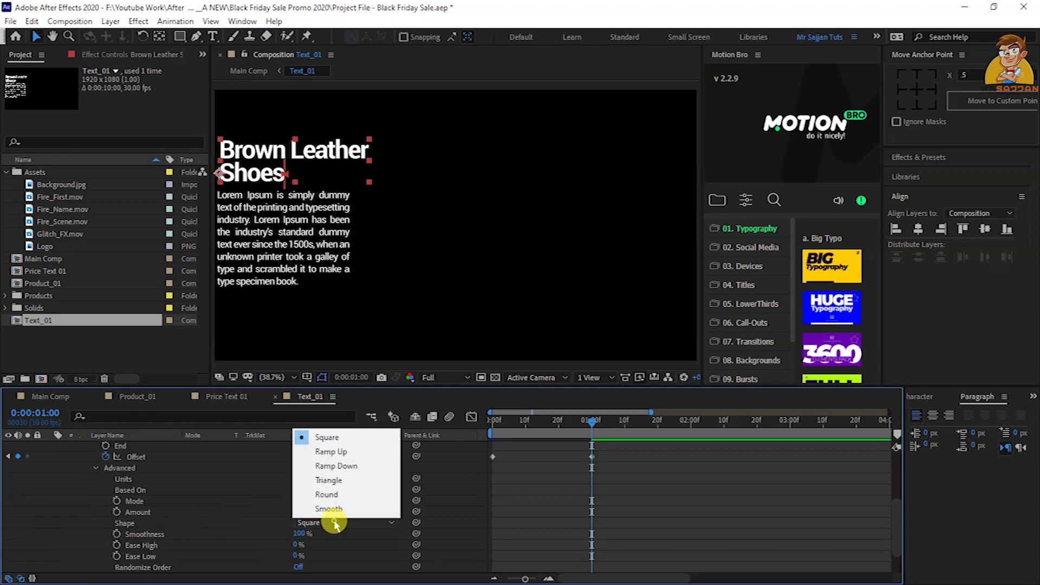
click(331, 451)
click(549, 420)
scroll(244, 531, down, 2)
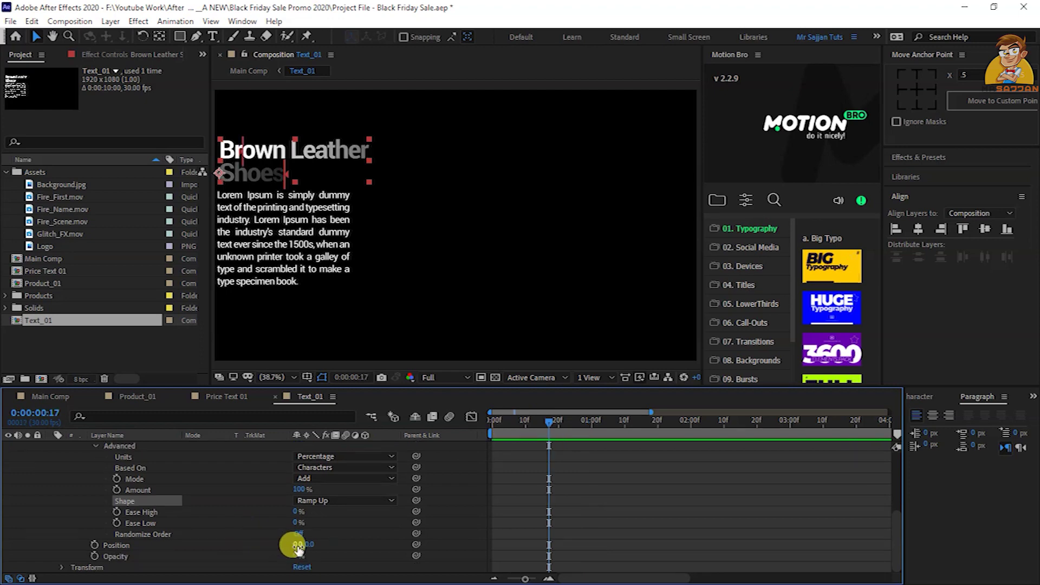
drag(298, 548, 437, 533)
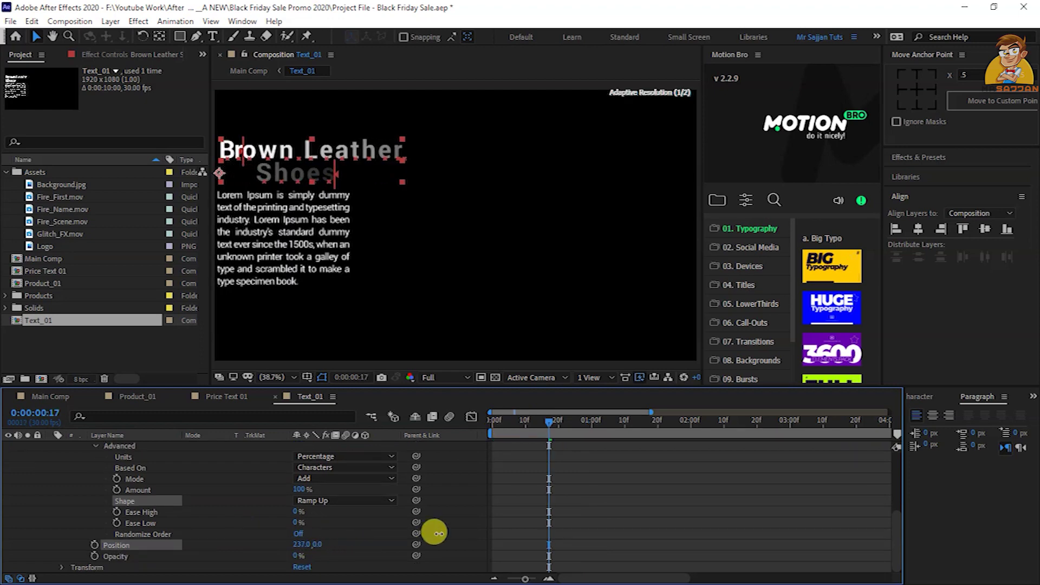
click(506, 427)
key(space)
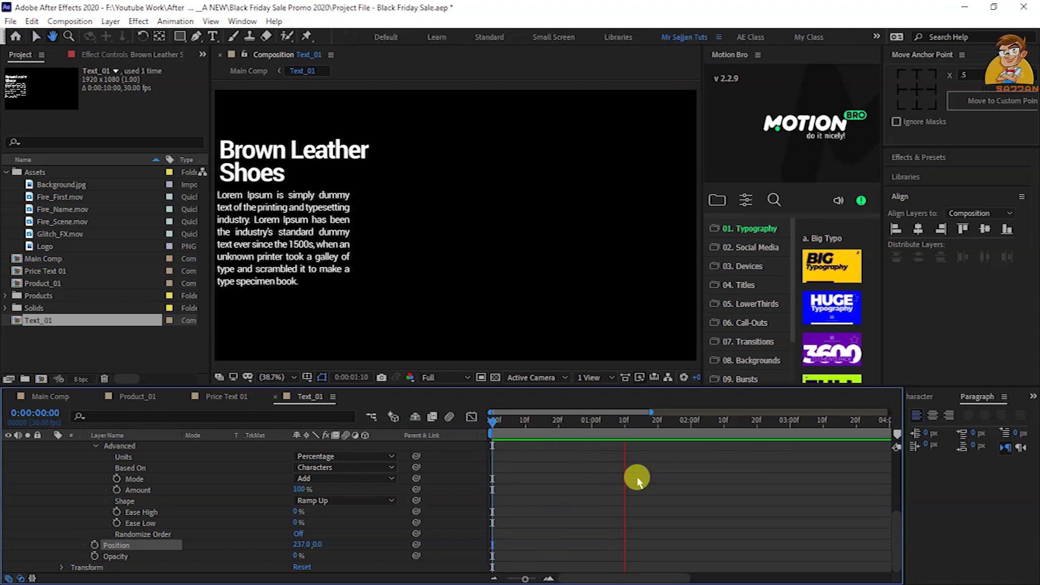
key(space)
scroll(599, 497, up, 3)
Easy-ease both Offset keyframes, shift the speed peak earlier in the Graph Editor, and preview
drag(538, 519, 476, 515)
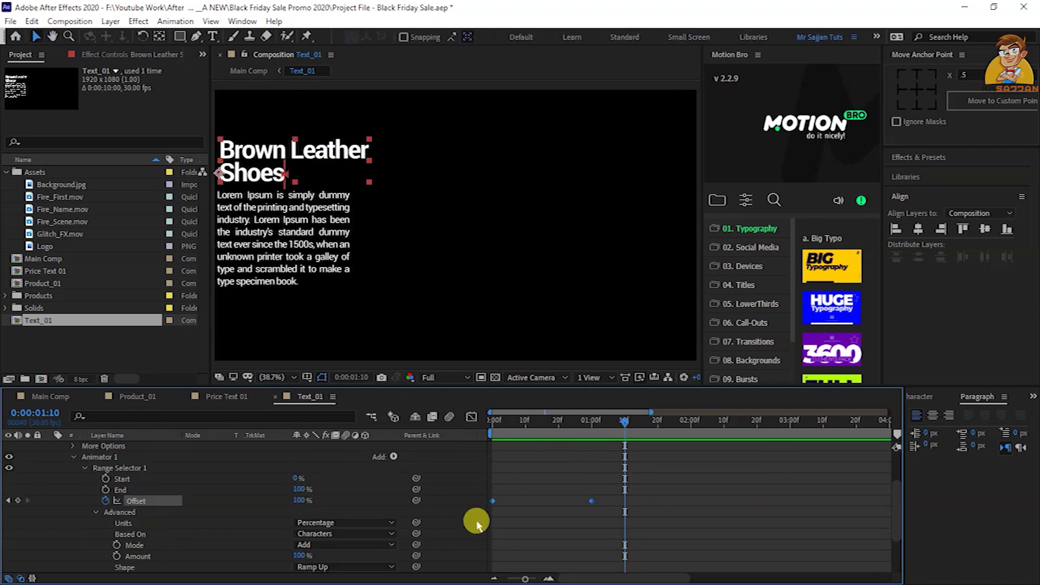
key(F9)
click(471, 420)
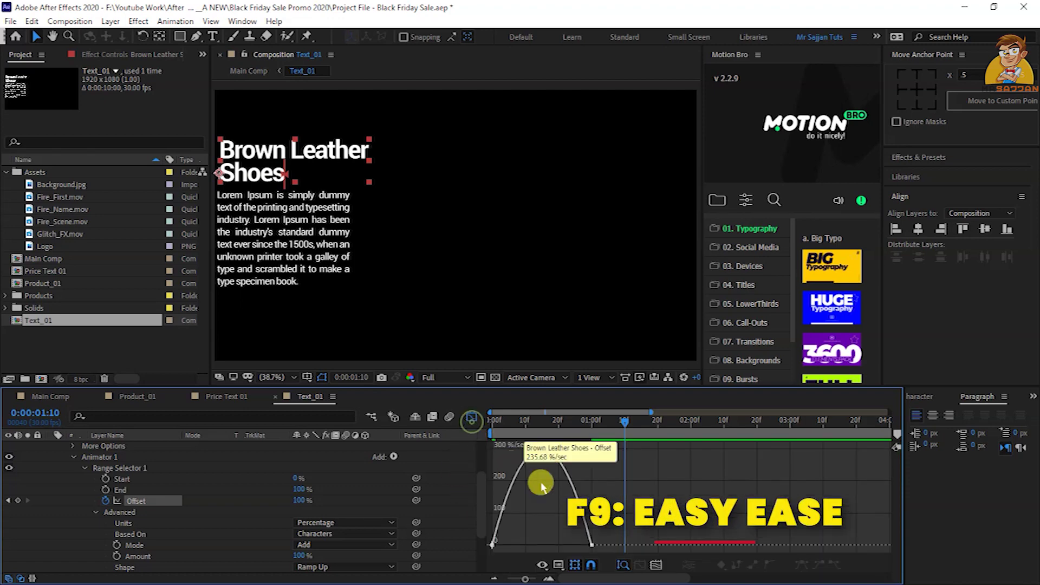
drag(574, 544, 562, 544)
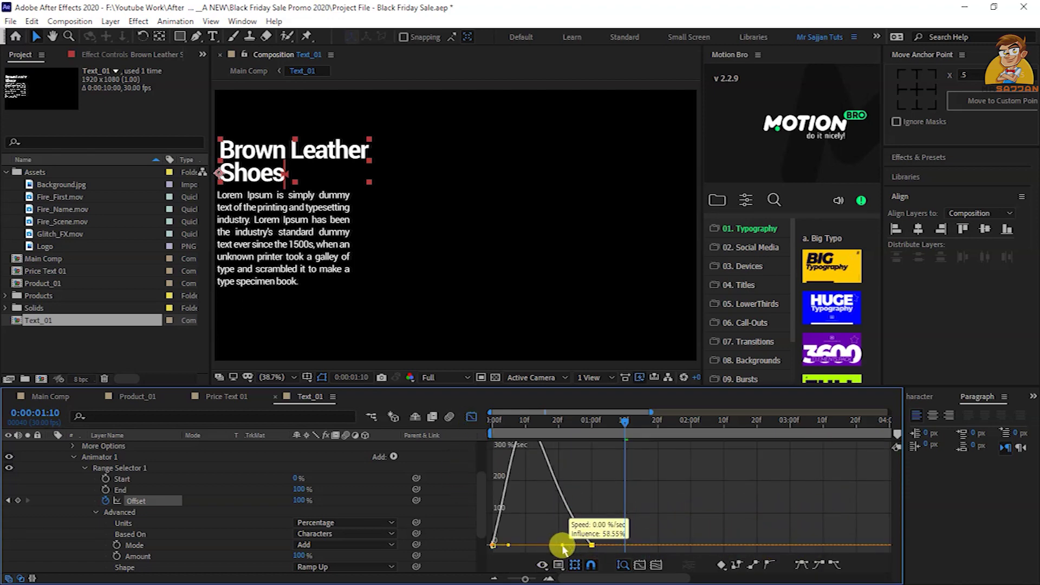
click(471, 420)
click(495, 428)
key(space)
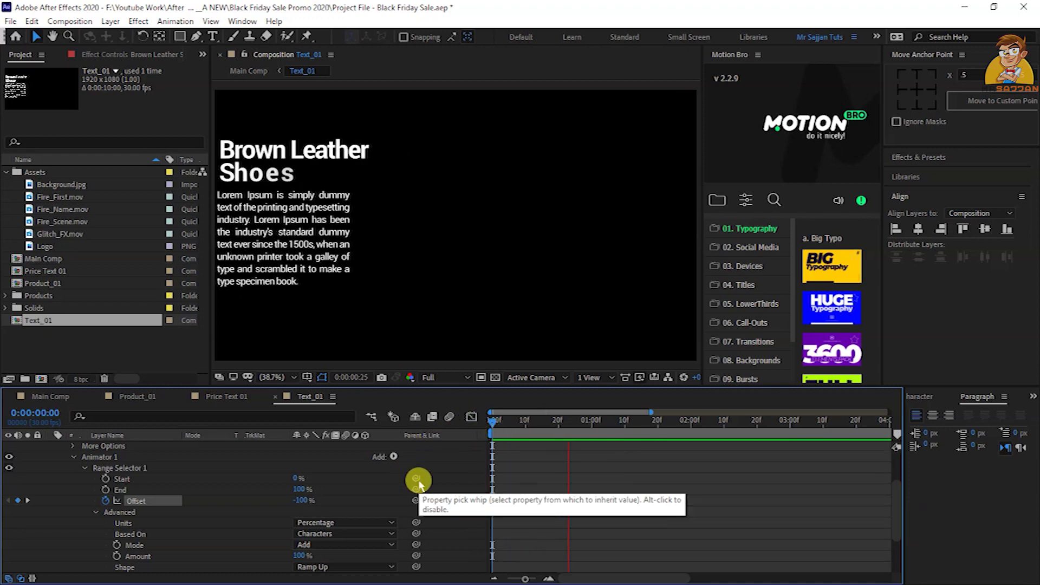
key(space)
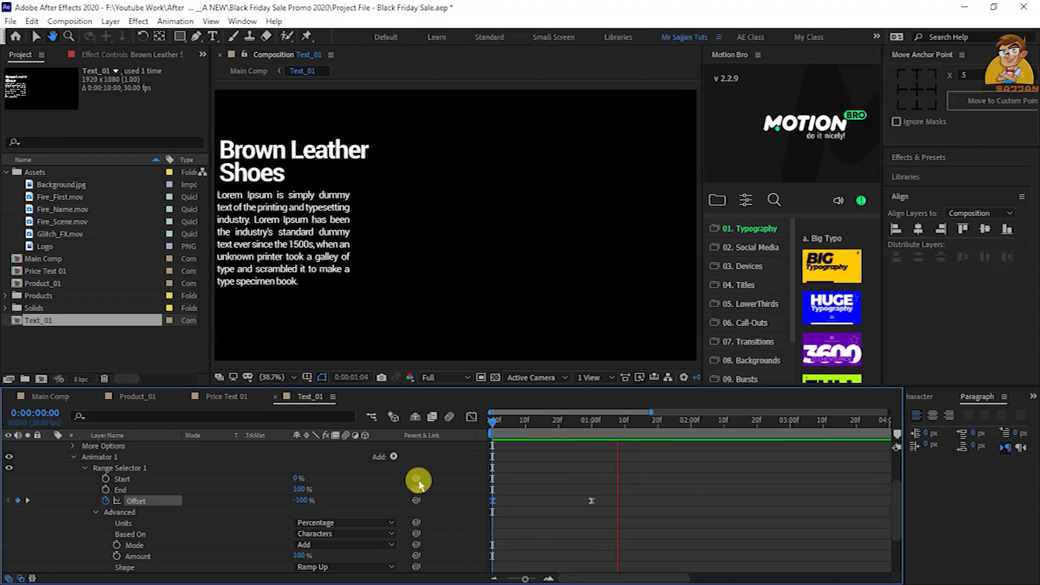
click(124, 448)
Add a text animator with Opacity and Position properties to the Lorem Ipsum paragraph
click(50, 448)
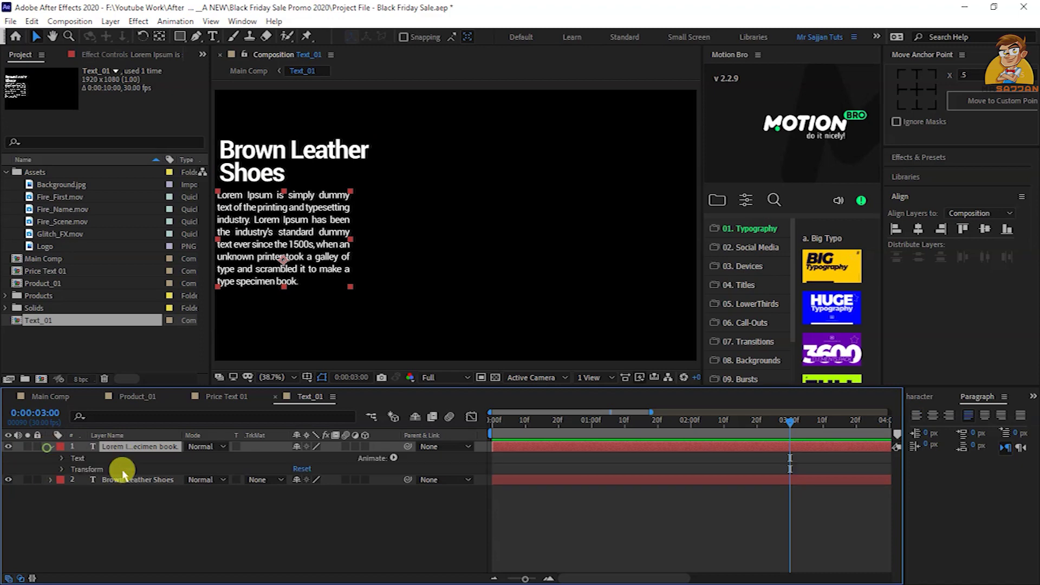
click(393, 458)
click(433, 283)
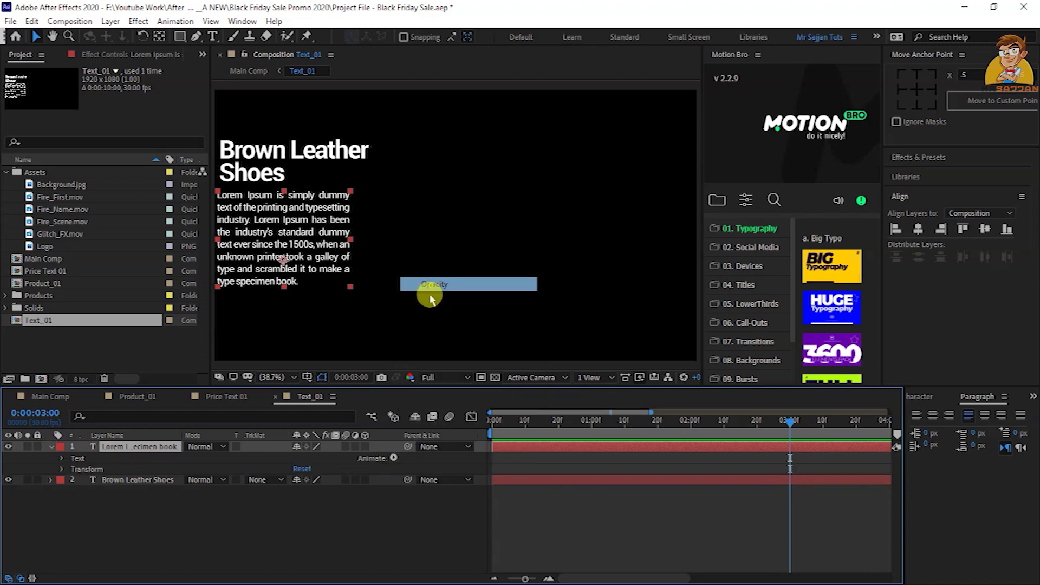
click(394, 457)
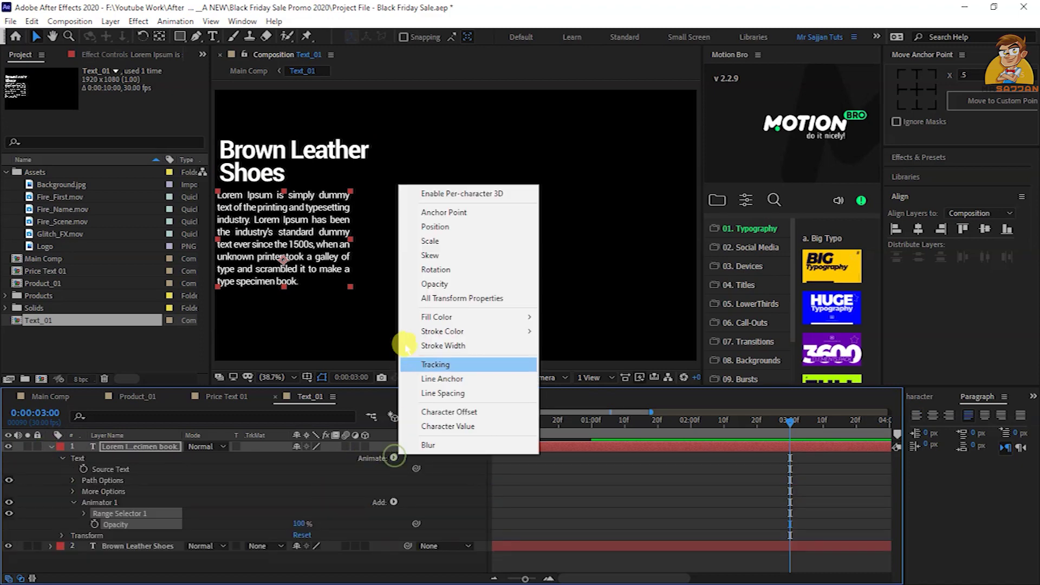
click(436, 227)
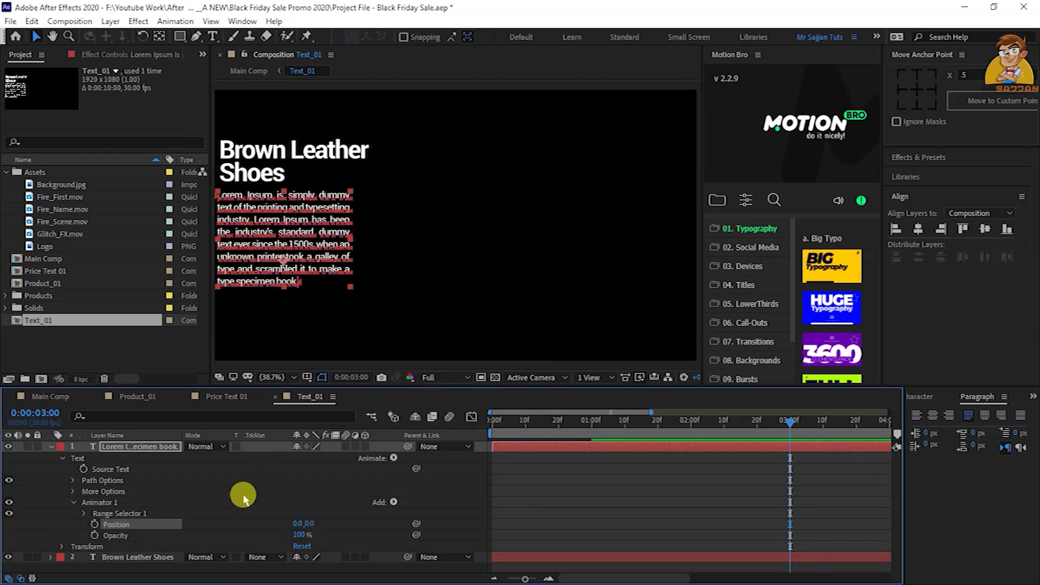
Keyframe the paragraph's range Offset from -100% at 0s to 100% at one second
click(83, 513)
scroll(213, 485, down, 3)
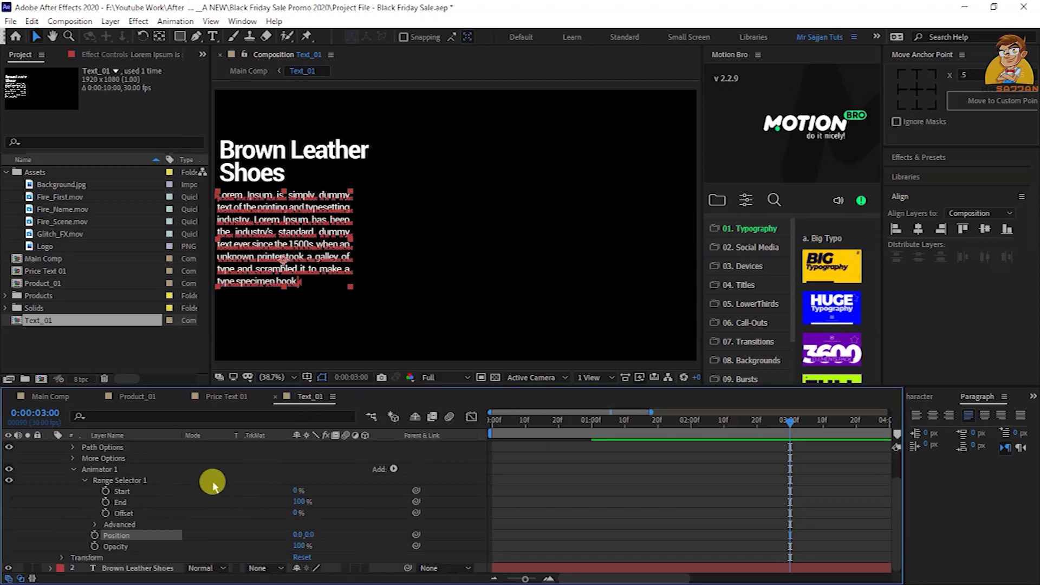
click(594, 438)
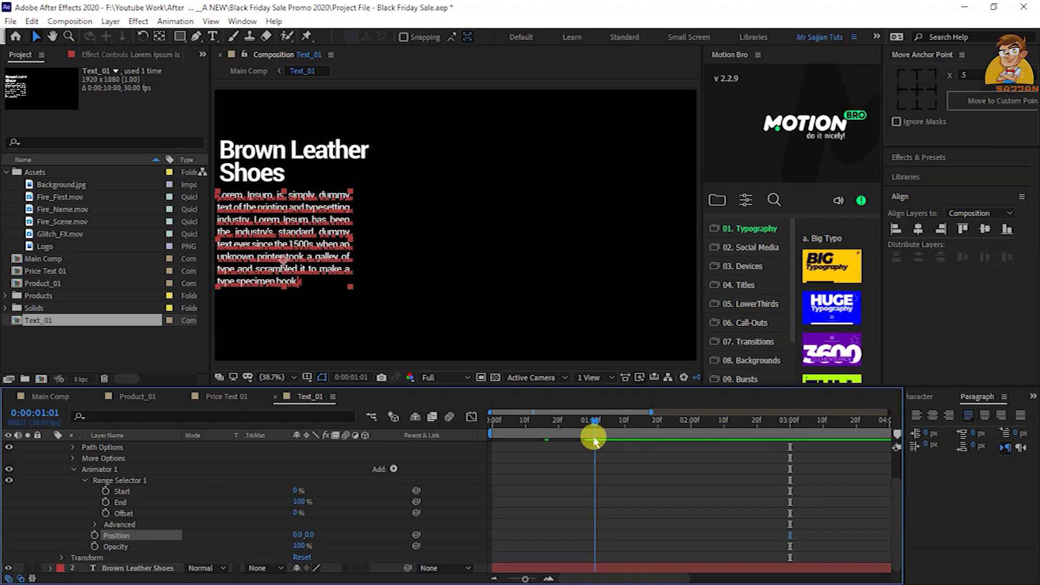
key(Home)
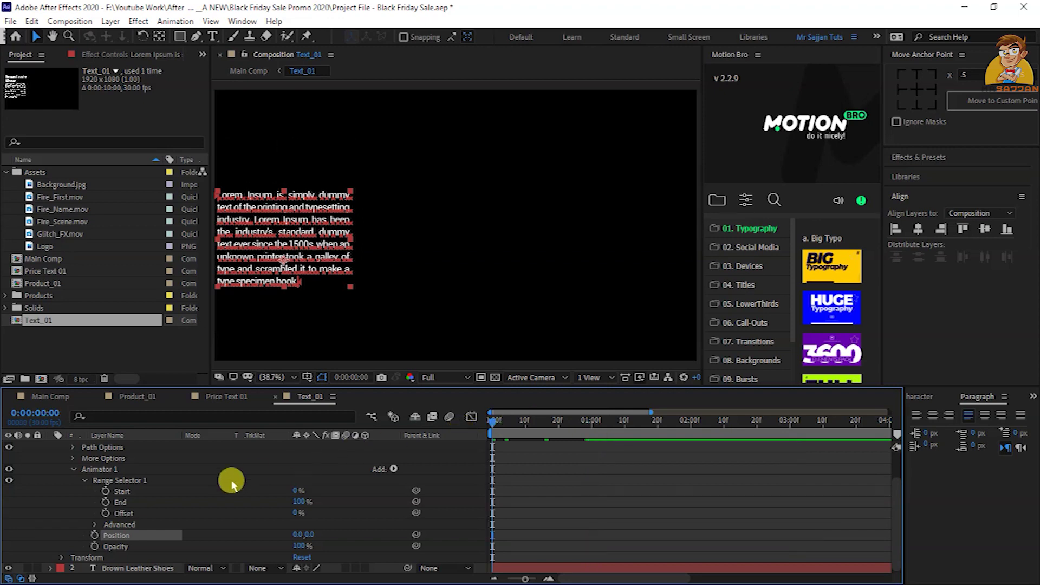
click(106, 513)
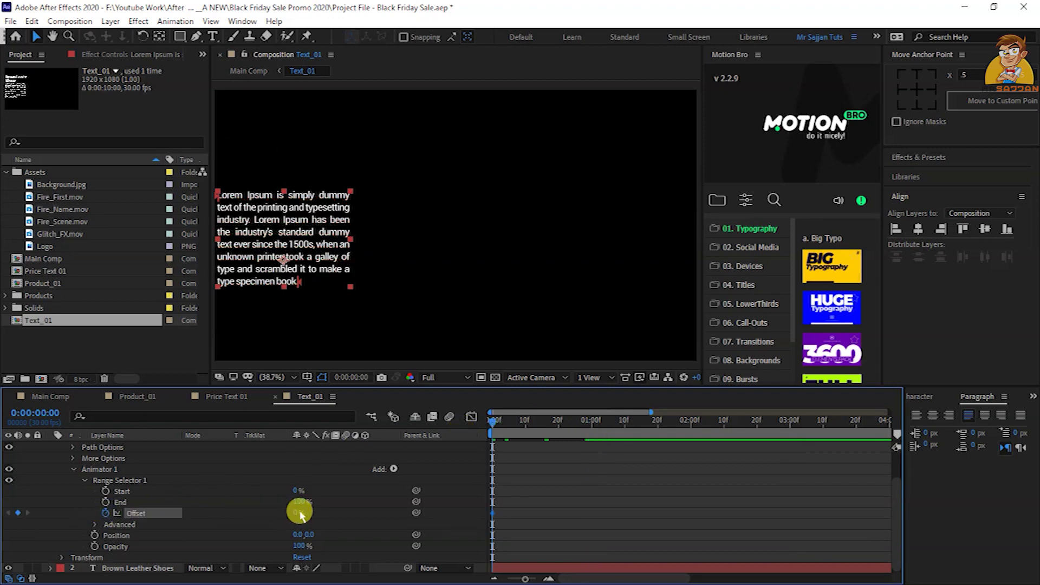
drag(290, 510, 117, 528)
drag(575, 431, 591, 428)
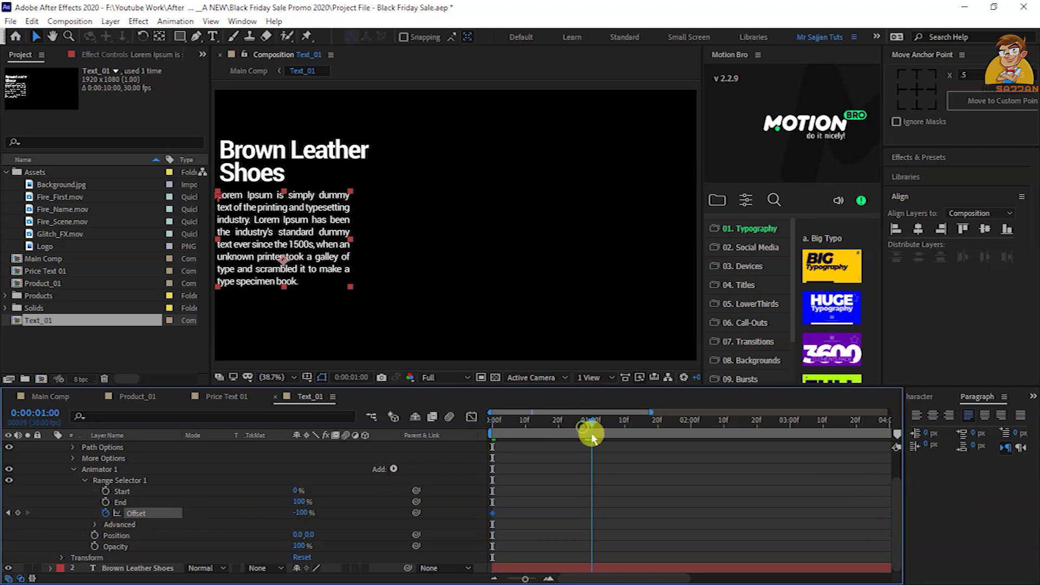
drag(310, 519, 494, 505)
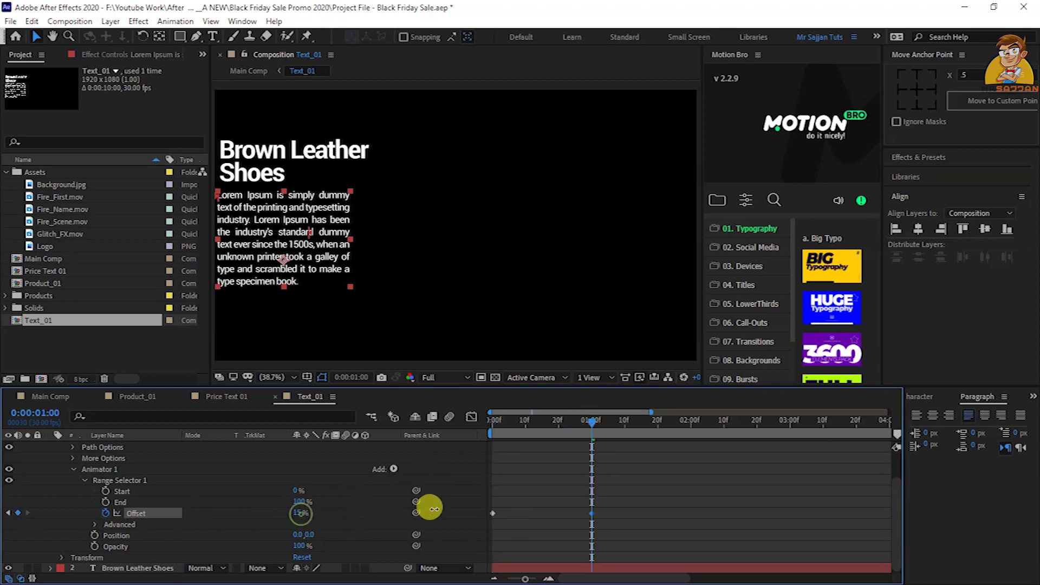
Set the paragraph animator's Opacity to 0% and Position to 0,142
drag(297, 545, 135, 552)
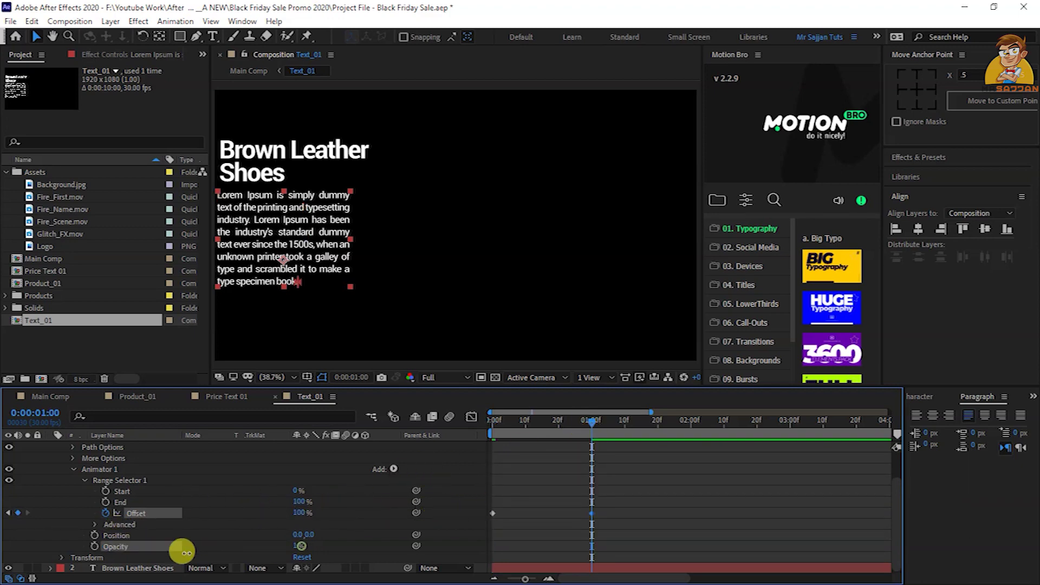
click(557, 422)
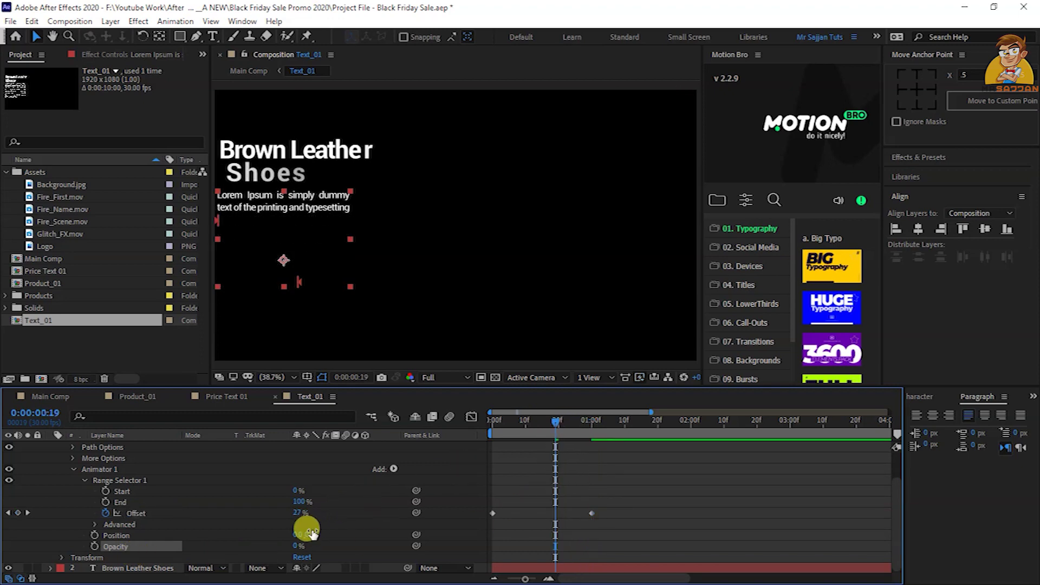
drag(311, 533, 408, 520)
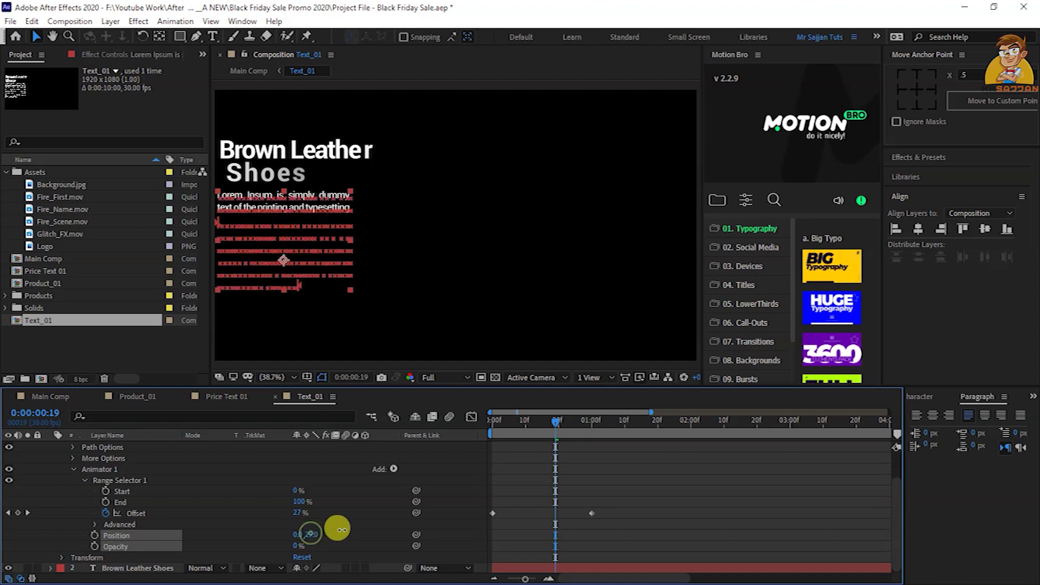
key(Page_Up)
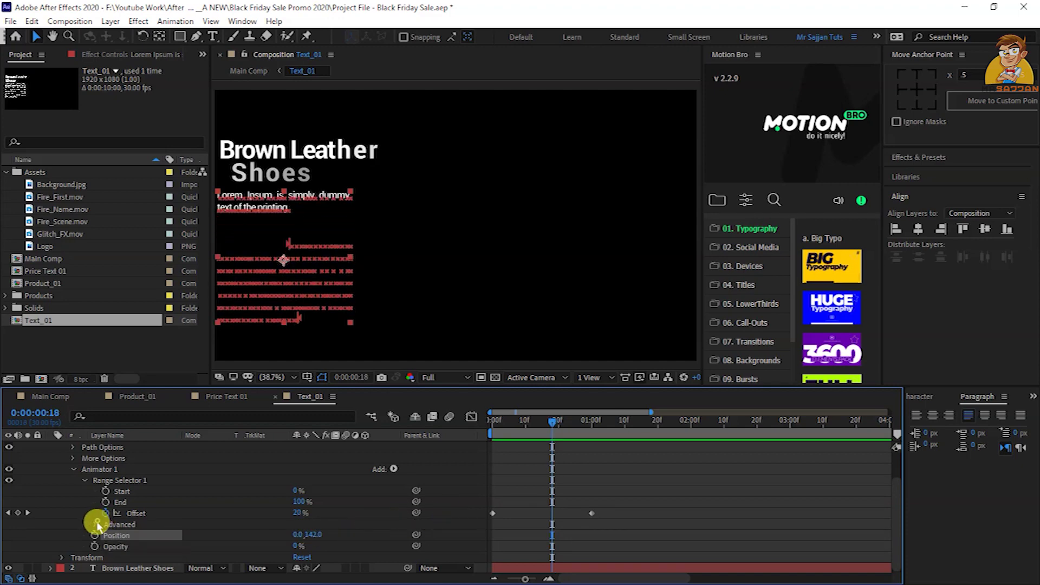
Set the paragraph's range selector shape to Ramp Up
click(95, 524)
scroll(116, 531, down, 2)
click(320, 522)
click(315, 451)
scroll(463, 460, up, 3)
Easy-ease the Offset keyframes at about 86% influence in the Graph Editor and preview
drag(604, 521, 487, 555)
key(F9)
click(471, 416)
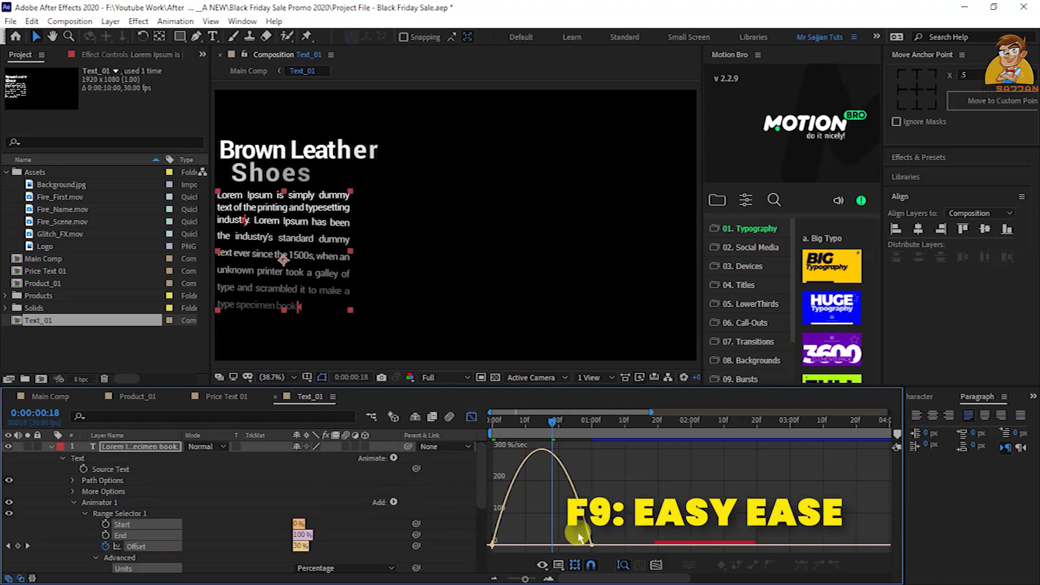
drag(575, 545, 550, 547)
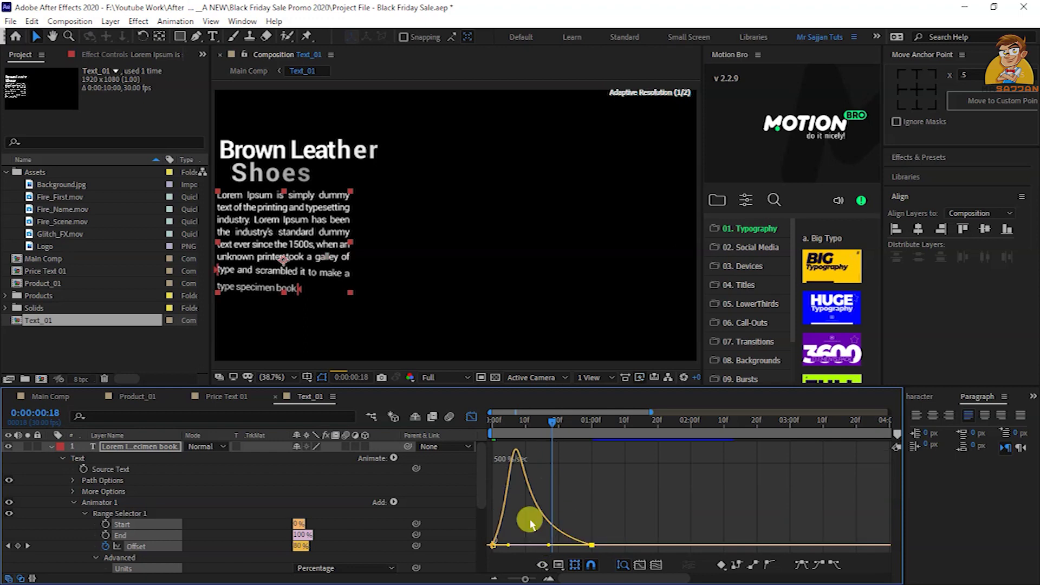
drag(510, 451, 504, 455)
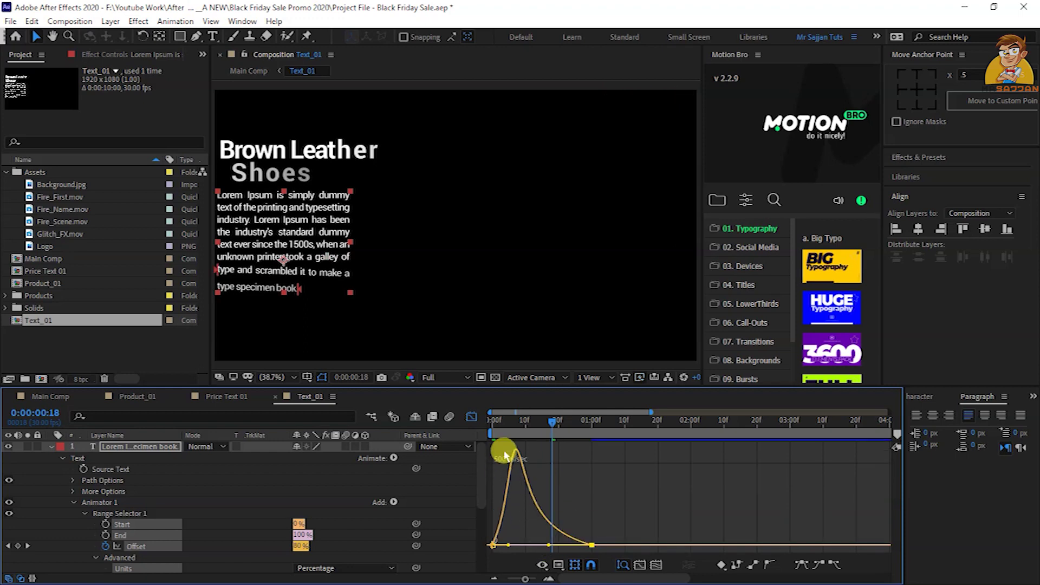
click(471, 417)
key(space)
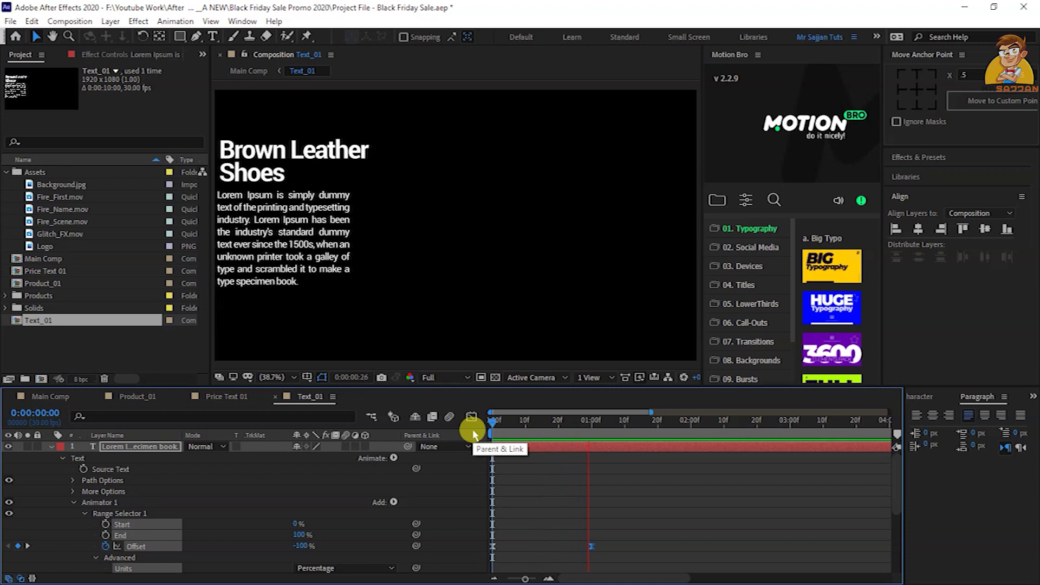
Change the paragraph fill colour to light grey CBCBCB and return to Main Comp
click(51, 446)
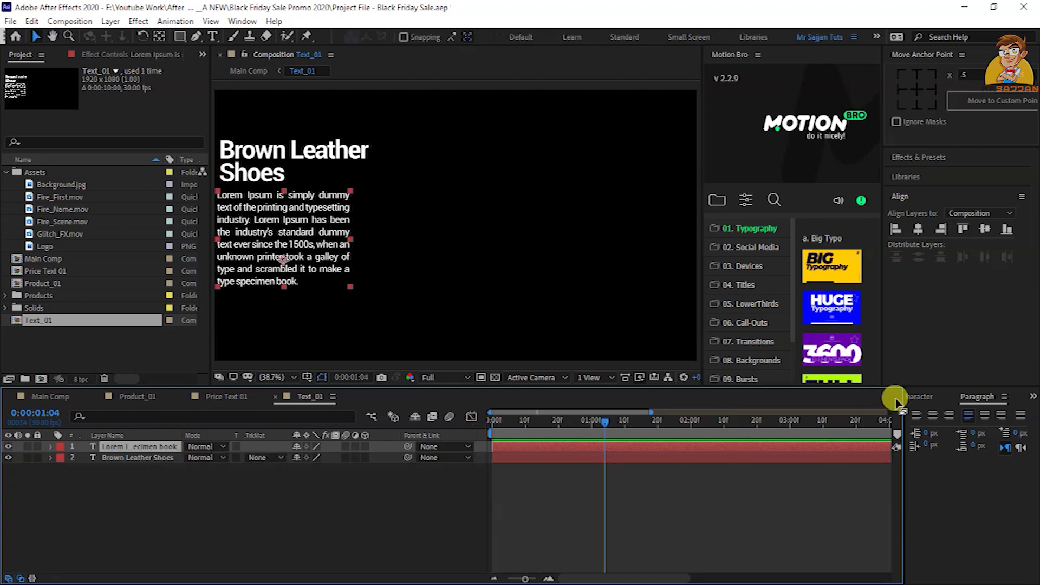
click(918, 398)
click(1014, 421)
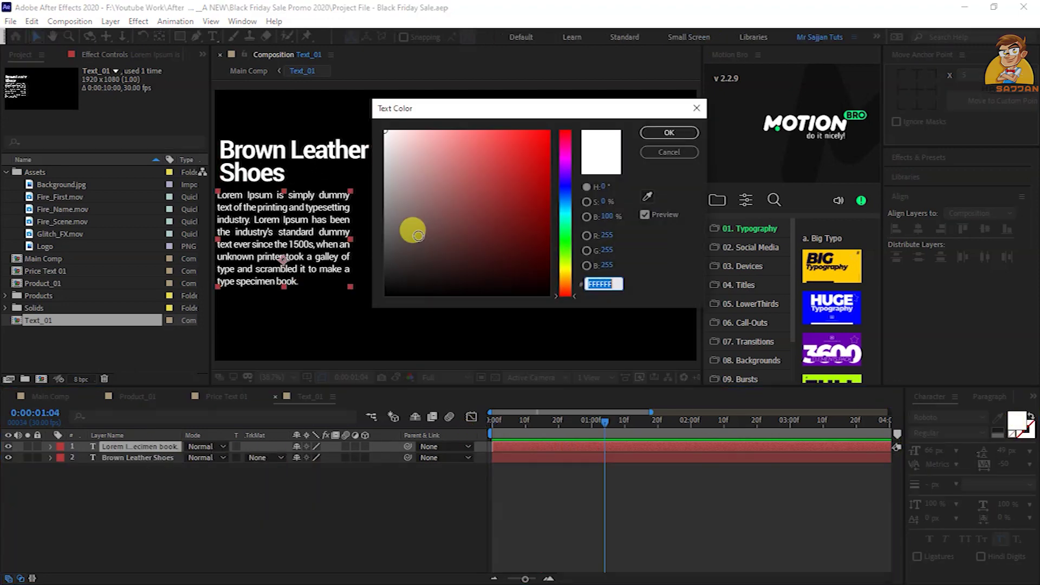
drag(388, 134, 378, 163)
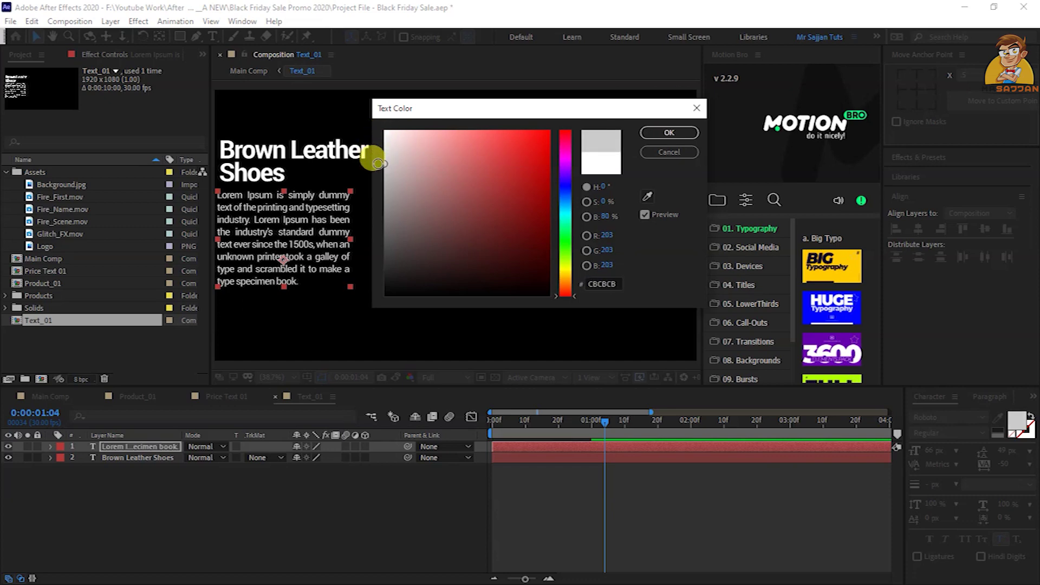
click(669, 133)
click(54, 397)
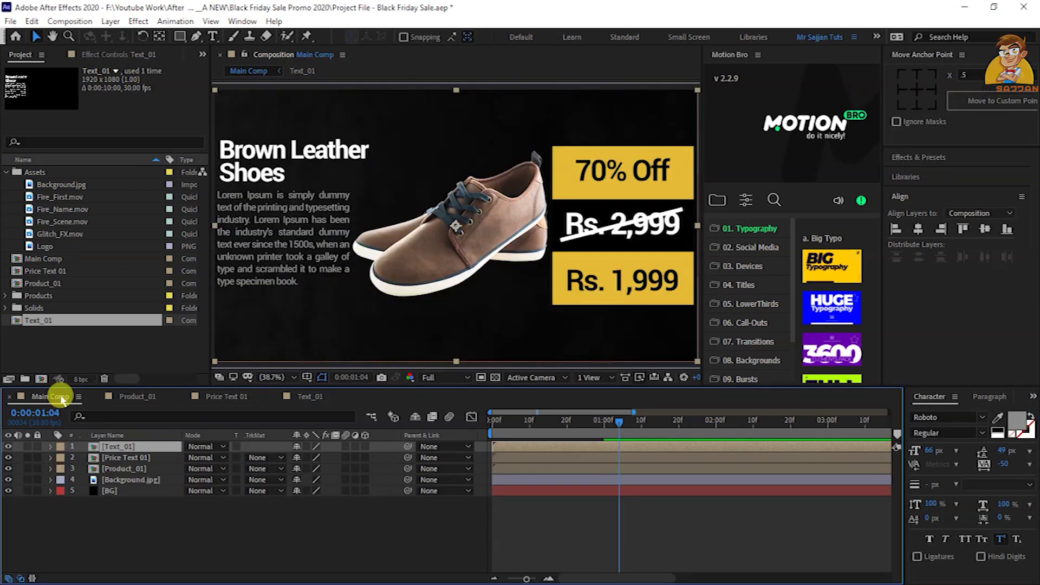
Create a new 600x200 composition named Logo_01
click(68, 406)
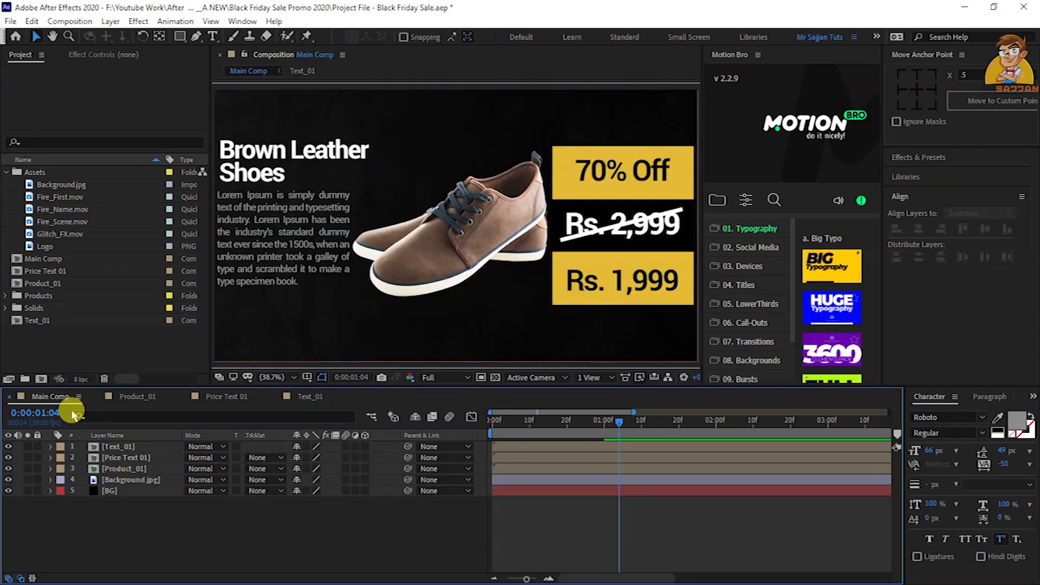
click(43, 378)
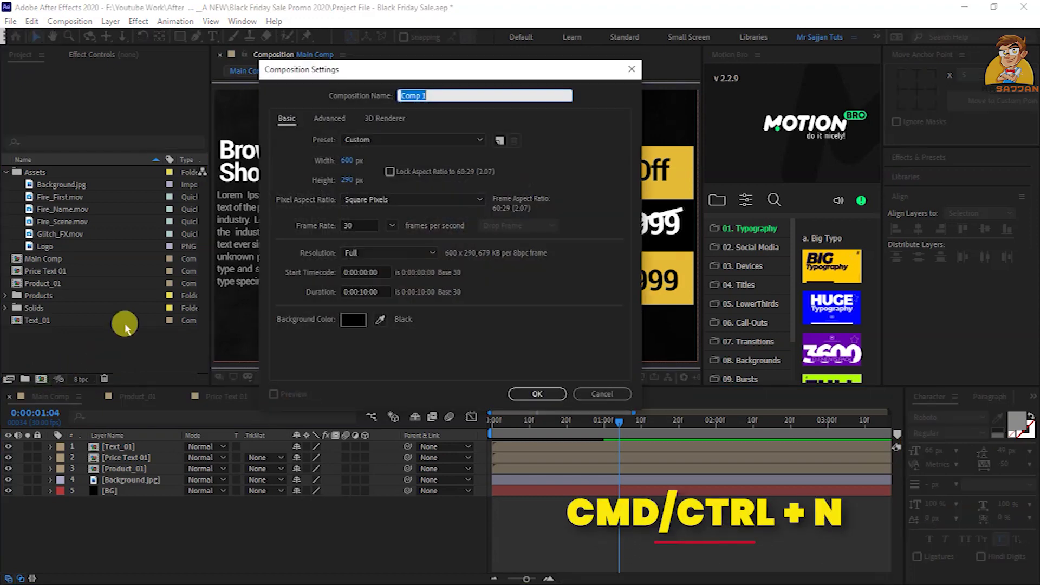
text(Logo_)
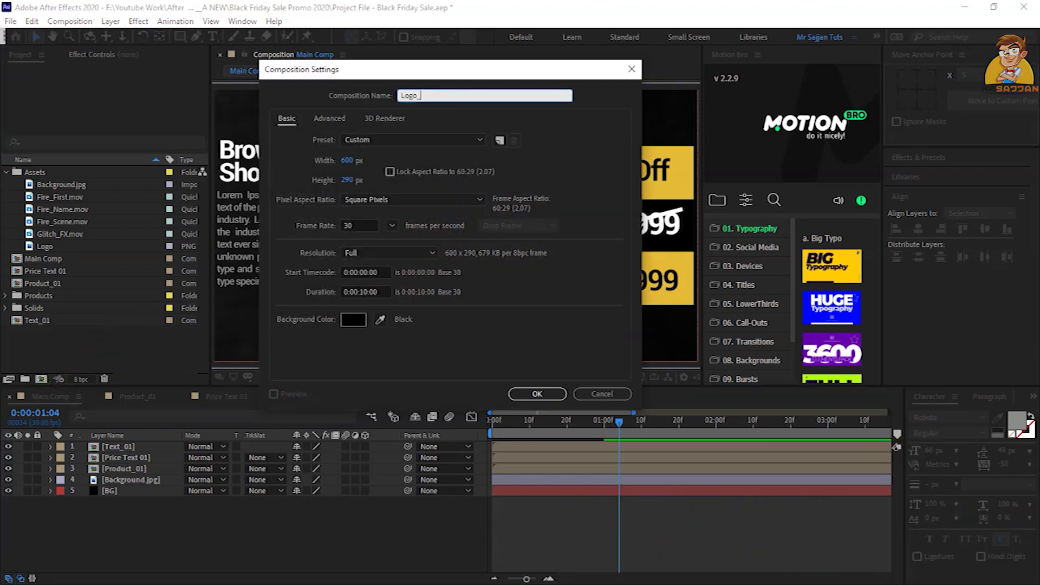
text(01)
key(Tab)
key(Tab)
text(00)
key(Return)
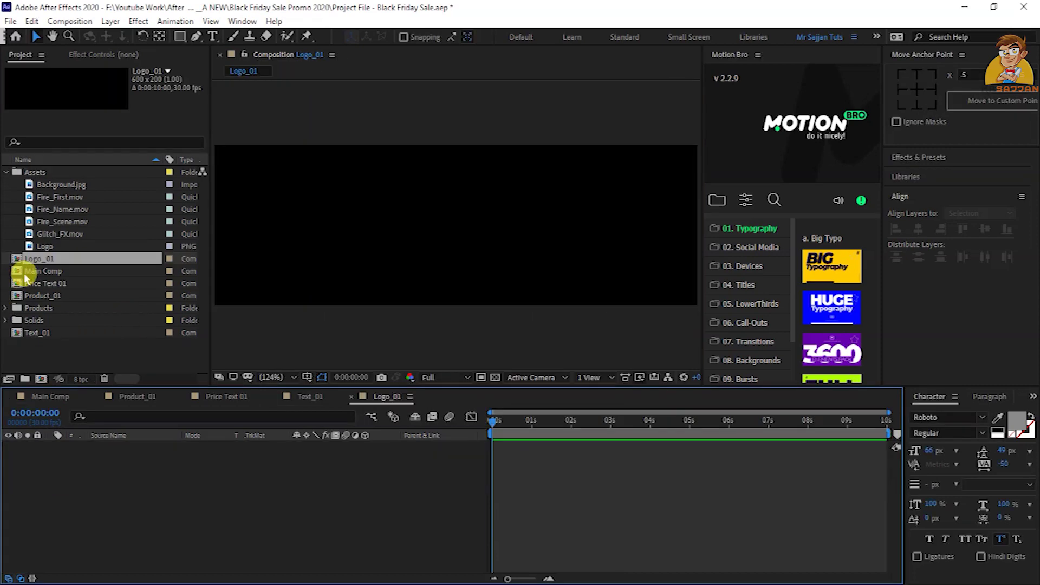
Add the Logo image at 32% scale on the left edge and start a text layer beside it
drag(44, 246, 251, 482)
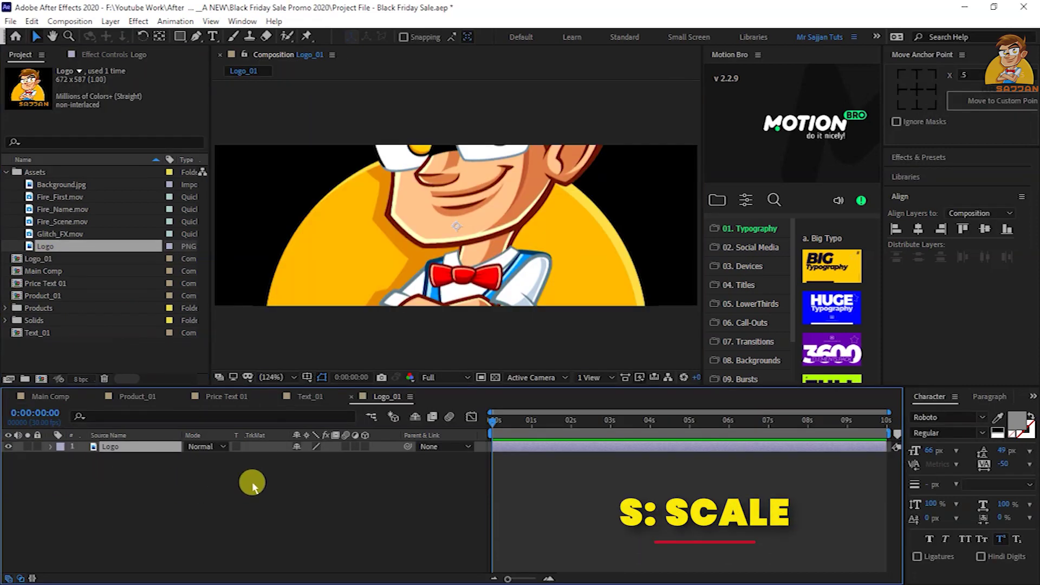
key(s)
drag(324, 458, 283, 460)
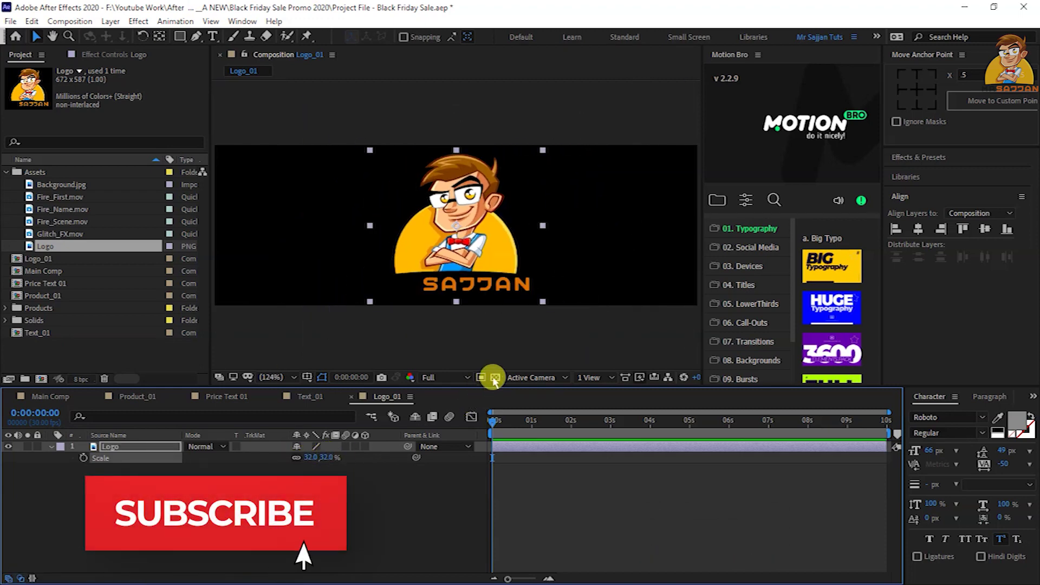
click(495, 378)
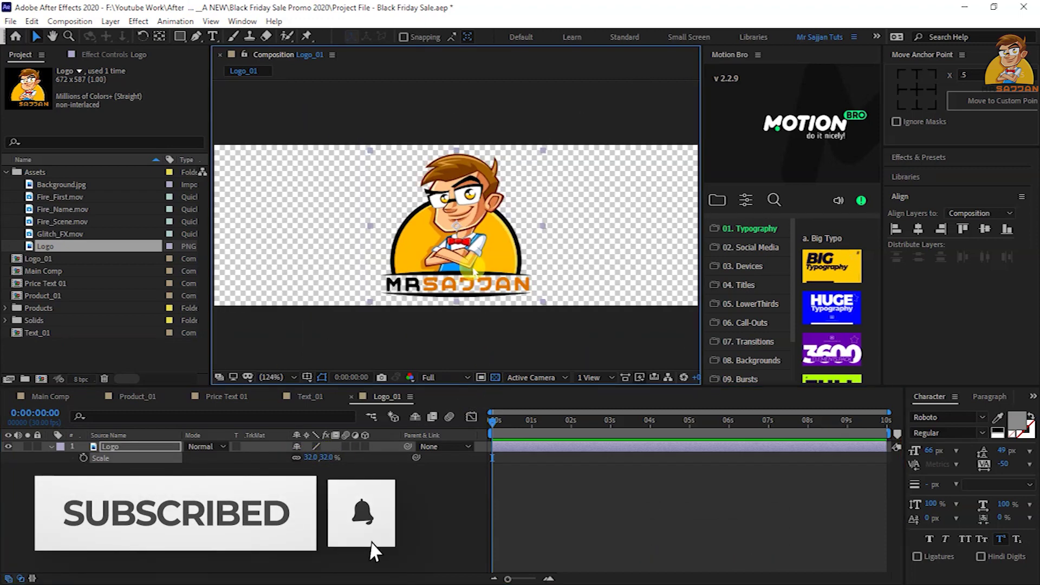
drag(474, 272, 311, 252)
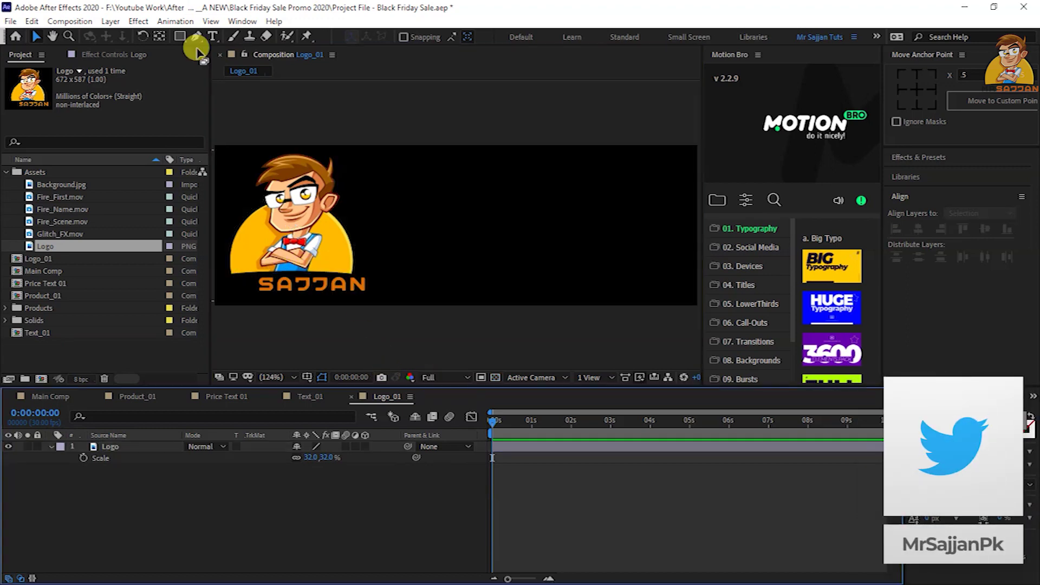
click(212, 36)
click(415, 203)
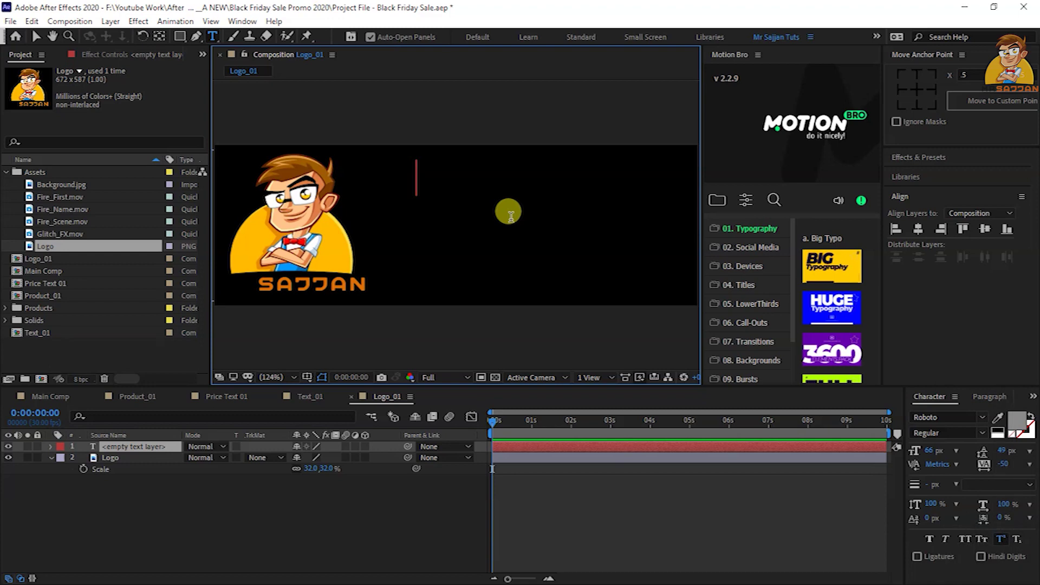
Type 'Mr Sajjan' as a white Roboto Black 105 px title with wider letter spacing
text(Mr Sajjan)
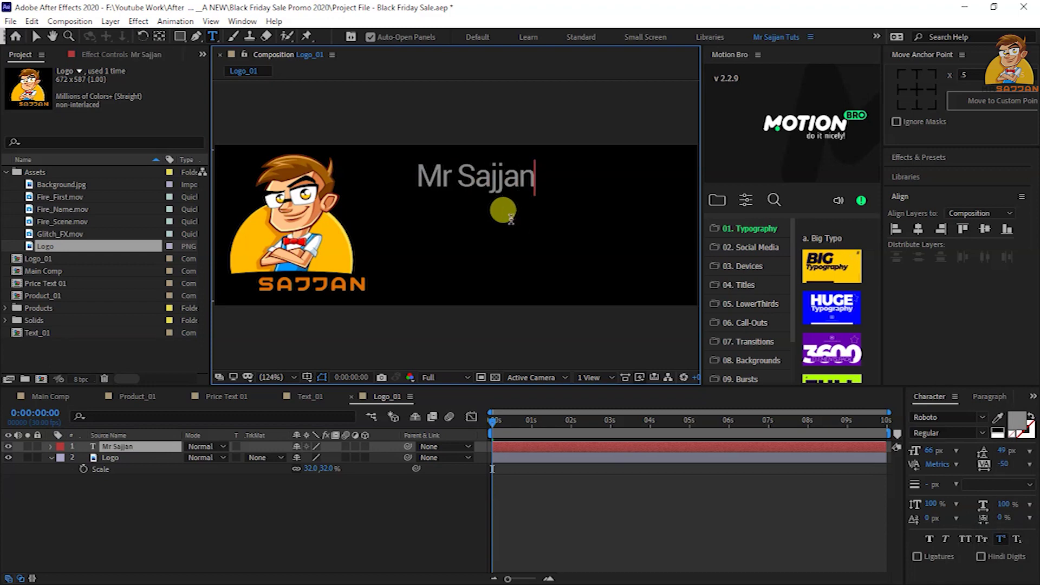
key(ctrl+a)
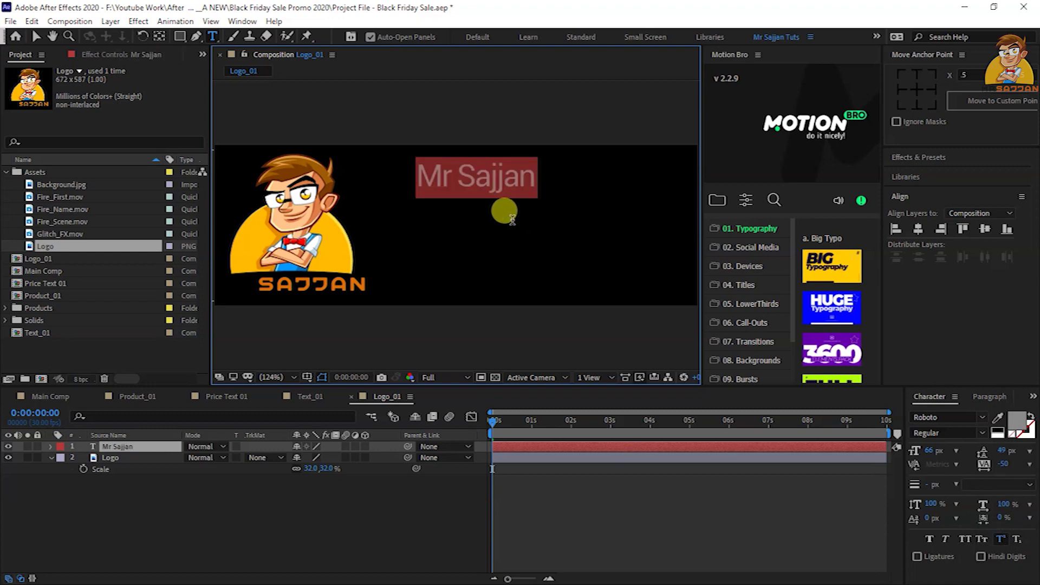
drag(936, 457, 963, 454)
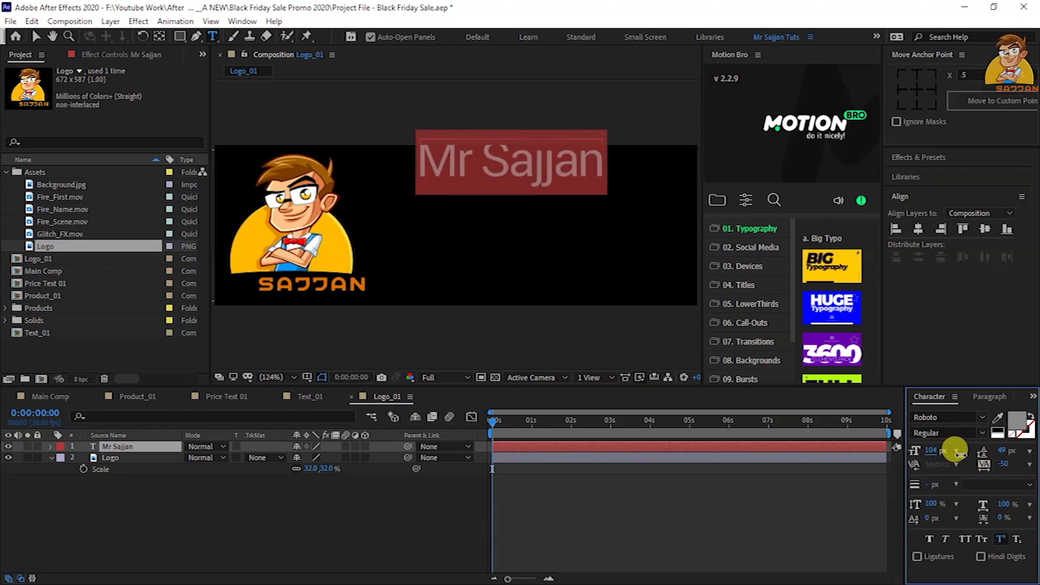
click(981, 433)
click(966, 405)
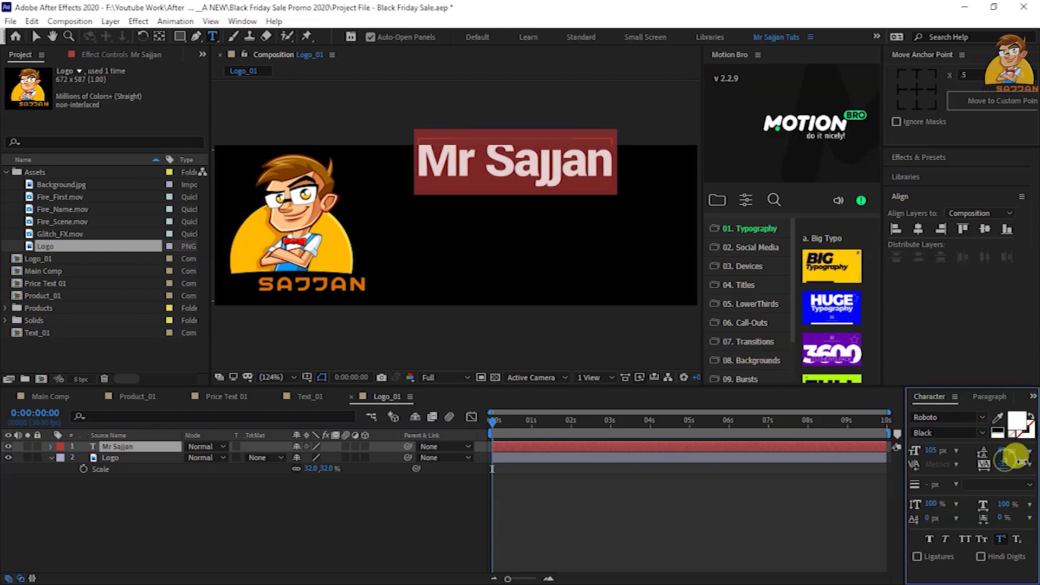
drag(1002, 443, 1031, 458)
click(36, 36)
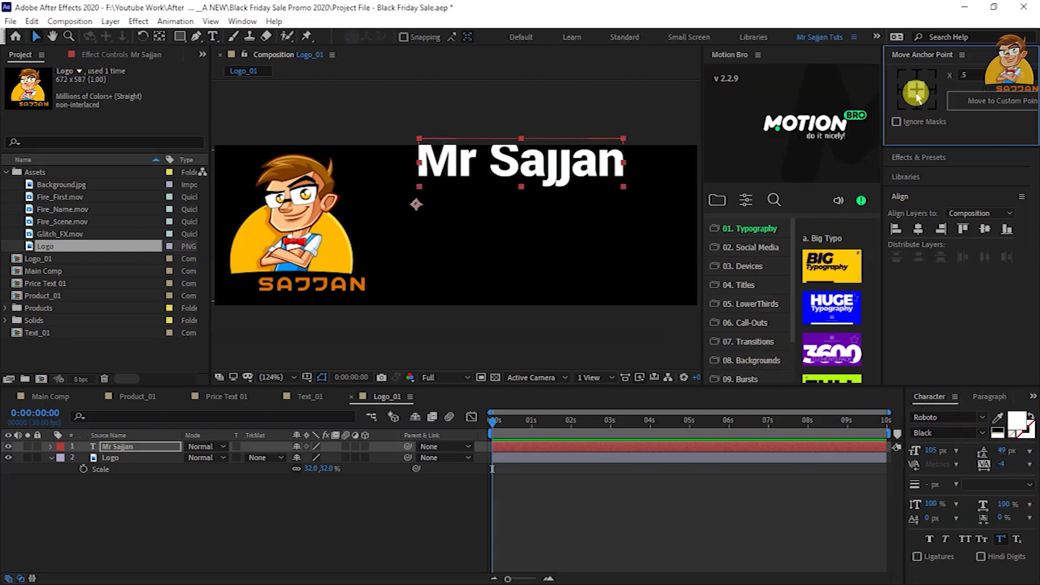
Move the title beside the logo and stack a duplicate line below it
mouse_move(555, 164)
mouse_down()
mouse_move(536, 206)
mouse_move(543, 198)
mouse_up()
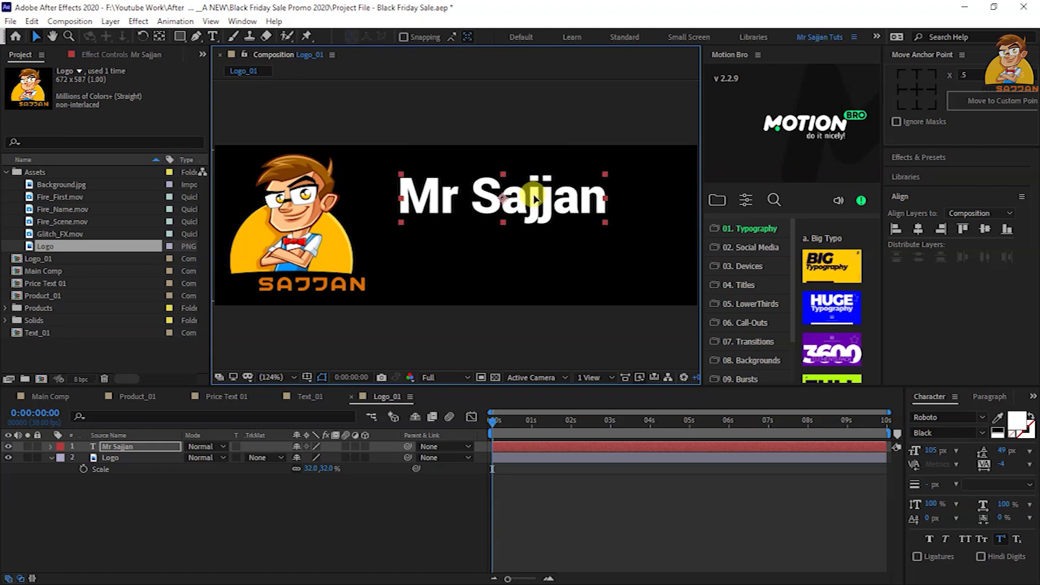
key(ctrl+d)
drag(528, 214, 530, 267)
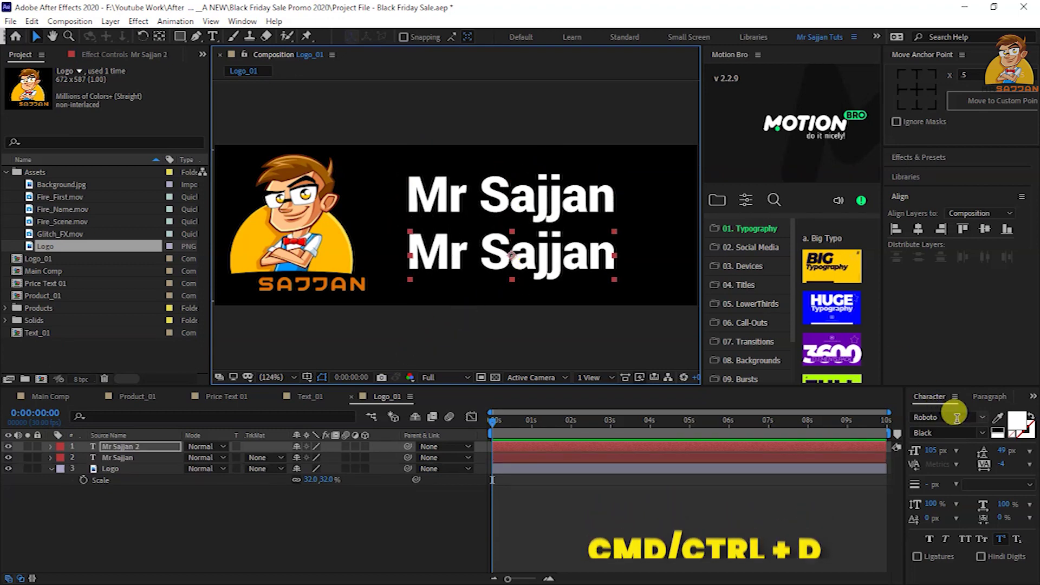
Turn the copy into a 'Creative Designer' subtitle in Light weight at 71 px, centered under the title
click(980, 433)
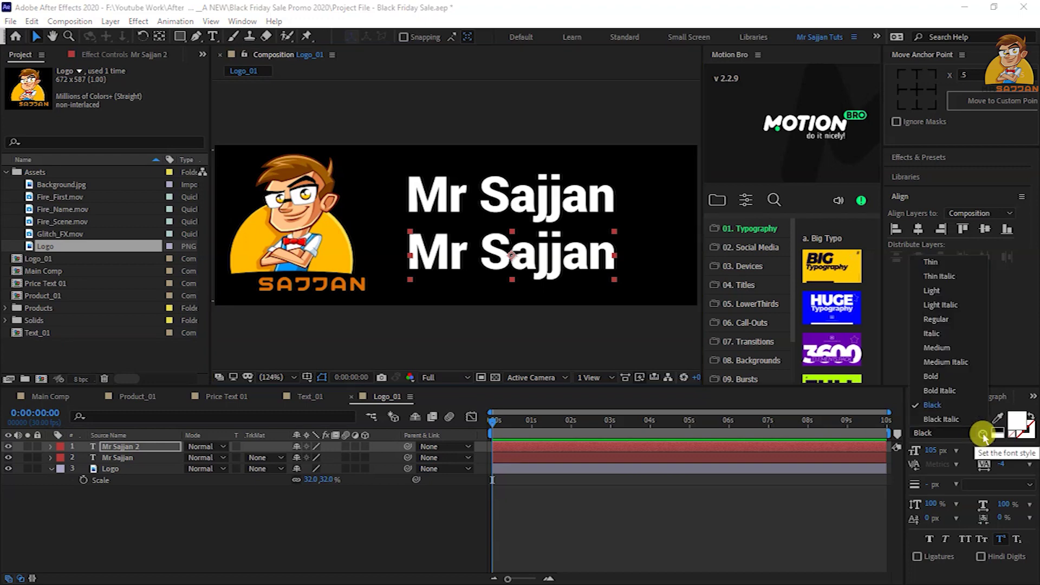
click(941, 295)
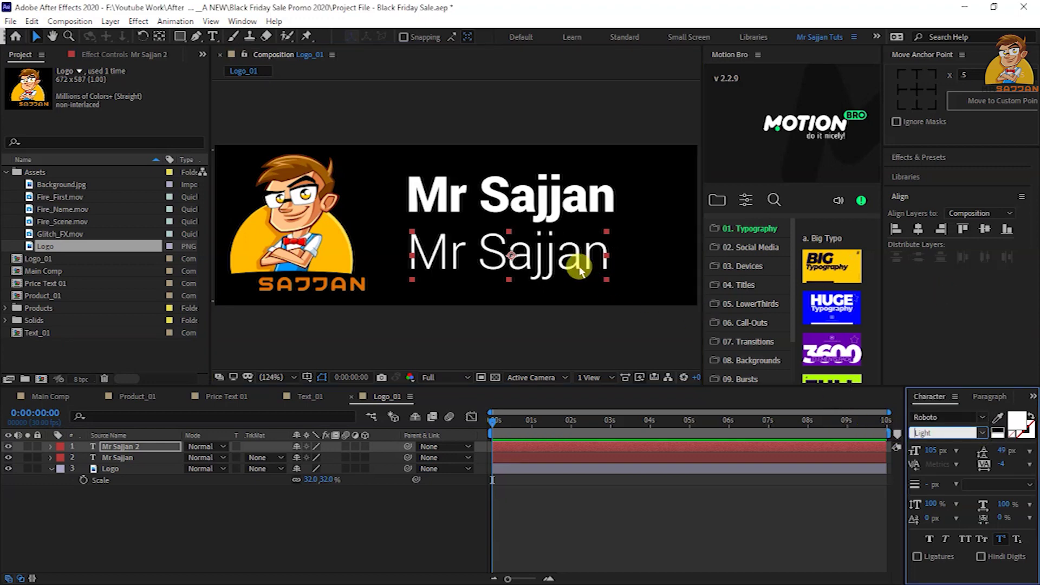
double_click(557, 256)
text(Creative Design)
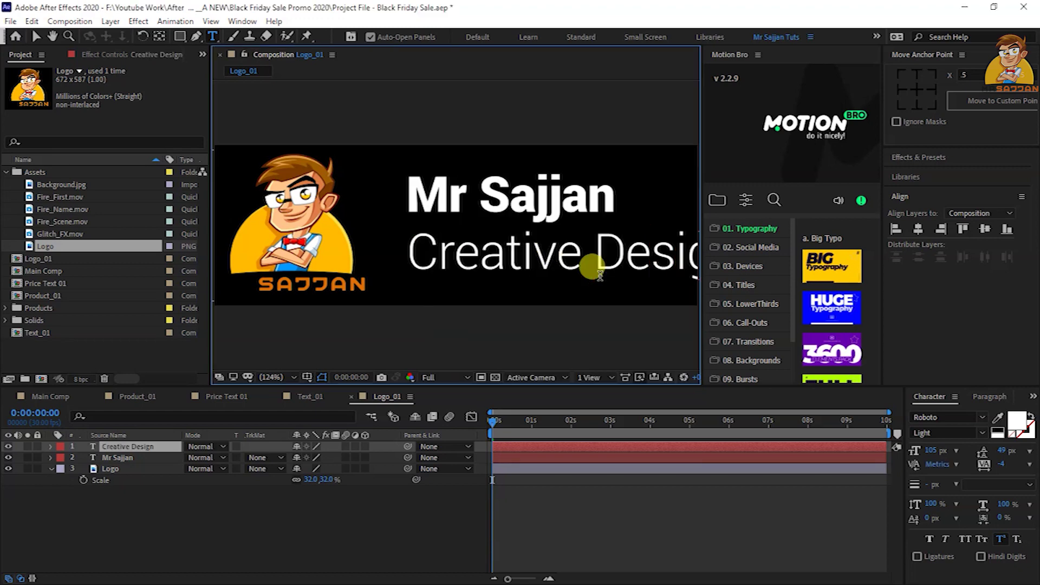
text(er)
key(ctrl+a)
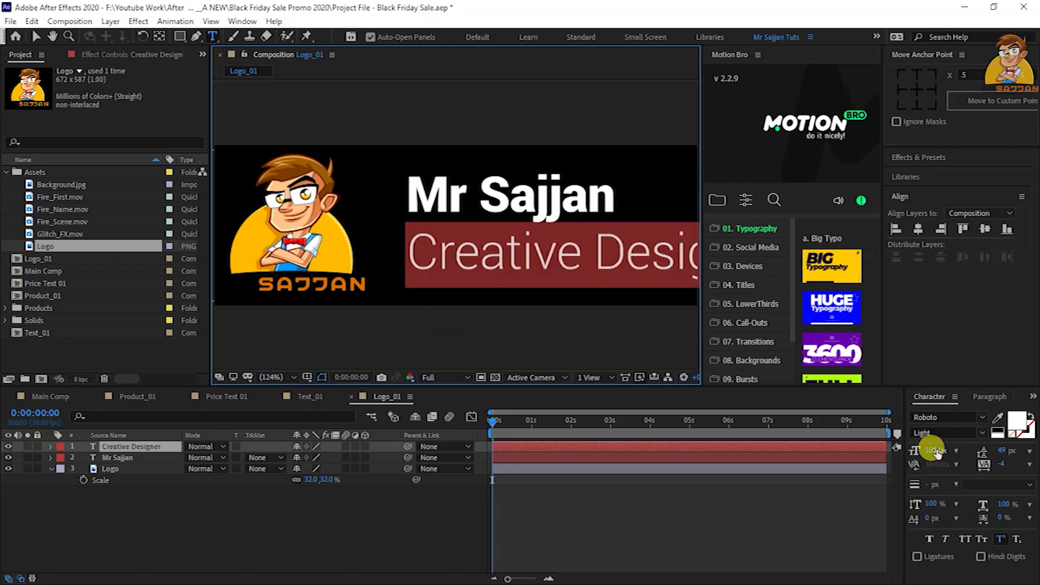
drag(937, 453, 912, 450)
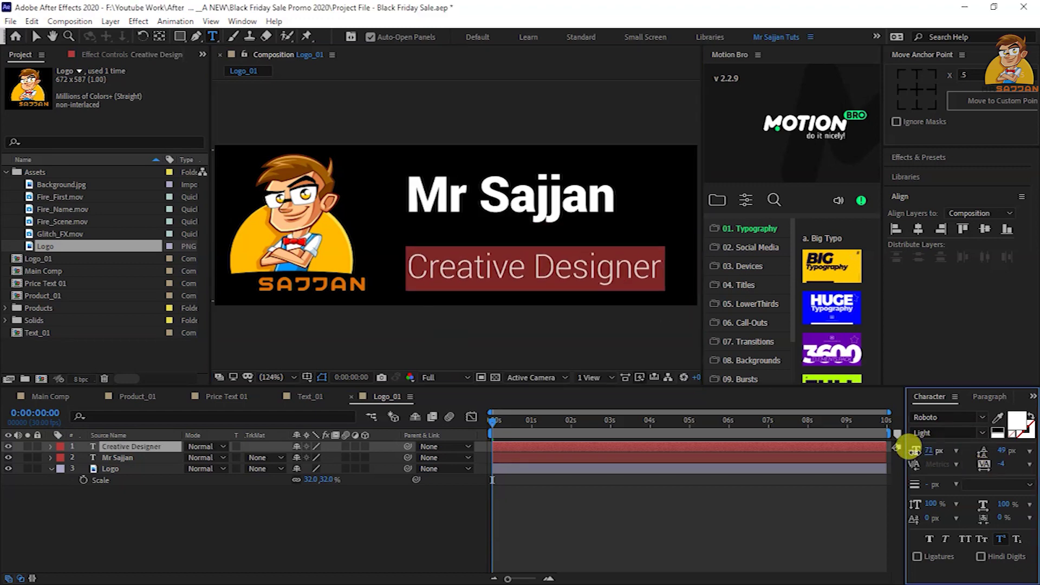
click(917, 94)
key(v)
drag(573, 264, 557, 255)
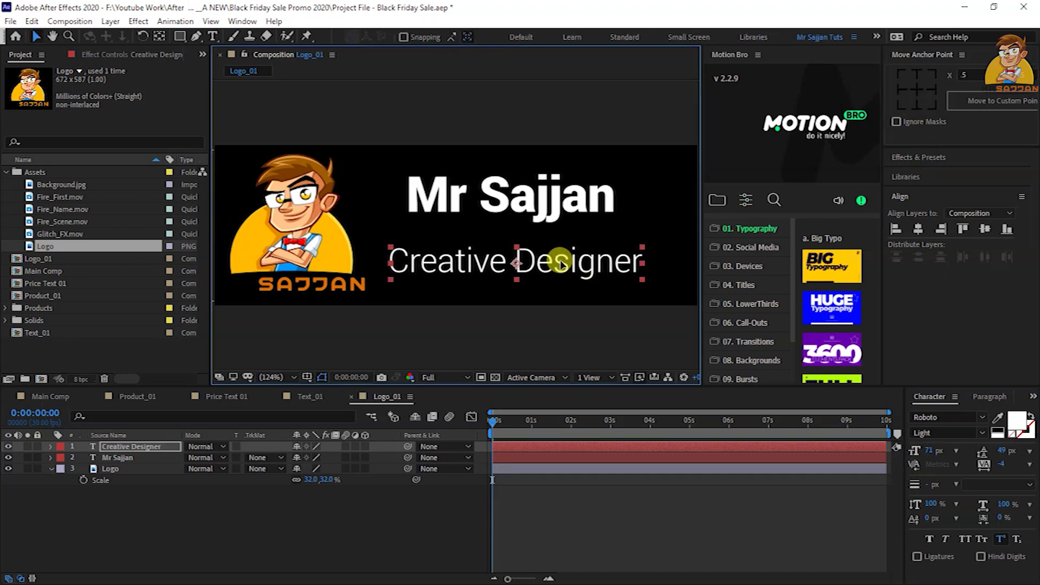
Widen the Mr Sajjan tracking and shift it left to align with the subtitle
click(539, 196)
drag(1003, 465, 1031, 335)
drag(574, 211, 537, 211)
click(594, 260)
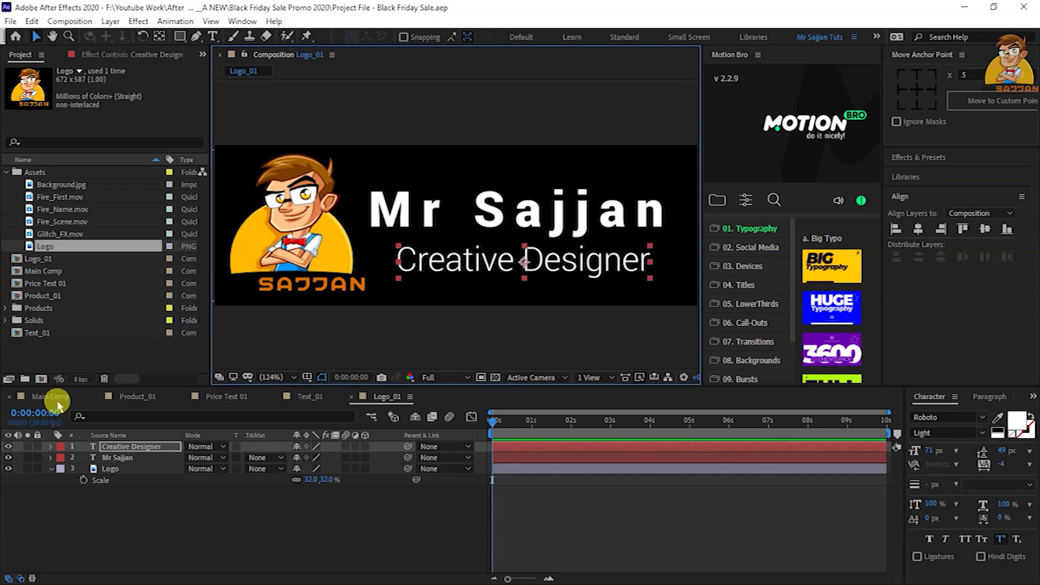
Add the Logo_01 comp to the Main Comp and move it to the top-left corner
click(54, 399)
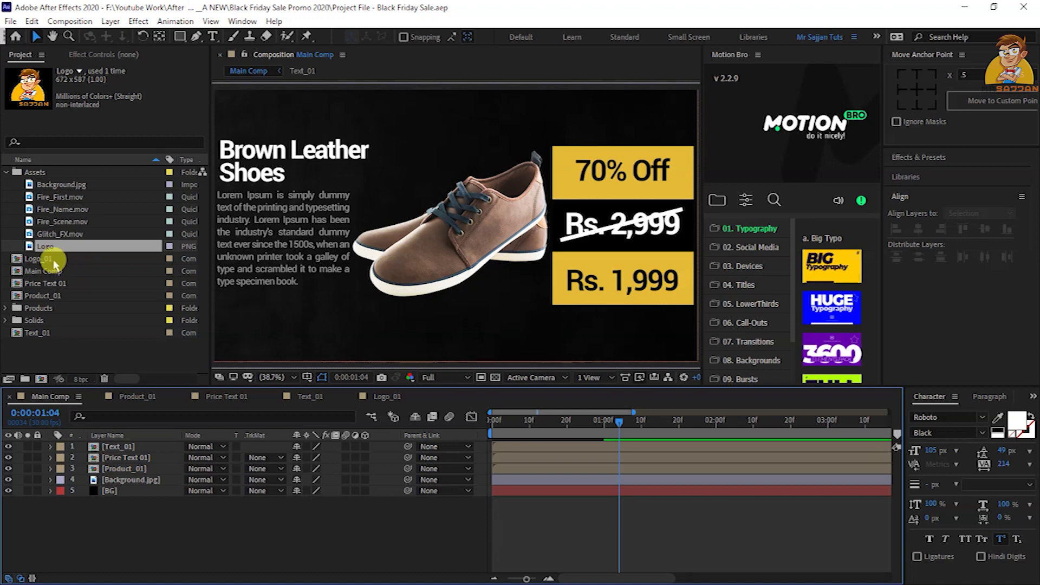
drag(54, 260, 127, 445)
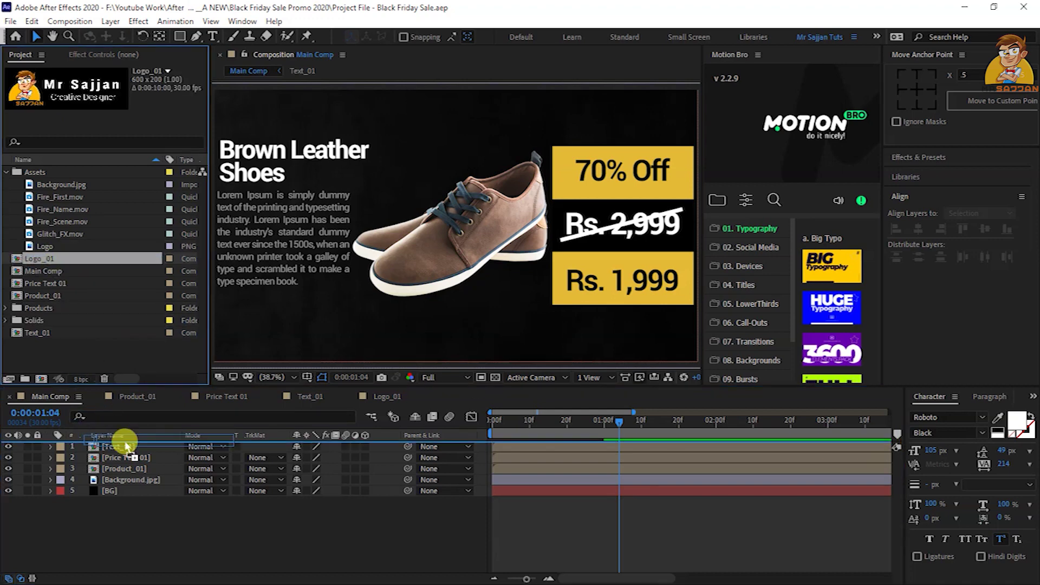
mouse_move(438, 301)
mouse_down()
mouse_move(304, 116)
mouse_move(283, 115)
mouse_up()
Scale the logo down to 56% and nudge it slightly left
key(s)
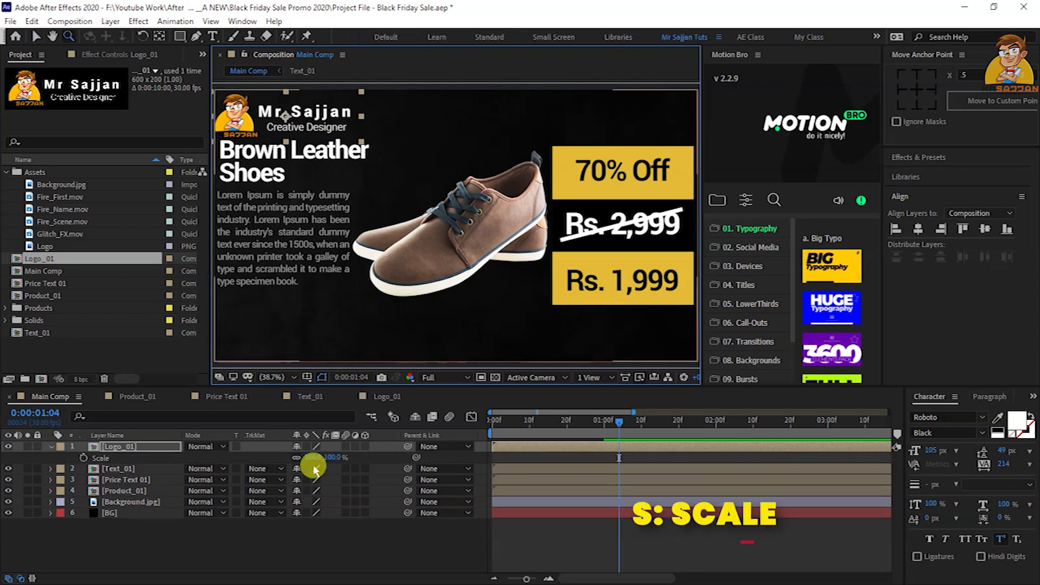
drag(314, 457, 293, 459)
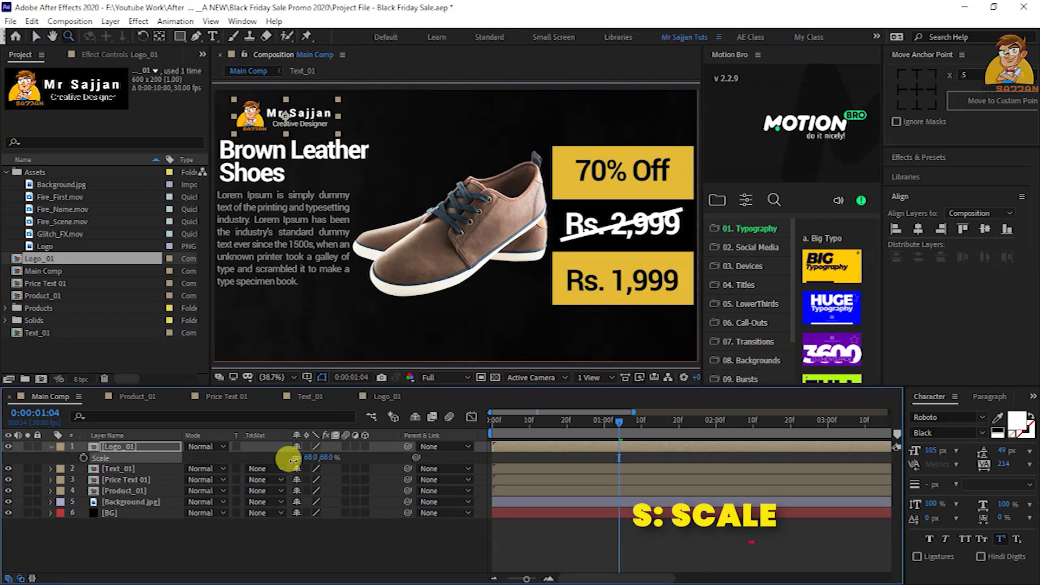
drag(293, 459, 279, 459)
click(265, 106)
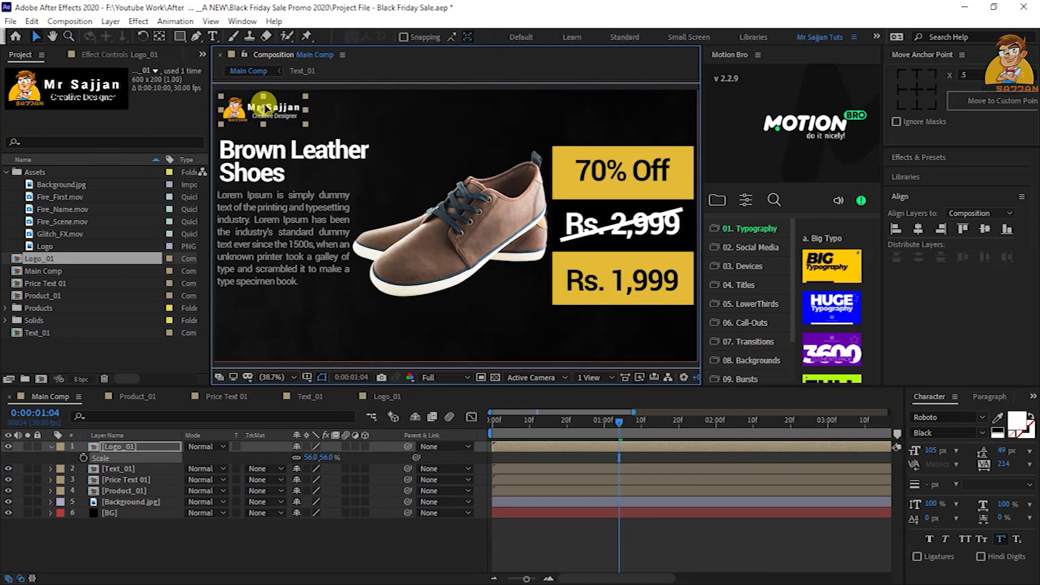
drag(262, 106, 261, 106)
key(p)
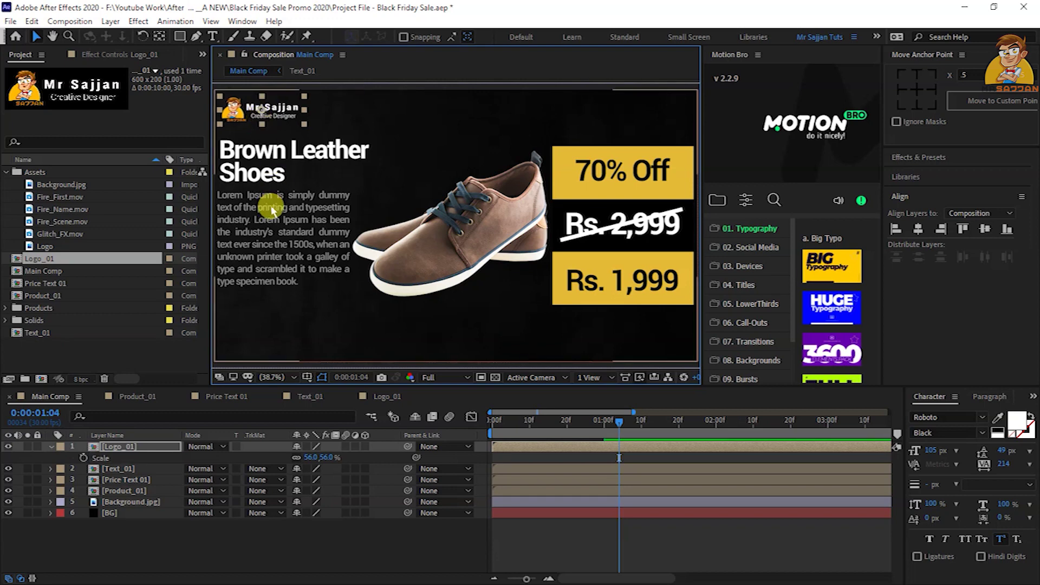
click(601, 432)
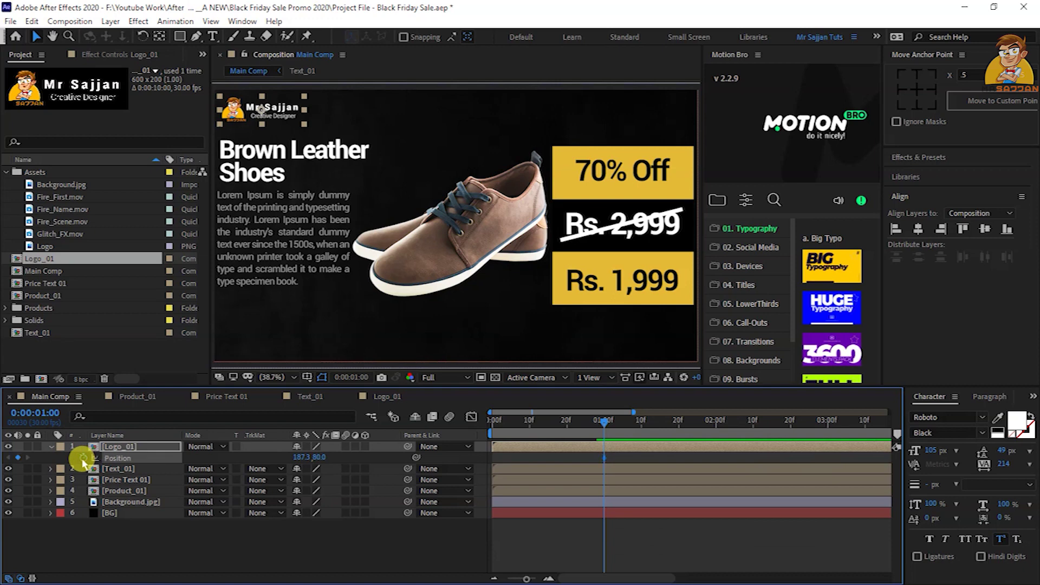
Slide the logo in from -168.7,80 at 0s to 187.3,80 at 1s with a strong decelerating ease
click(493, 423)
drag(300, 460, 185, 464)
key(F9)
drag(623, 459, 475, 477)
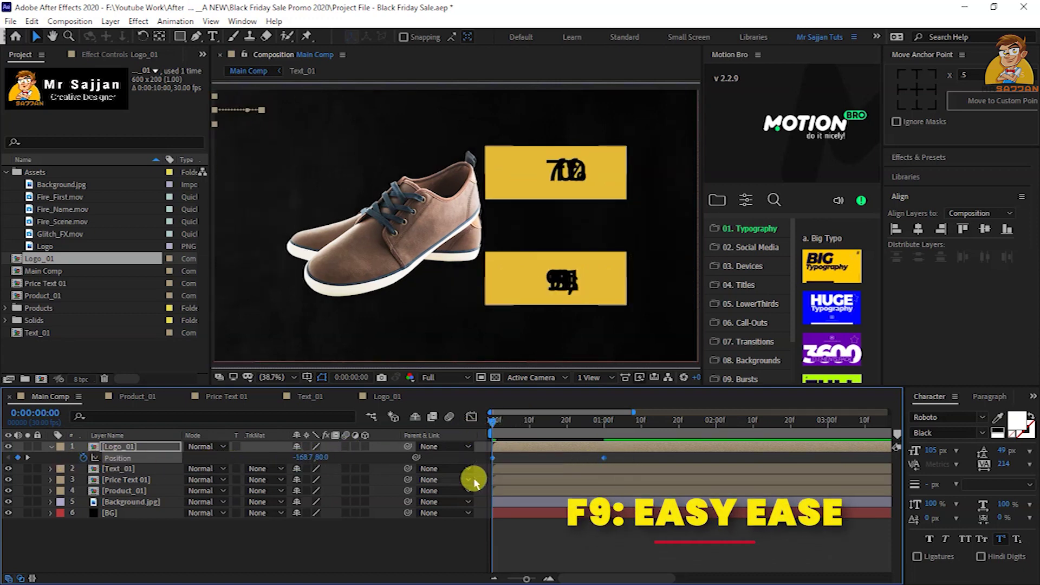
click(472, 418)
mouse_move(644, 540)
mouse_down()
mouse_move(595, 558)
mouse_move(558, 545)
mouse_up()
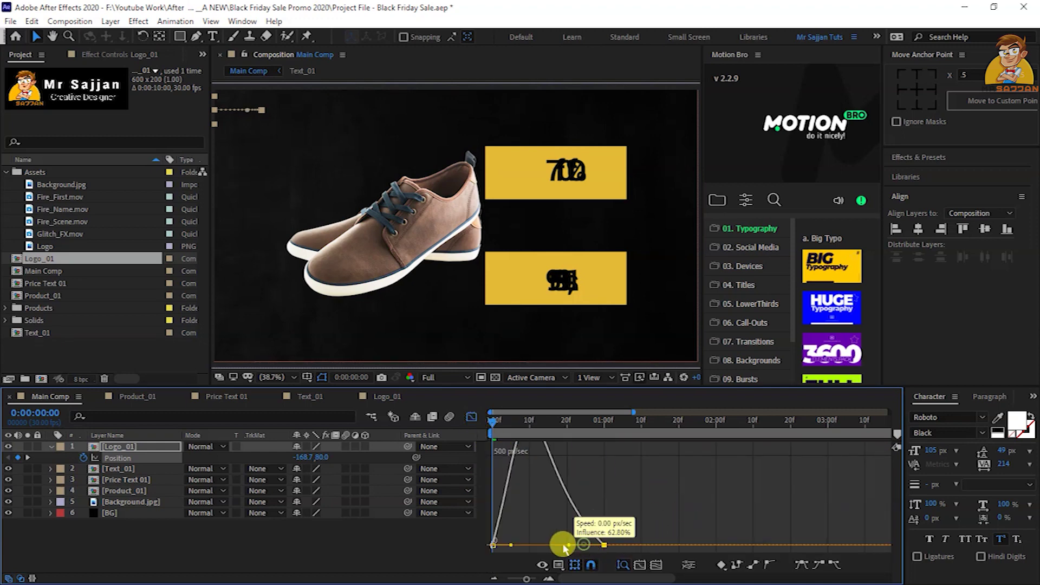
click(471, 419)
key(space)
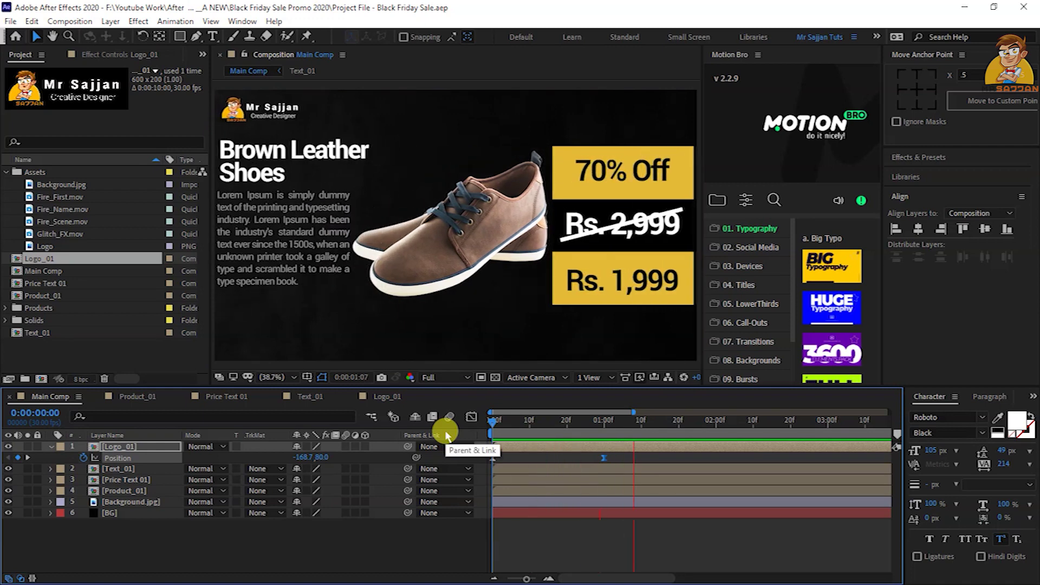
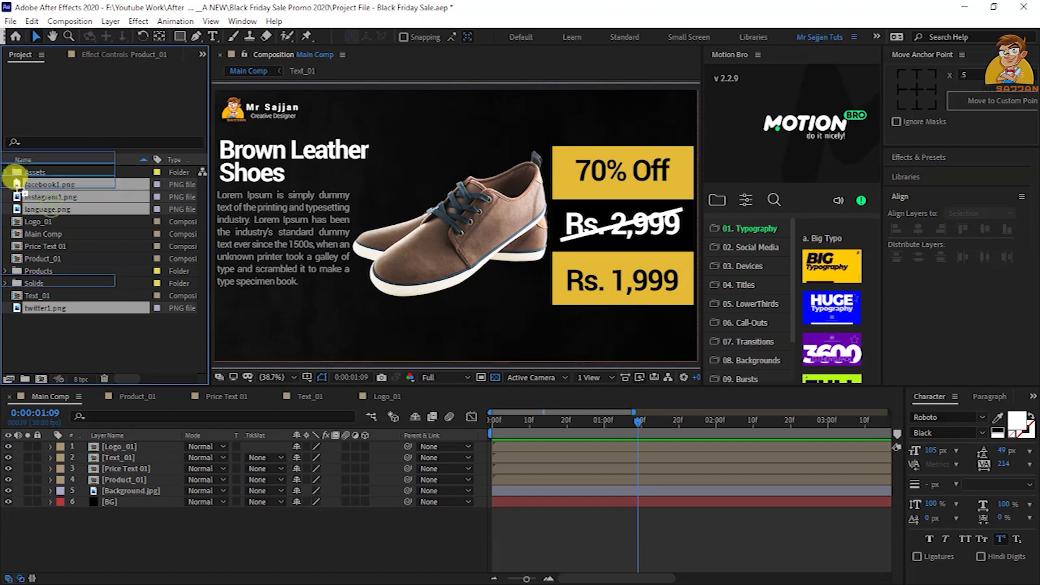
Move the social icon PNGs into the Assets folder and create a 600×200 composition named Social
drag(54, 213, 33, 177)
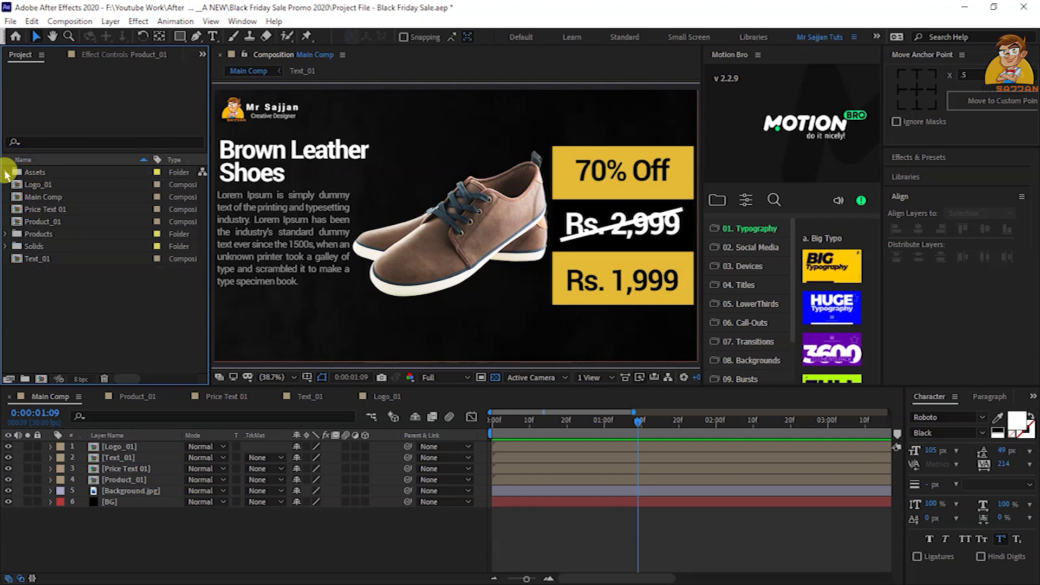
click(5, 172)
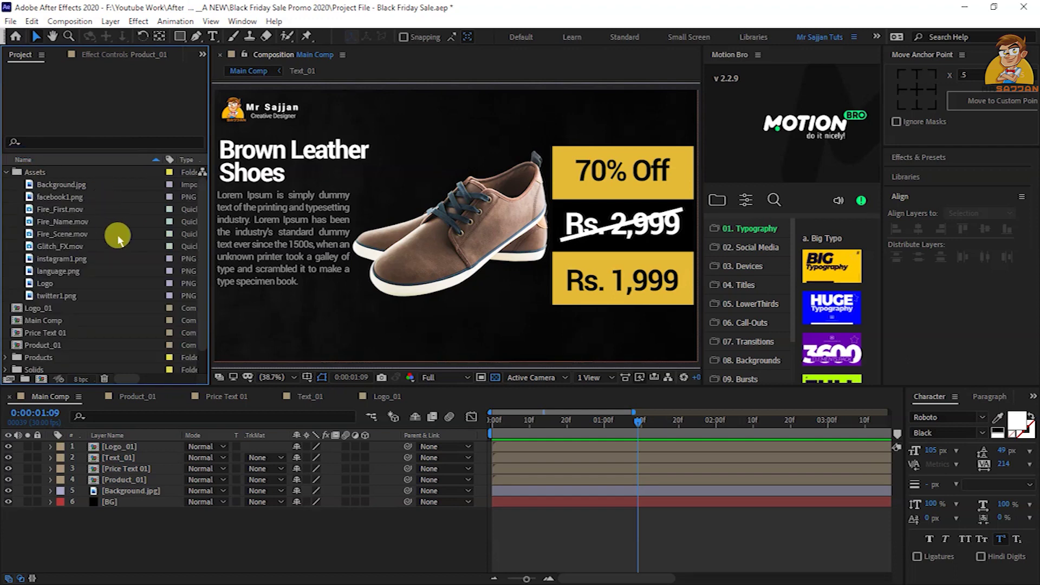
click(43, 320)
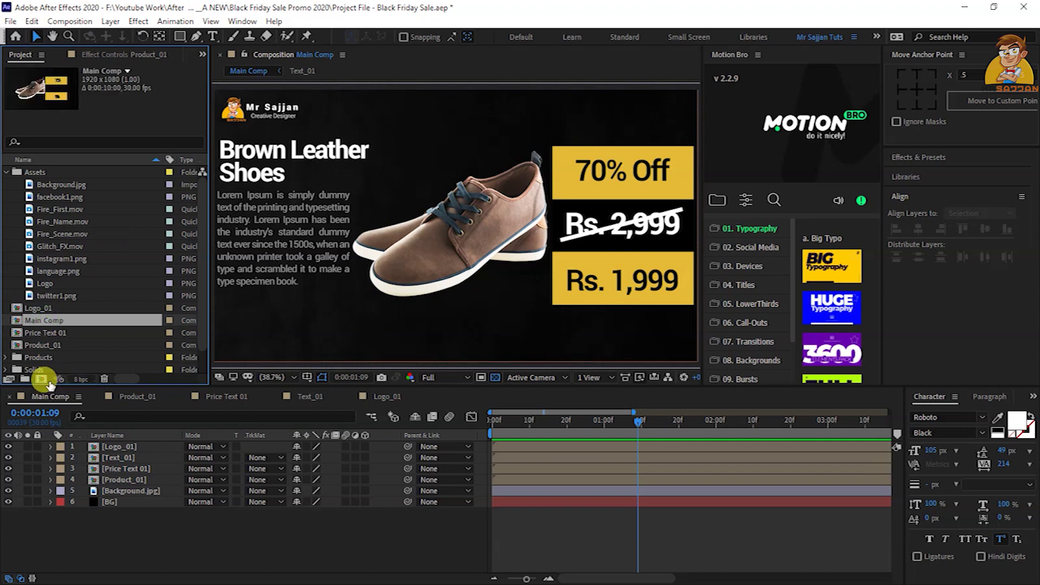
click(40, 379)
text(Social)
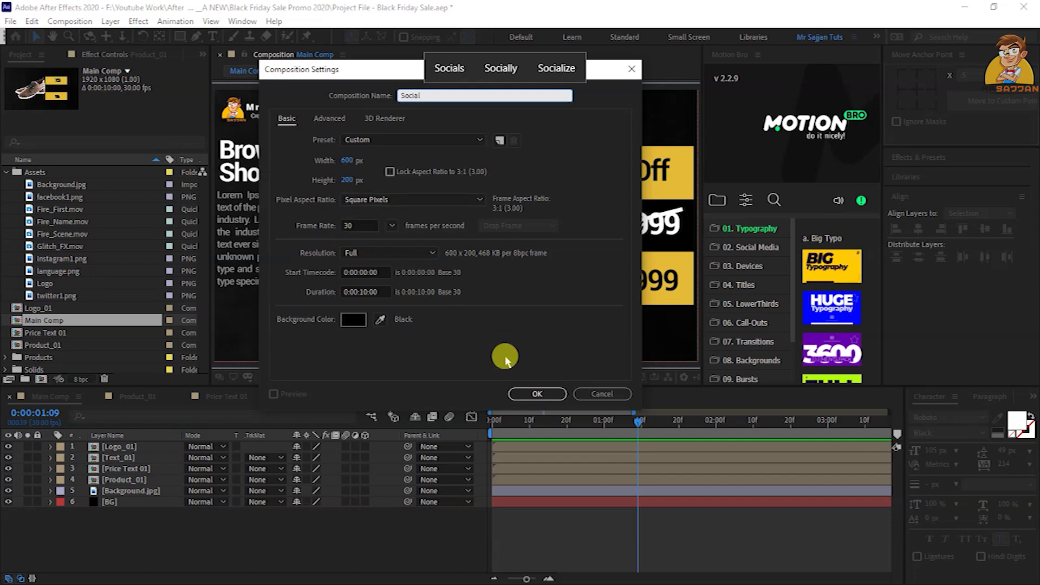
click(528, 393)
Add facebook1.png to the Social comp and scale it down to 14%
drag(60, 184, 108, 501)
key(s)
drag(333, 459, 279, 458)
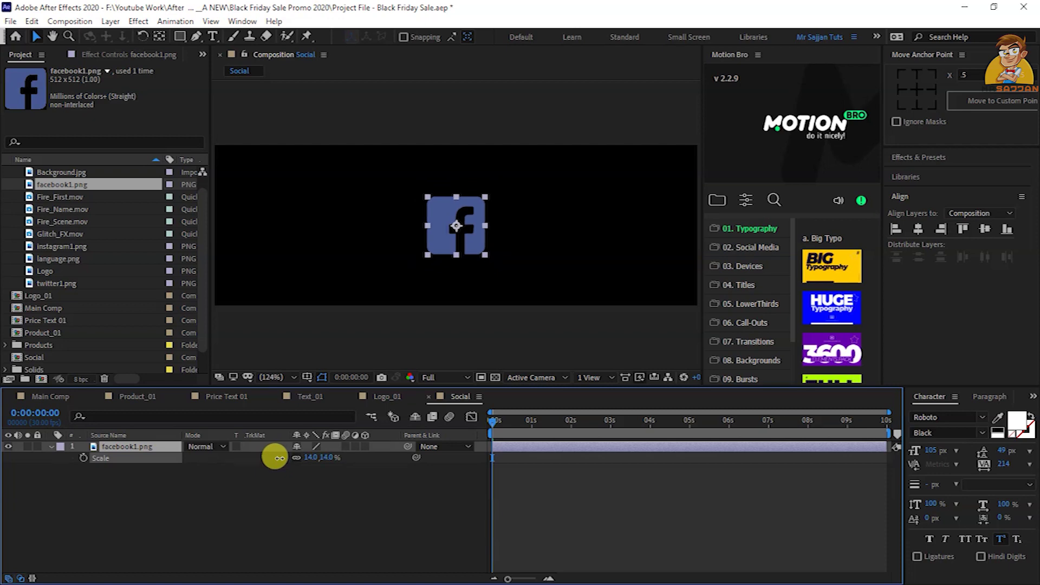
Place the Facebook logo lower-left, then add Instagram and Twitter copies in a row beside it
drag(442, 219, 242, 219)
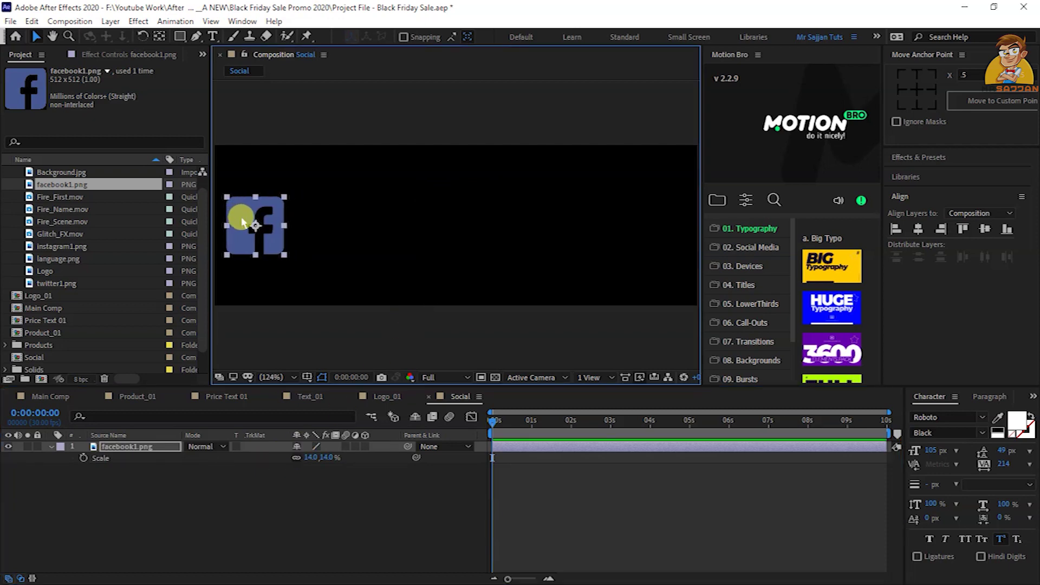
drag(243, 222, 239, 260)
click(116, 450)
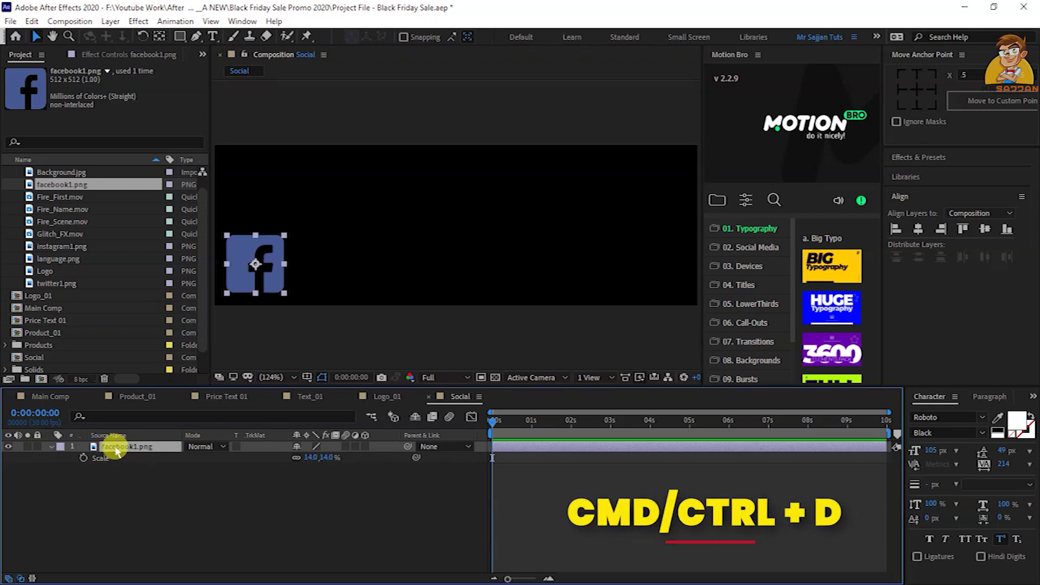
key(ctrl+d)
key(shift+Right)
key(shift+Right)
key(shift+Right)
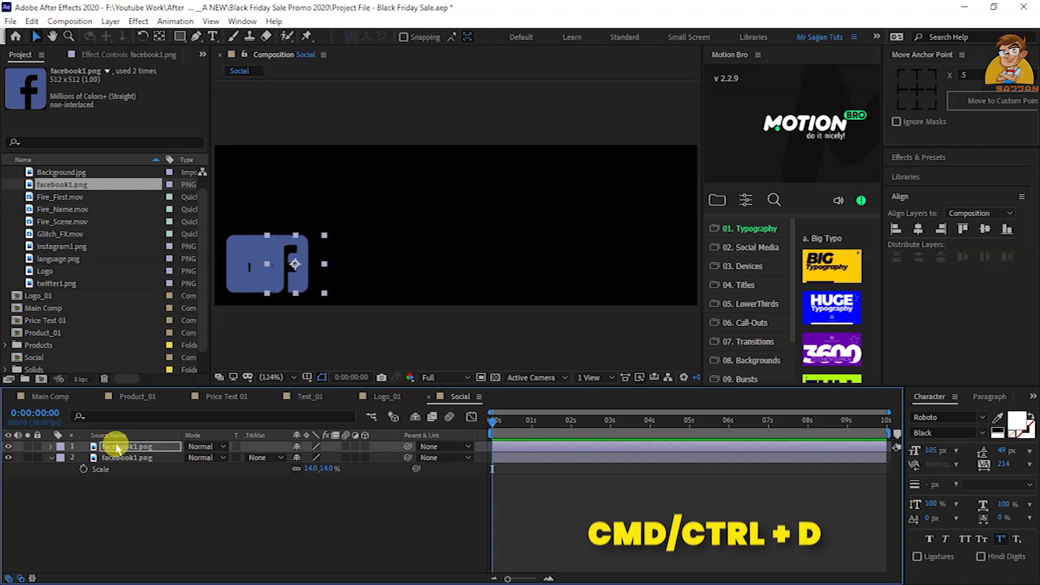
key(shift+Right)
key(shift+Right)
key(shift+Right)
key(shift+Right)
key(shift+Right)
key(shift+Right)
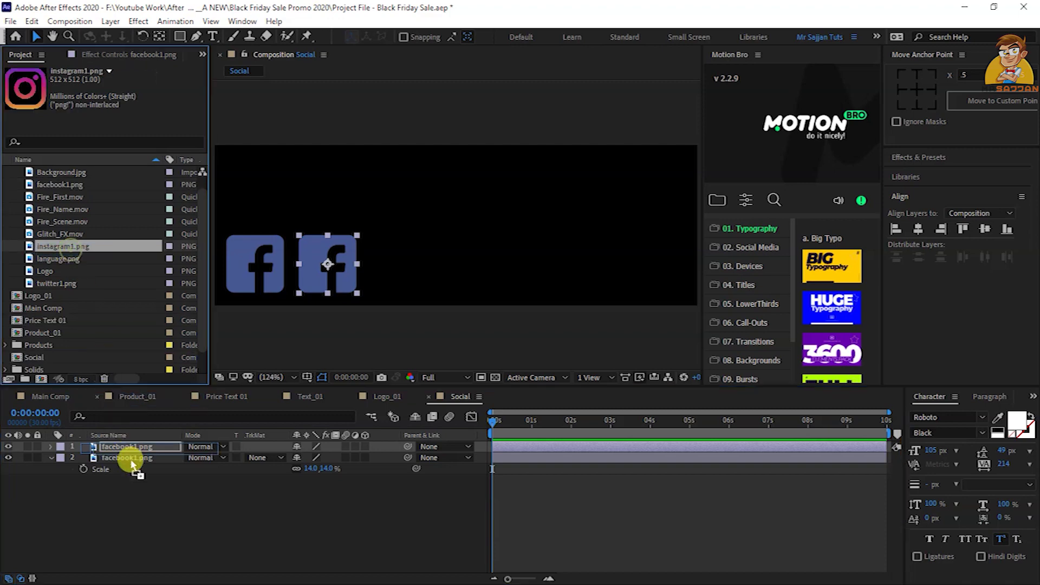
drag(71, 255, 137, 453)
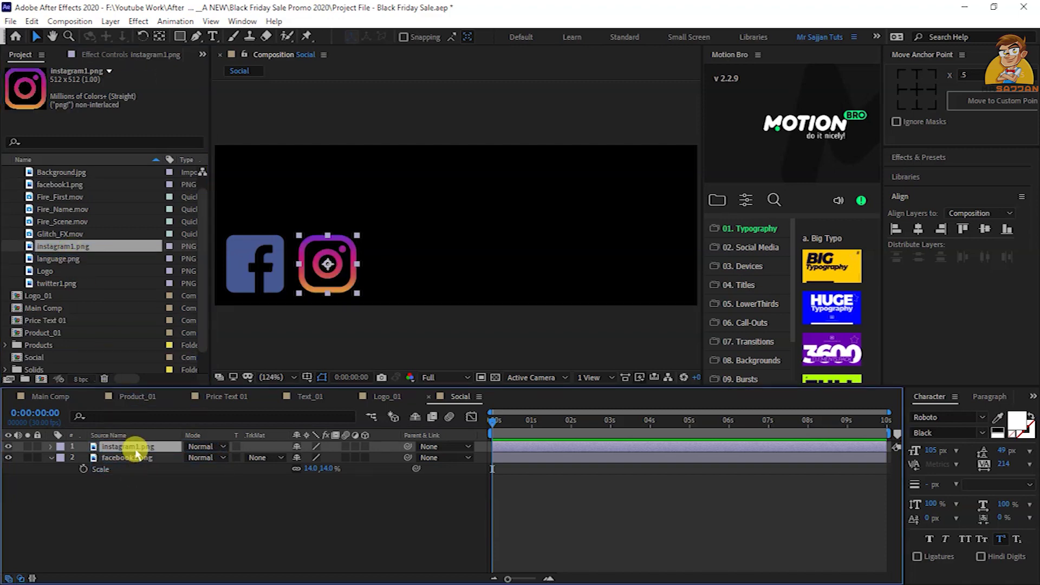
key(ctrl+d)
key(shift+Right)
key(shift+Right)
key(shift+Right)
key(shift+Right)
key(shift+Right)
key(shift+Right)
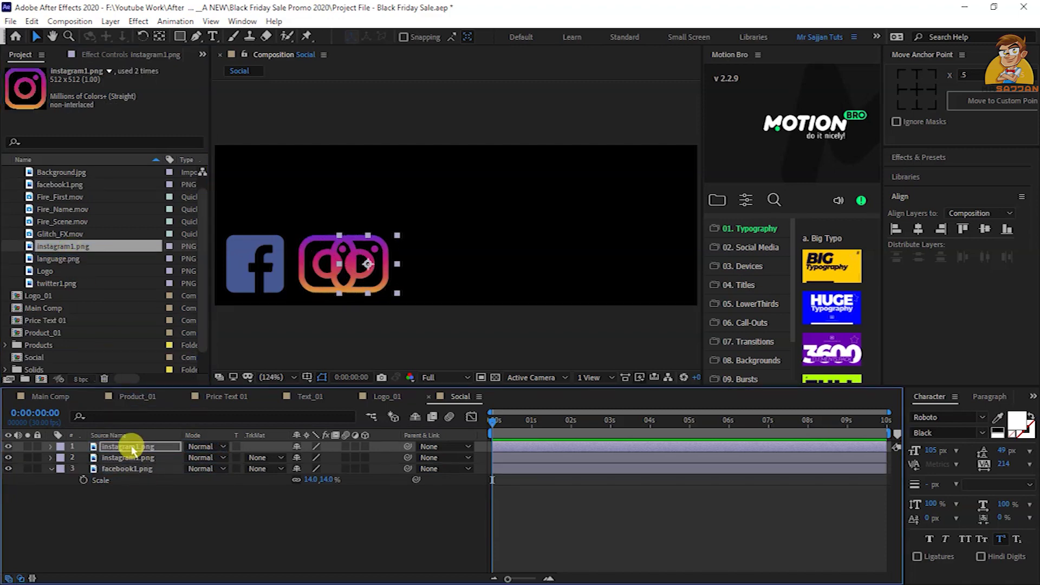
key(shift+Right)
key(shift+Right)
key(shift+Right)
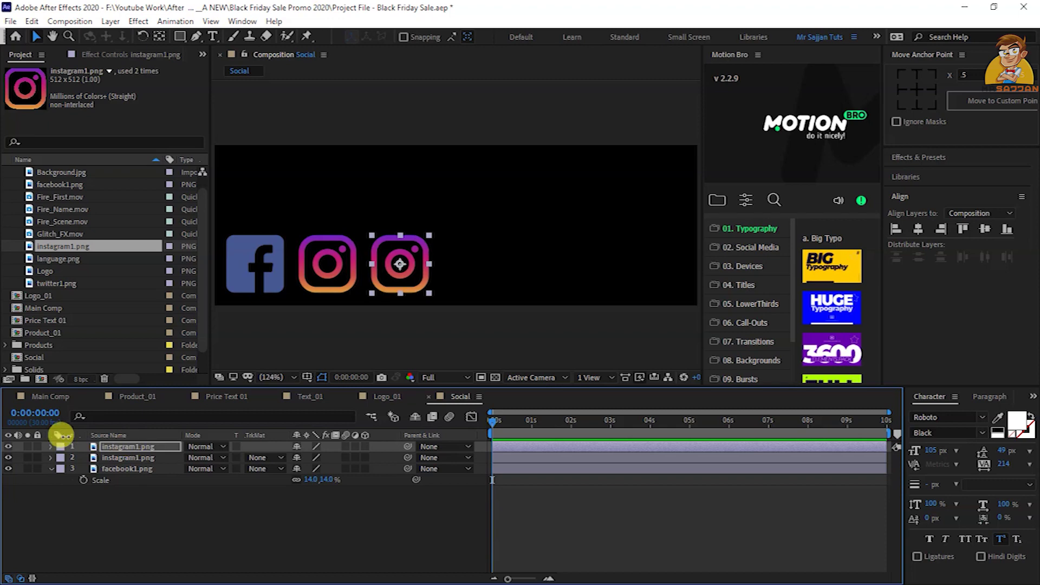
drag(73, 284, 121, 454)
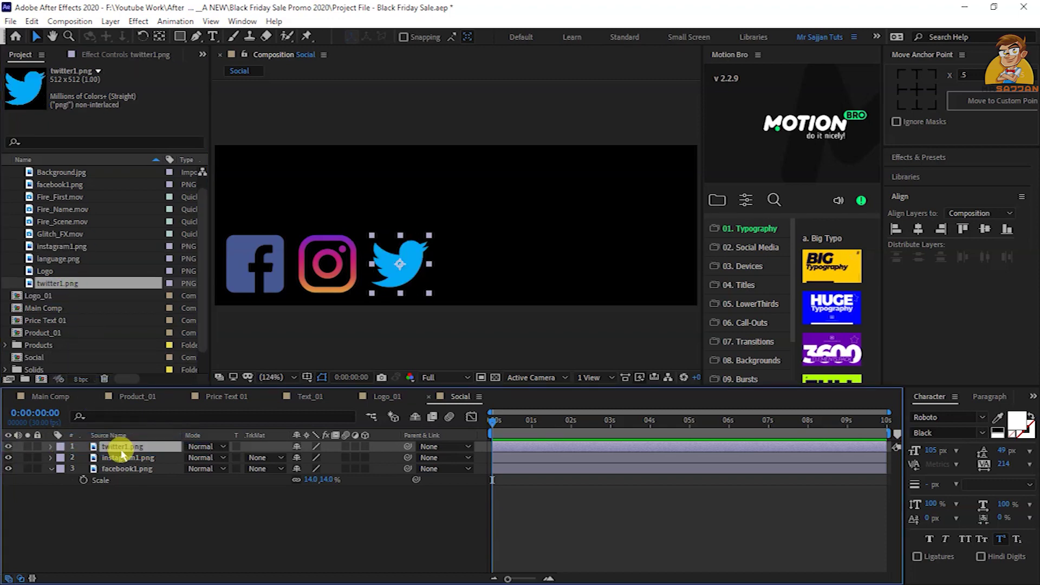
Add a 'Follow Us:' text layer with tighter tracking, centred anchor, positioned above the logos
click(212, 36)
click(318, 183)
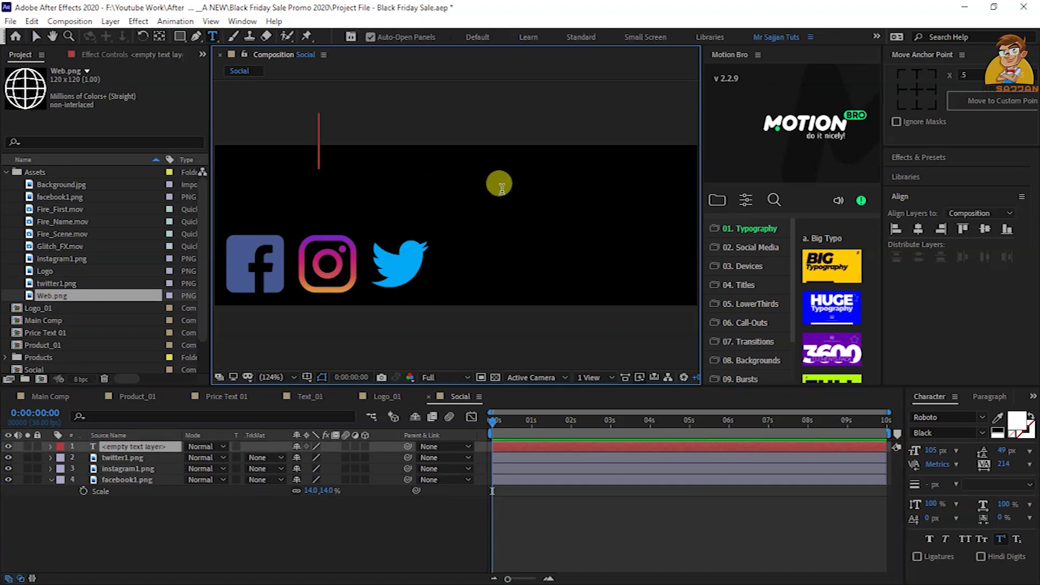
text(Follow)
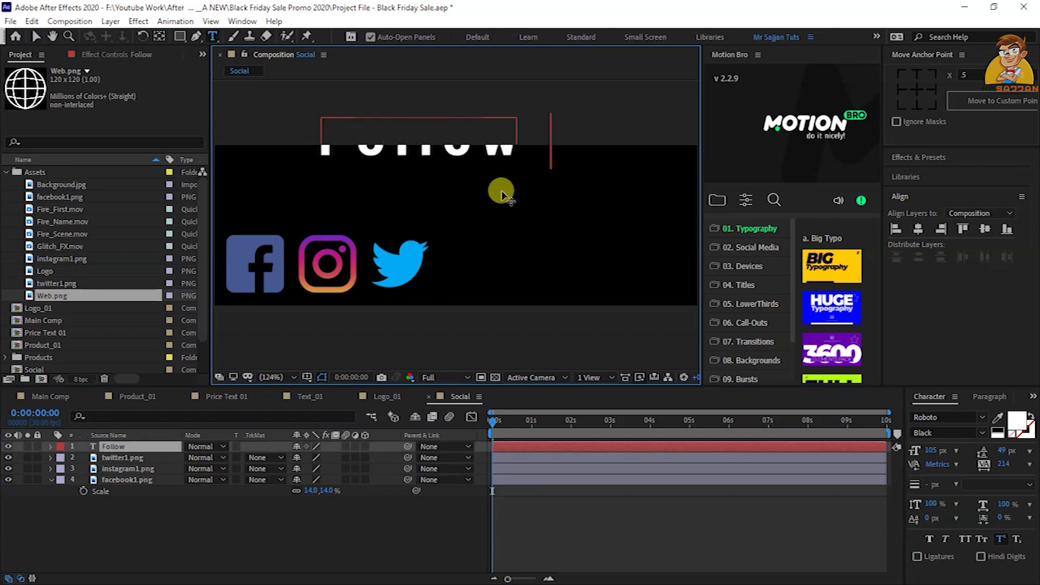
drag(501, 192, 421, 232)
key(ctrl+a)
drag(1005, 464, 861, 481)
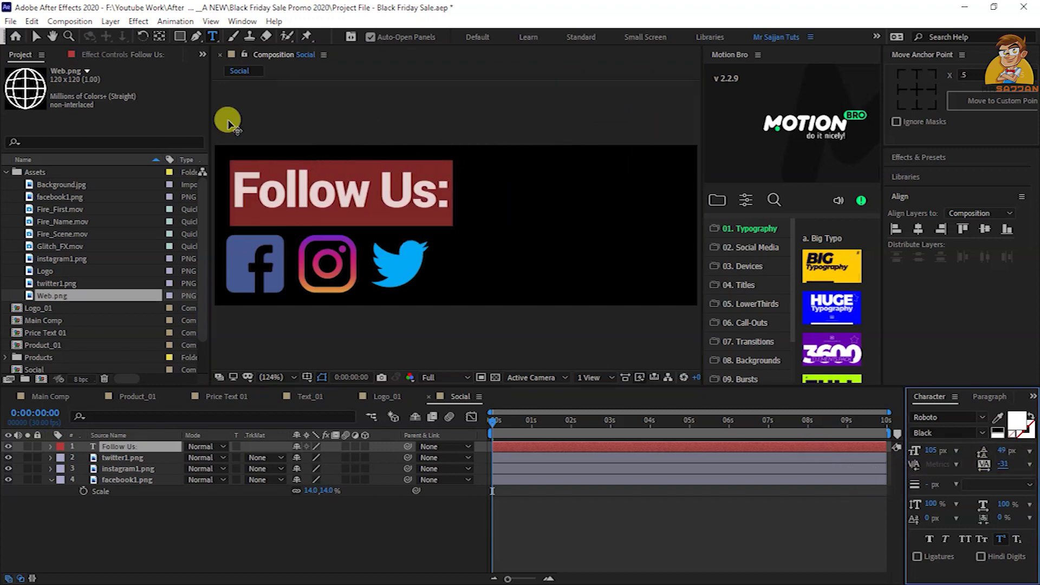
click(36, 36)
click(915, 90)
drag(347, 200, 339, 215)
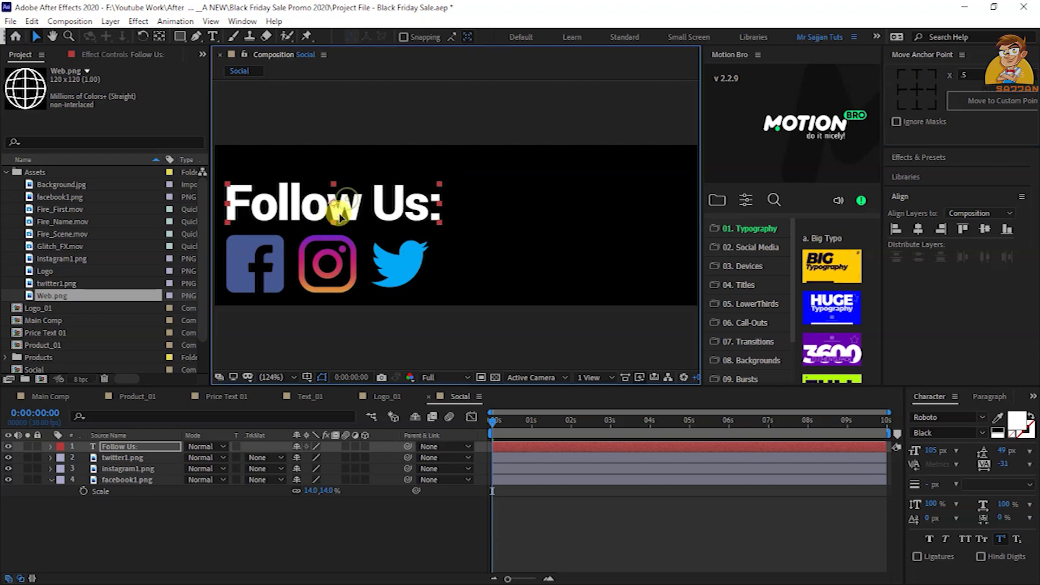
click(93, 320)
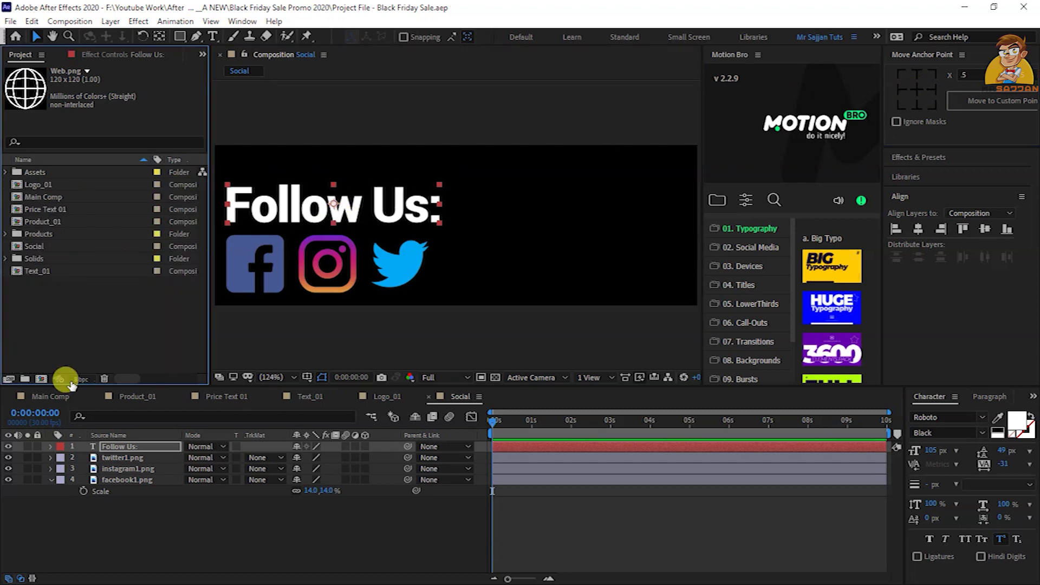
Add the Social comp to Main Comp and place it under the Rs. 1,999 box
click(58, 399)
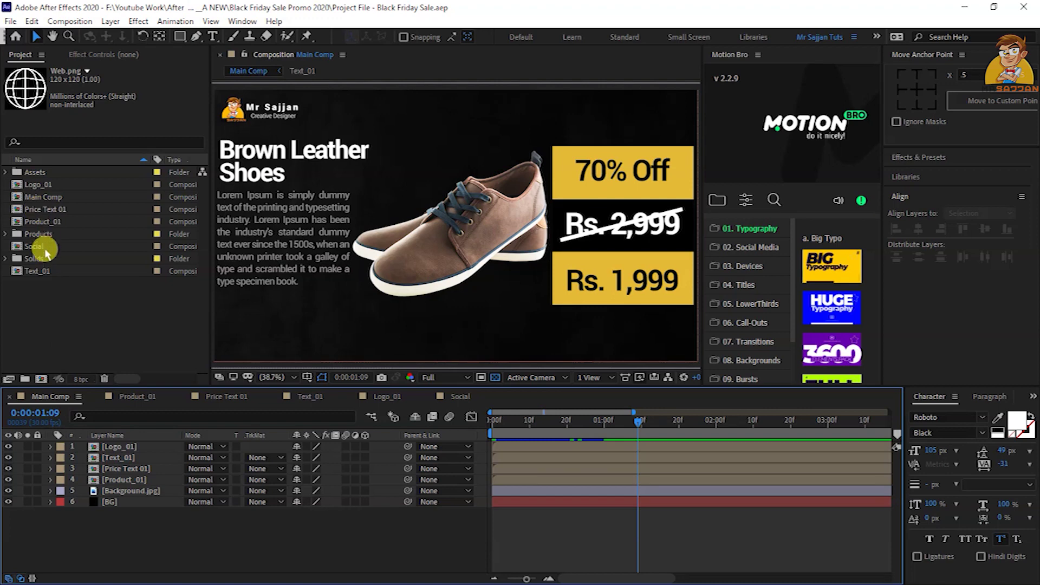
drag(39, 251, 104, 443)
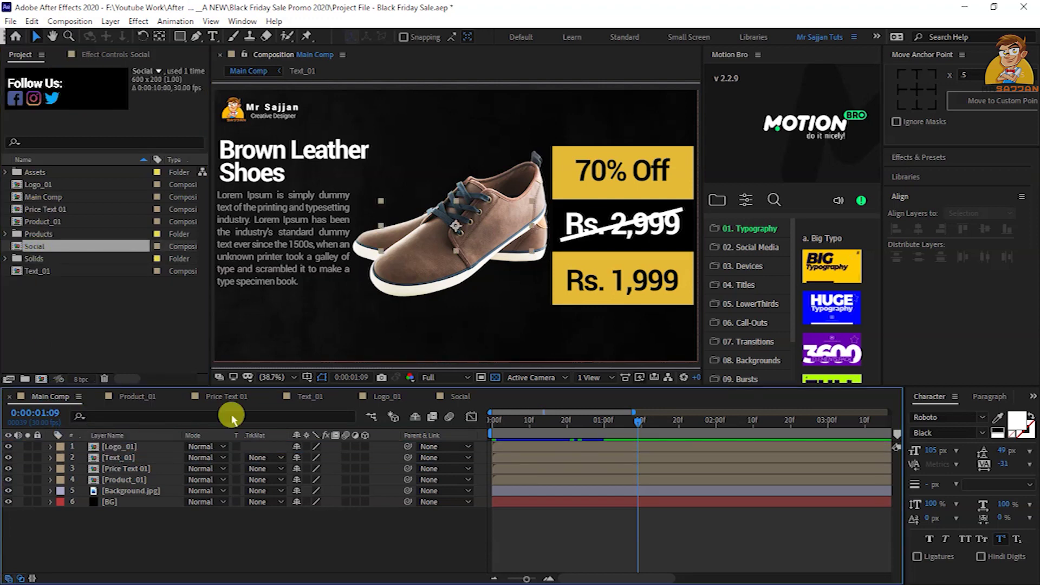
drag(418, 219, 656, 330)
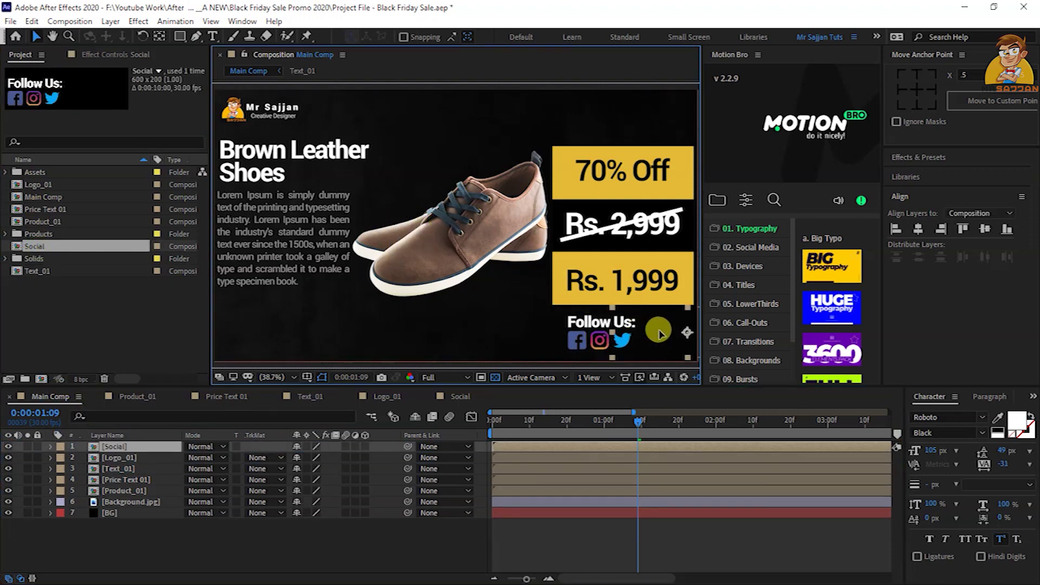
drag(656, 331, 654, 328)
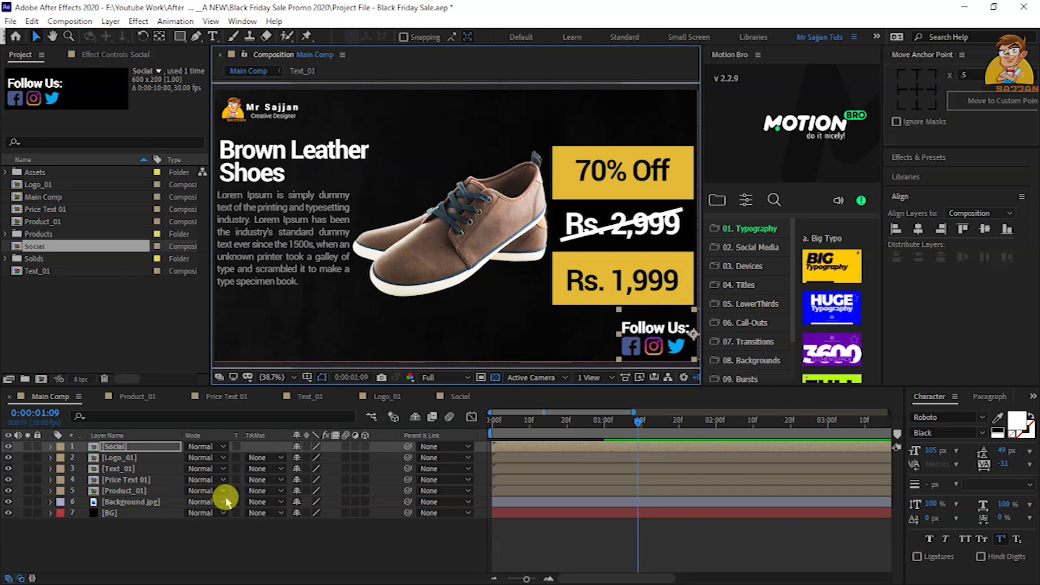
Apply a white Fill effect to the Social layer and scale it to 75%
key(s)
click(315, 457)
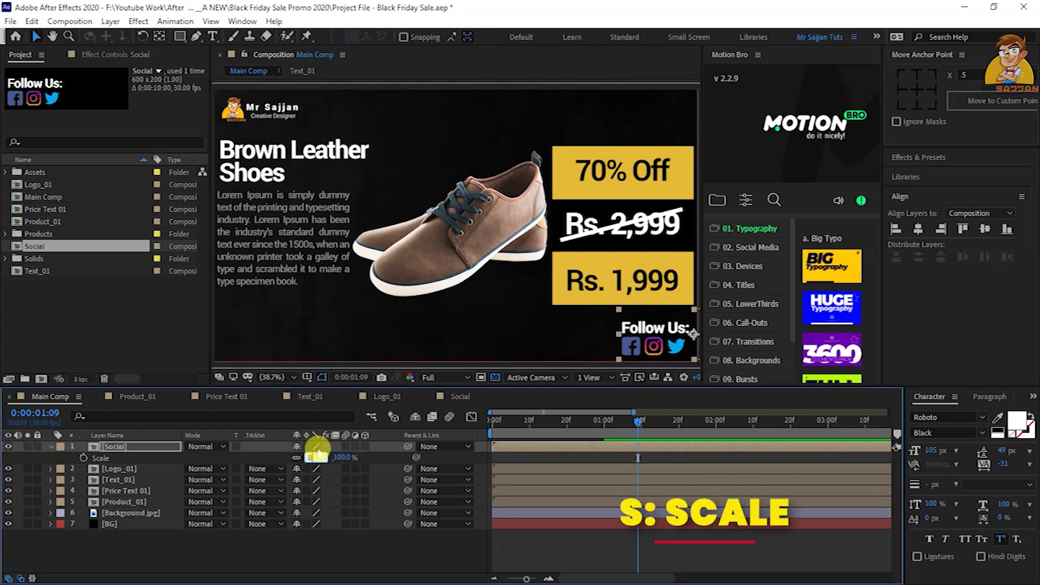
text(0)
key(Return)
key(ctrl+space)
text(fil)
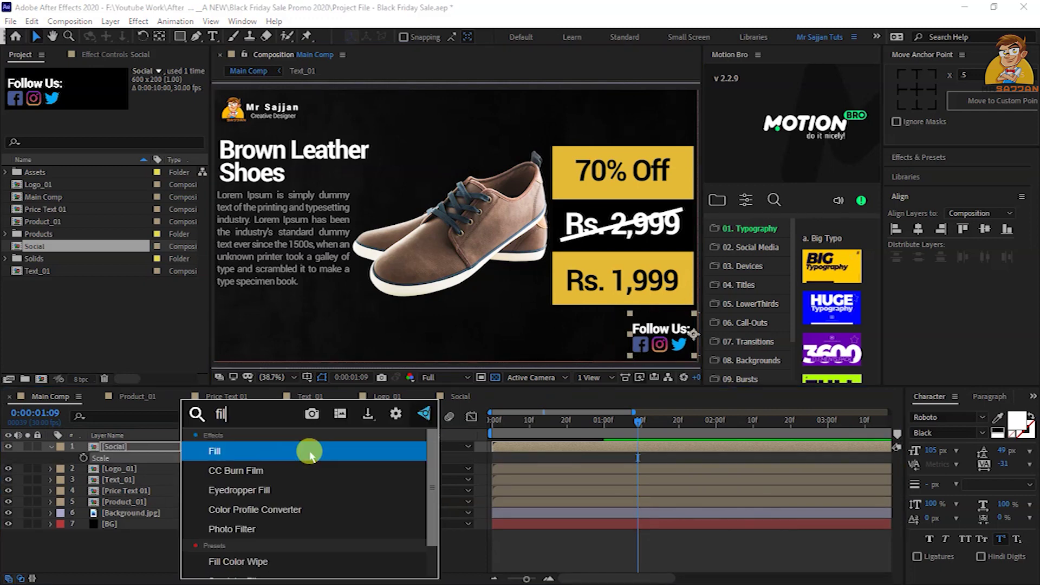
click(310, 452)
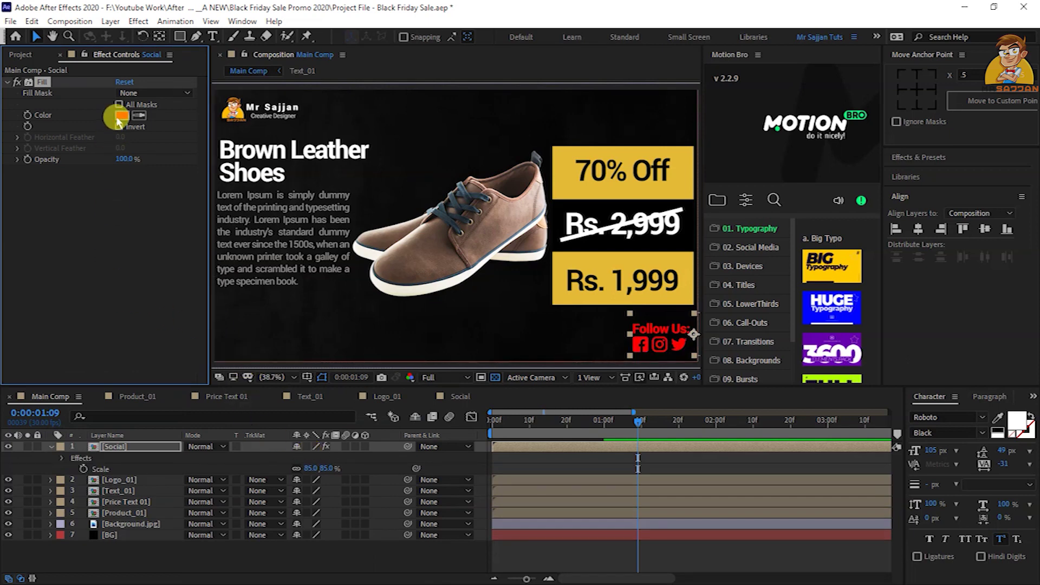
click(122, 116)
drag(388, 226, 403, 146)
click(661, 162)
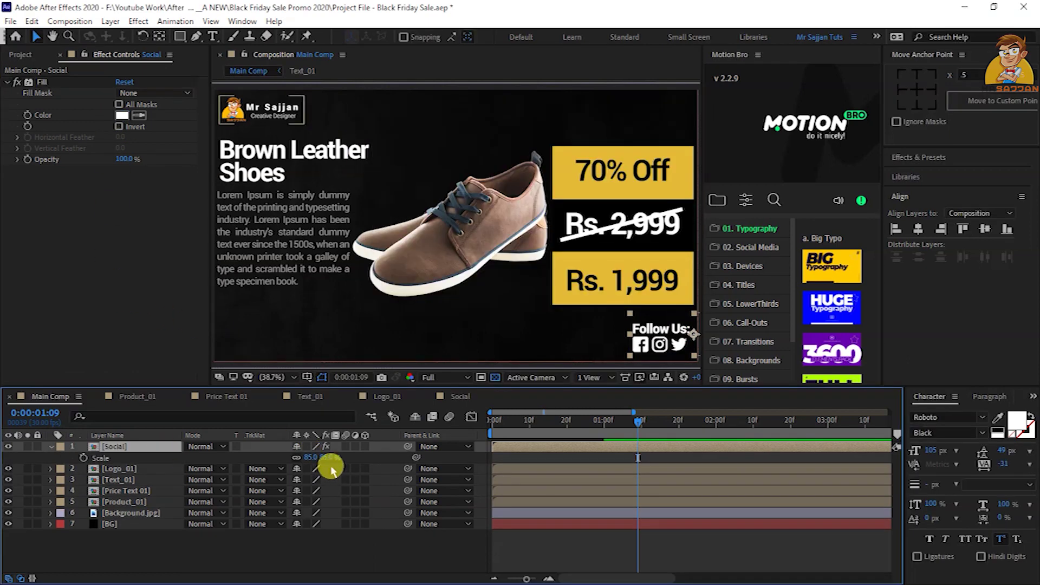
drag(310, 458, 295, 457)
Keyframe Position so the Social graphic slides in from off-screen right by one second
key(p)
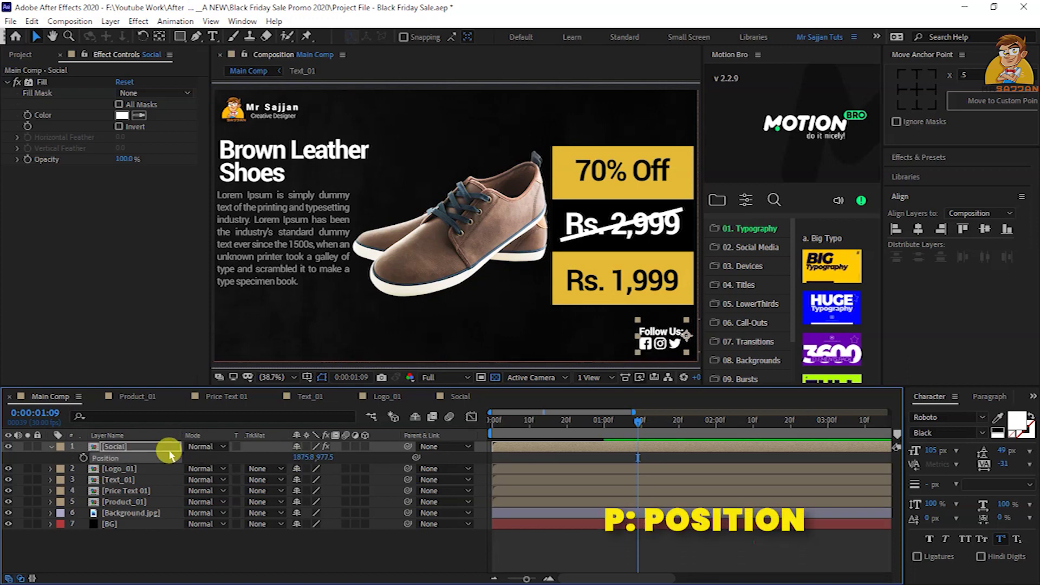
drag(538, 430, 603, 428)
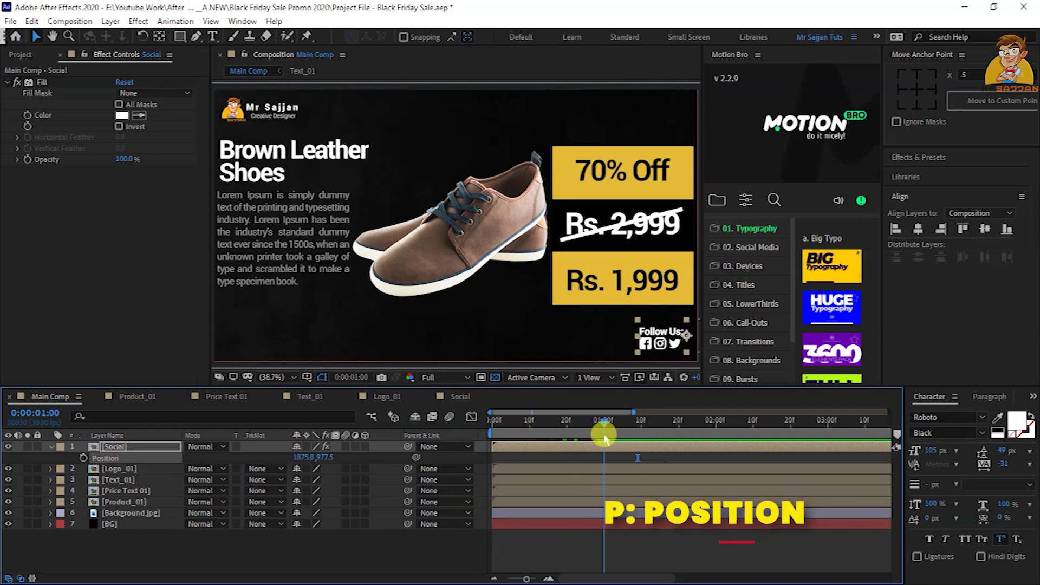
click(498, 421)
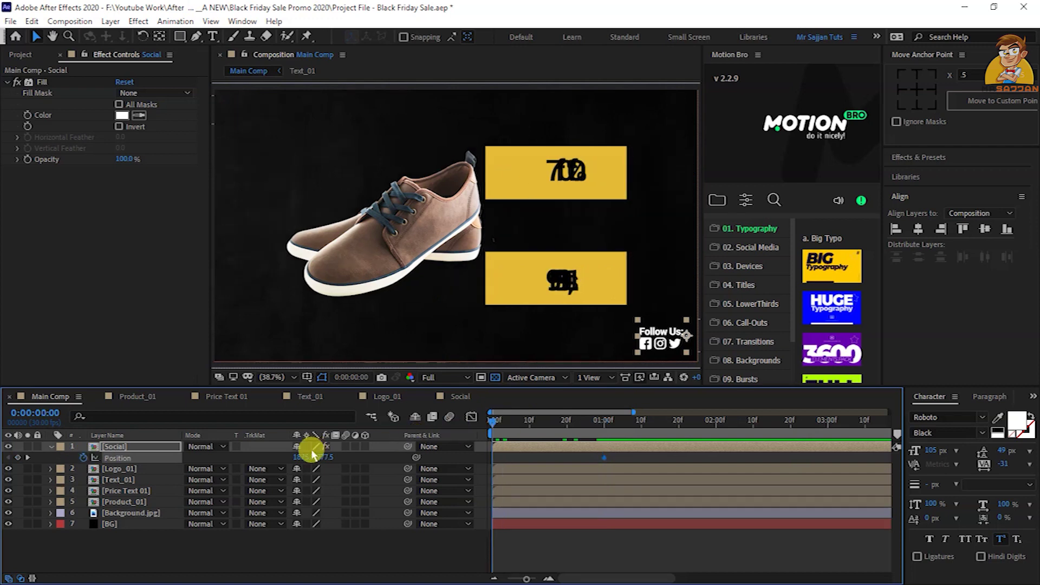
drag(303, 457, 602, 470)
click(604, 458)
Easy-ease both Position keyframes, sharpen the speed curve's peak, and preview the slide-in
key(F9)
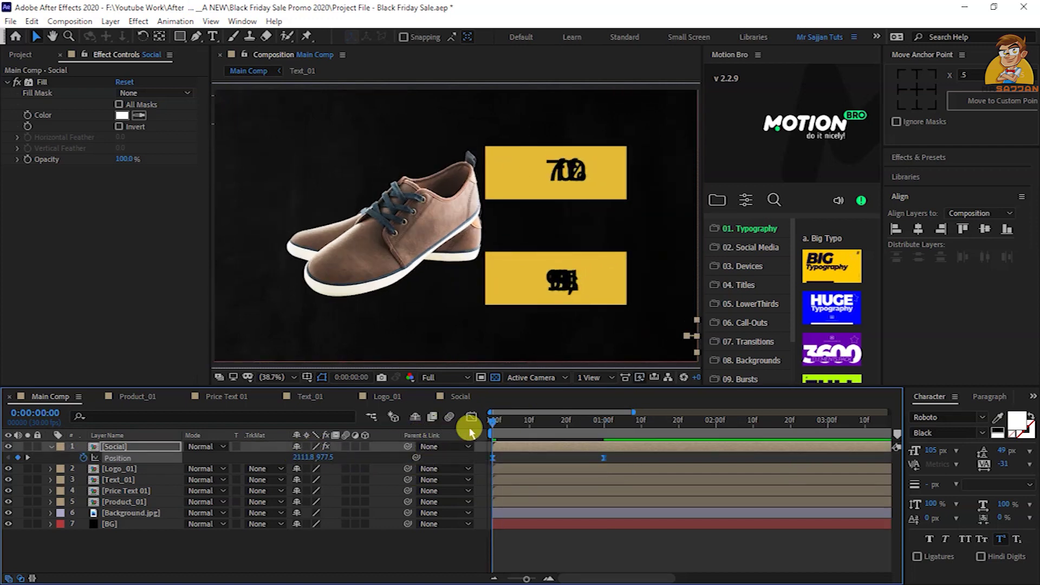
click(471, 418)
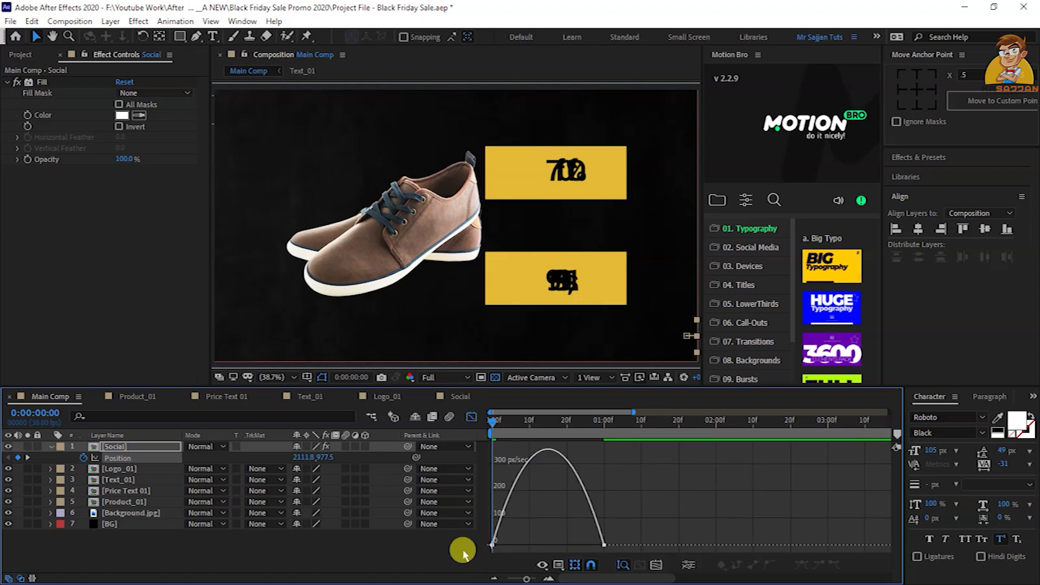
drag(509, 545, 530, 541)
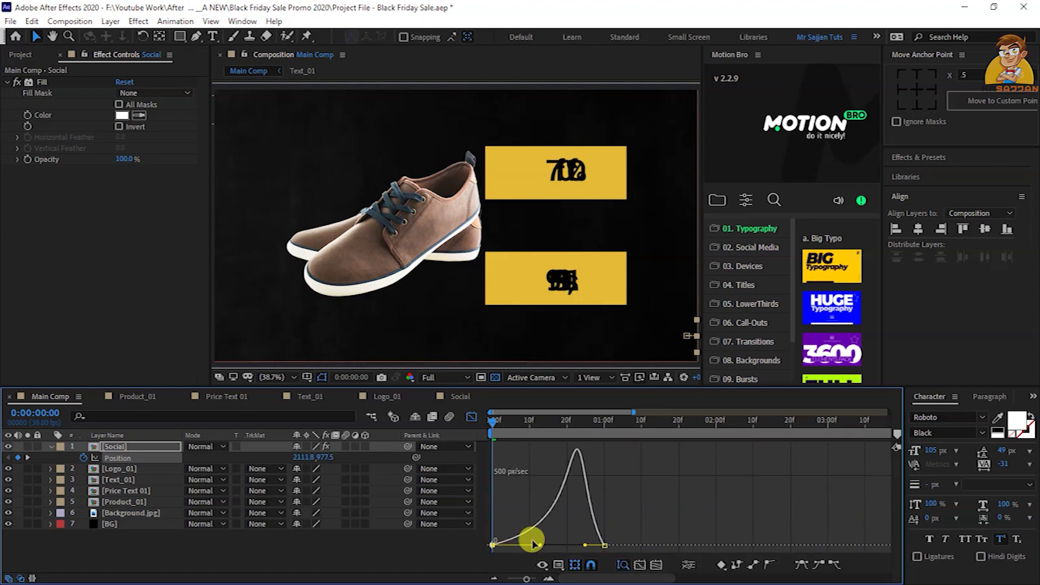
click(471, 418)
key(space)
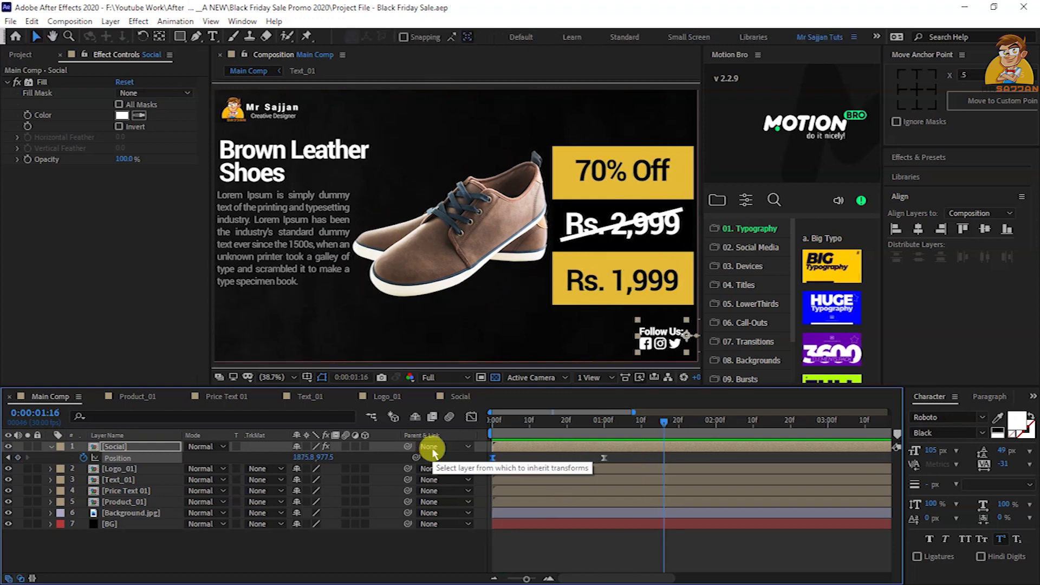
Add Web.png to Main Comp as a layer and shrink its scale
key(space)
click(20, 54)
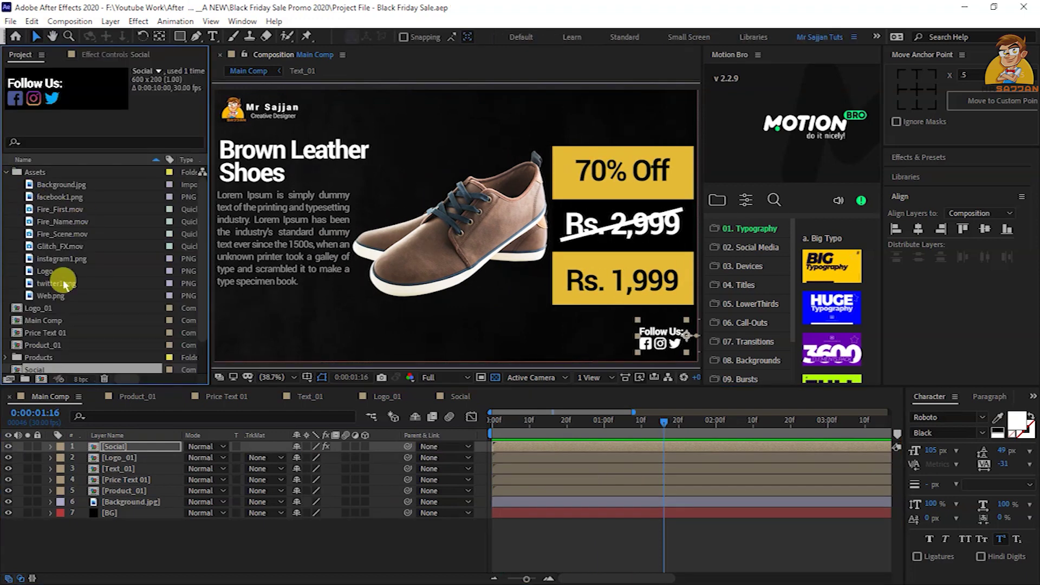
drag(52, 296, 113, 445)
key(s)
drag(313, 457, 296, 458)
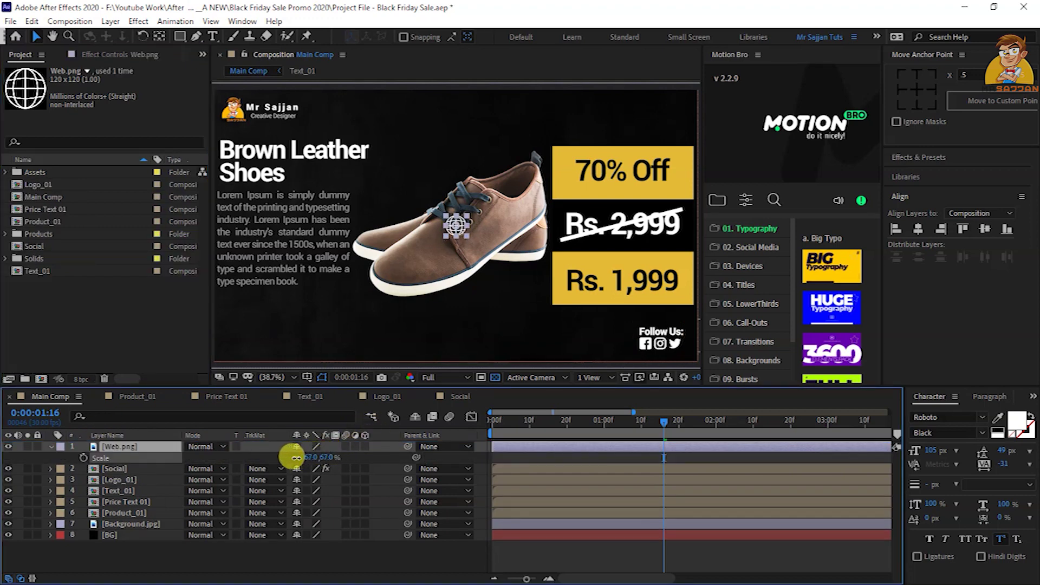
Move the globe icon to the lower-left corner and set its scale to exactly 47%
drag(456, 224, 232, 350)
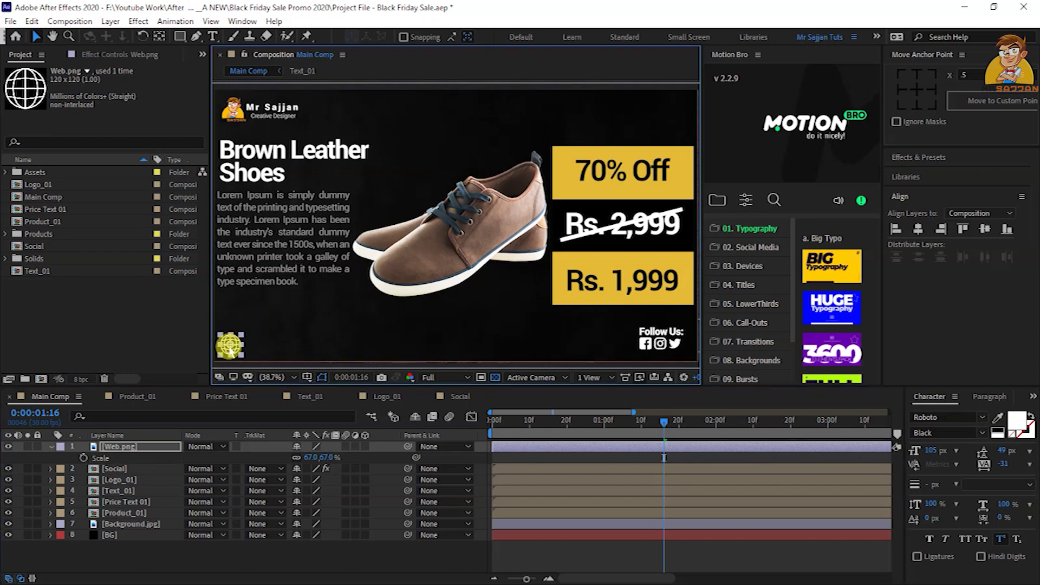
click(311, 457)
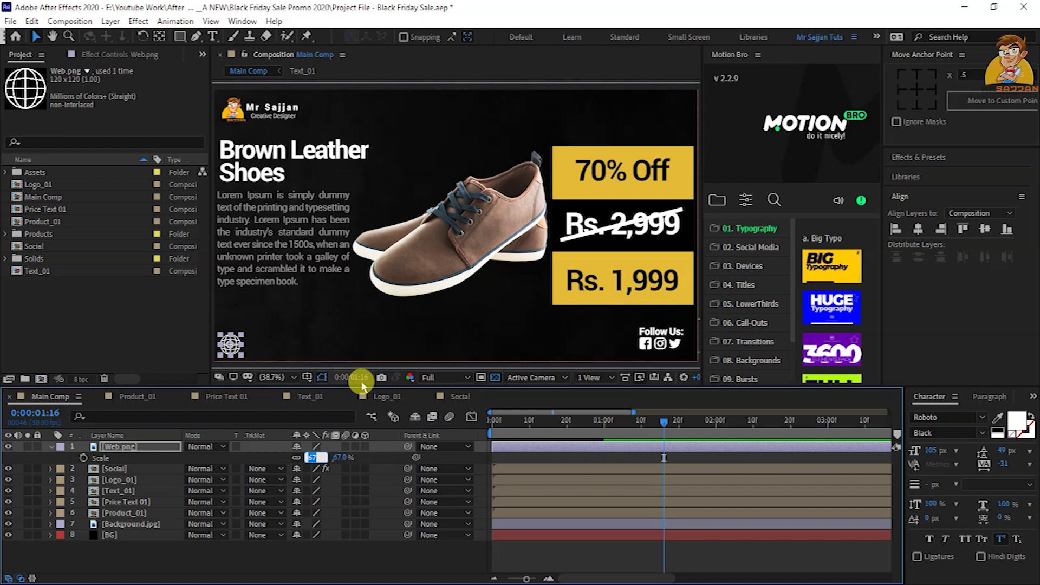
key(shift+Down)
key(shift+Down)
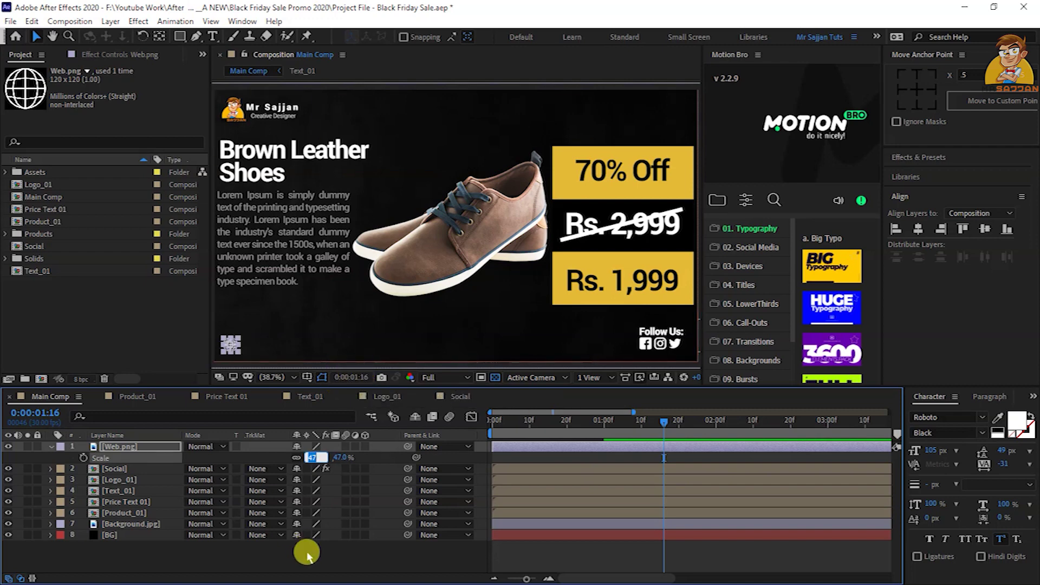
click(304, 550)
scroll(297, 325, up, 3)
scroll(294, 328, up, 1)
scroll(291, 340, down, 1)
scroll(379, 287, down, 1)
click(213, 38)
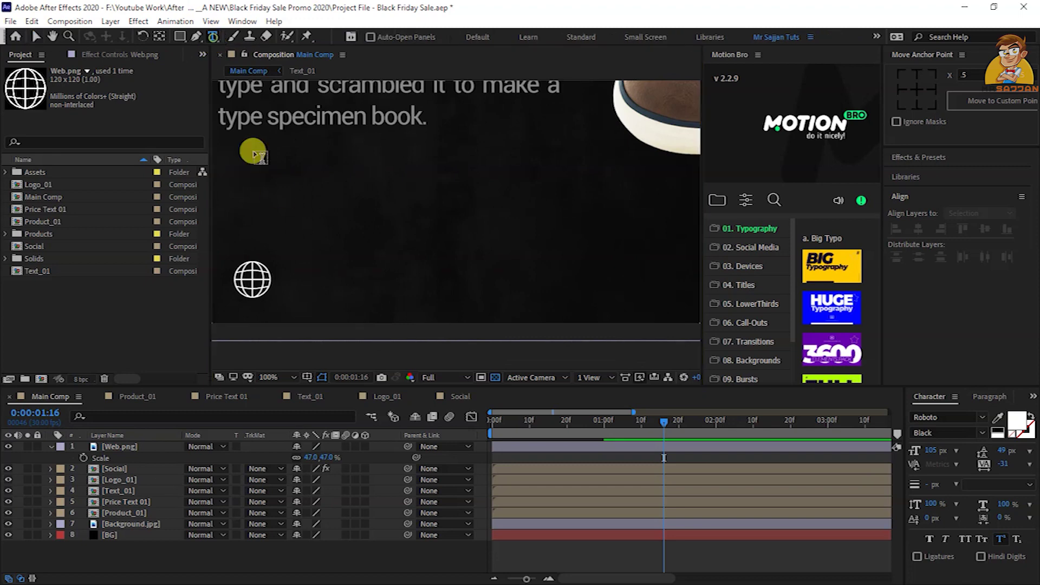
Type the website address as a new text layer and set it to Light Italic
click(338, 246)
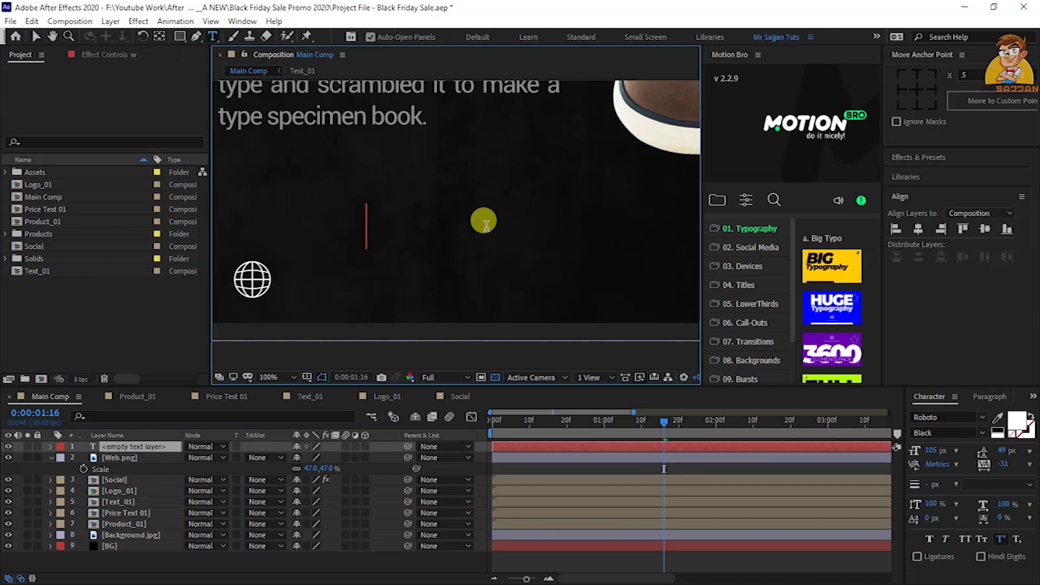
text(ww.mrsa)
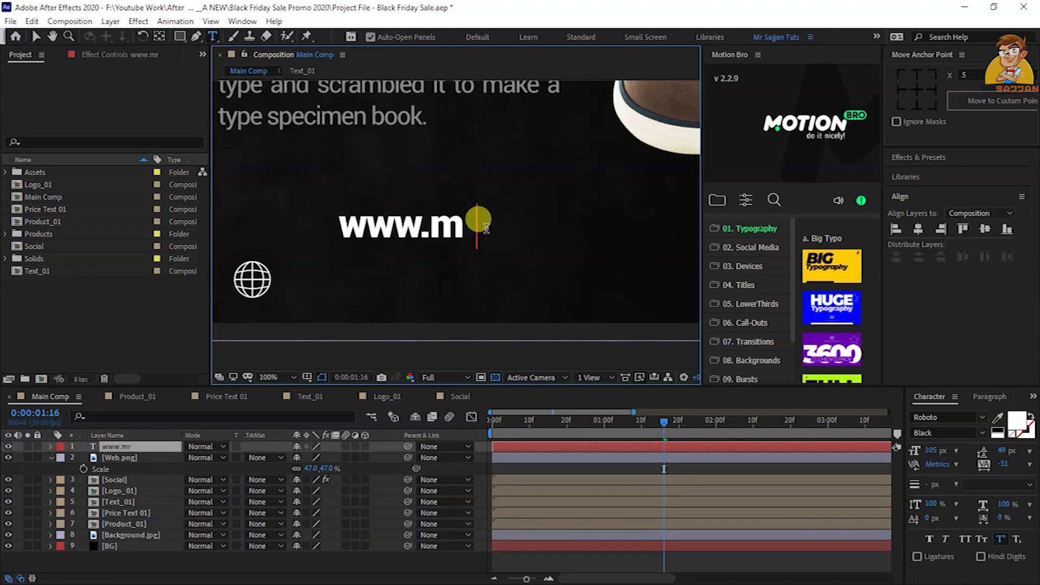
text(jjan.pk)
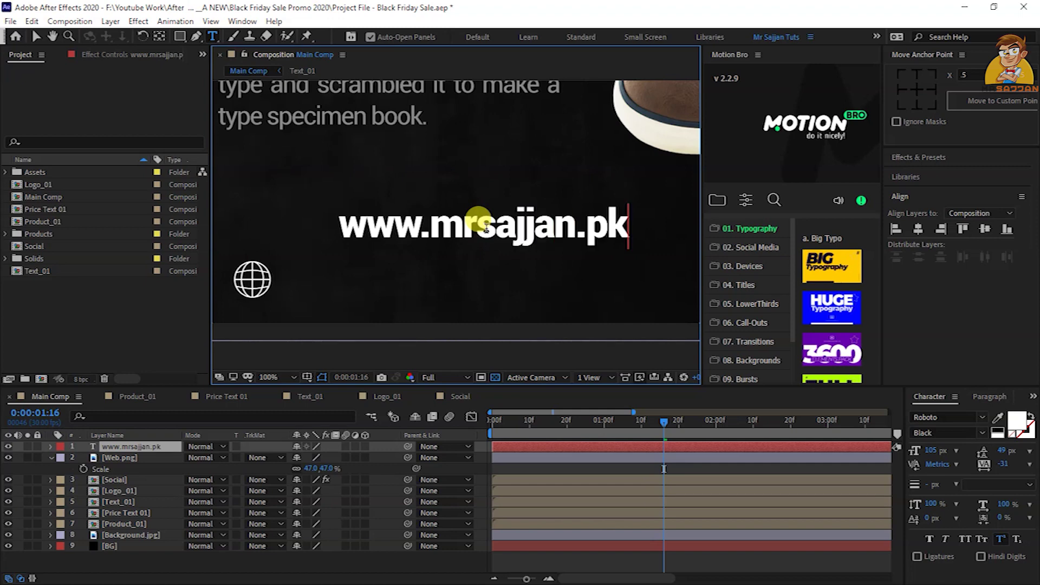
key(ctrl+a)
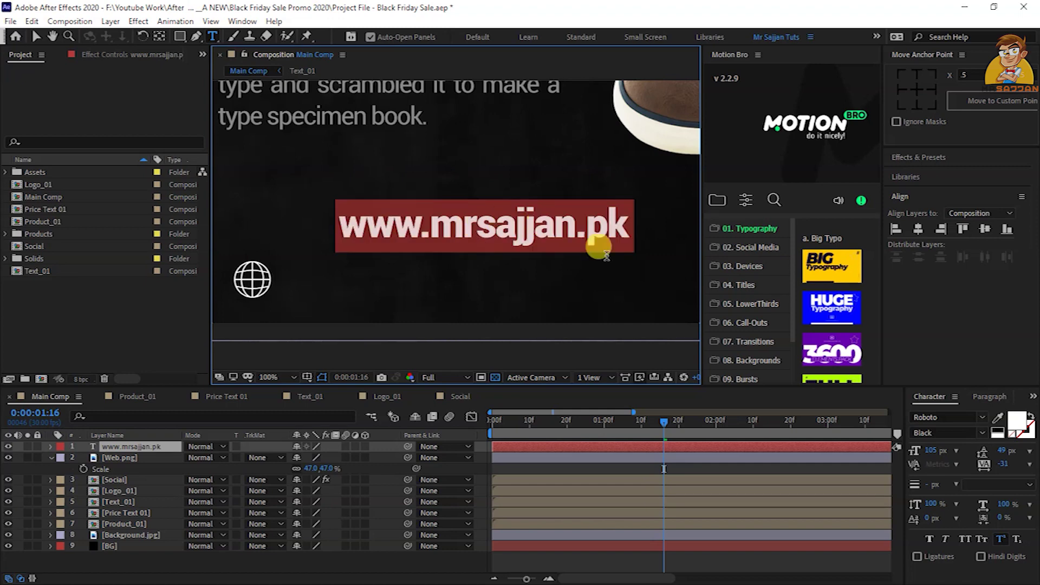
click(981, 433)
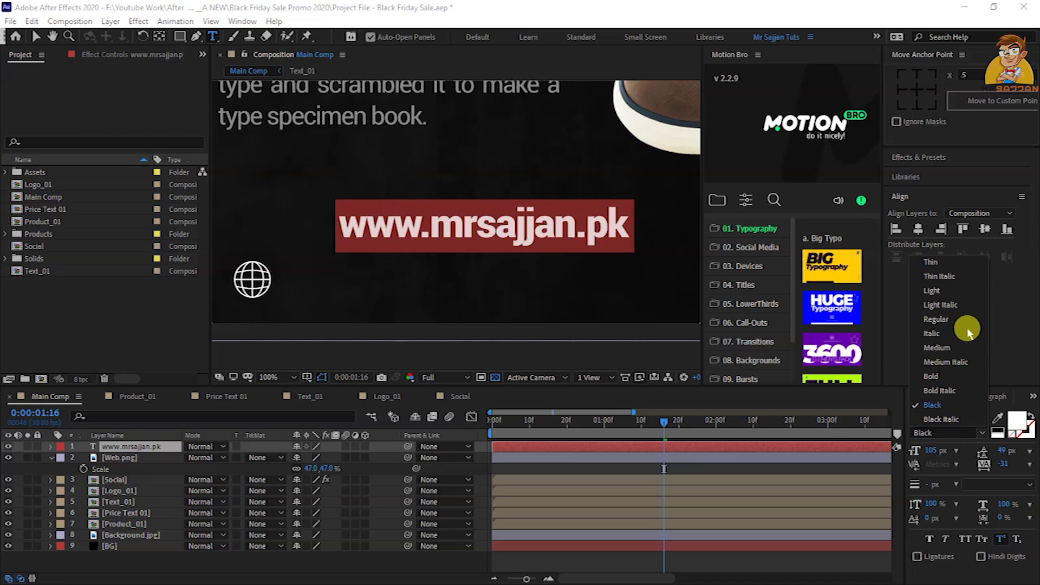
click(946, 306)
key(Escape)
Move the website text beside the globe icon and parent it to Web.png
key(v)
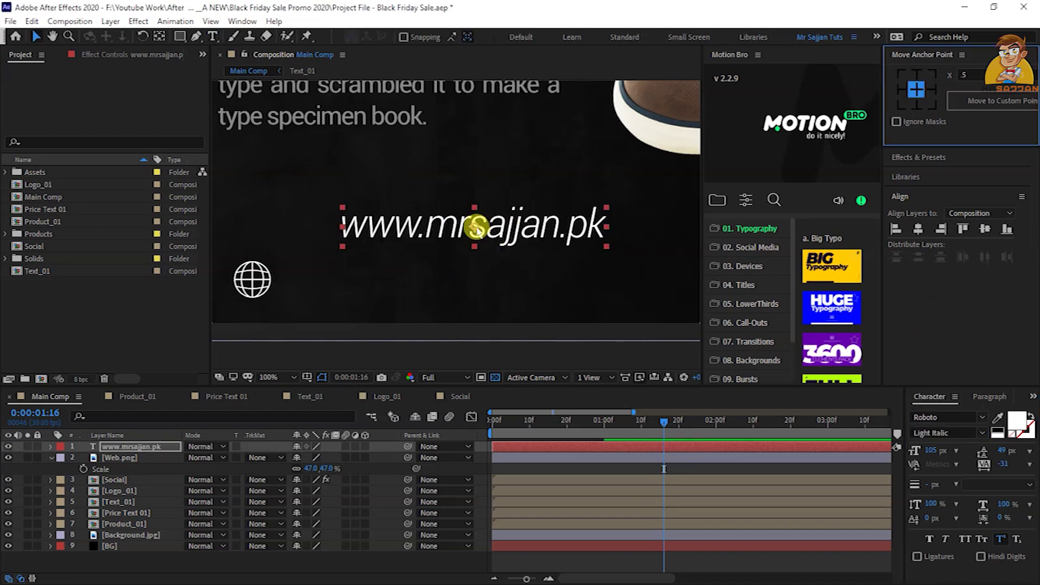
drag(474, 226, 412, 279)
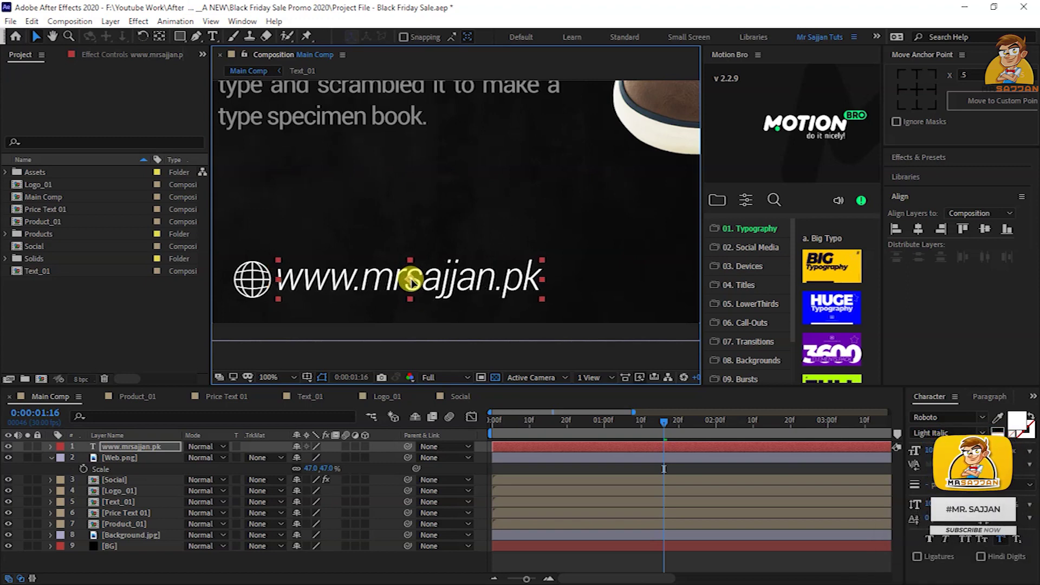
drag(407, 446, 120, 461)
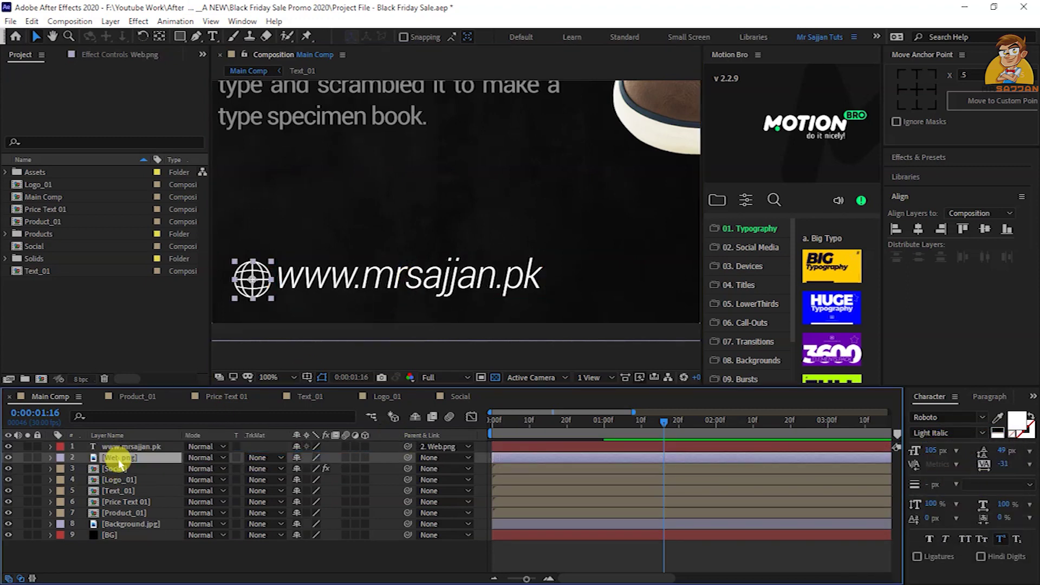
Keyframe Web.png's Position so it rises from below the frame to its spot by 1:00
key(p)
drag(586, 438, 598, 438)
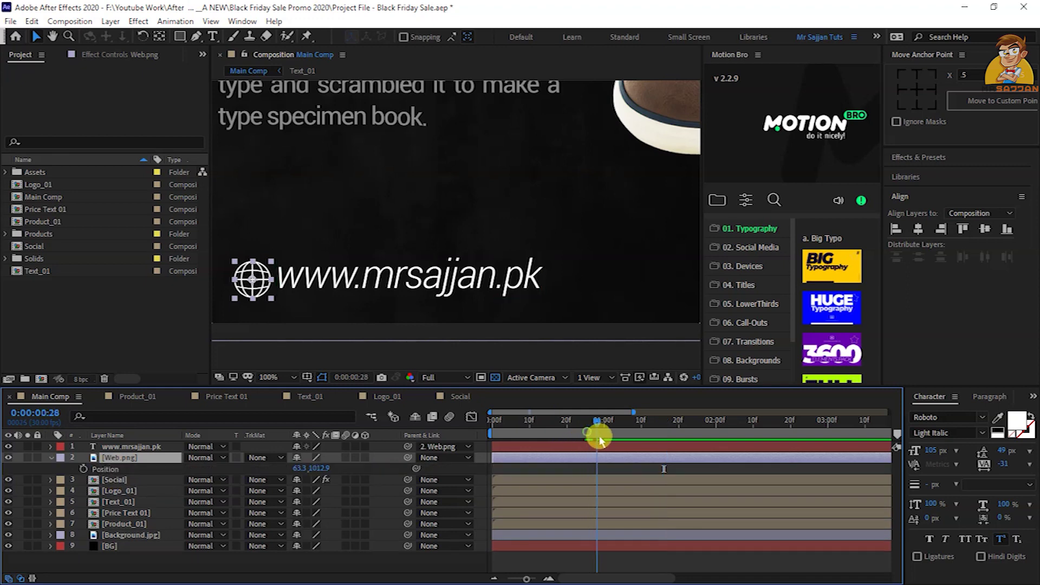
click(84, 469)
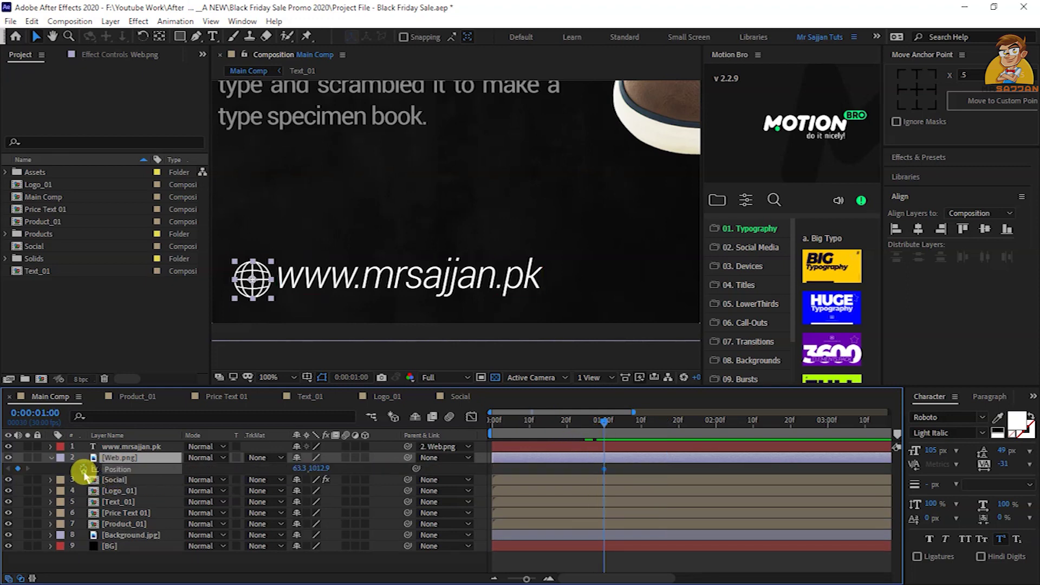
key(Home)
drag(318, 468, 374, 475)
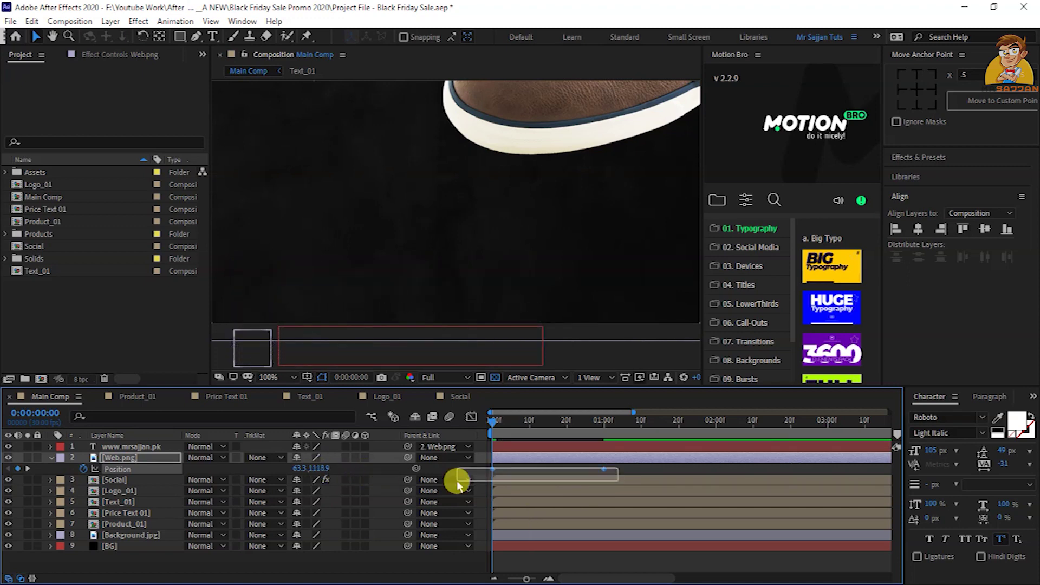
Easy-ease both globe Position keyframes, adjust their influence on the speed graph, and preview
key(F9)
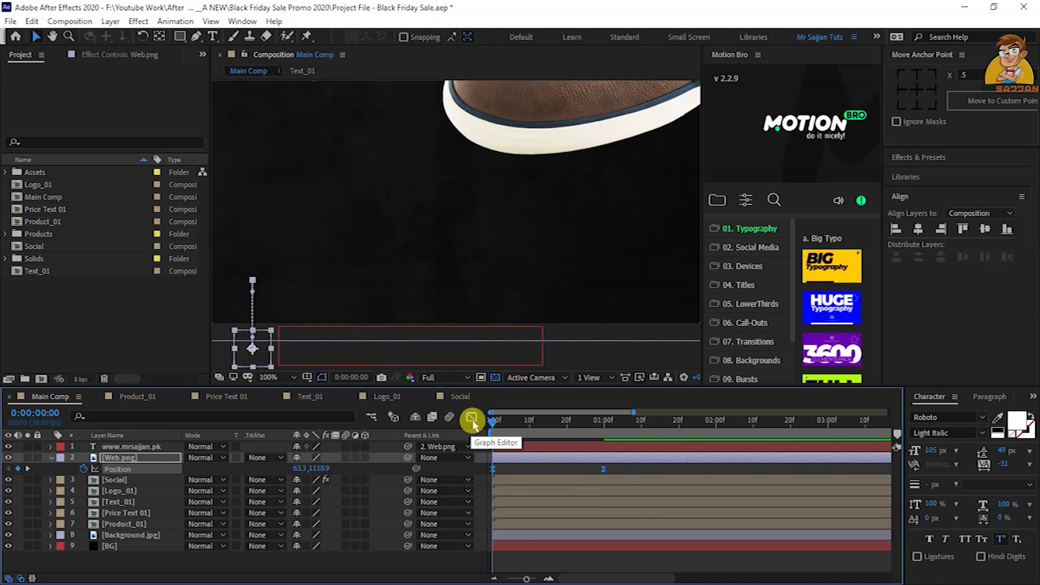
click(471, 417)
mouse_move(538, 516)
mouse_down()
mouse_move(470, 553)
mouse_move(522, 545)
mouse_up()
drag(585, 547, 563, 545)
key(shift+F3)
click(282, 376)
click(274, 139)
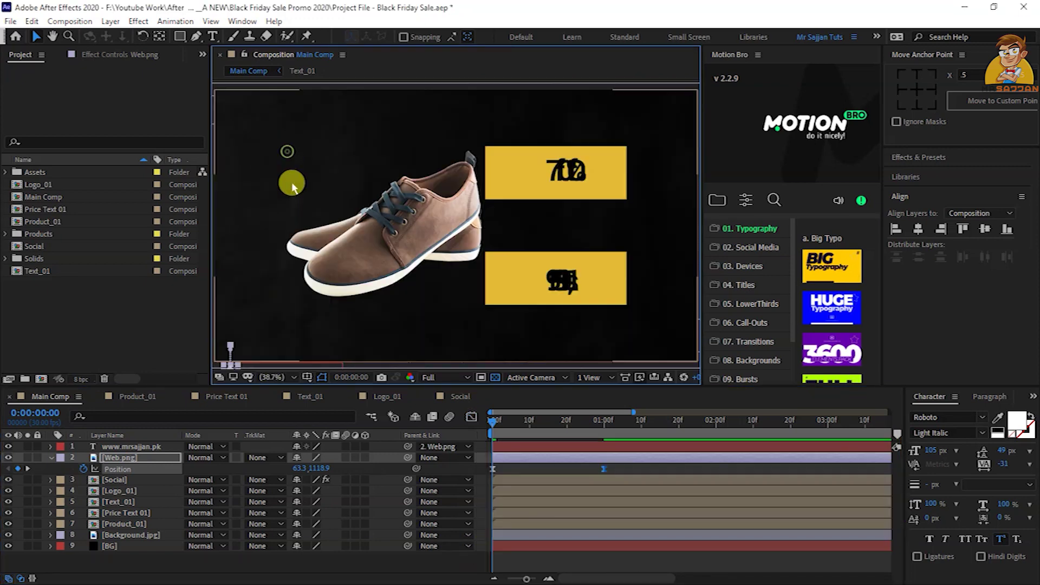
key(space)
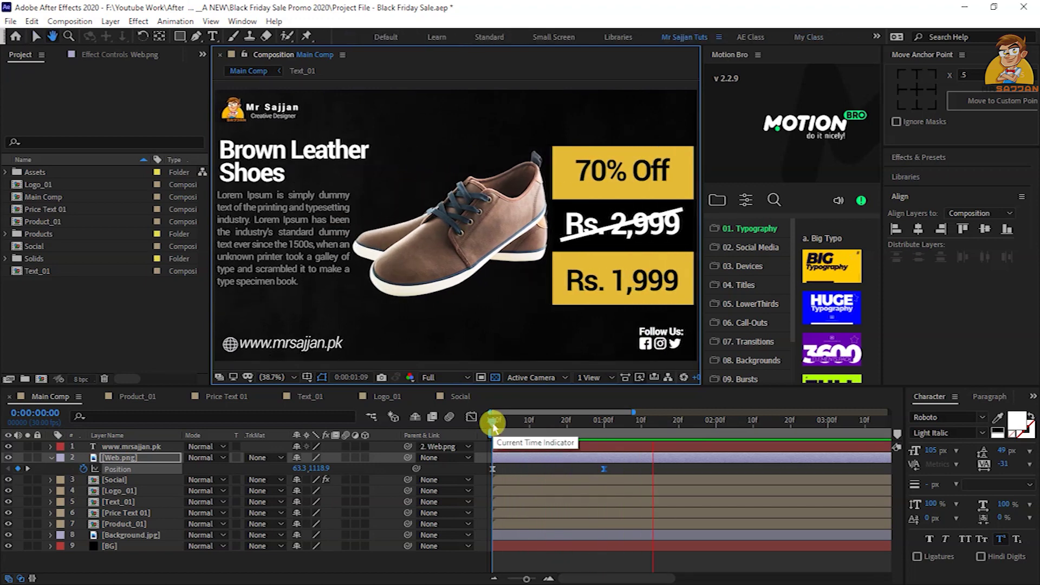
click(158, 455)
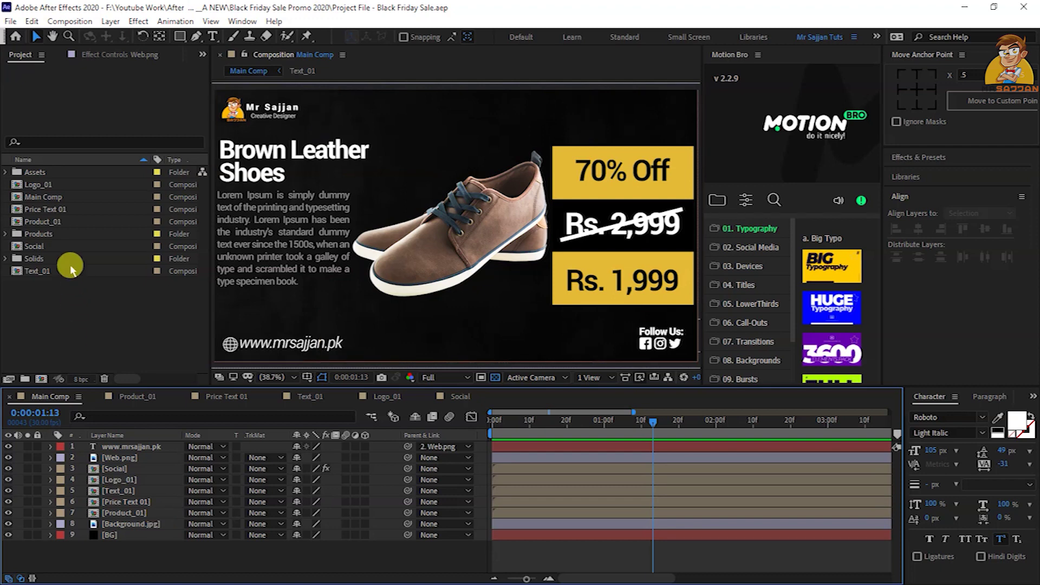
click(41, 379)
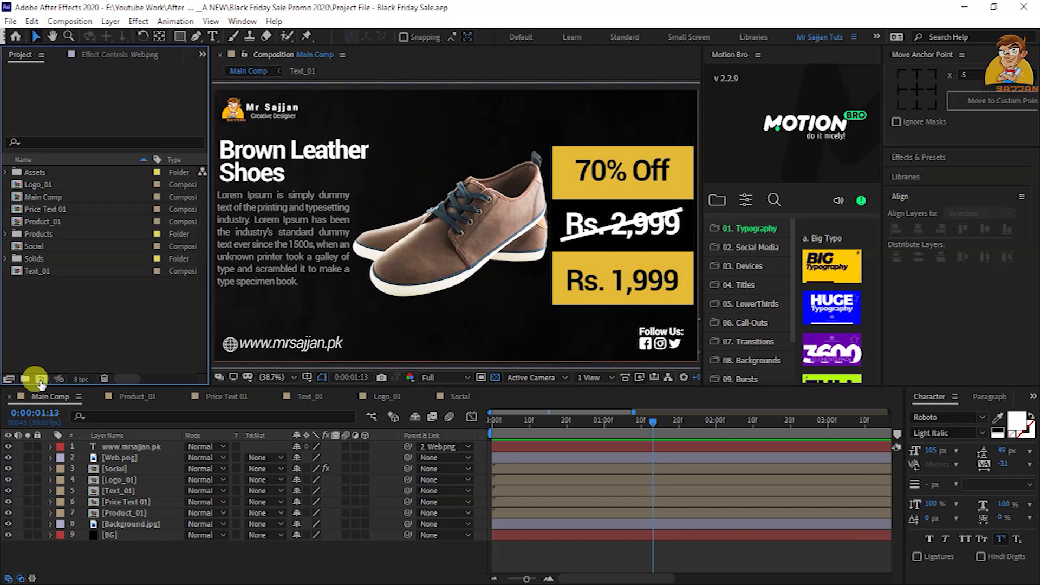
Name the new composition Transition01, set it to 1920×1080, and confirm
text(Transition0)
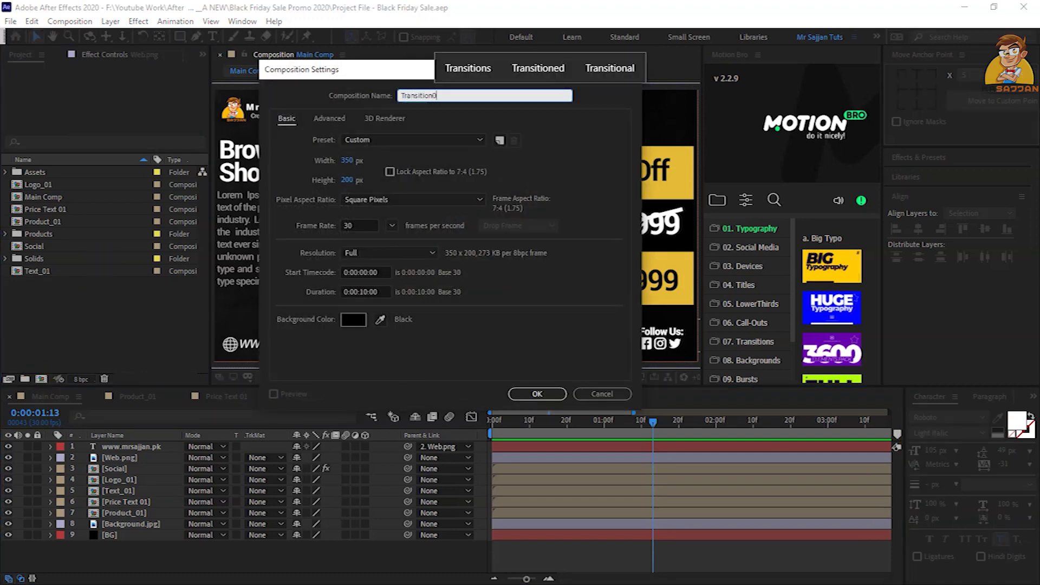
text(1)
key(Tab)
key(Tab)
text(195)
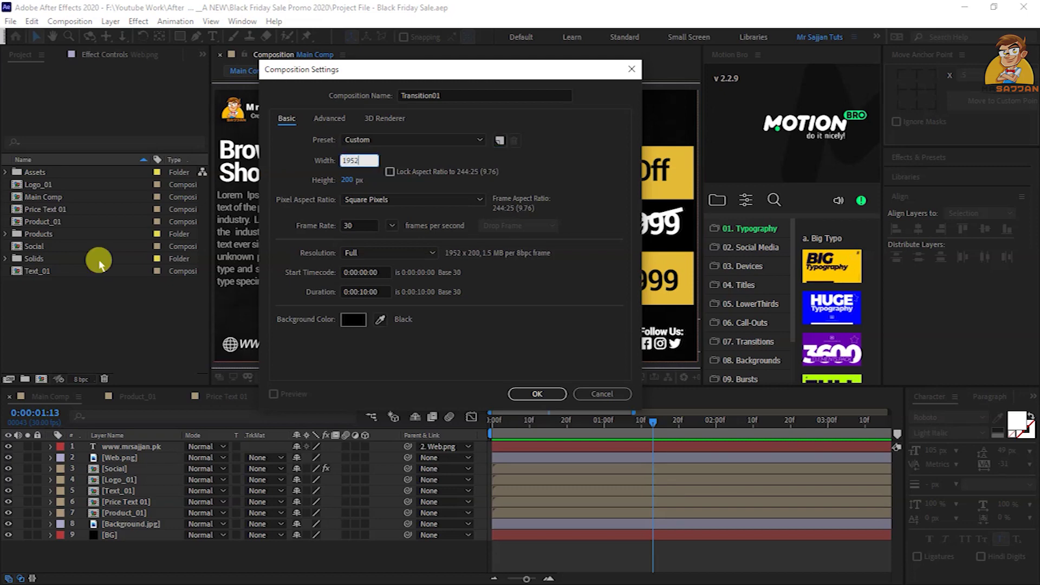
key(BackSpace)
text(20)
key(Tab)
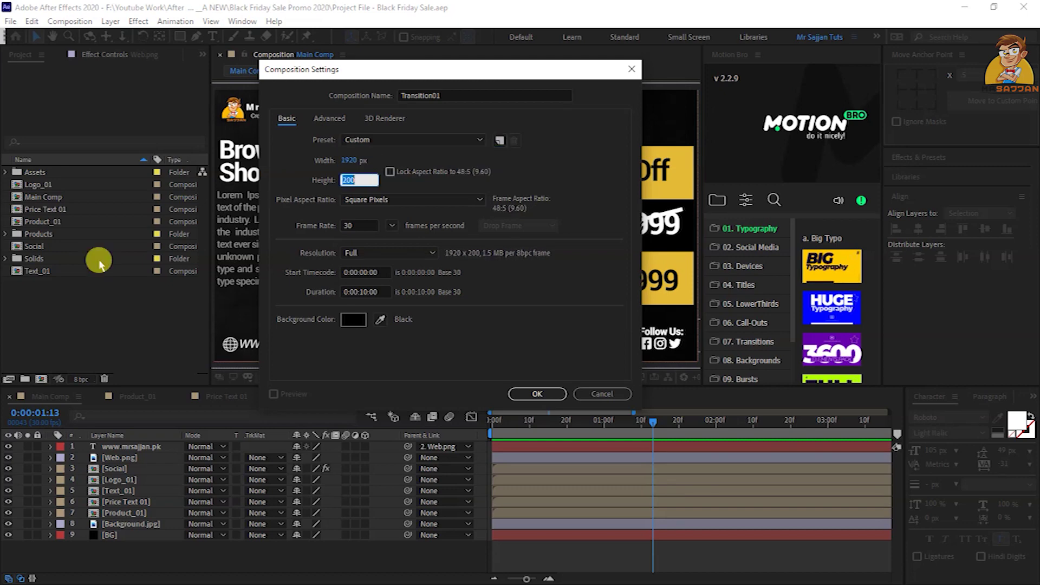
text(1080)
key(Return)
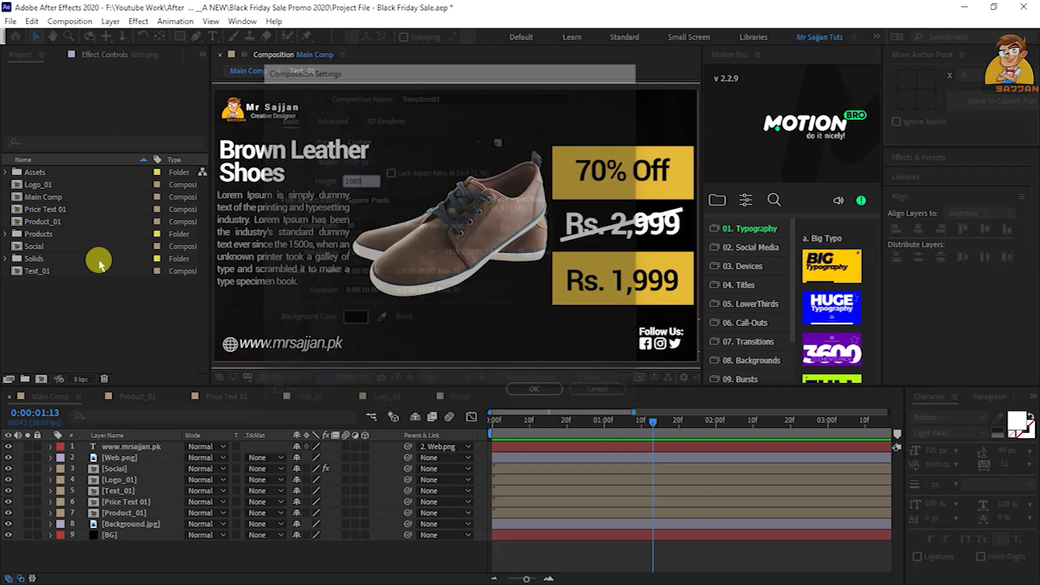
click(495, 377)
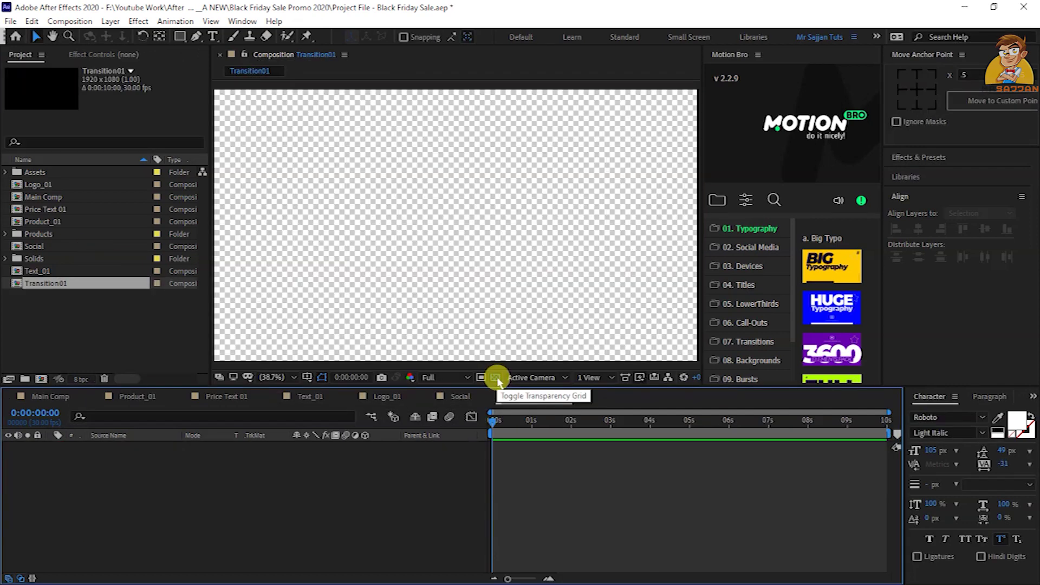
Draw a full-width horizontal Pen path with a black stroke across the comp
click(495, 377)
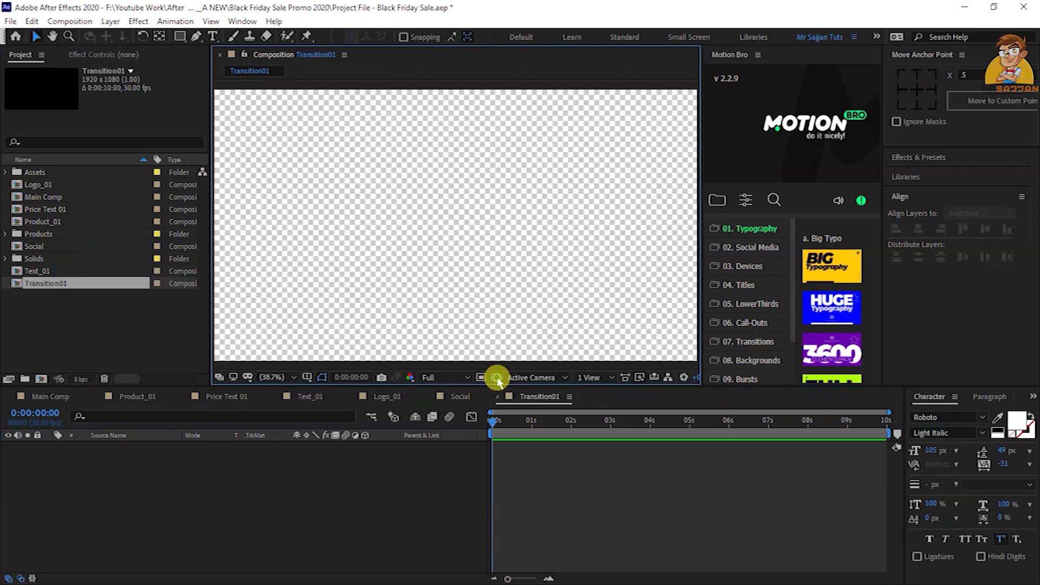
click(496, 377)
click(196, 36)
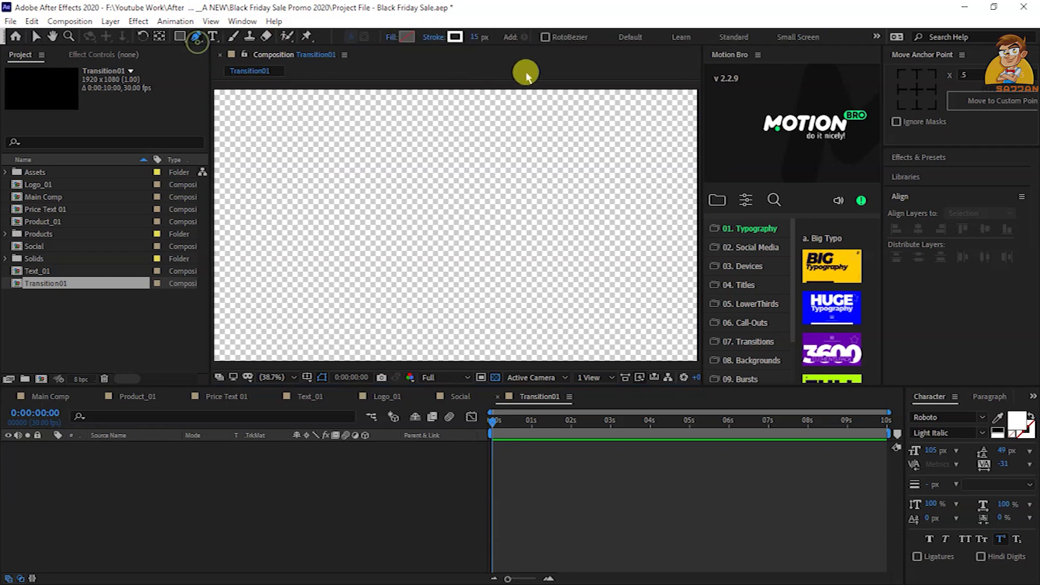
click(455, 36)
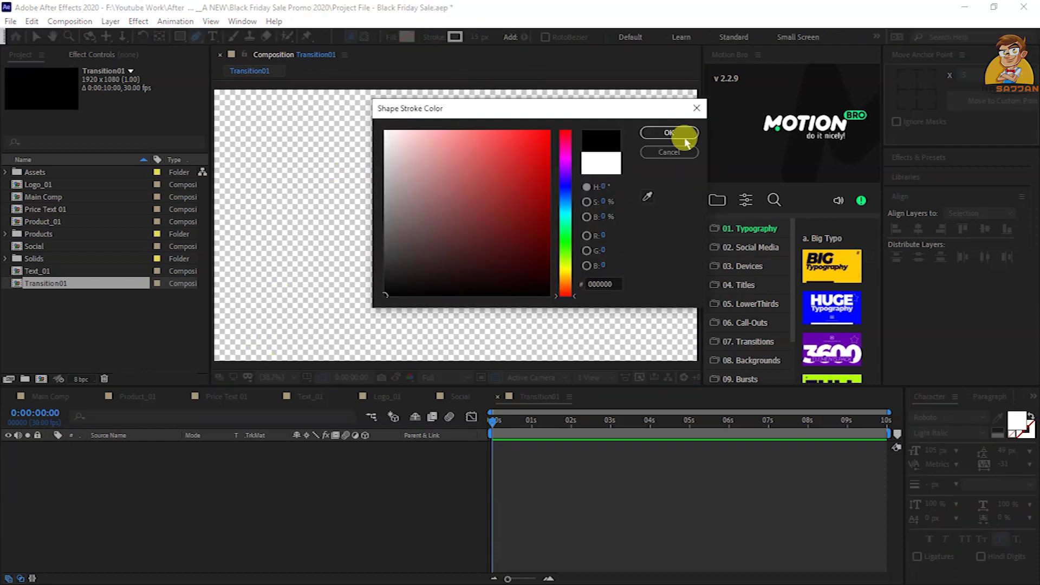
click(669, 133)
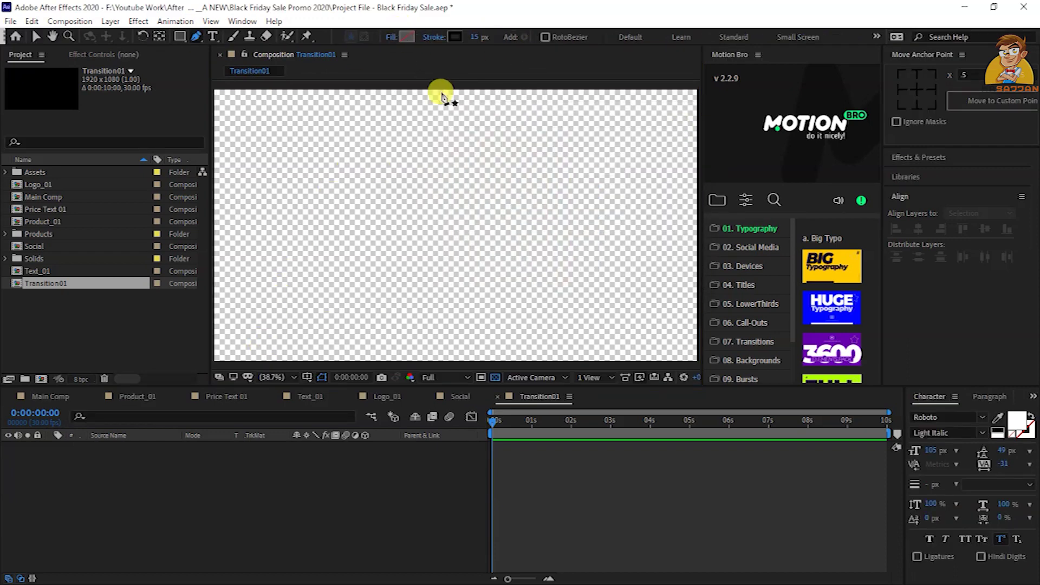
drag(475, 37, 434, 64)
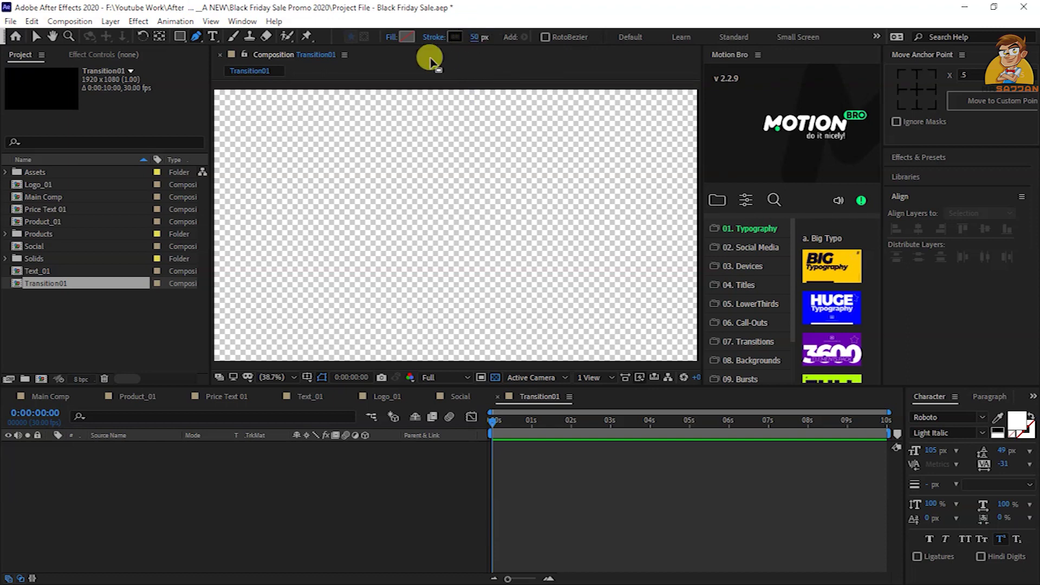
click(215, 161)
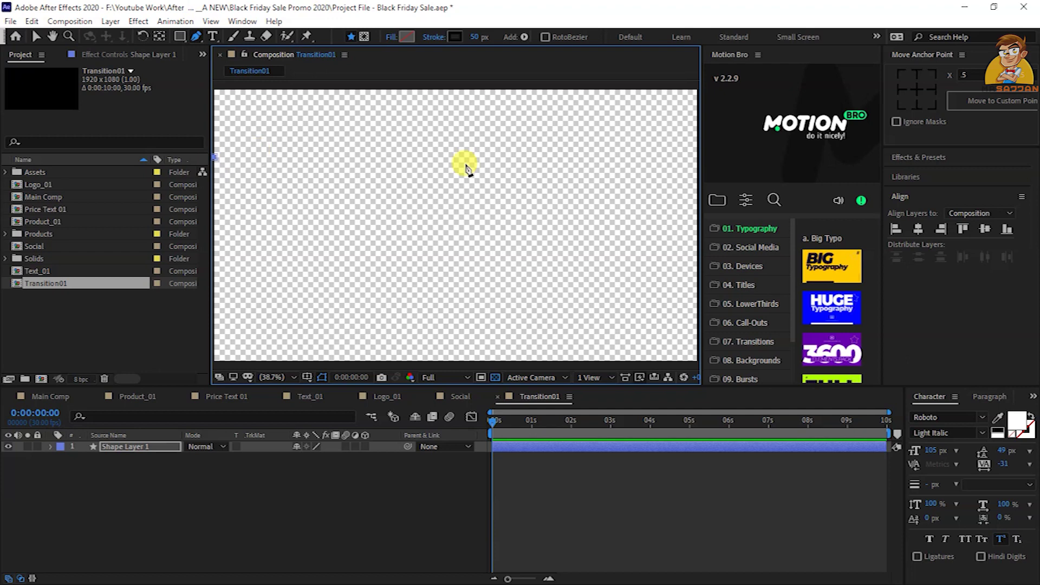
click(697, 157)
key(v)
Thicken the stroke to 351 px, centre the anchor point, and move the stripe upward
drag(577, 36, 770, 28)
click(943, 104)
click(112, 449)
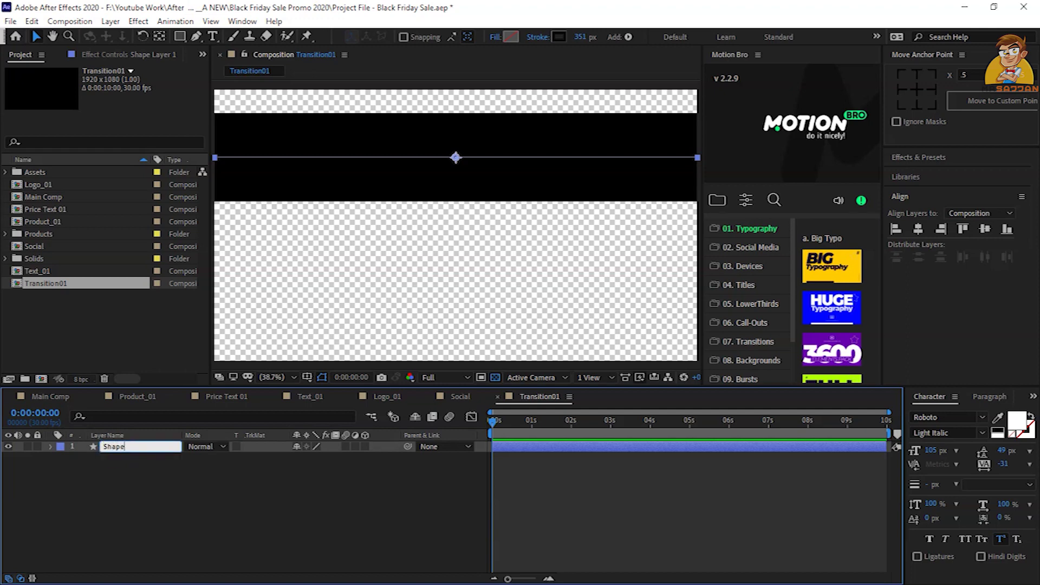
drag(458, 158, 458, 136)
click(51, 446)
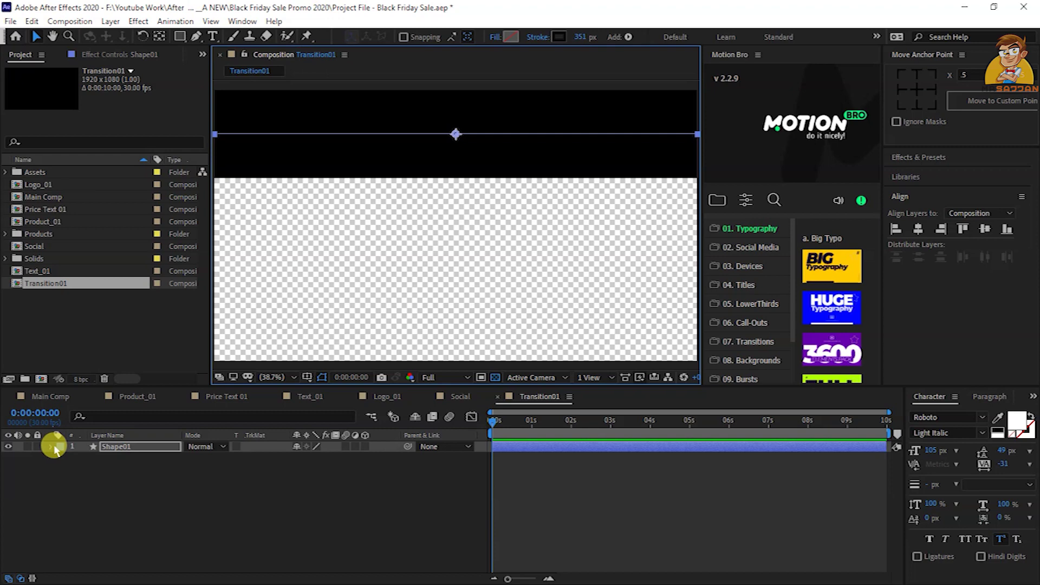
Add Trim Paths to Shape01 with End 0% and Start keyed from 0% at 0f to 100% at frame 15
click(371, 465)
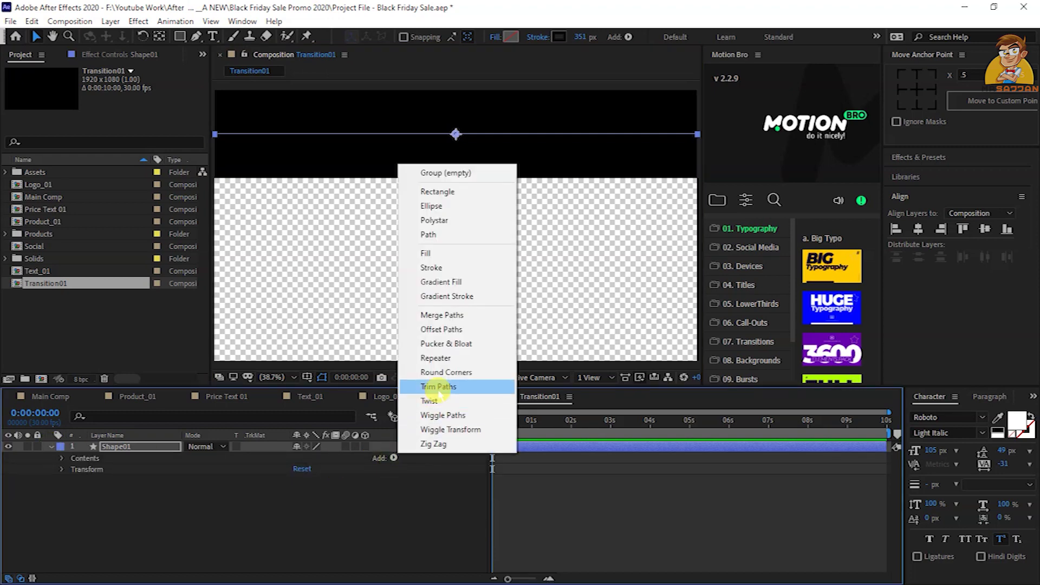
click(429, 391)
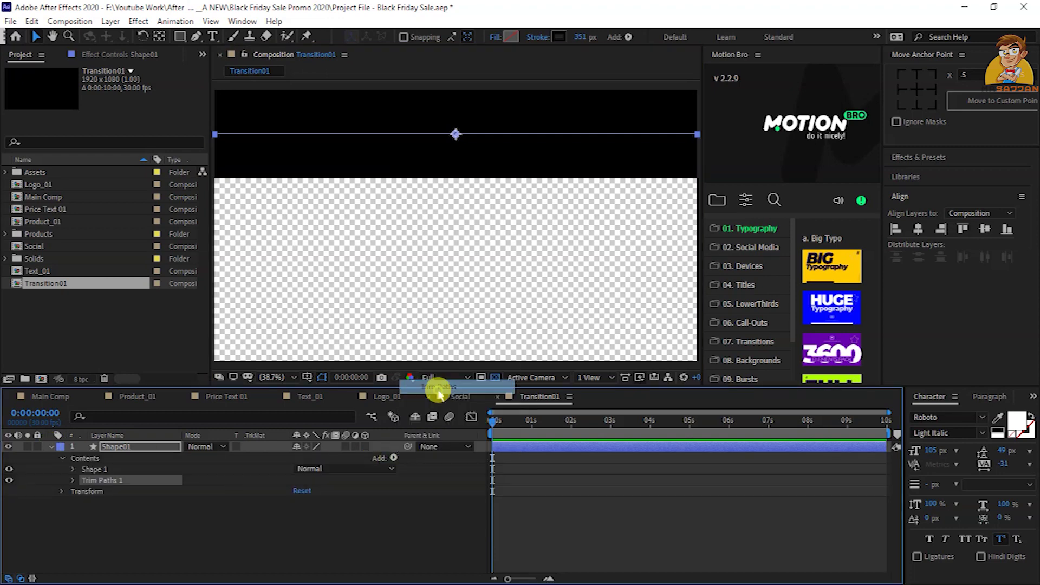
click(73, 480)
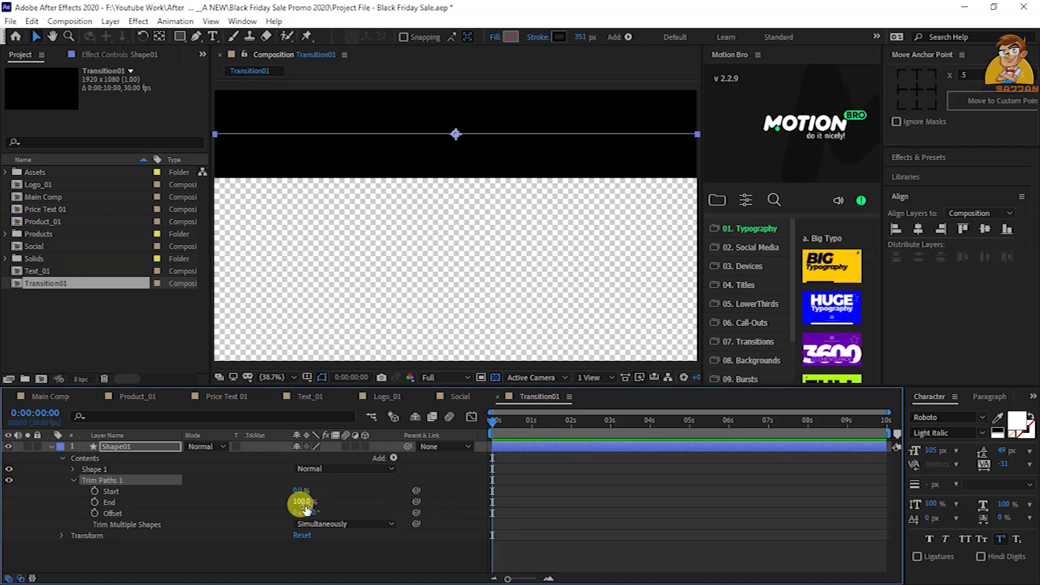
drag(299, 501, 162, 517)
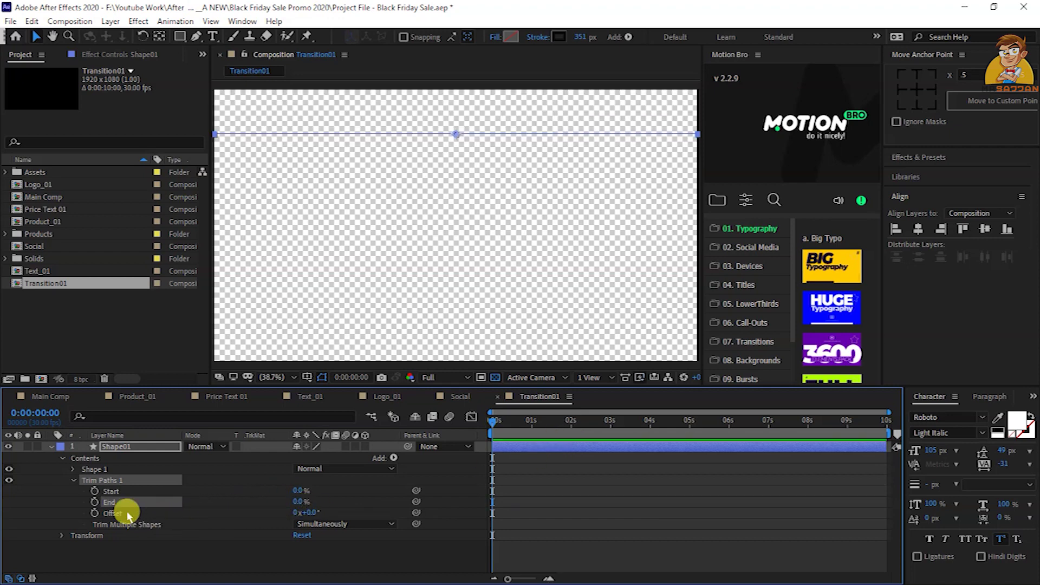
click(95, 491)
drag(508, 578, 531, 578)
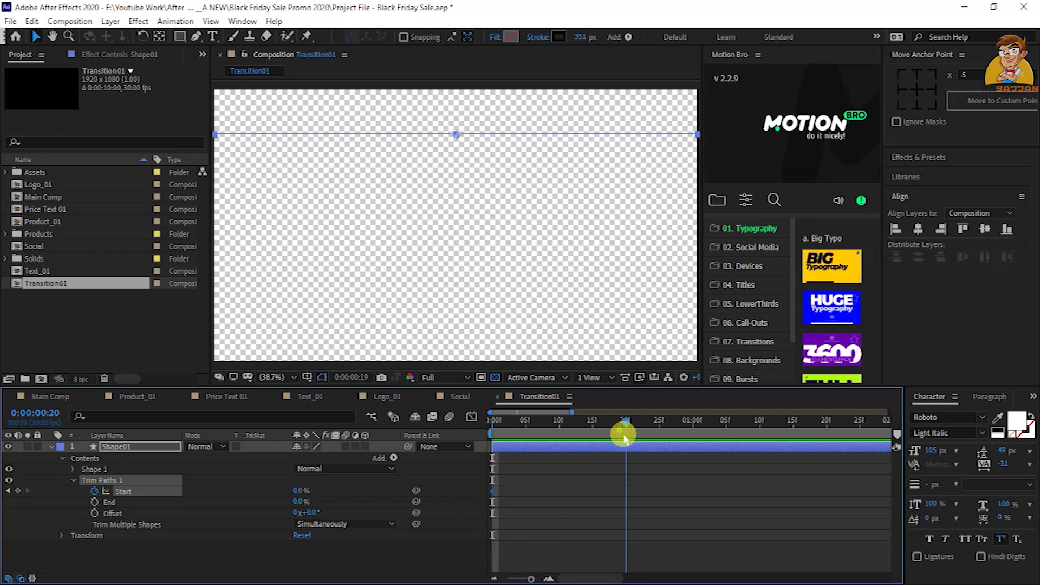
drag(619, 438, 592, 439)
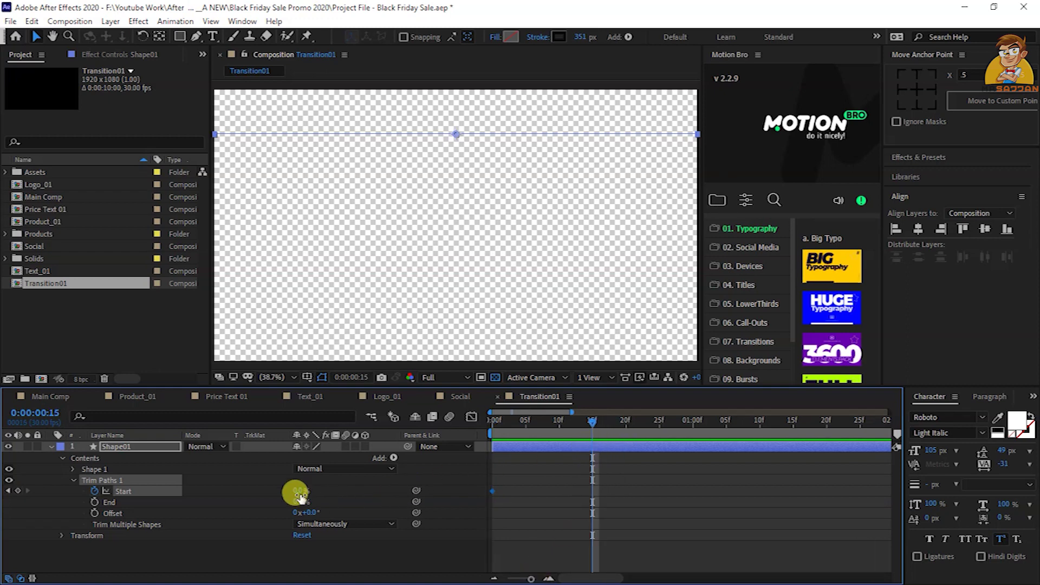
drag(300, 490, 461, 489)
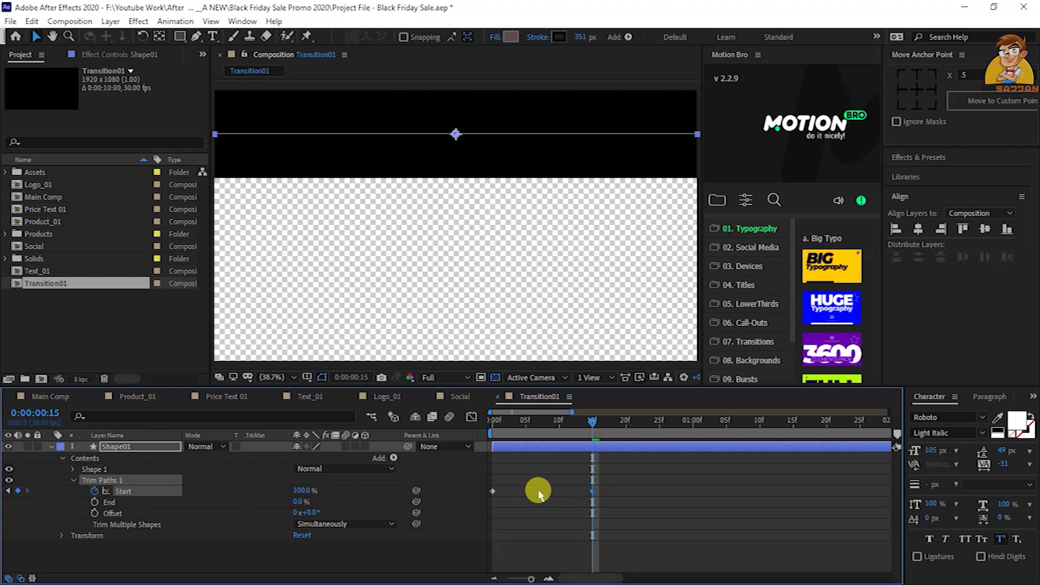
Ease the Start keyframes on the speed graph for a fast start and slow finish
drag(611, 483, 481, 510)
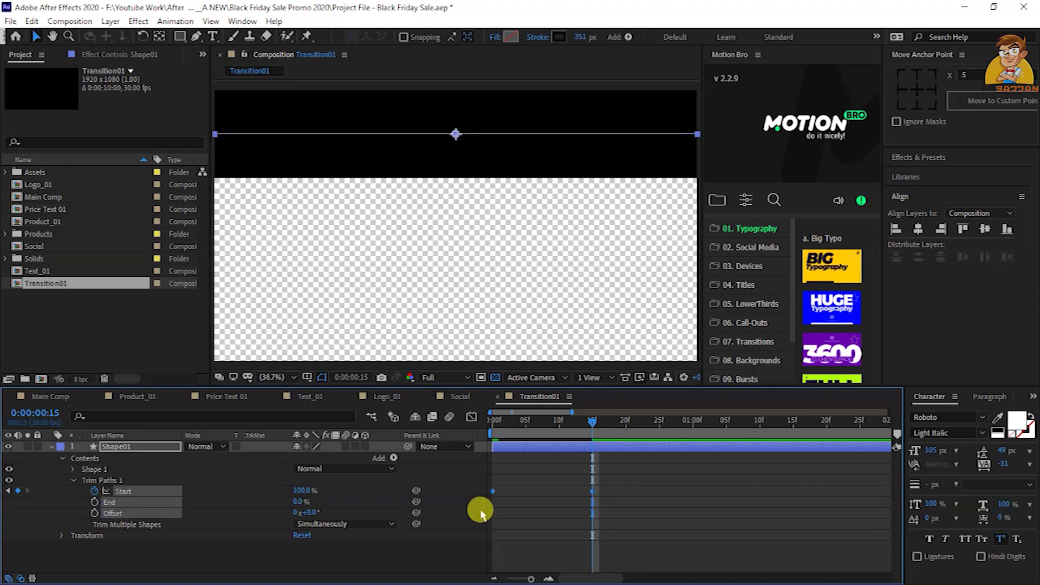
click(471, 418)
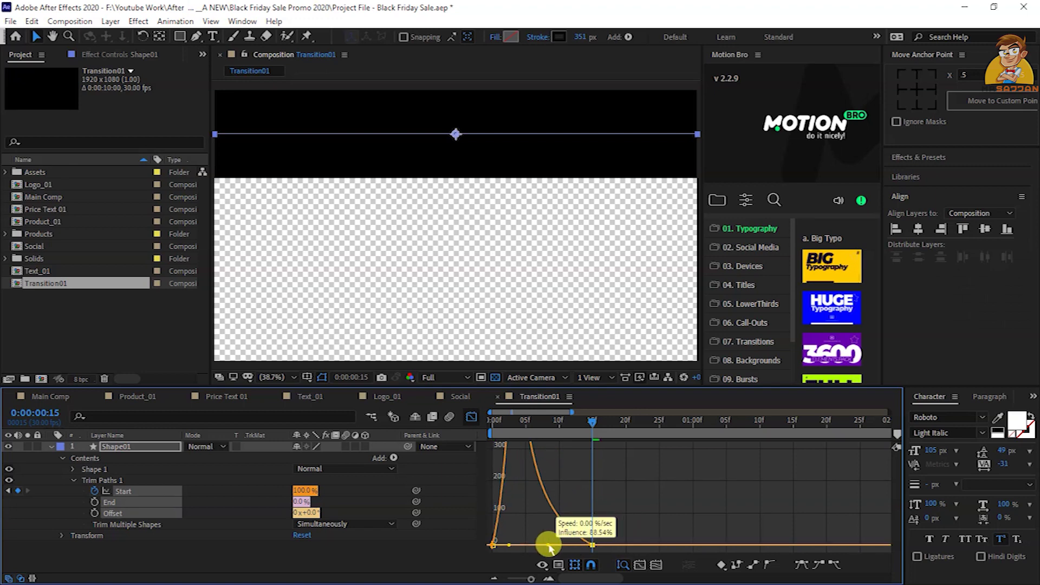
drag(570, 546, 542, 544)
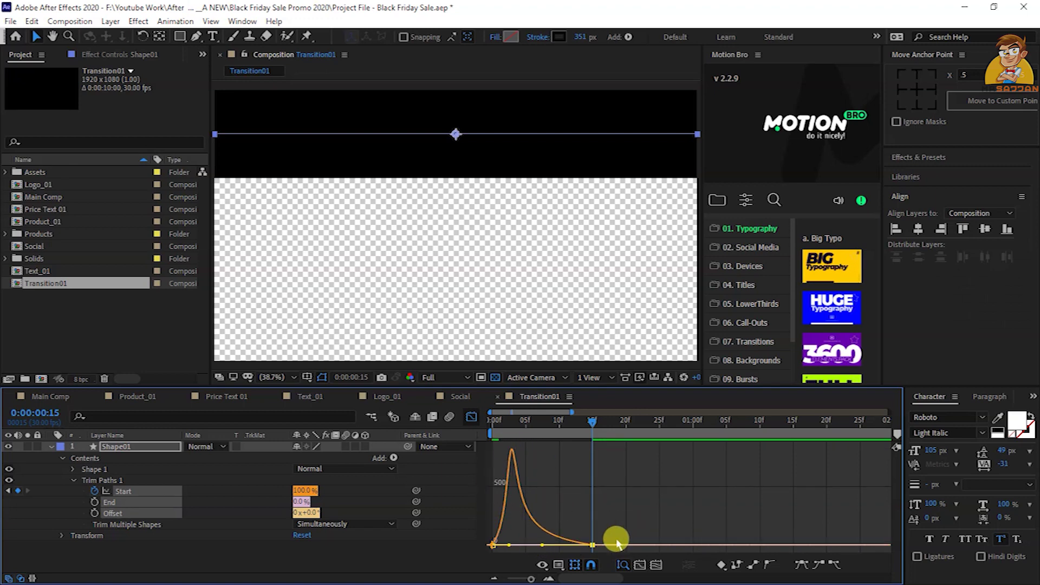
click(471, 418)
key(Home)
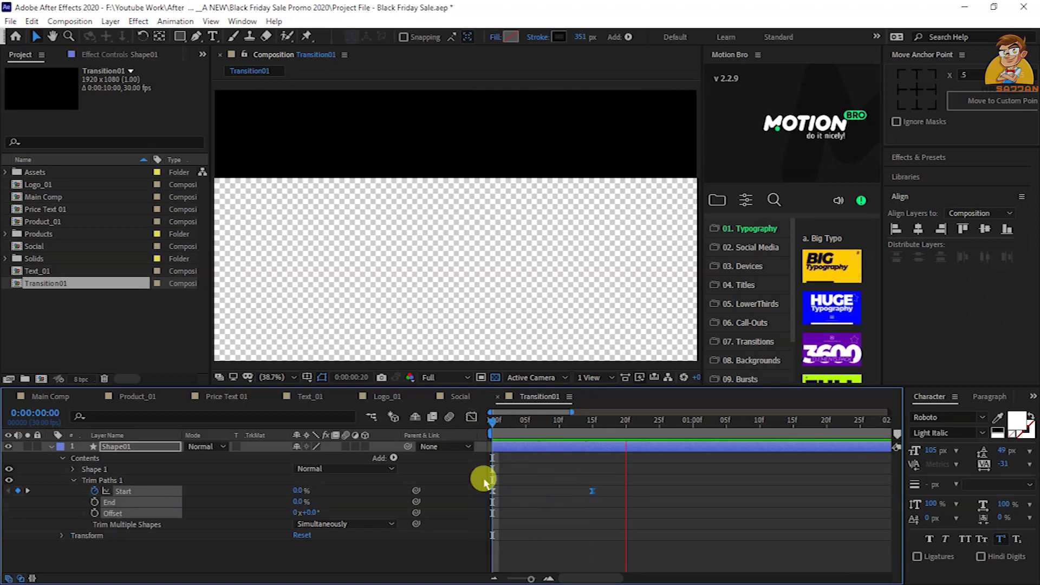
Duplicate the Shape01 stripe twice and shift the copies down the frame
click(111, 447)
key(ctrl+d)
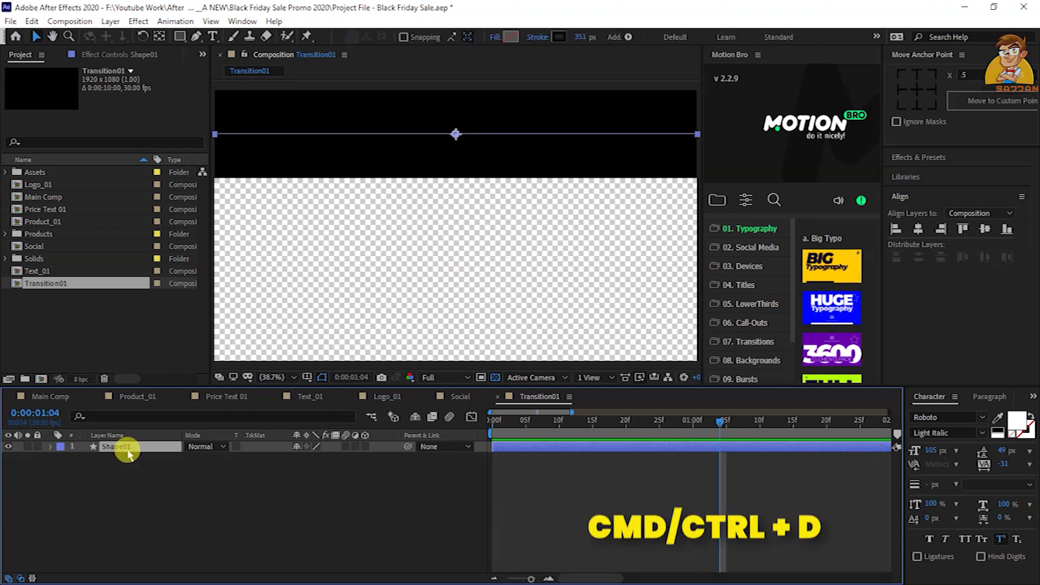
key(shift+Down)
key(shift+Down)
key(shift+Down)
key(shift+Down)
key(shift+Down)
key(shift+Down)
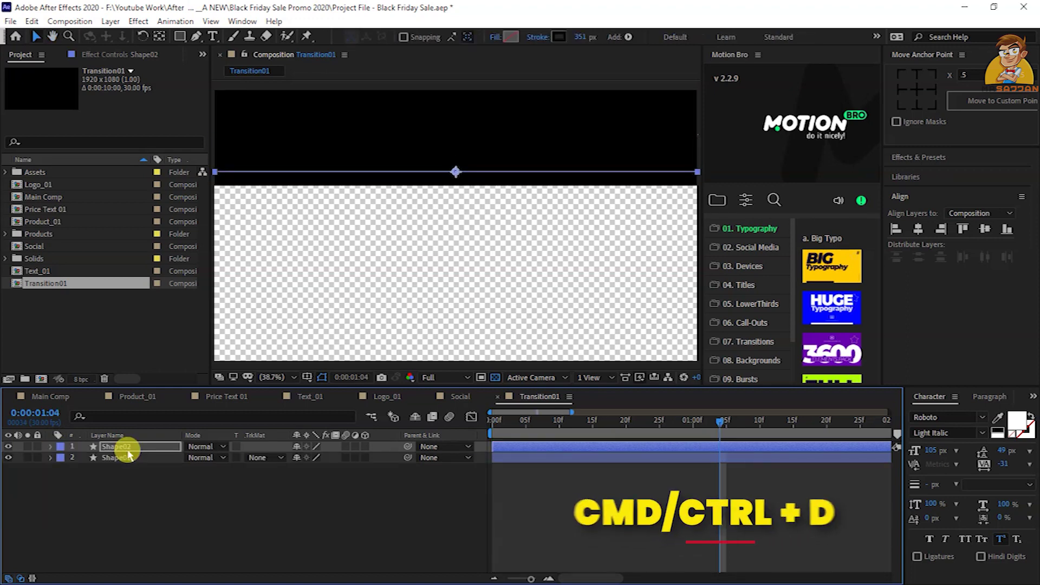
key(shift+Down)
key(shift+Down)
key(shift+Down)
key(shift+Down)
key(shift+Down)
key(shift+Down)
key(shift+Down)
key(shift+Down)
key(shift+Down)
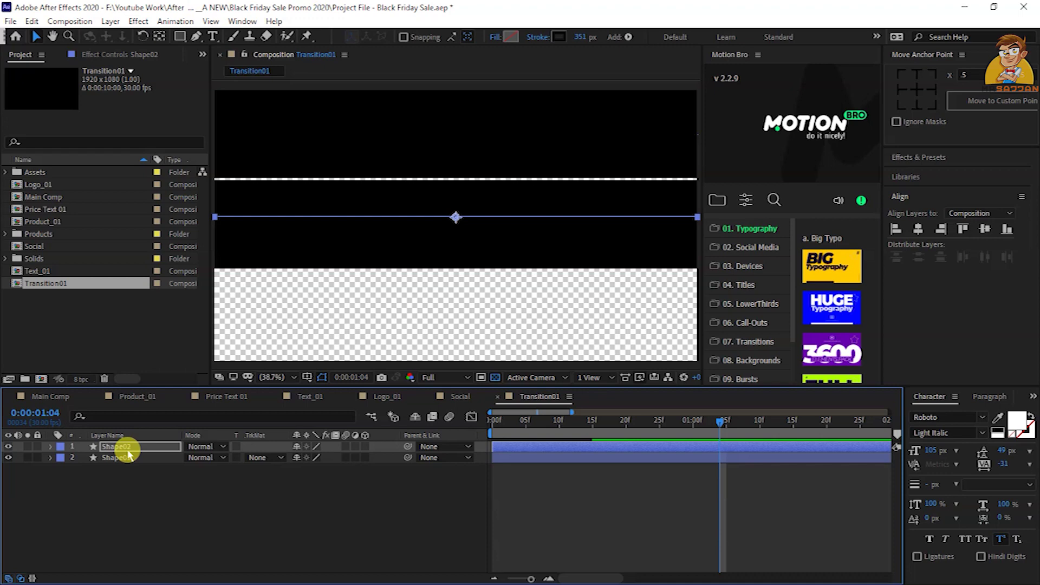
key(ctrl+d)
key(shift+Down)
key(shift+Down)
key(shift+Down)
key(shift+Down)
key(shift+Down)
key(shift+Down)
key(shift+Down)
key(shift+Down)
key(shift+Down)
key(shift+Down)
key(shift+Down)
key(shift+Down)
key(shift+Down)
key(shift+Down)
key(shift+Down)
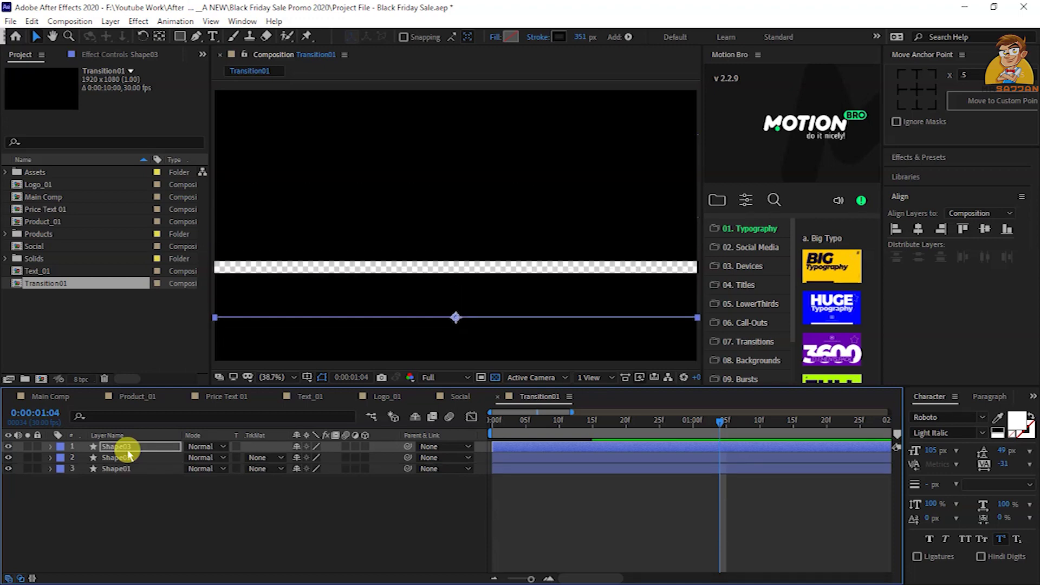
click(128, 459)
key(shift+Down)
key(shift+Down)
key(shift+Down)
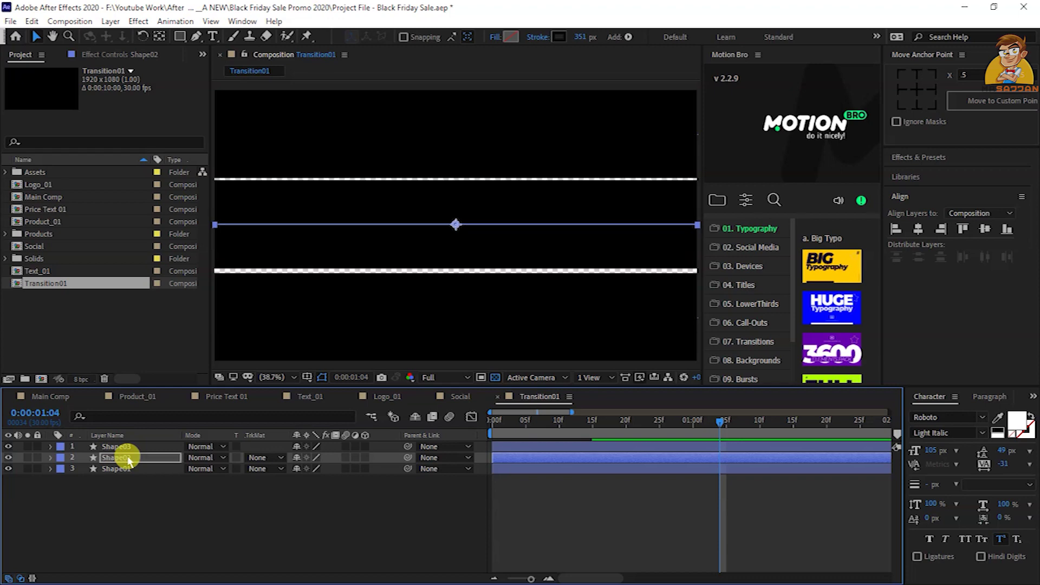
key(Down)
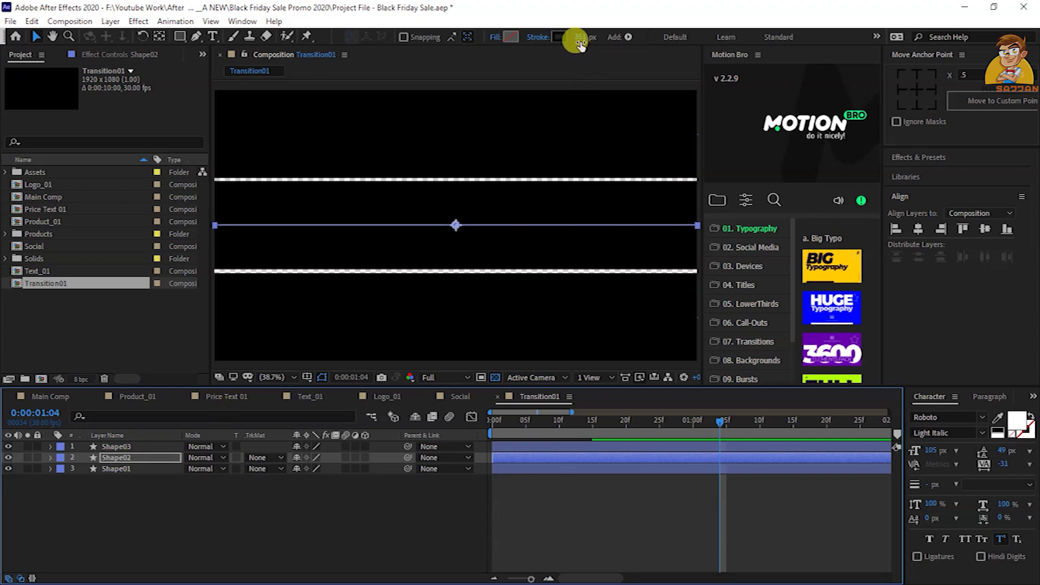
Thicken Shape02 to 378 px, delay Shape01 and Shape03 a few frames, preview, and return to Main Comp
drag(580, 37, 595, 37)
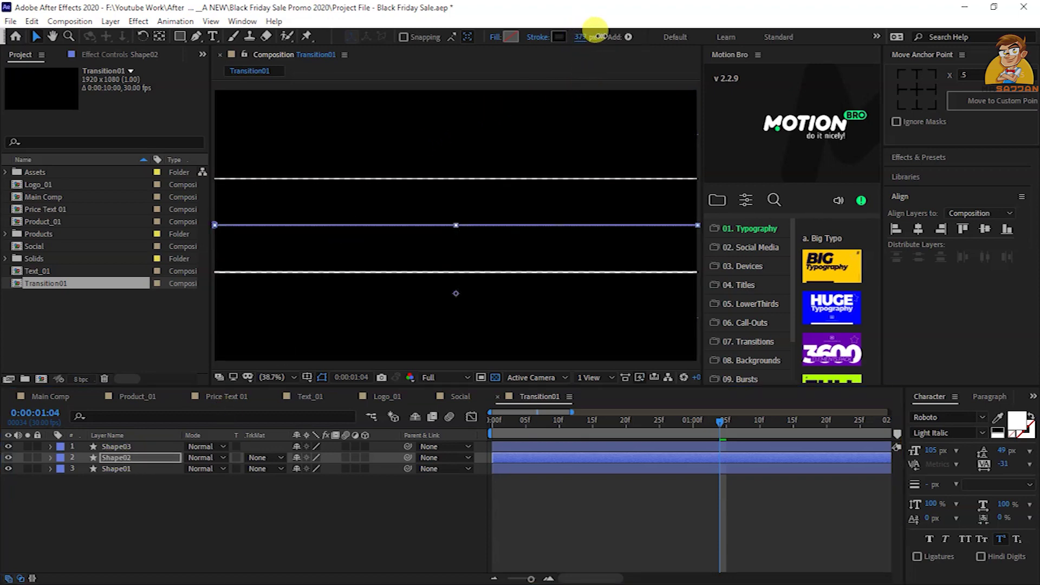
click(496, 468)
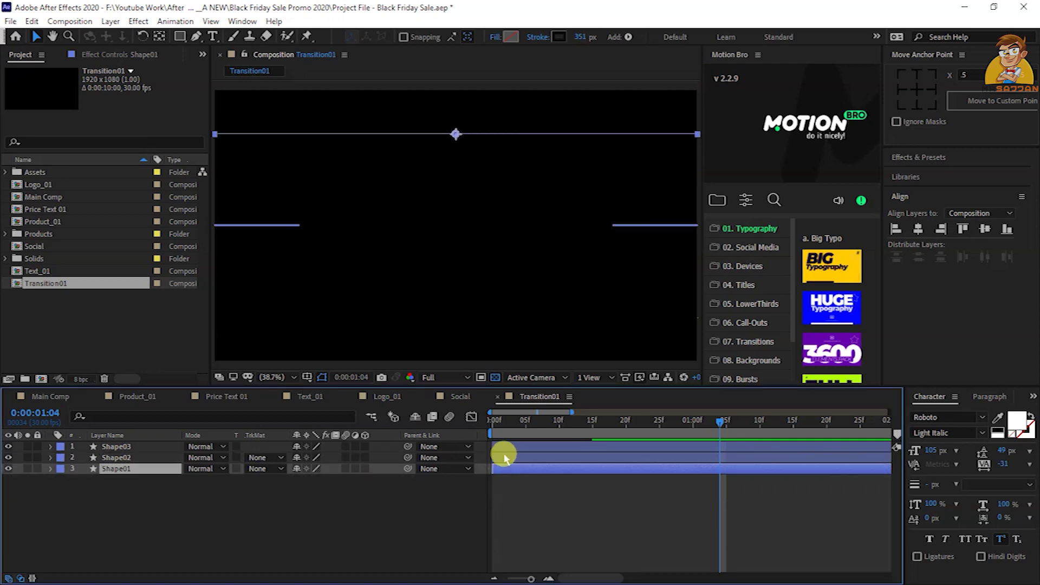
ctrl+click(504, 448)
drag(515, 452, 520, 453)
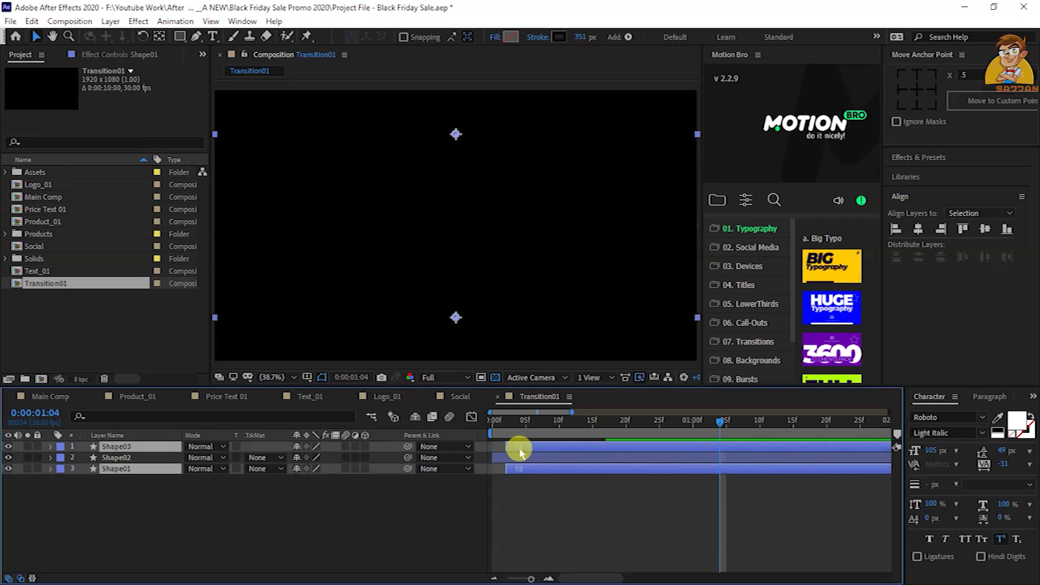
key(space)
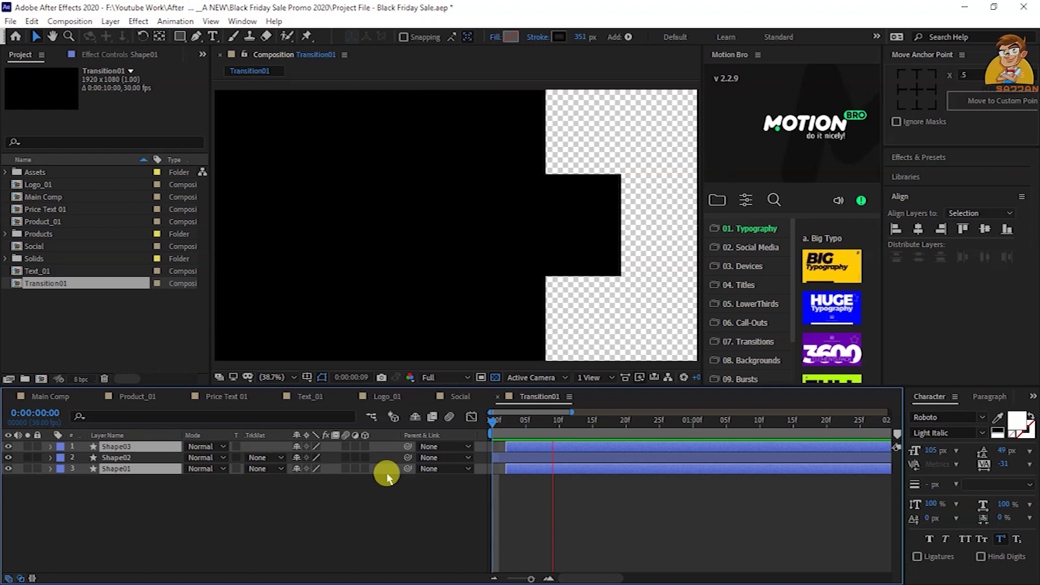
click(58, 400)
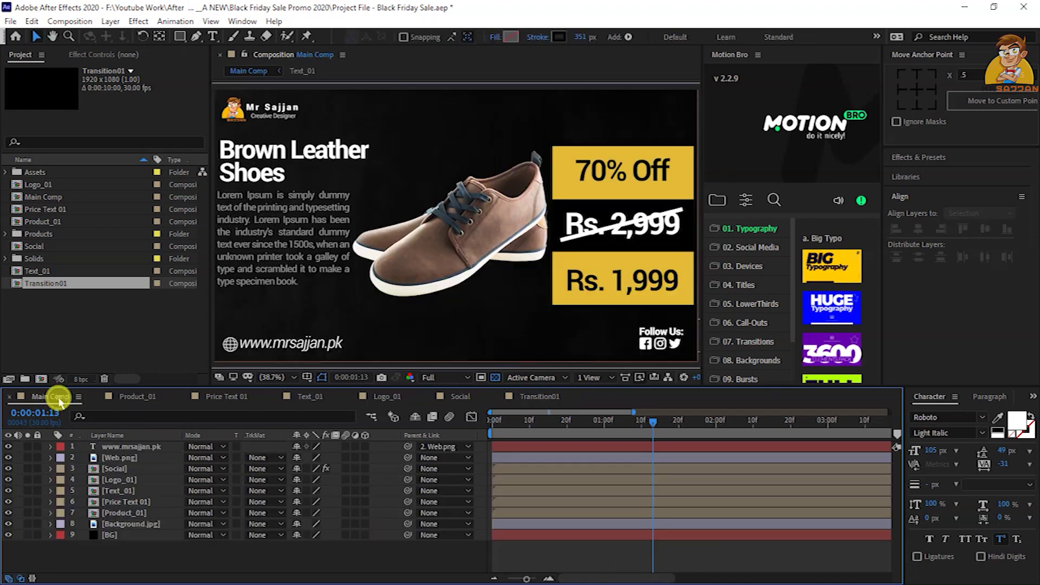
Add Transition01 to Main Comp as a layer with Stencil Alpha blending mode
drag(47, 281, 121, 448)
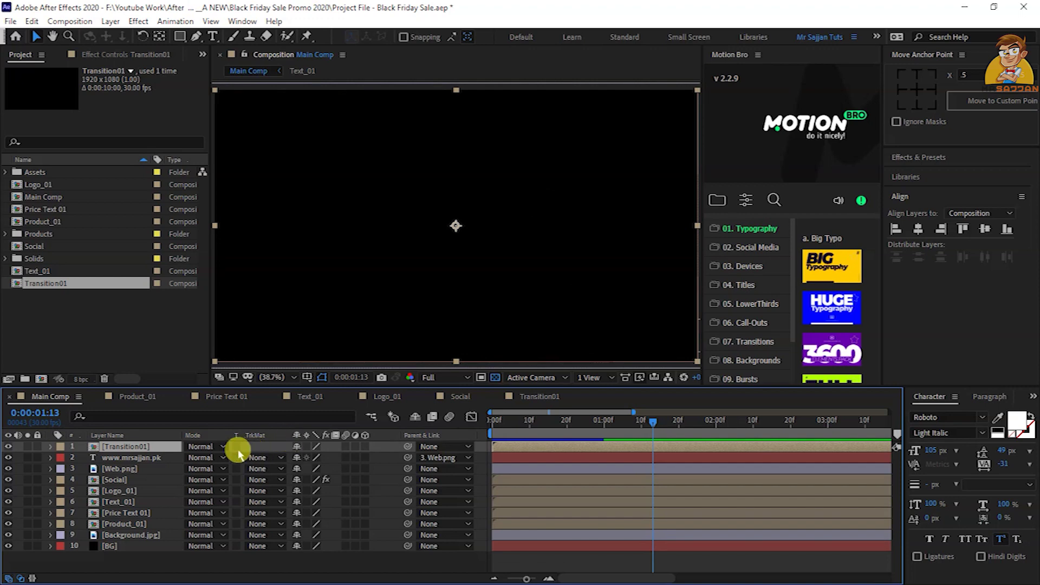
click(206, 447)
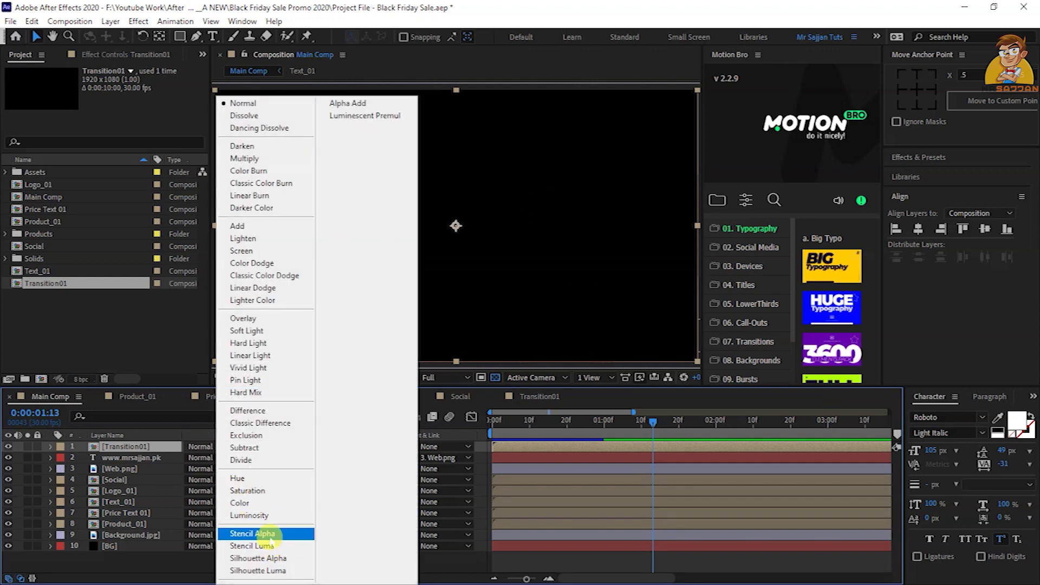
click(270, 534)
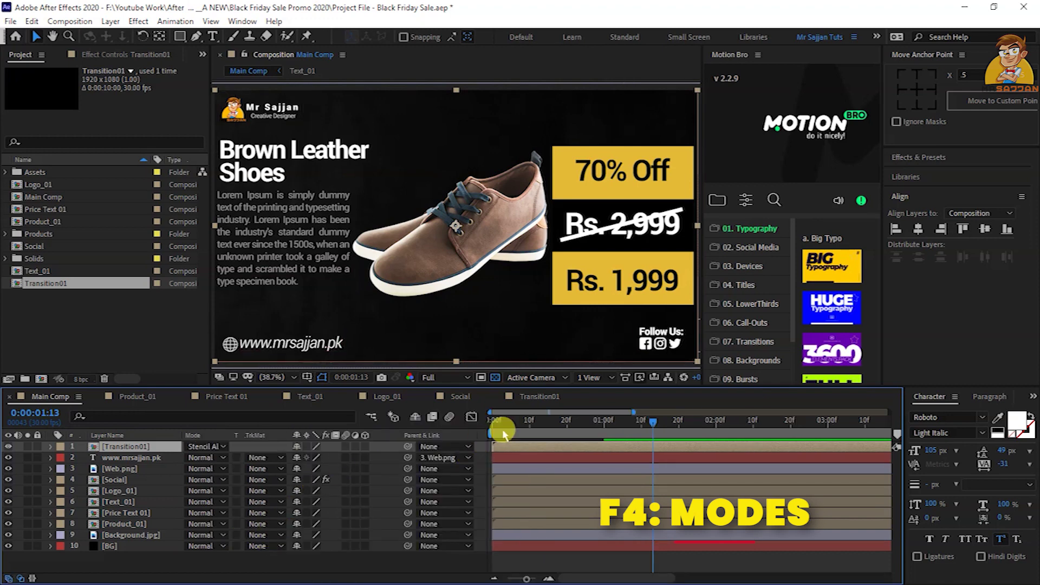
click(153, 524)
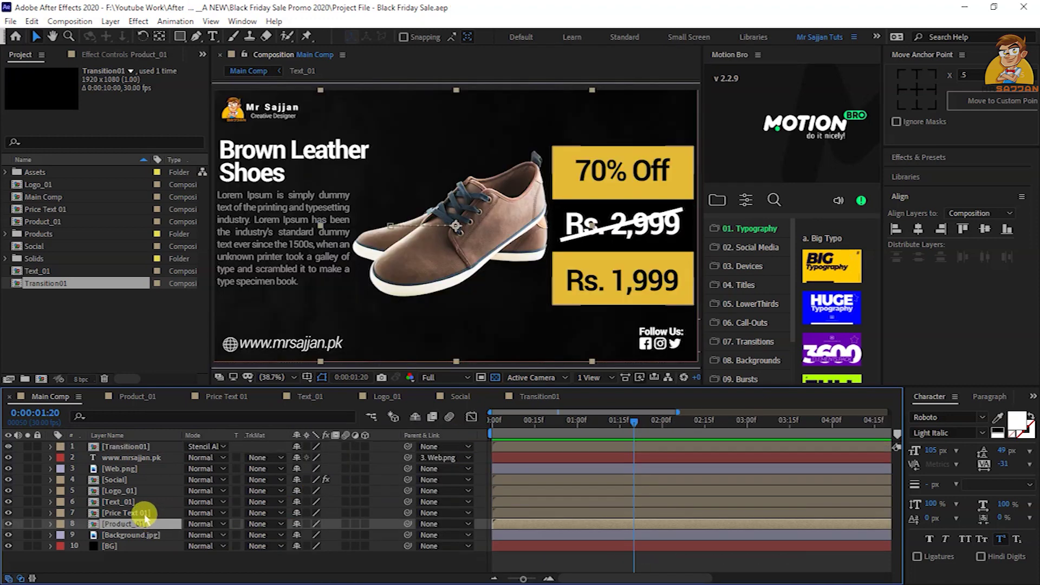
Ease the final Position keyframes of Product_01 and Price Text 01 to about 76% influence, then preview
shift+click(144, 513)
key(p)
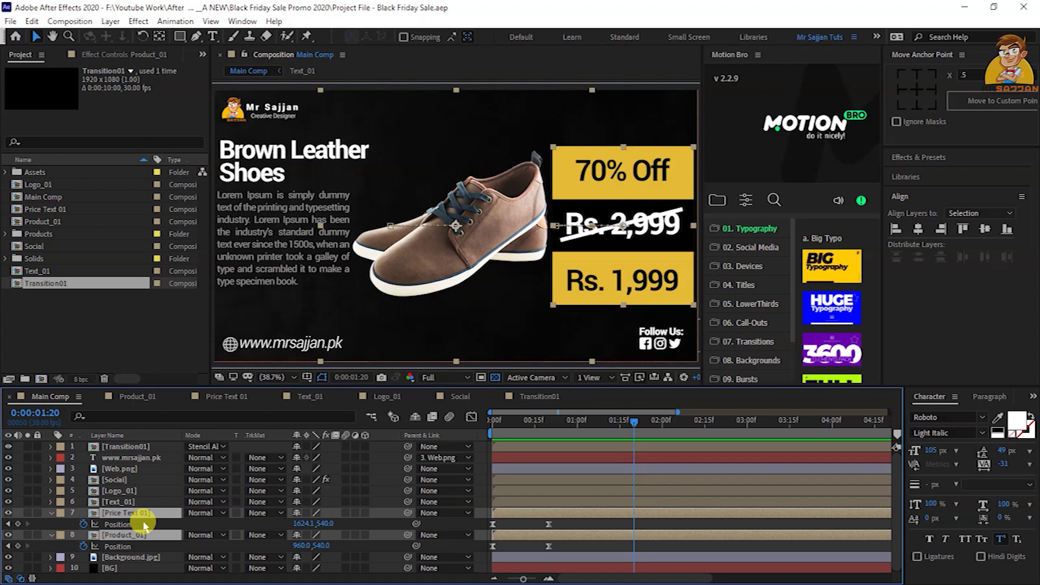
drag(563, 518, 450, 563)
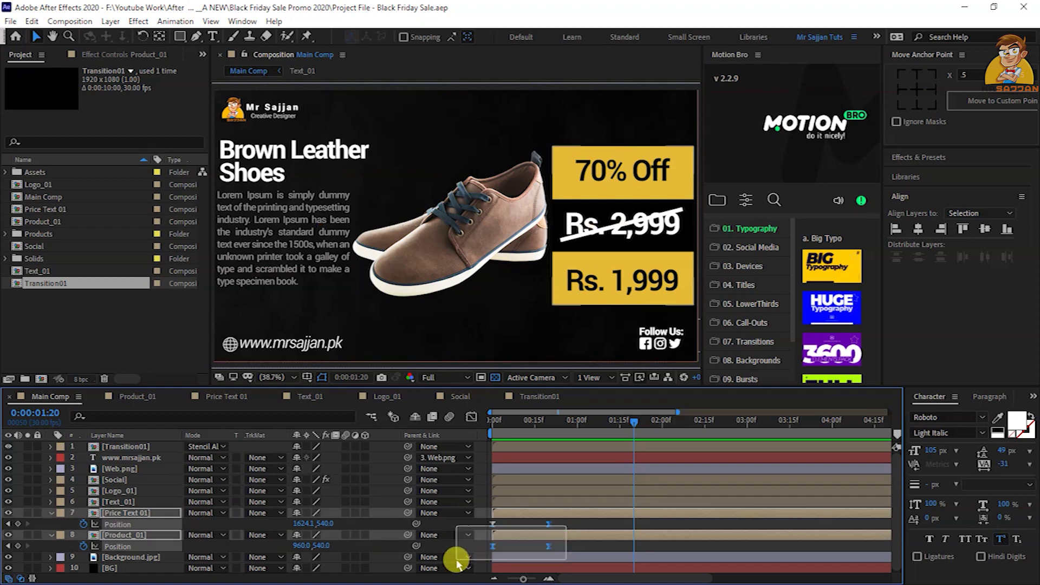
click(470, 418)
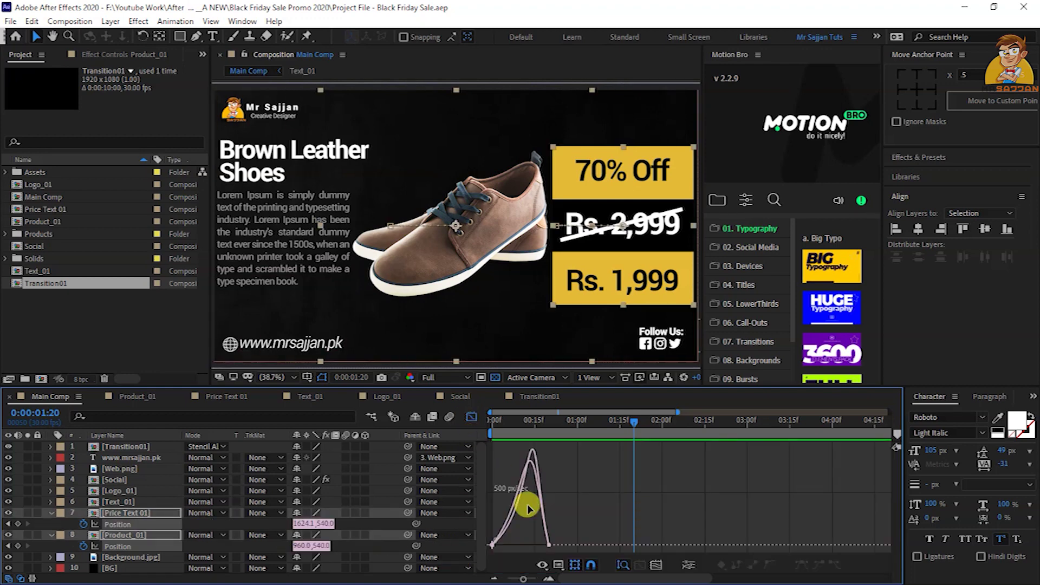
mouse_move(558, 534)
mouse_down()
mouse_move(463, 555)
mouse_move(524, 540)
mouse_up()
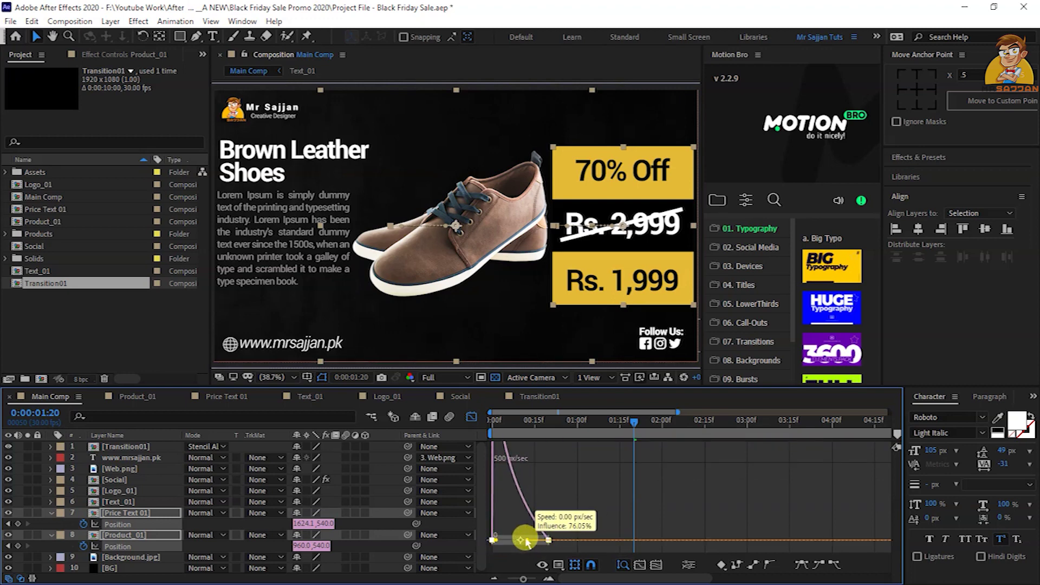
click(471, 417)
key(space)
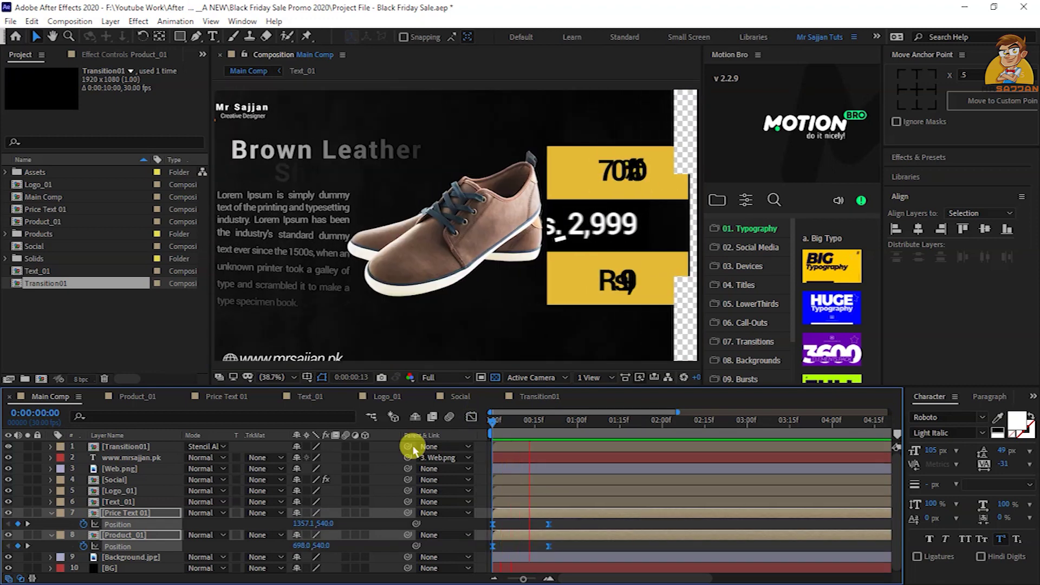
key(space)
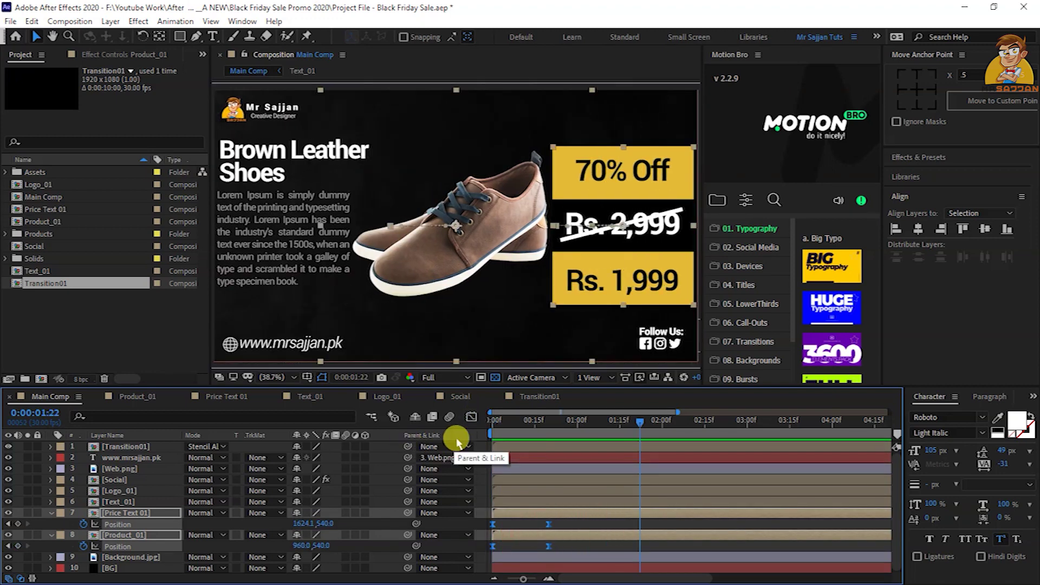
key(u)
click(158, 566)
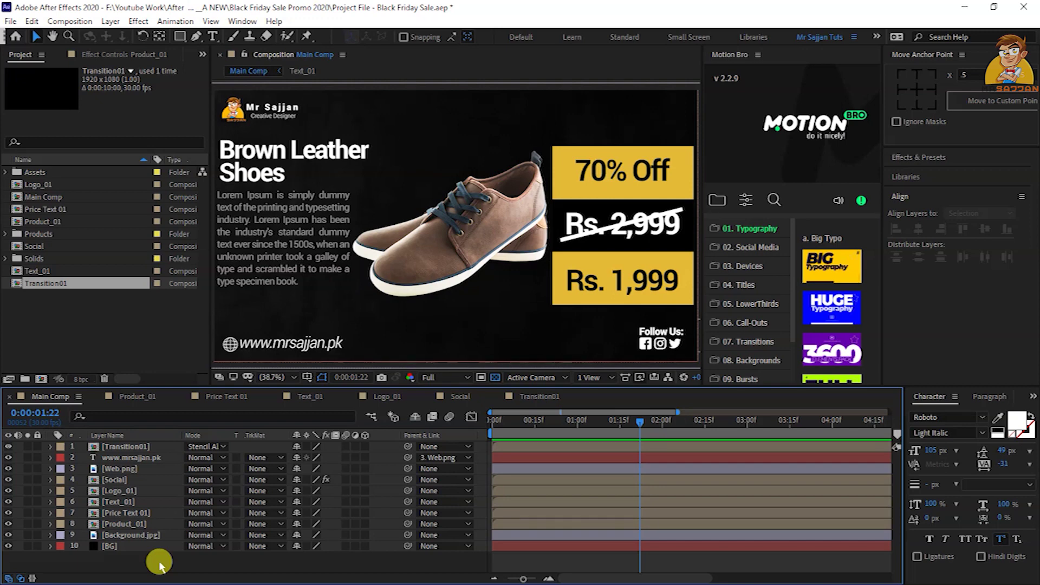
click(5, 172)
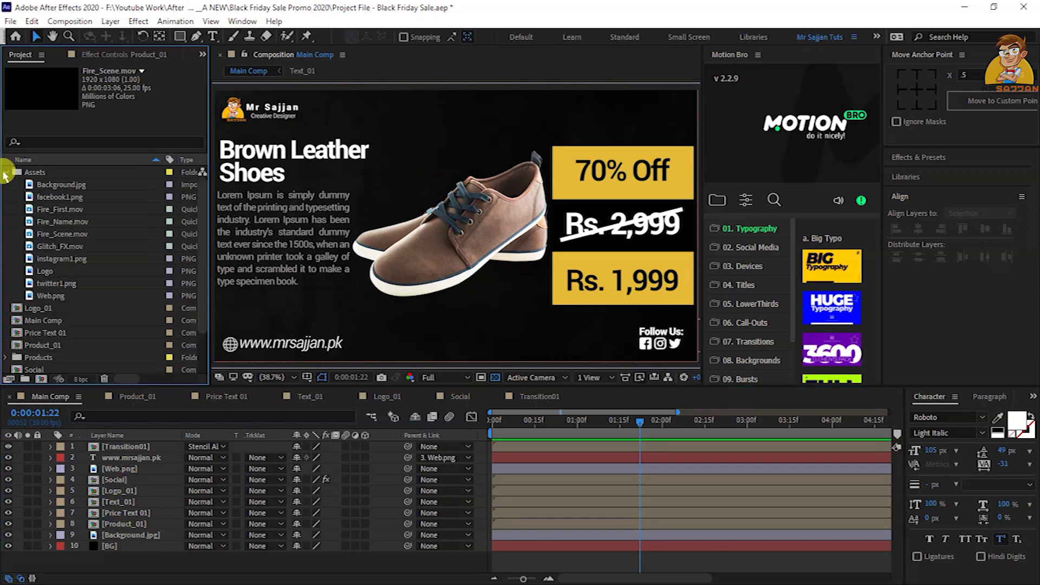
Add Fire_Scene.mov to Main Comp in Screen blending mode and scrub to review it
click(67, 237)
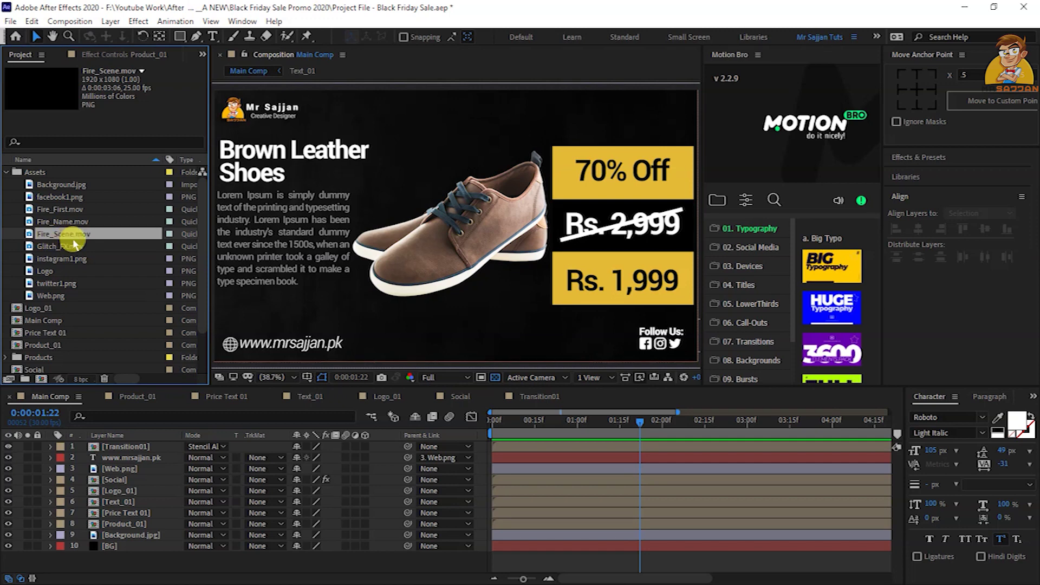
drag(71, 238, 110, 487)
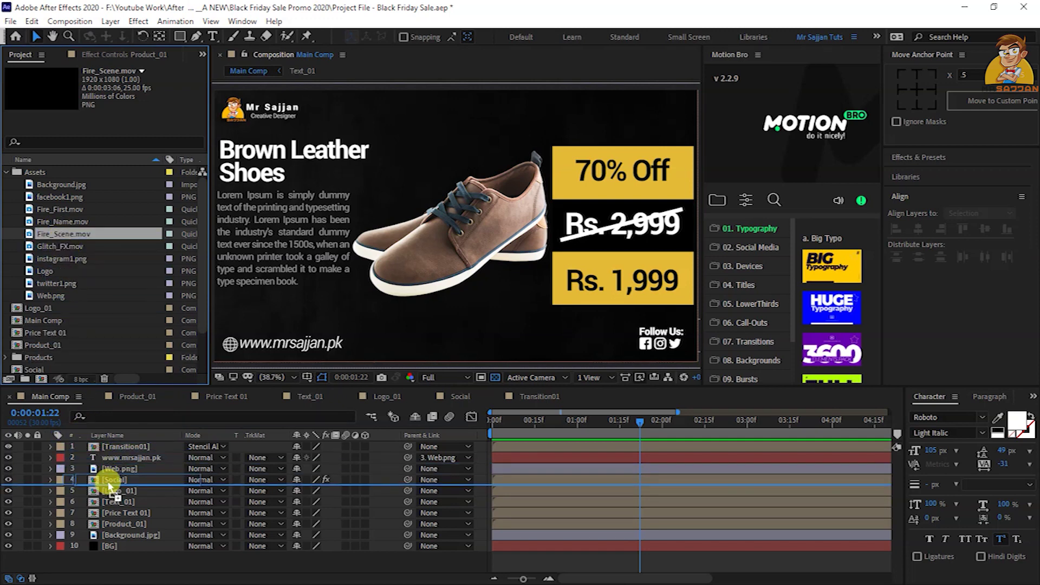
drag(110, 486, 108, 506)
click(207, 512)
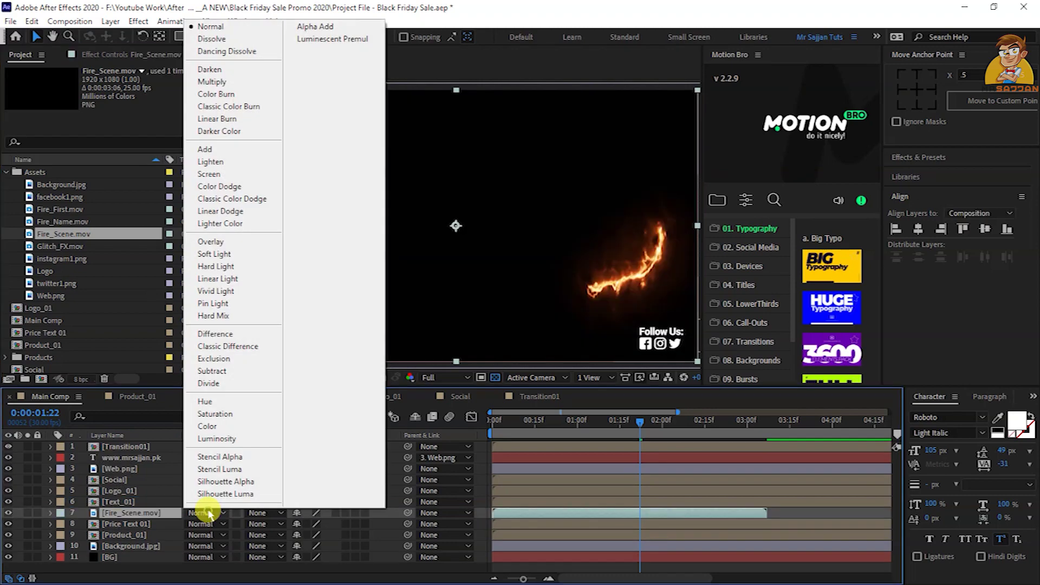
click(231, 174)
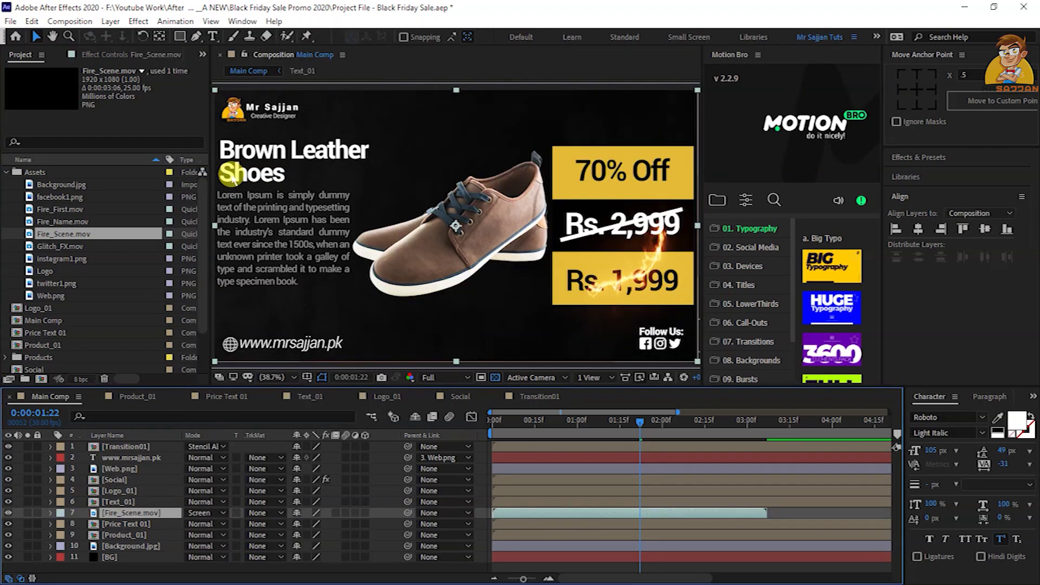
drag(533, 421, 560, 458)
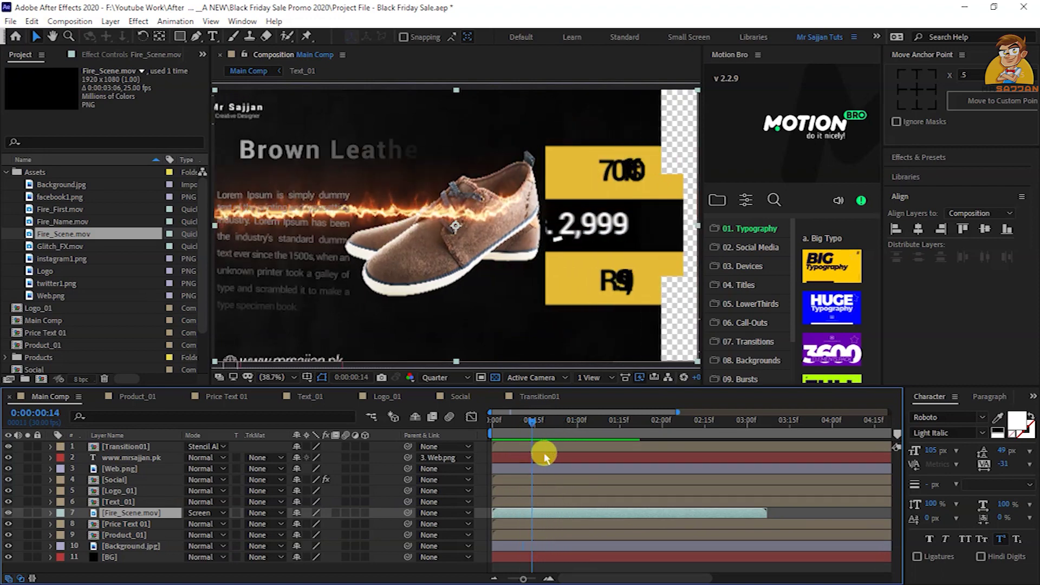
drag(560, 459, 585, 457)
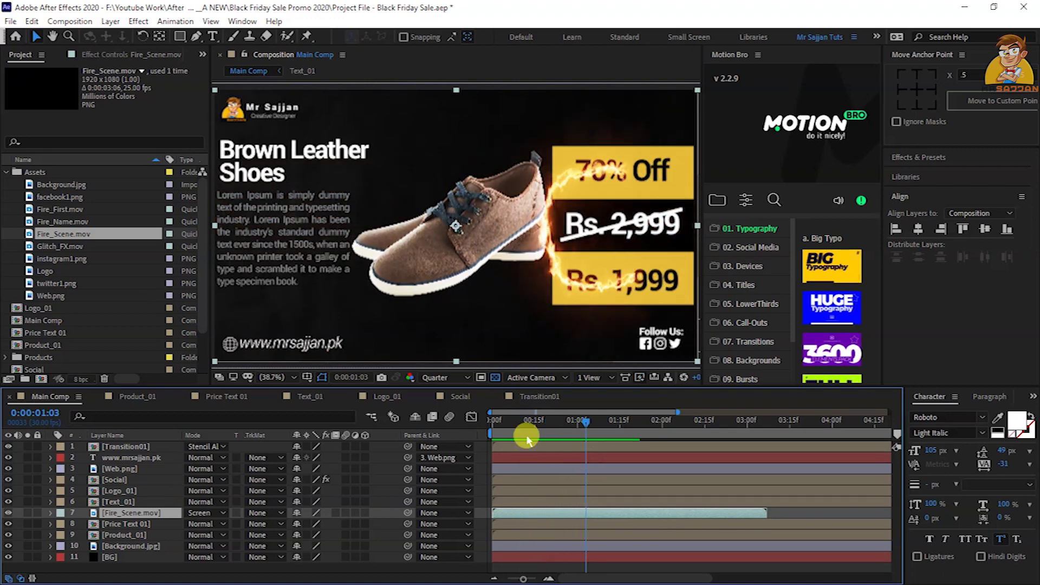
Move Product_01 above the fire layer, scale Fire_Scene.mov to about 117%, and add Fire_Name.mov
drag(144, 535, 150, 512)
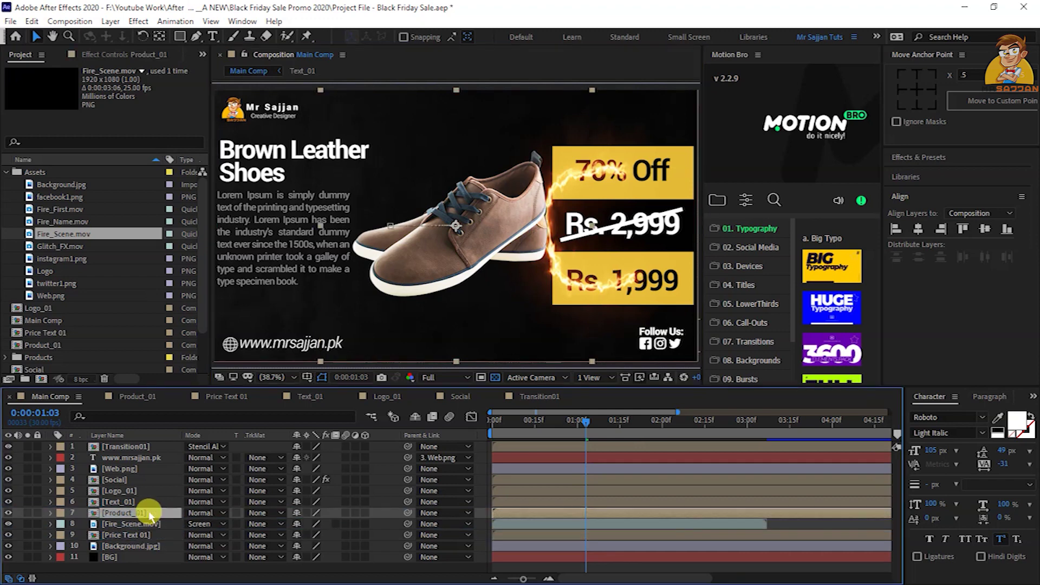
mouse_move(557, 420)
mouse_down()
mouse_move(536, 433)
mouse_move(546, 433)
mouse_up()
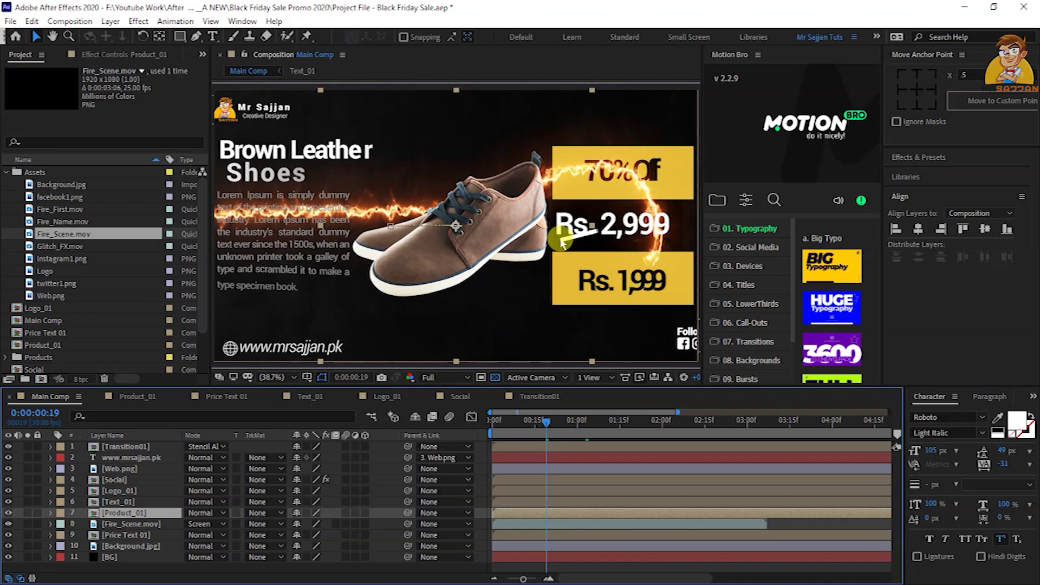
click(151, 523)
key(s)
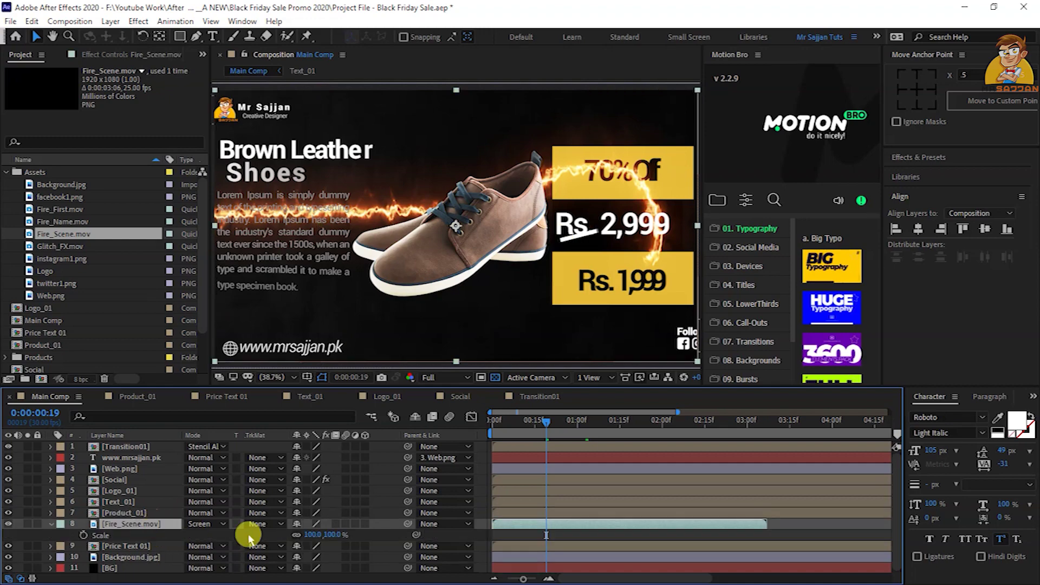
drag(332, 534, 341, 534)
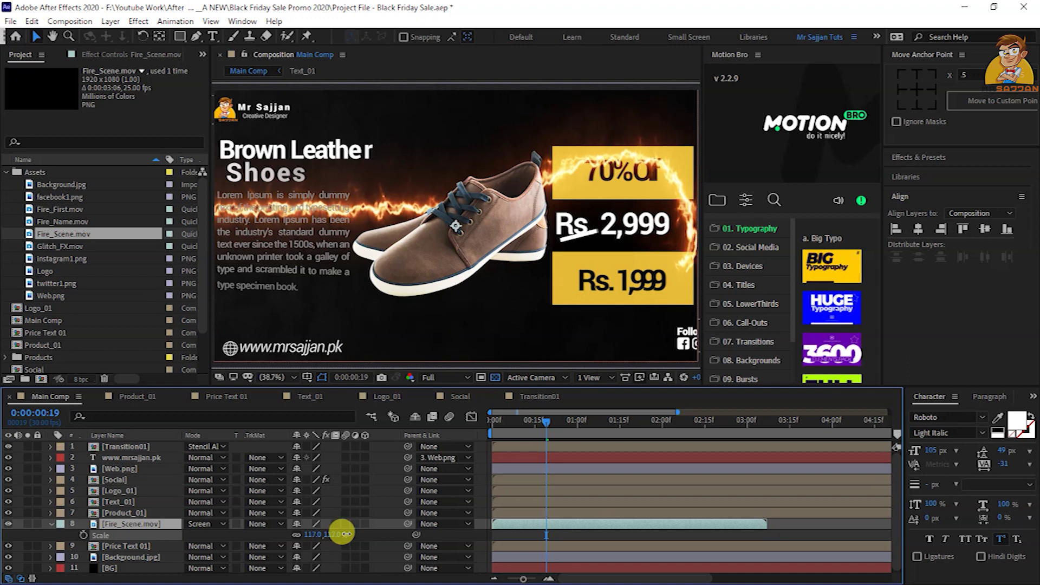
click(119, 502)
drag(67, 222, 157, 497)
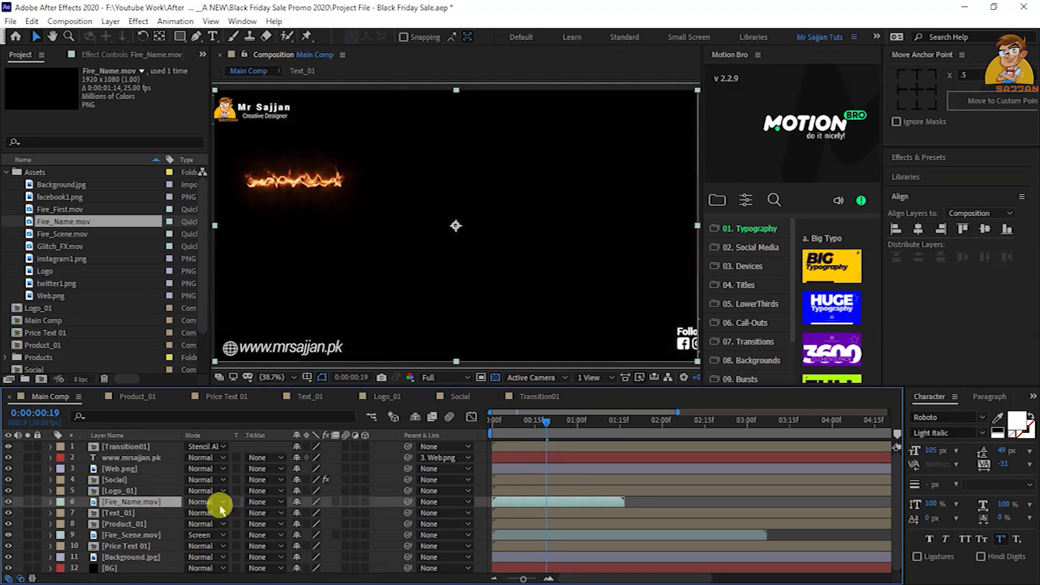
Set Fire_Name.mov to Screen mode, start it at one second, and preview
click(219, 502)
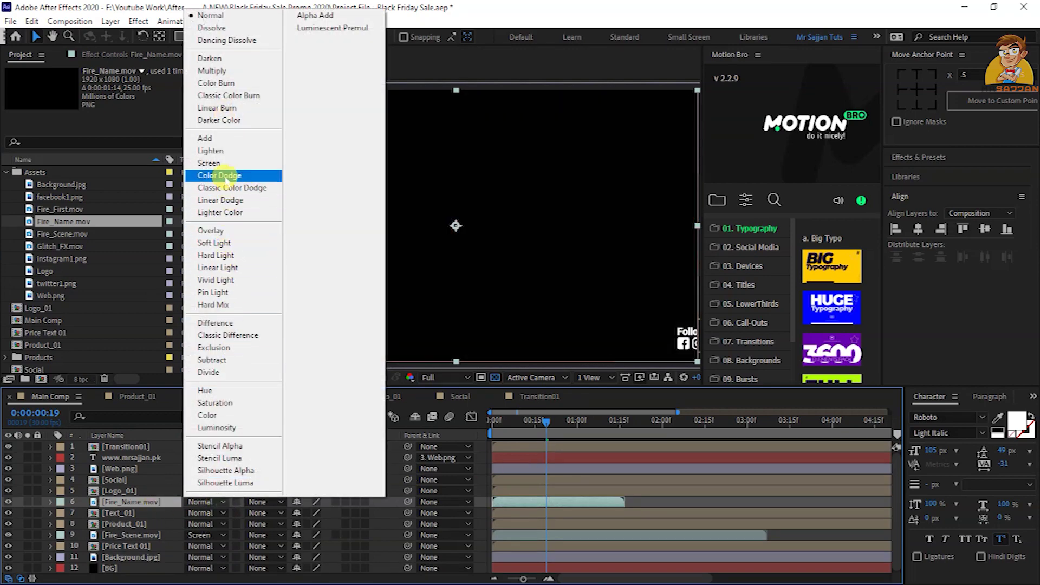
click(209, 162)
click(578, 425)
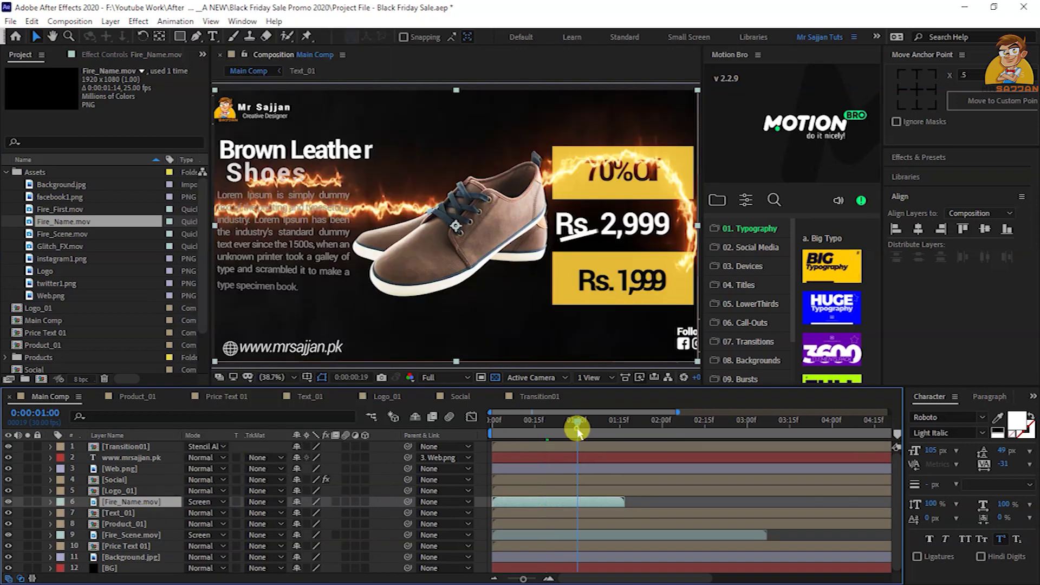
drag(536, 506, 616, 509)
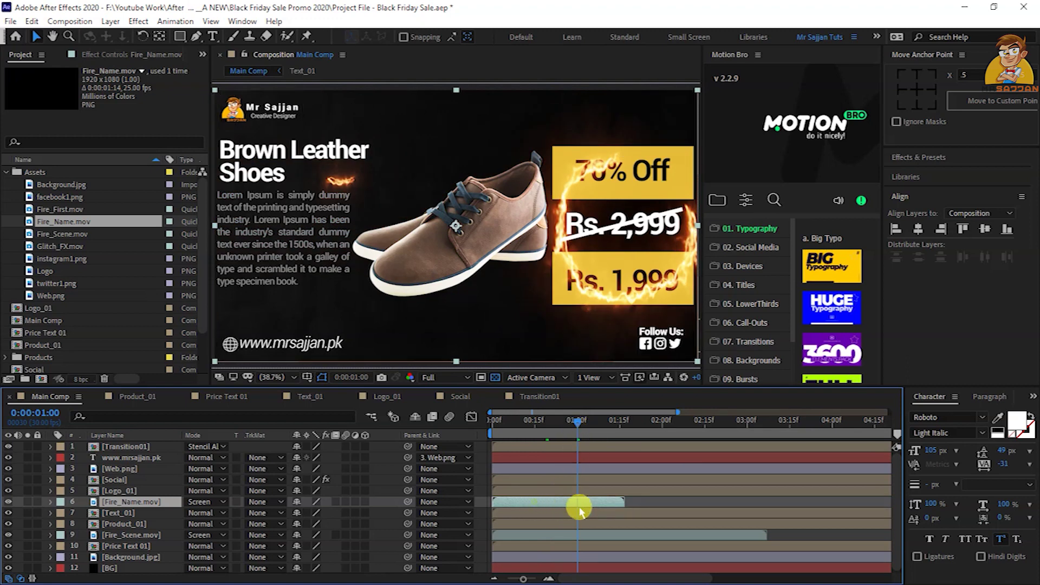
key(space)
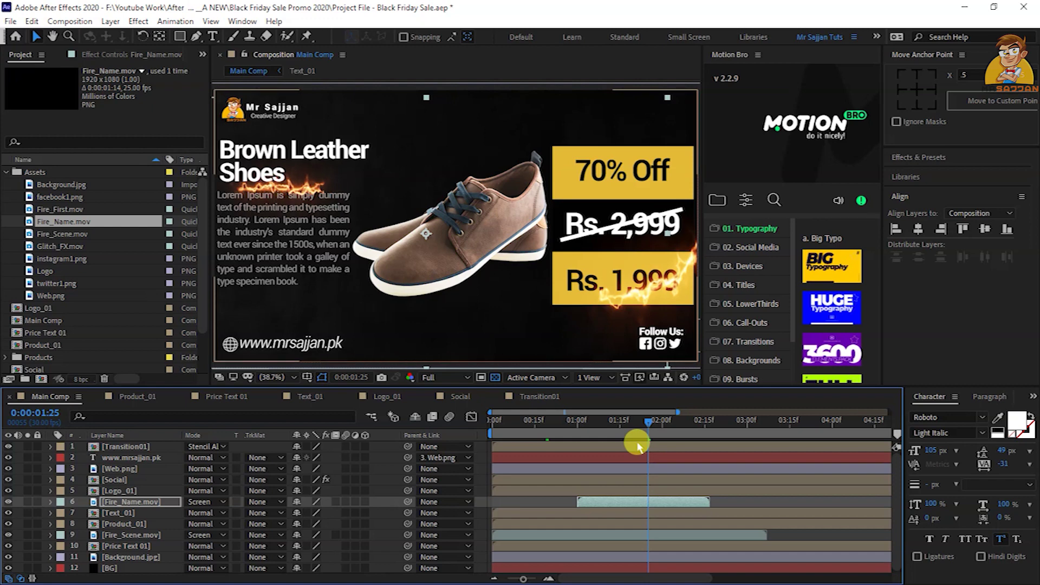
Nudge the Lorem Ipsum paragraph in Text_01 slightly lower and return to Main Comp
click(302, 397)
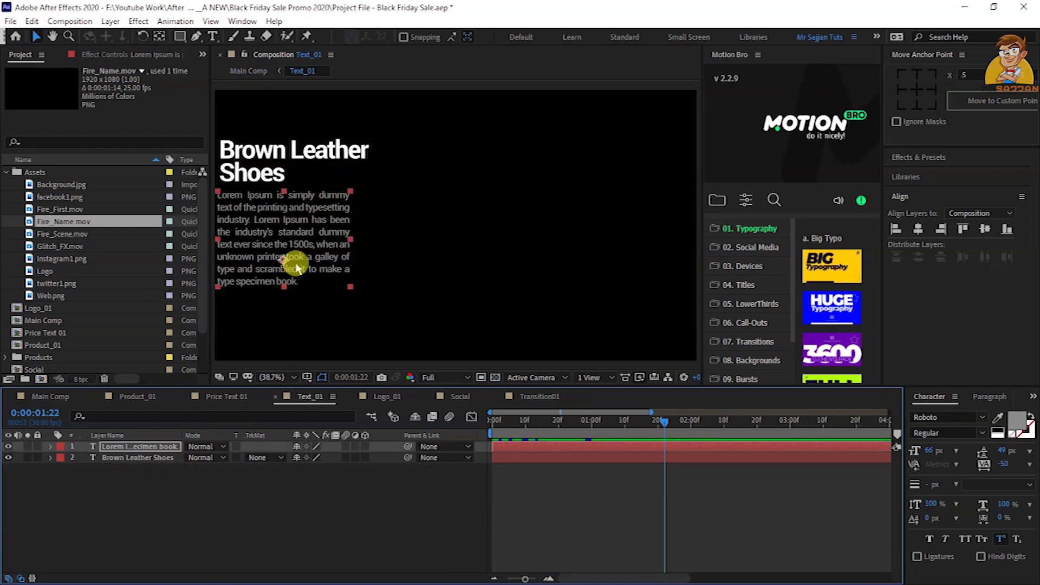
drag(297, 267, 297, 274)
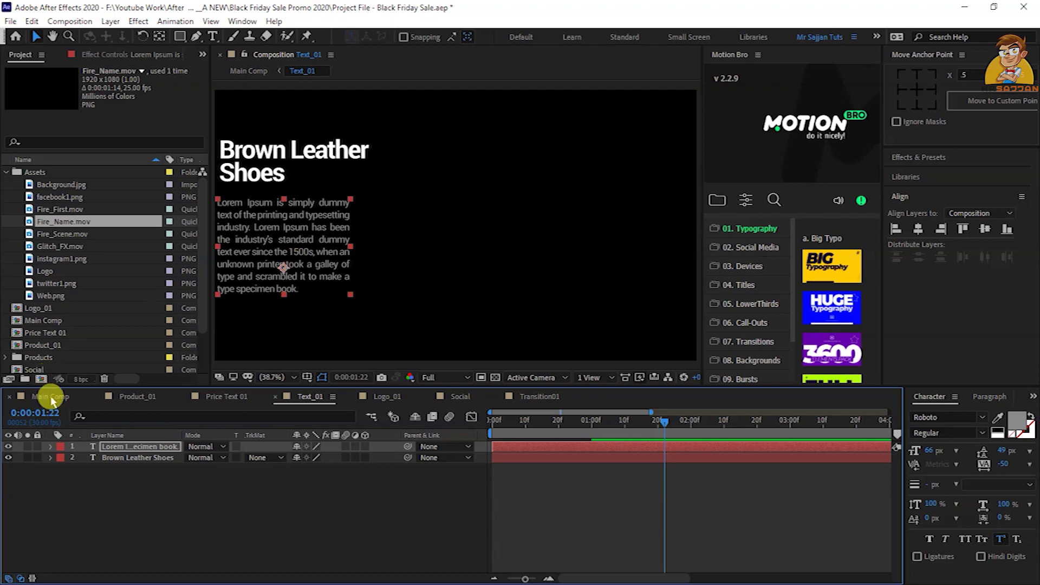
click(52, 399)
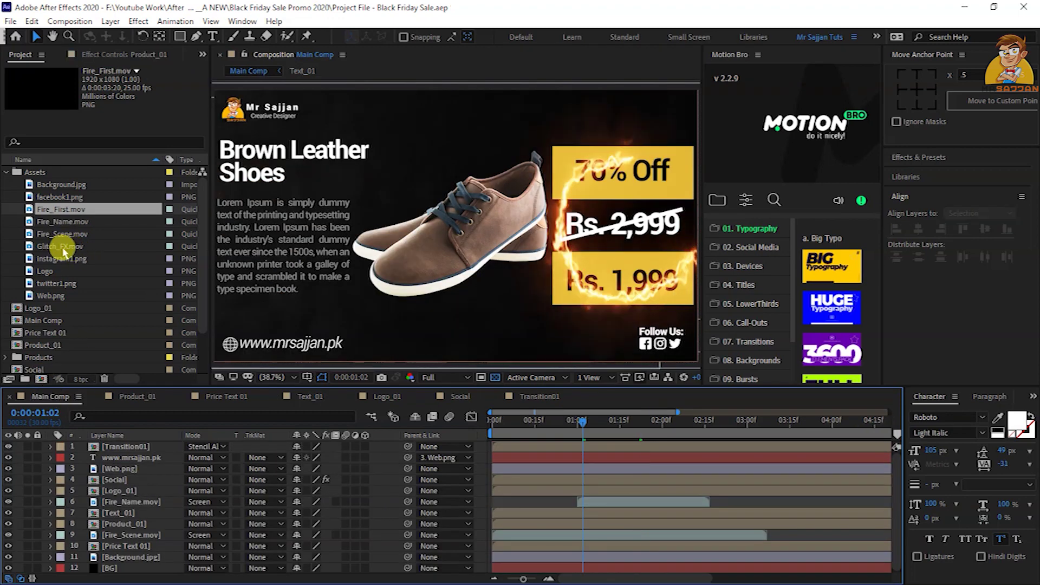
Add Glitch_FX.mov to the timeline blending in Add mode
drag(70, 247, 146, 551)
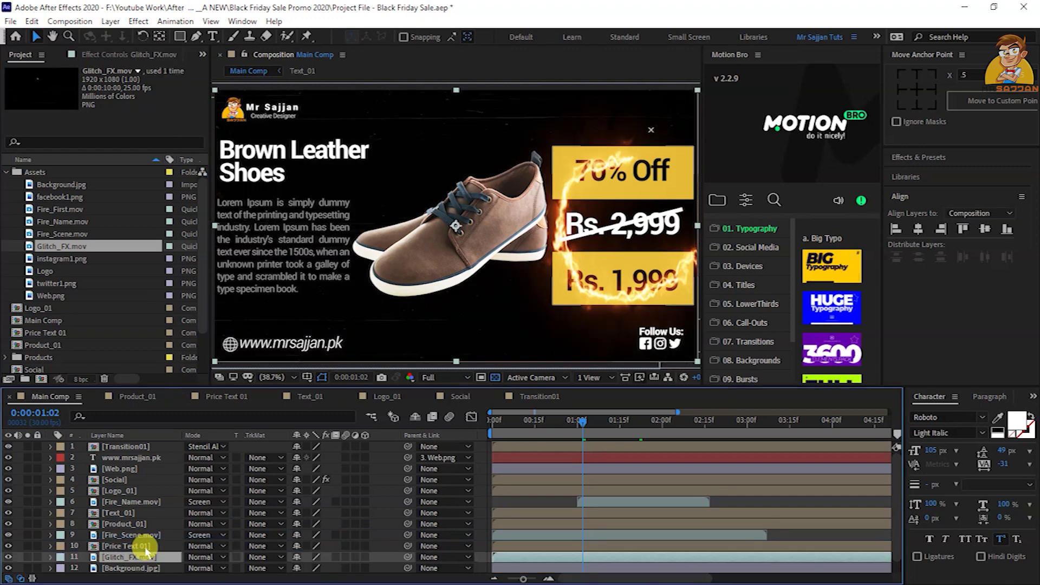
click(199, 557)
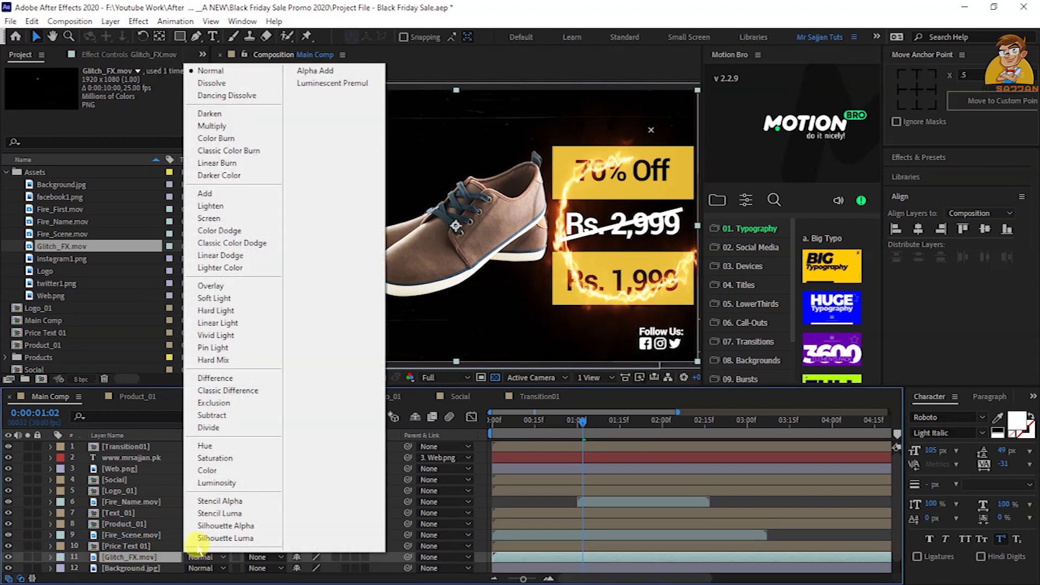
click(205, 194)
Set Background.jpg opacity to 50%
click(130, 567)
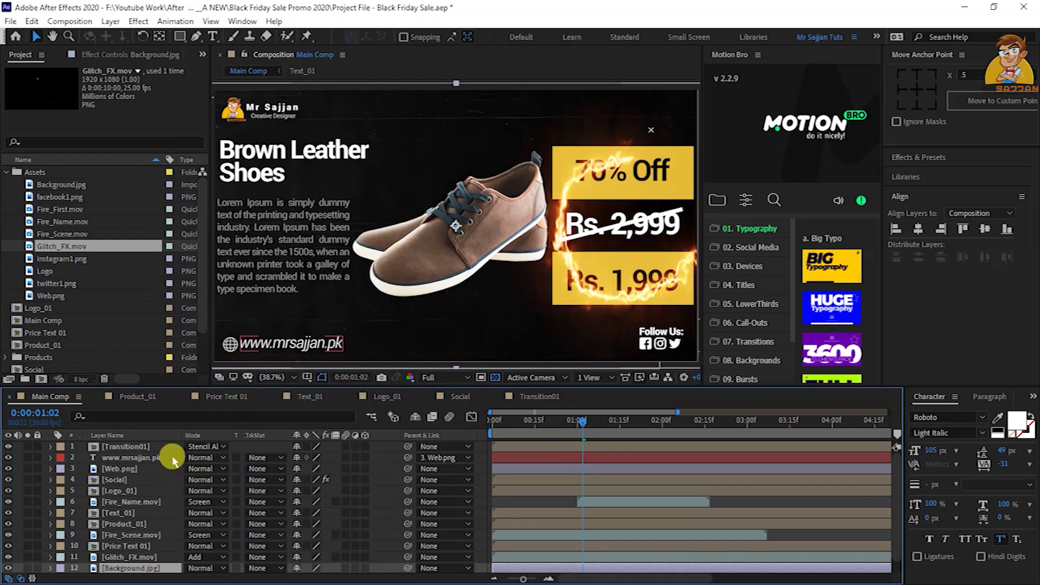
scroll(162, 498, down, 1)
key(t)
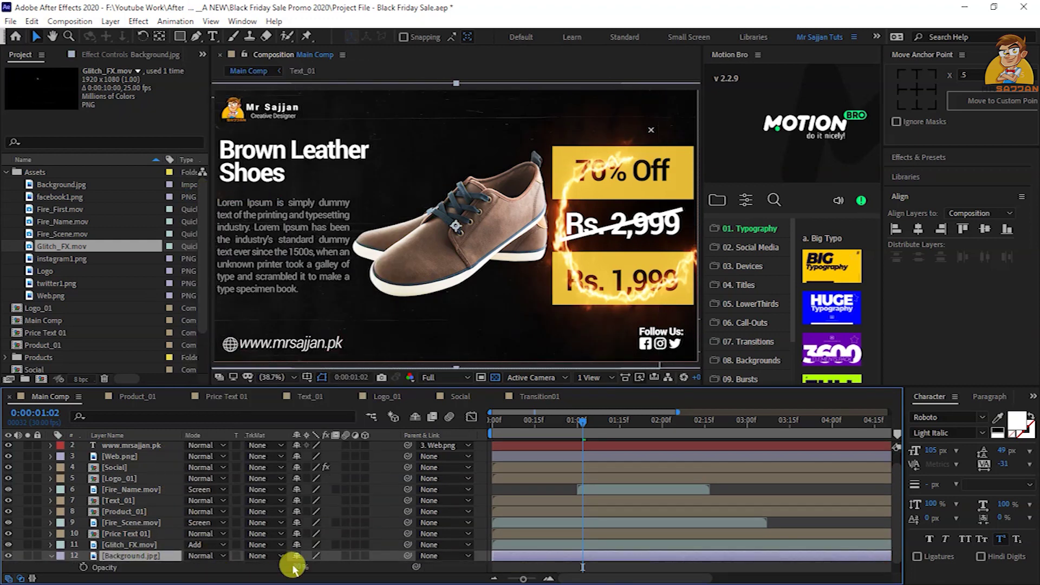
click(296, 565)
text(50)
key(Return)
Set Glitch_FX.mov opacity to 50% and scrub ahead to check the overlay
click(143, 546)
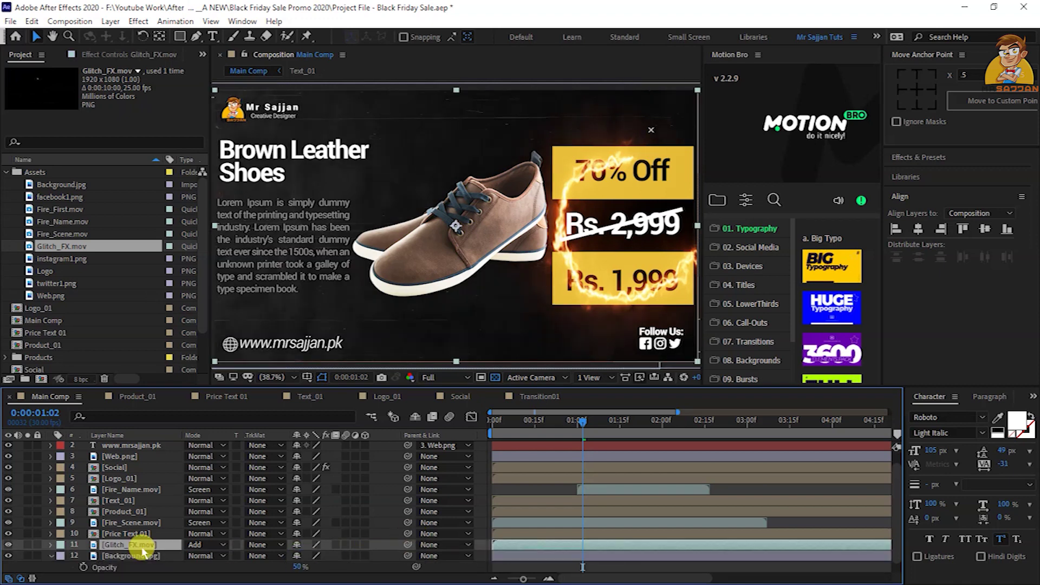
key(t)
click(301, 555)
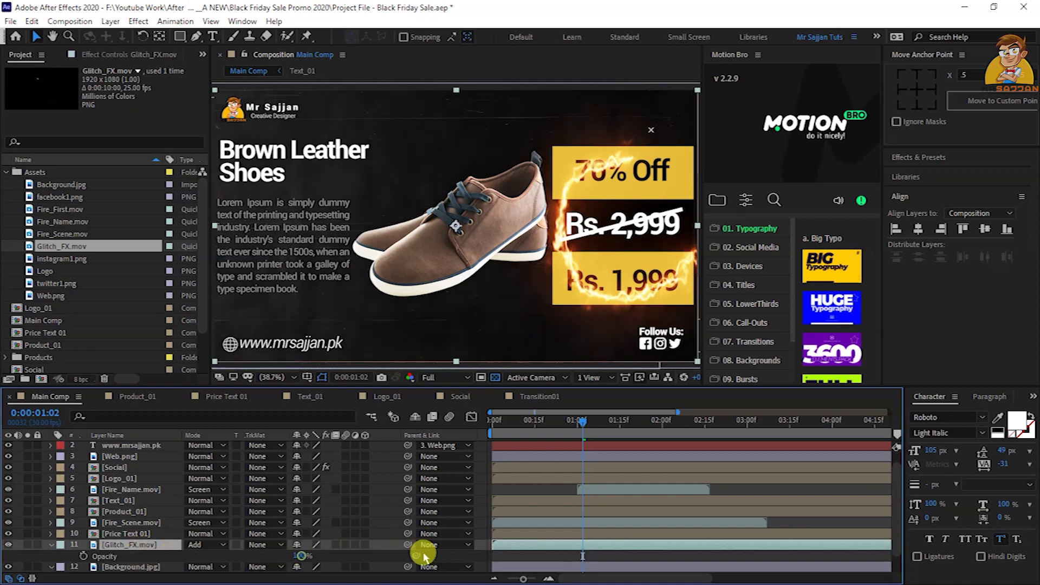
text(50)
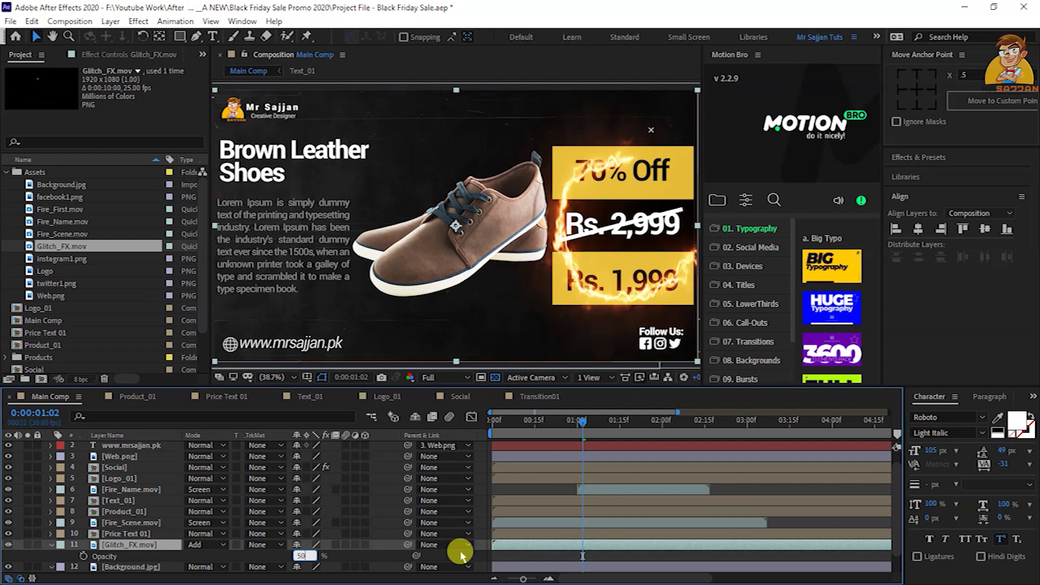
key(Return)
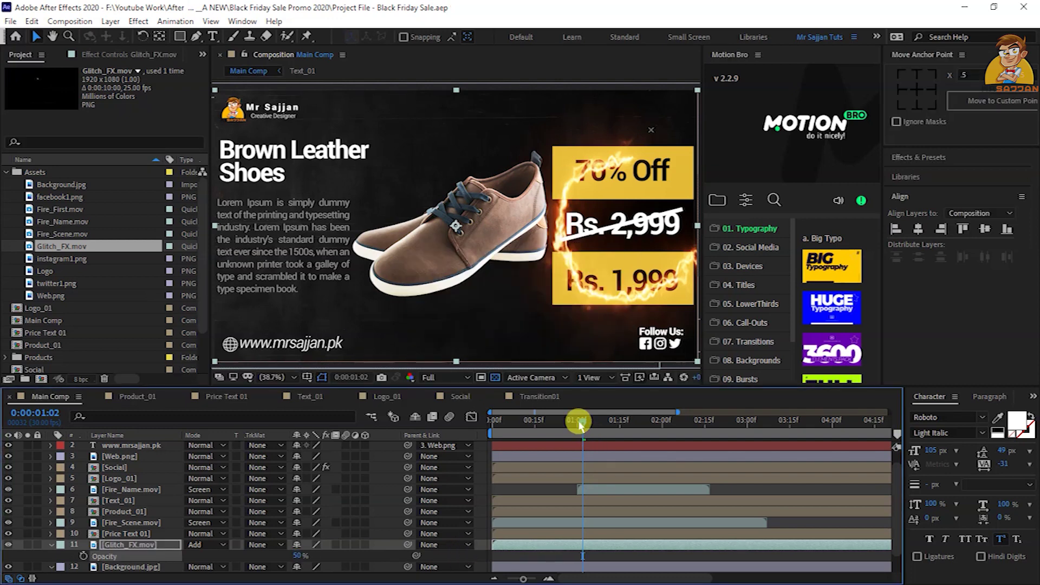
drag(575, 428, 639, 440)
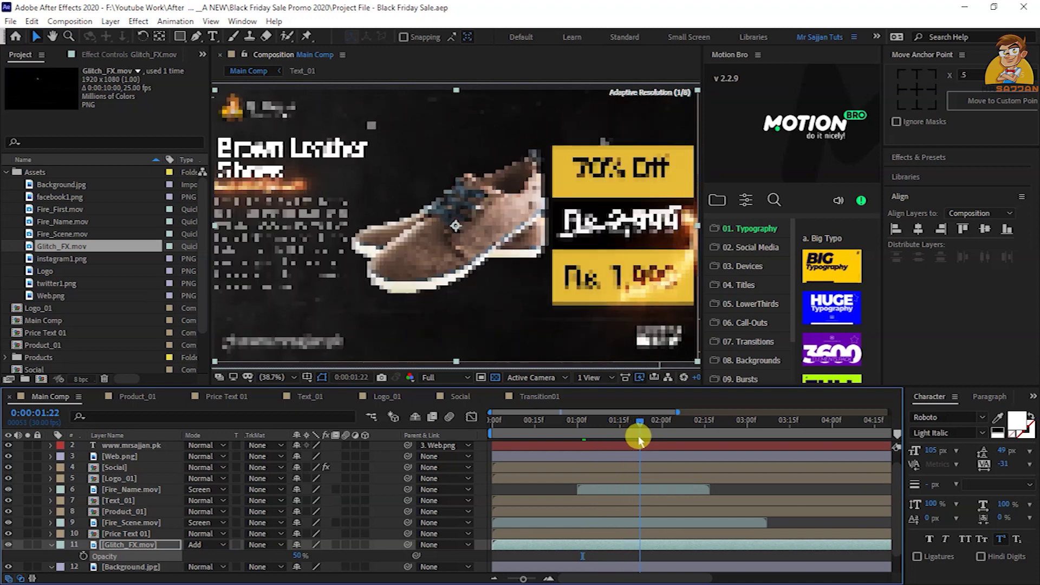
click(52, 545)
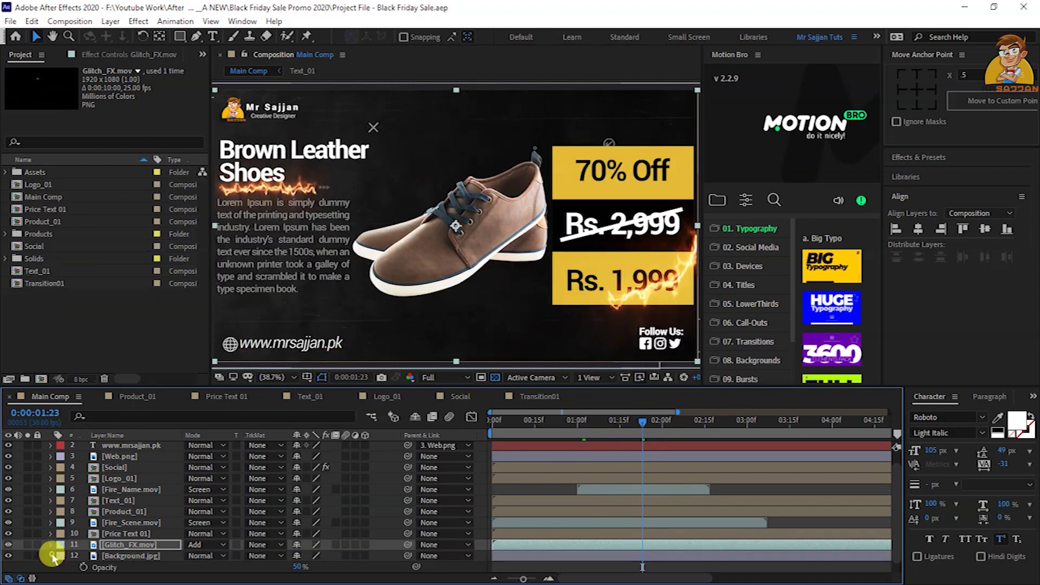
Precompose layers Transition01 through Background.jpg into Scene01 with all attributes moved, then scrub to check
click(131, 566)
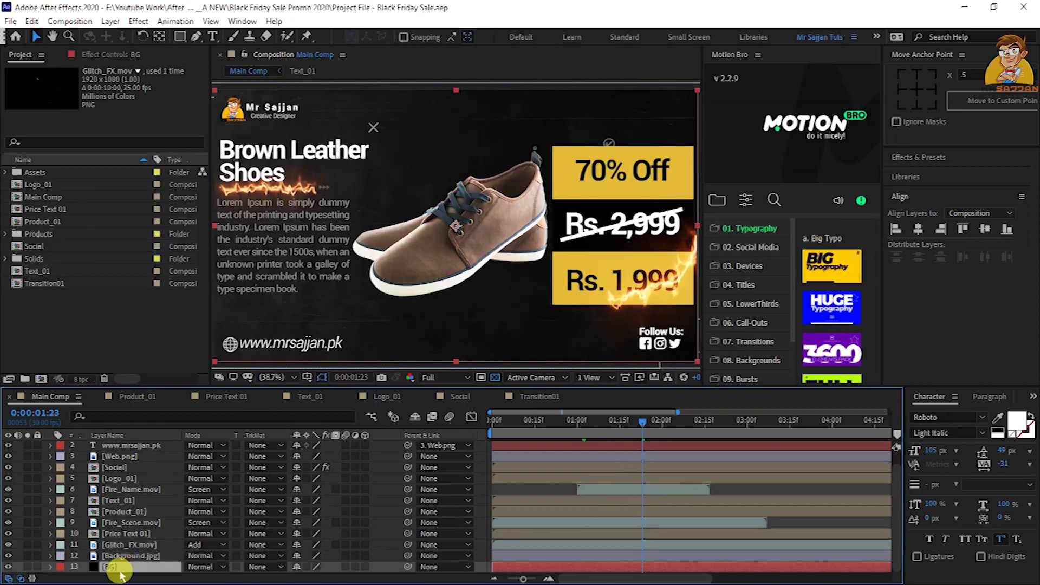
key(Delete)
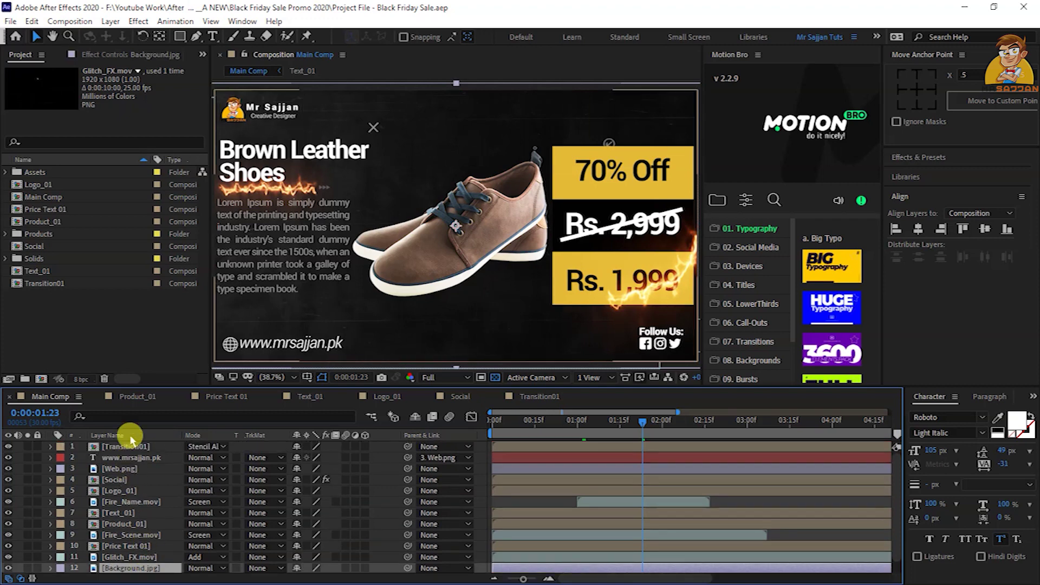
shift+click(137, 447)
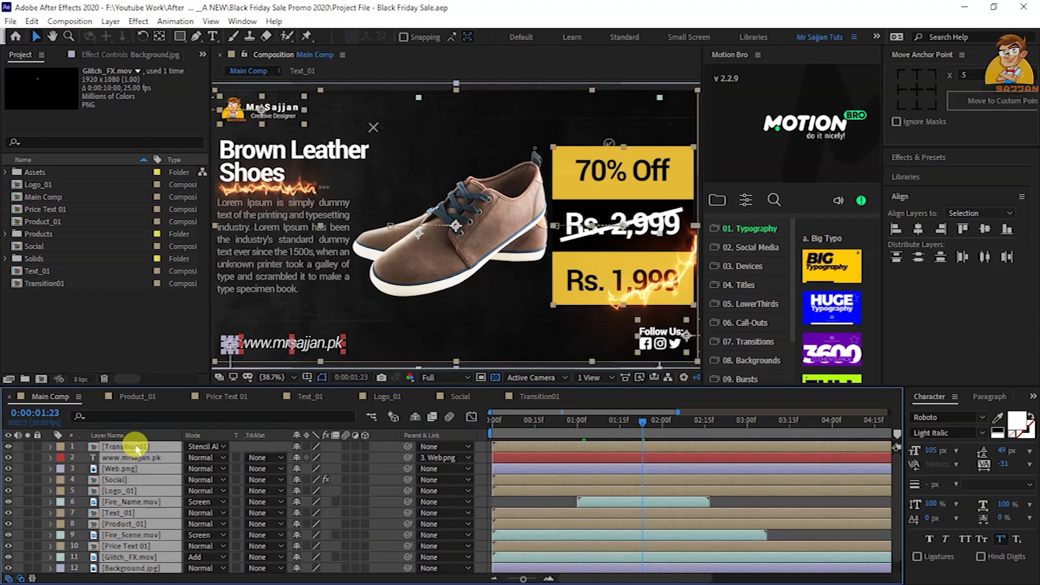
right_click(137, 447)
click(197, 369)
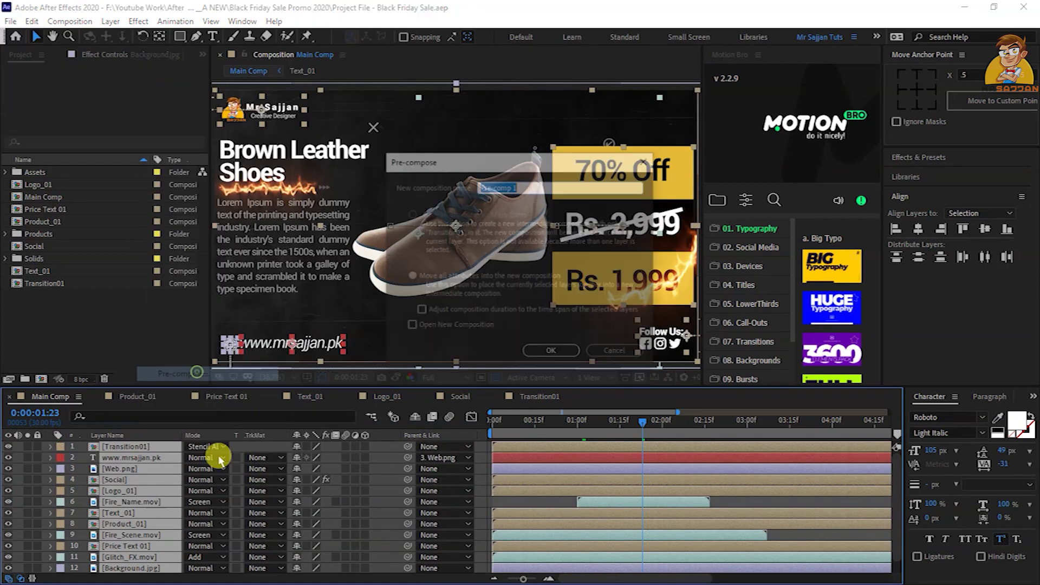
text(Scene01)
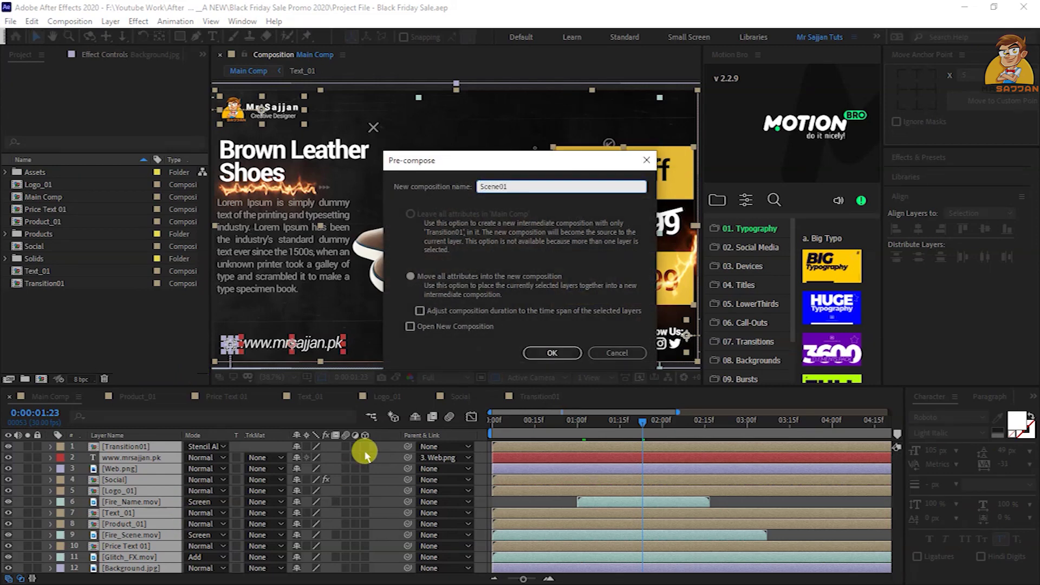
click(439, 276)
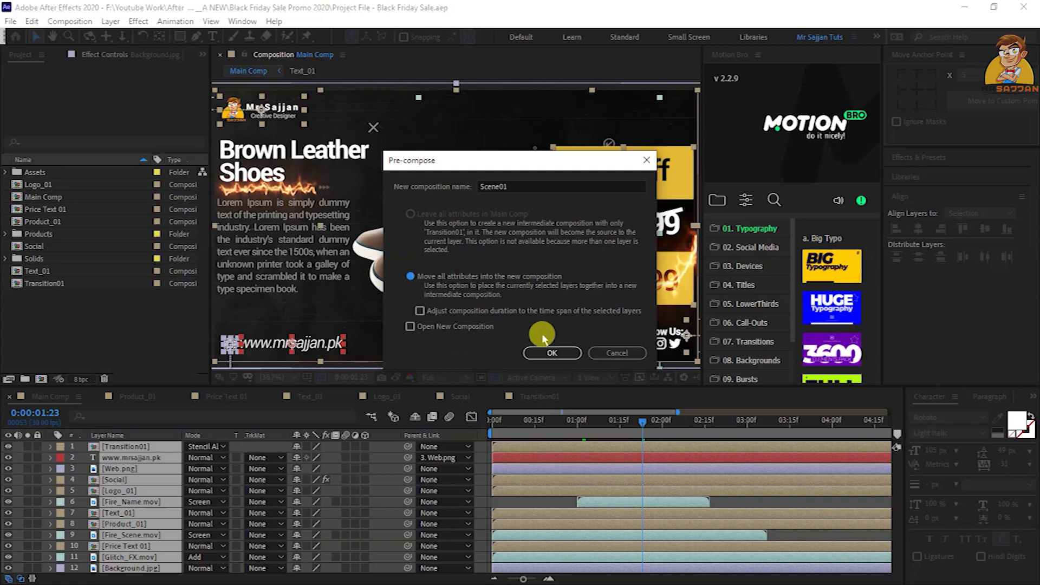
click(550, 349)
drag(506, 420, 630, 425)
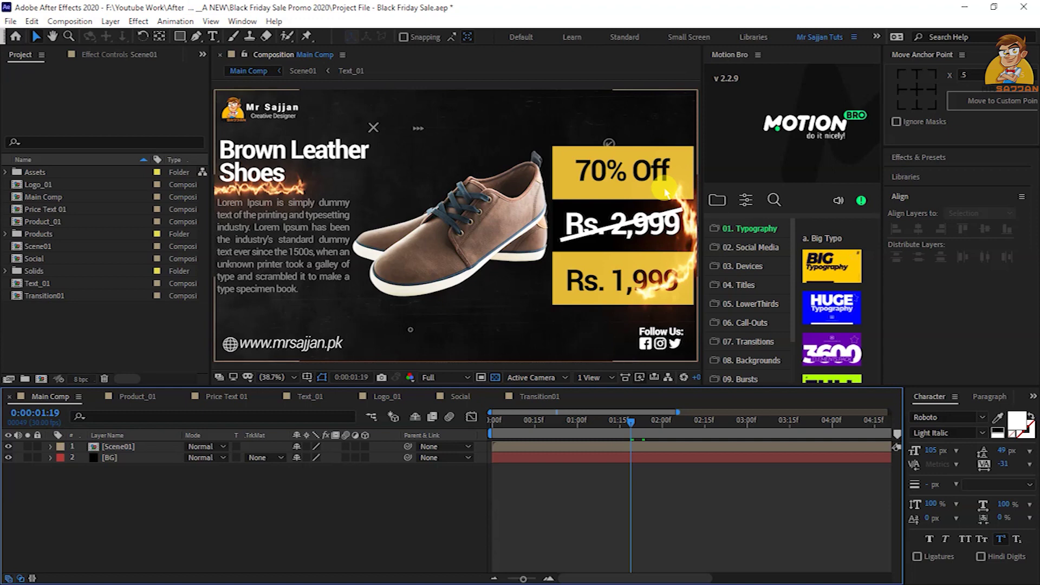
Create a new adjustment layer named CC
click(285, 502)
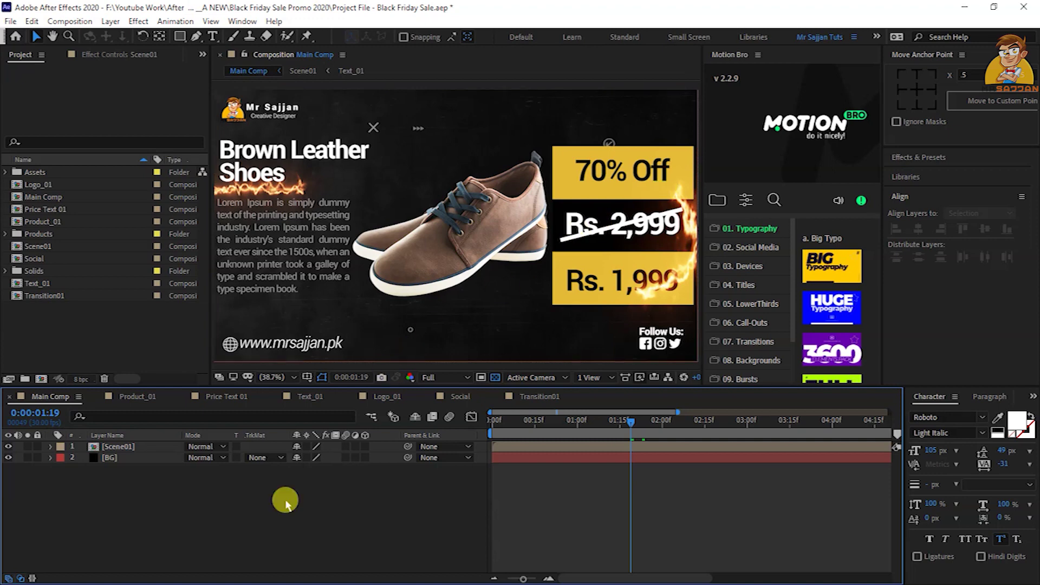
right_click(285, 502)
mouse_move(395, 357)
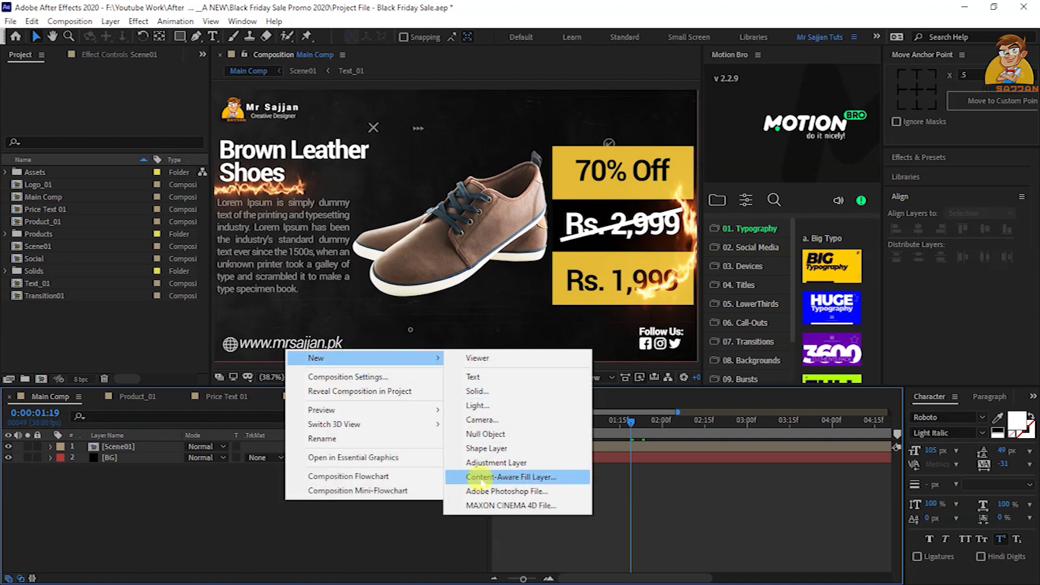
click(482, 462)
text(CC)
key(Return)
Apply Curves to CC and bend the RGB curve into a gentle S-shape
key(ctrl+space)
text(cu)
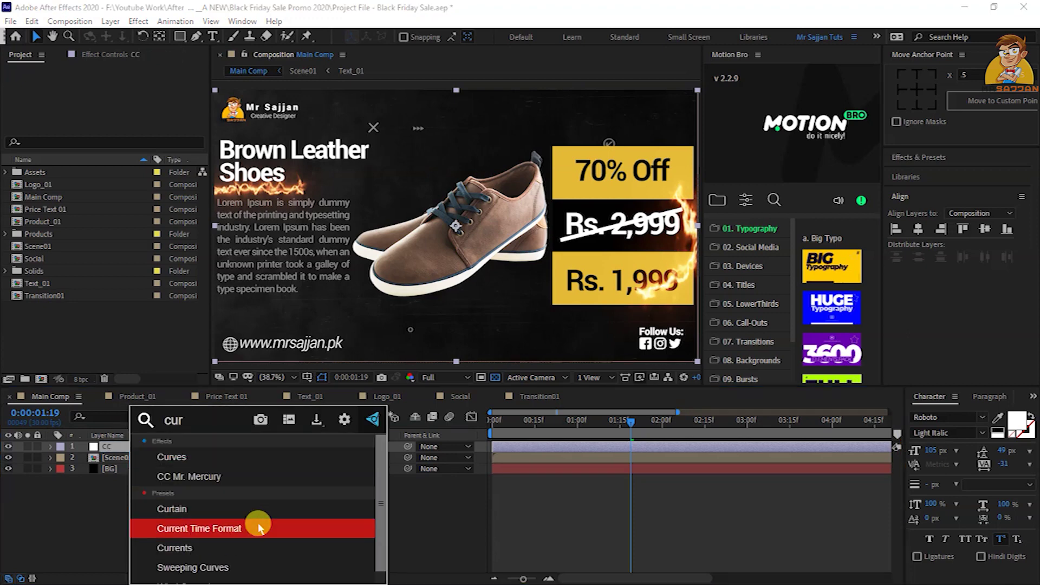
text(r)
key(Return)
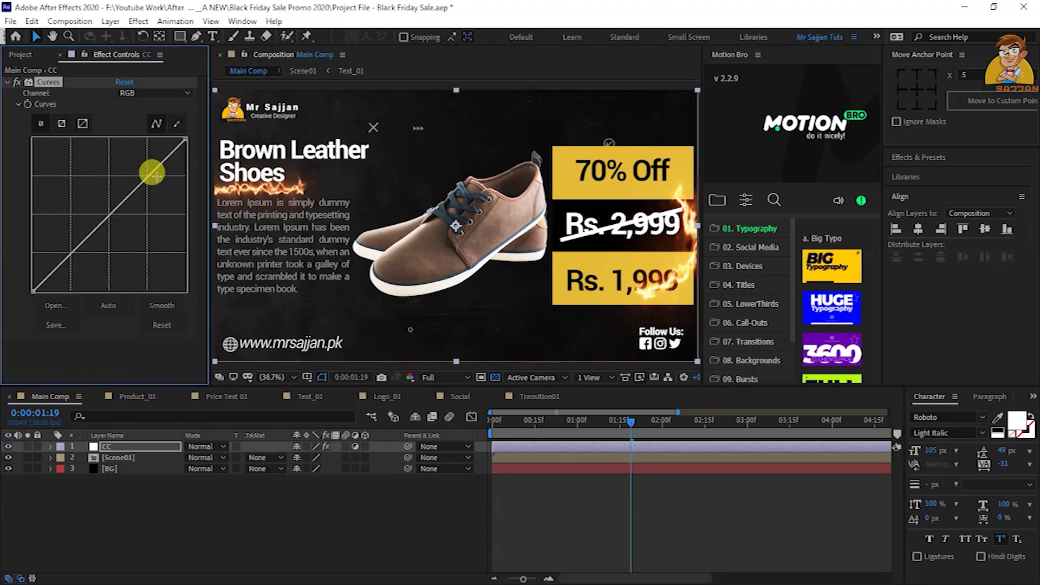
drag(152, 173, 145, 172)
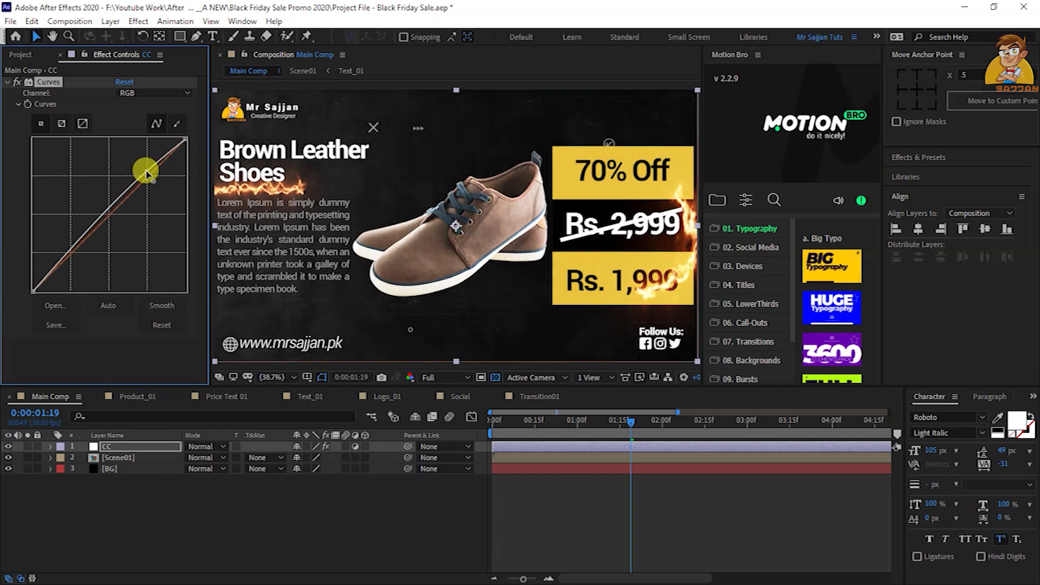
mouse_move(97, 209)
mouse_down()
mouse_move(28, 293)
mouse_move(38, 304)
mouse_up()
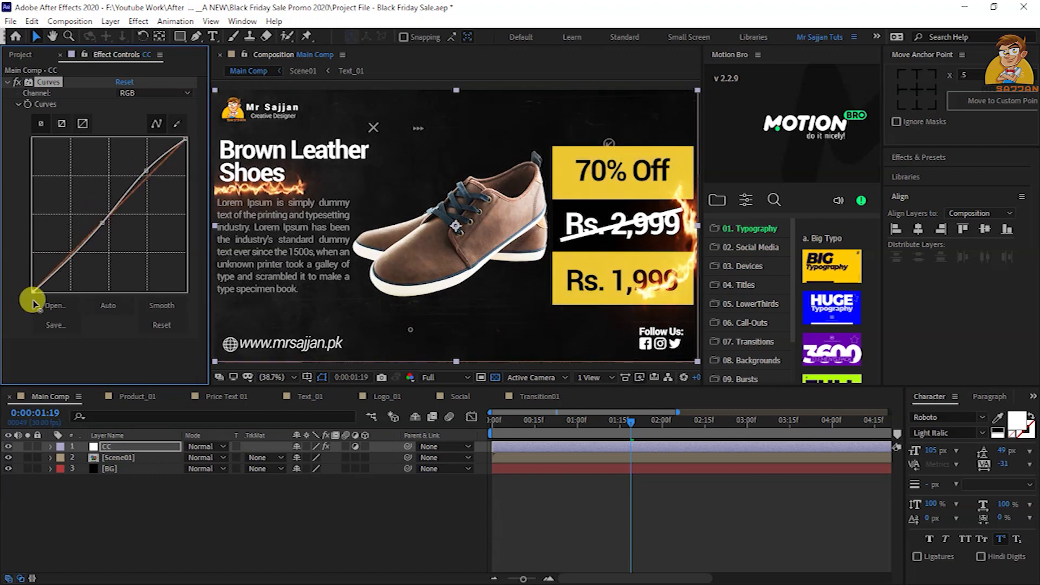
drag(38, 304, 36, 301)
End the work area at 0:00:06:00 and play a preview of the trimmed promo
drag(189, 486, 171, 507)
key(;)
drag(728, 421, 731, 448)
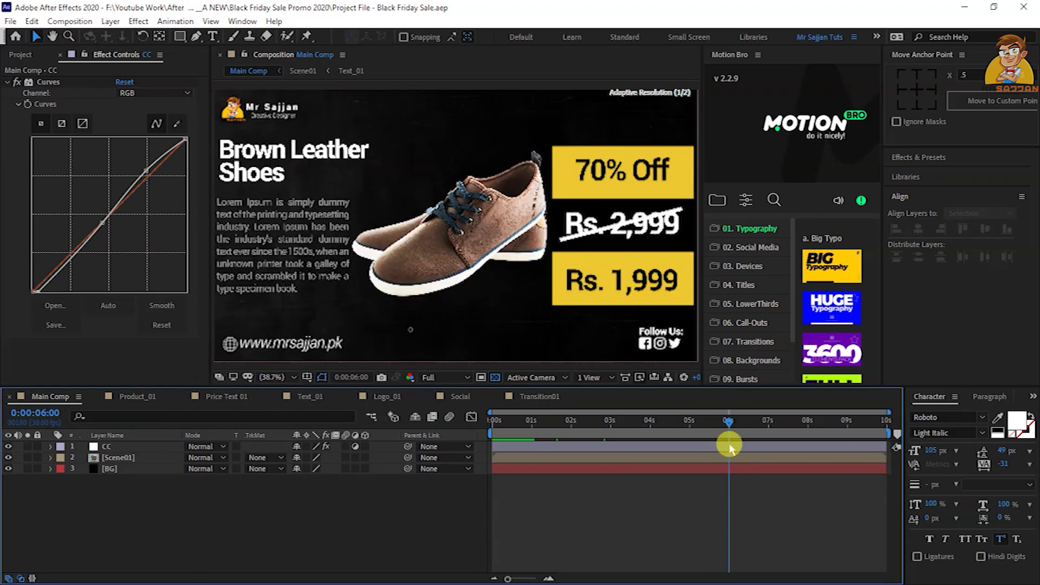
key(n)
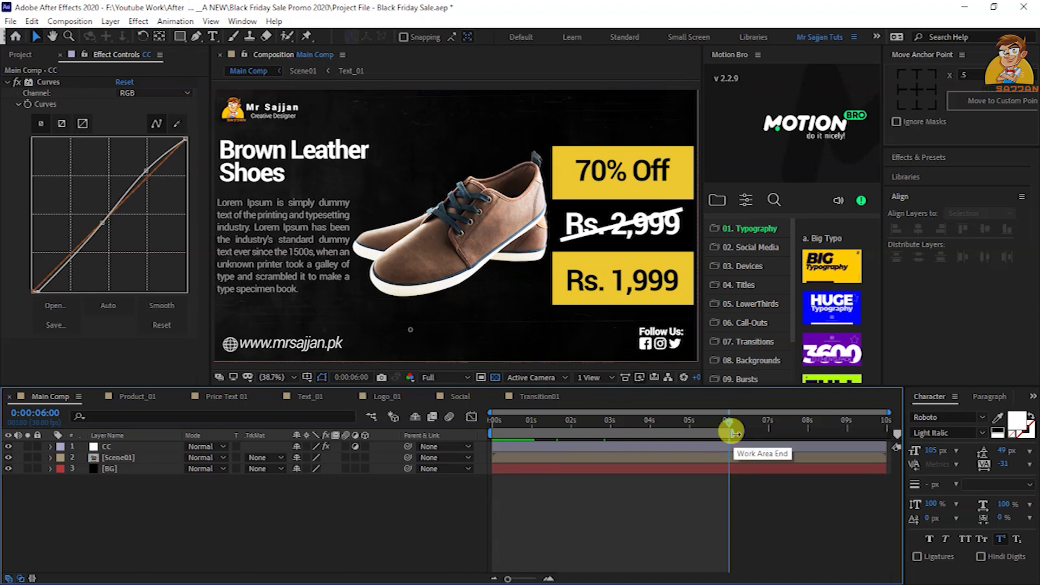
key(space)
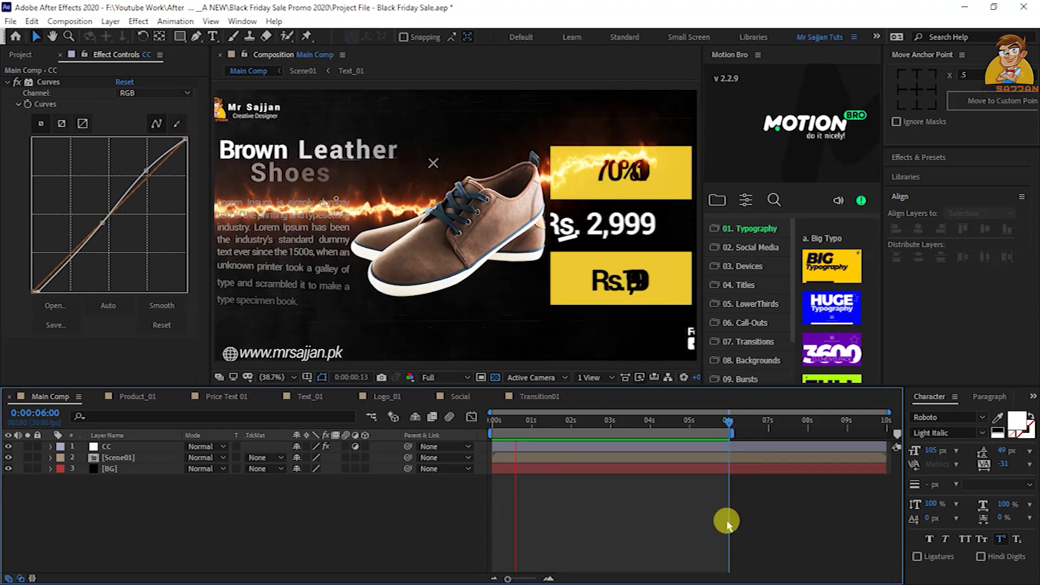